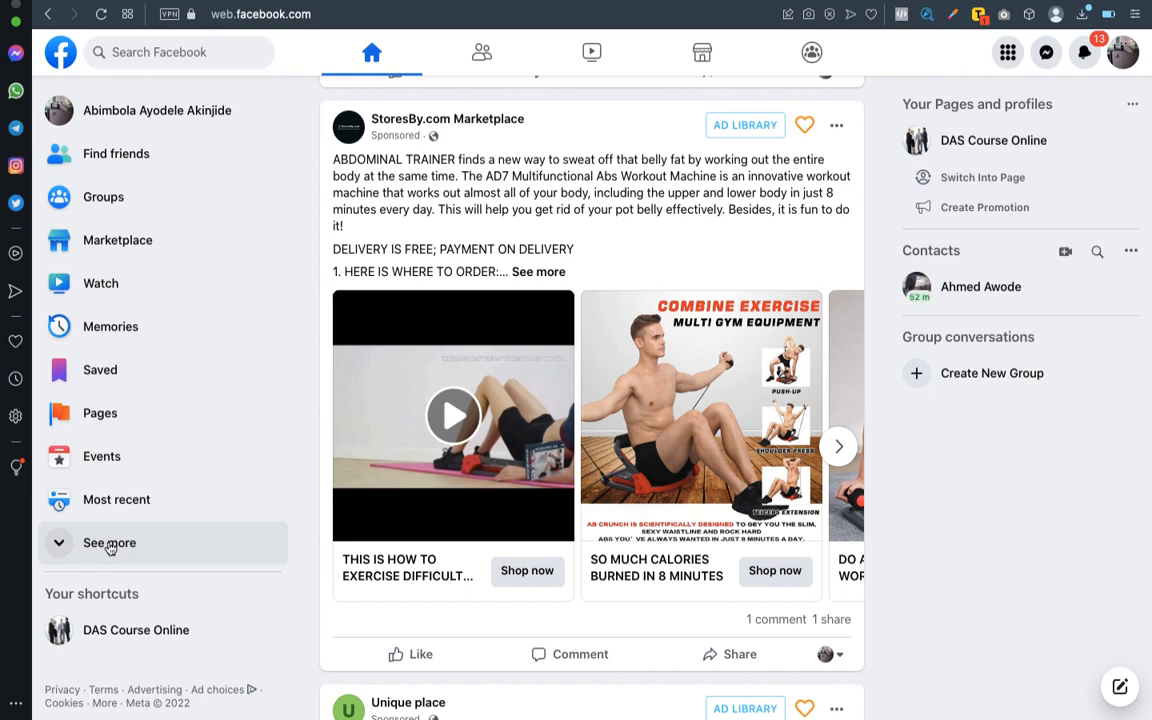
# Step: Expand the full list of shortcuts on the Facebook home page and look through it for Ads Manager
pyautogui.click(110, 548)
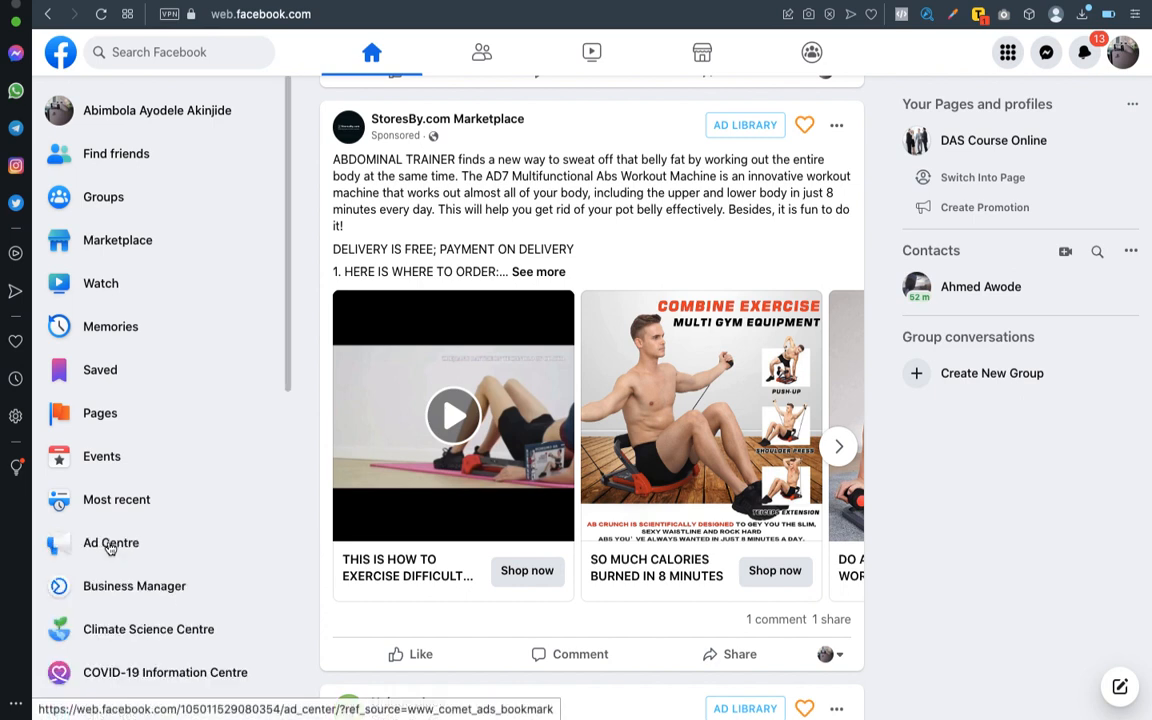
pyautogui.scroll(-3, 165, 455)
pyautogui.scroll(-2, 168, 456)
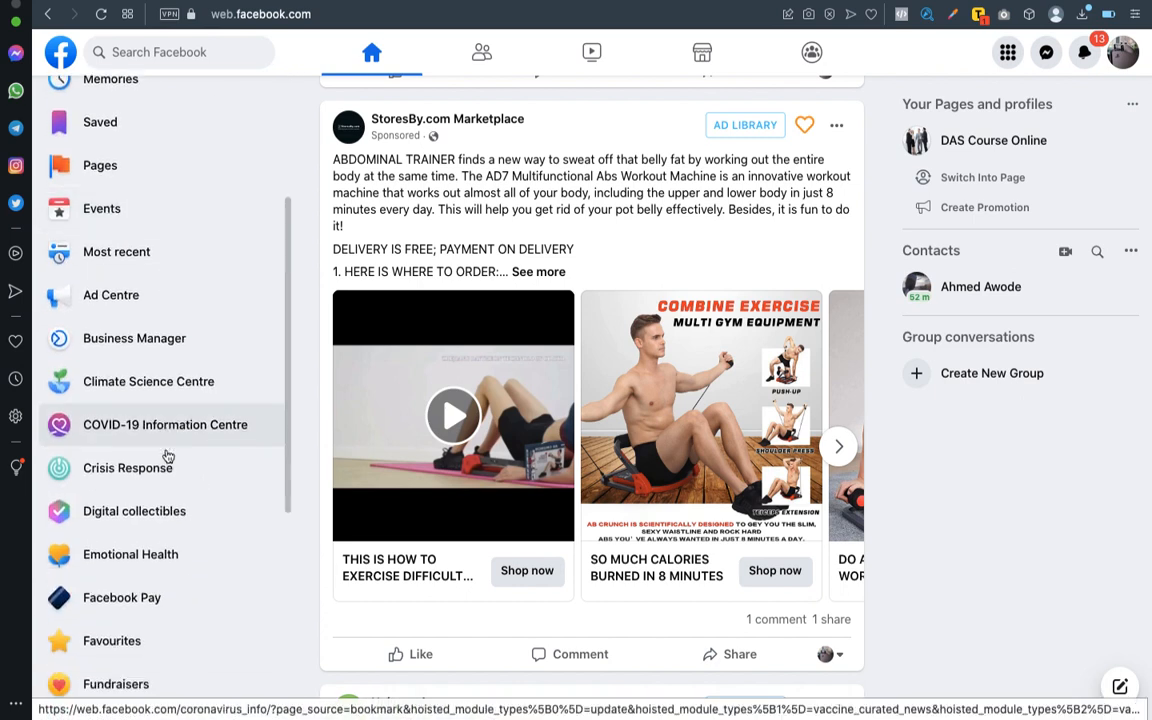
pyautogui.scroll(3, 168, 456)
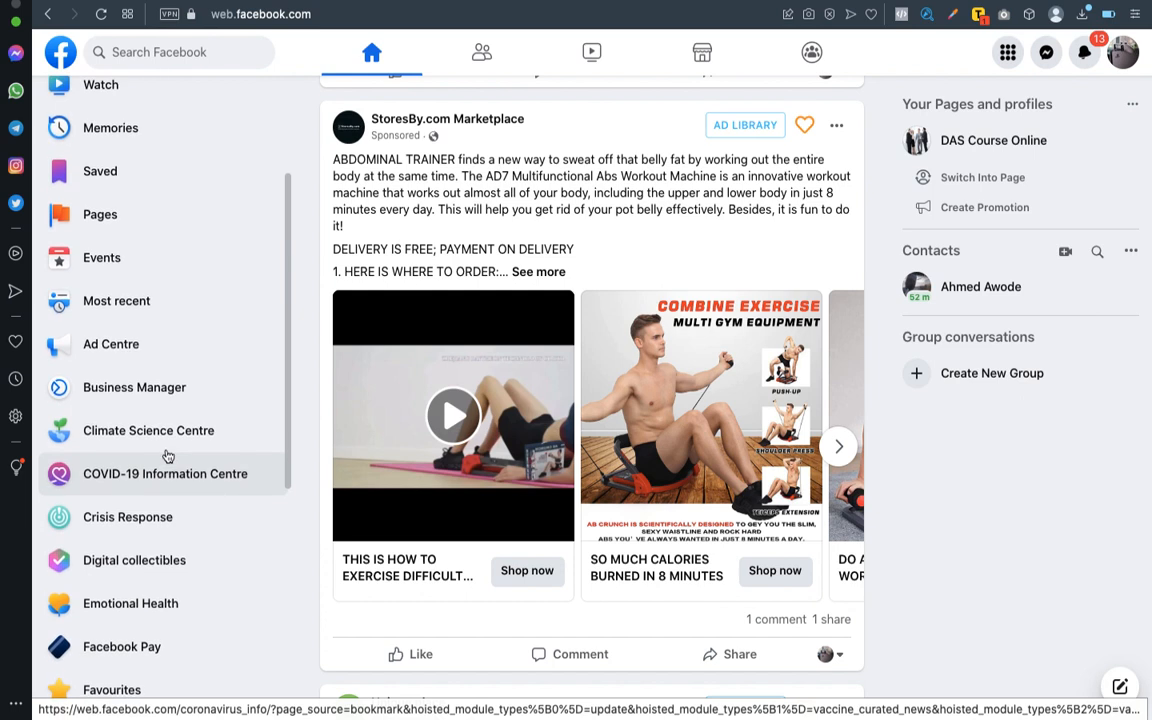
pyautogui.scroll(-2, 168, 456)
pyautogui.scroll(3, 168, 456)
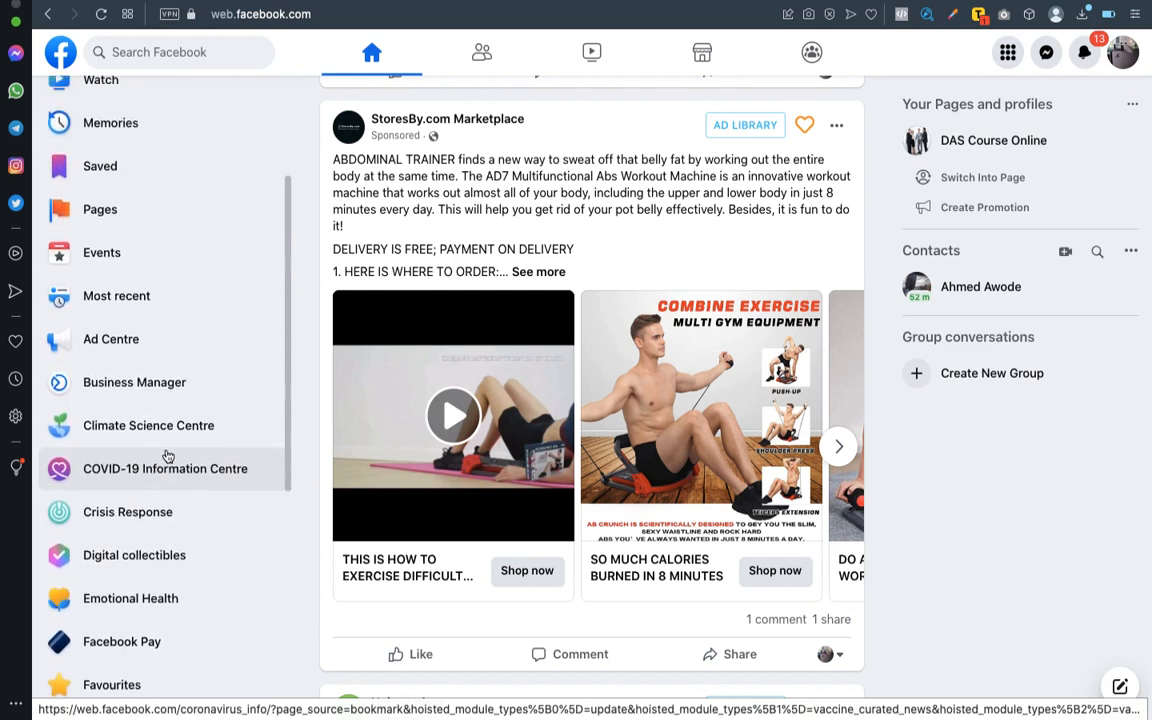
pyautogui.scroll(-8, 168, 456)
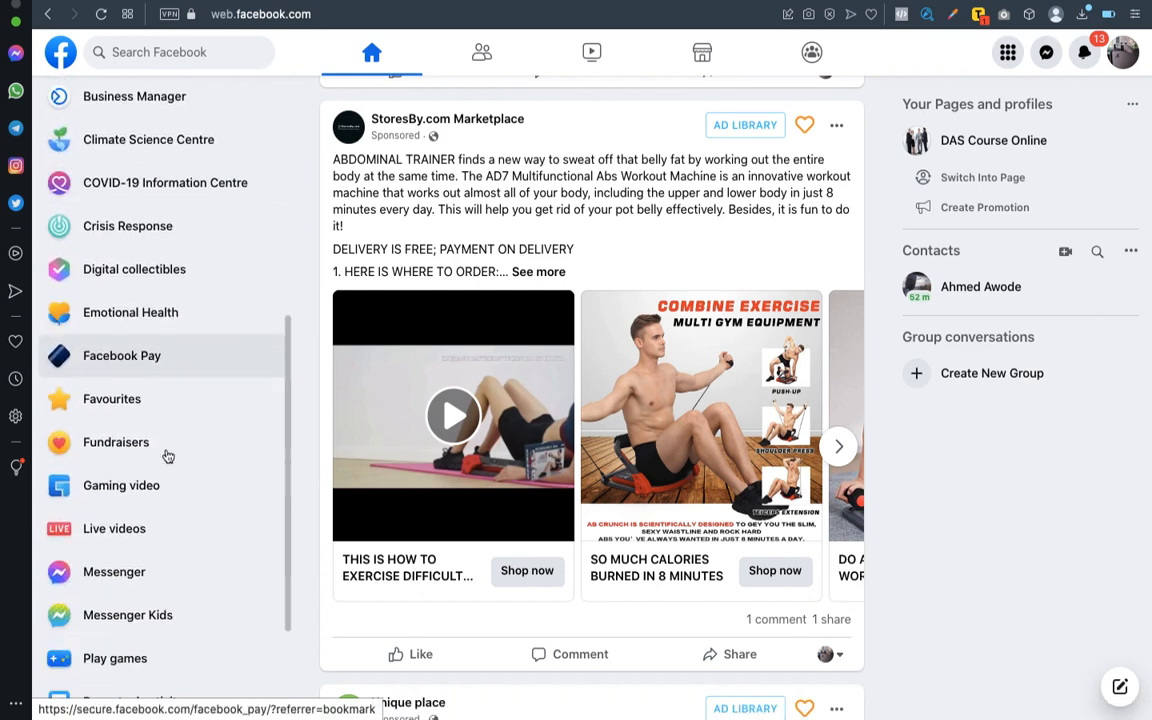
pyautogui.scroll(8, 168, 456)
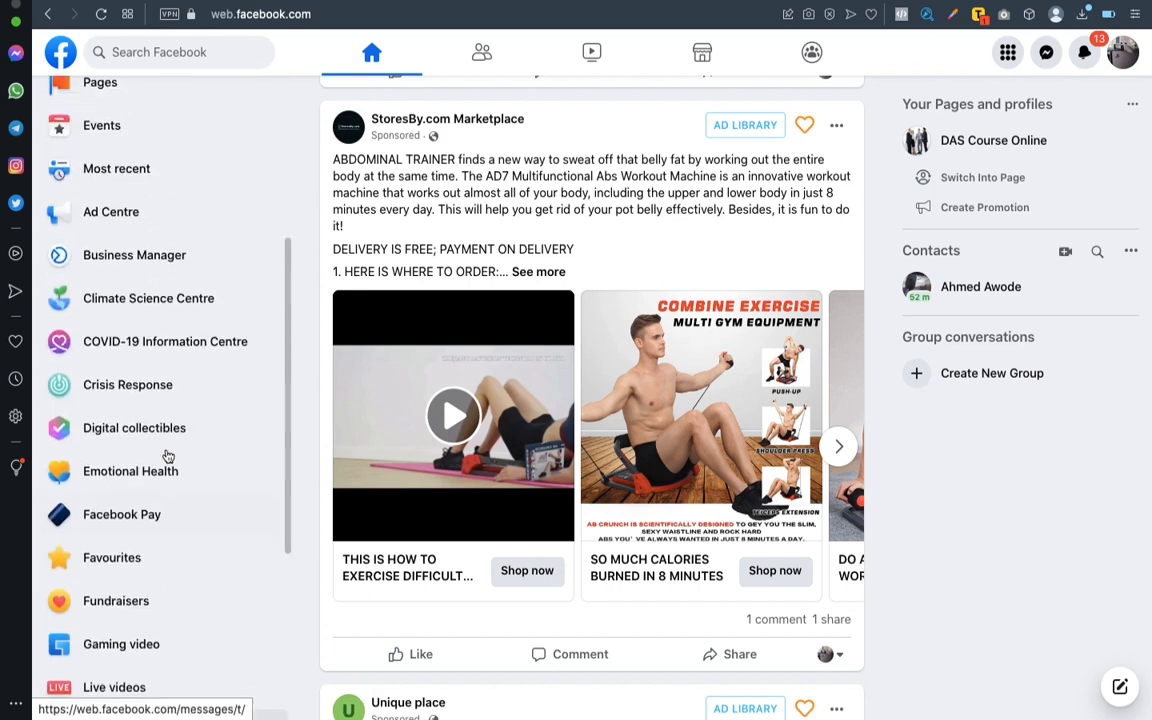
pyautogui.scroll(3, 160, 428)
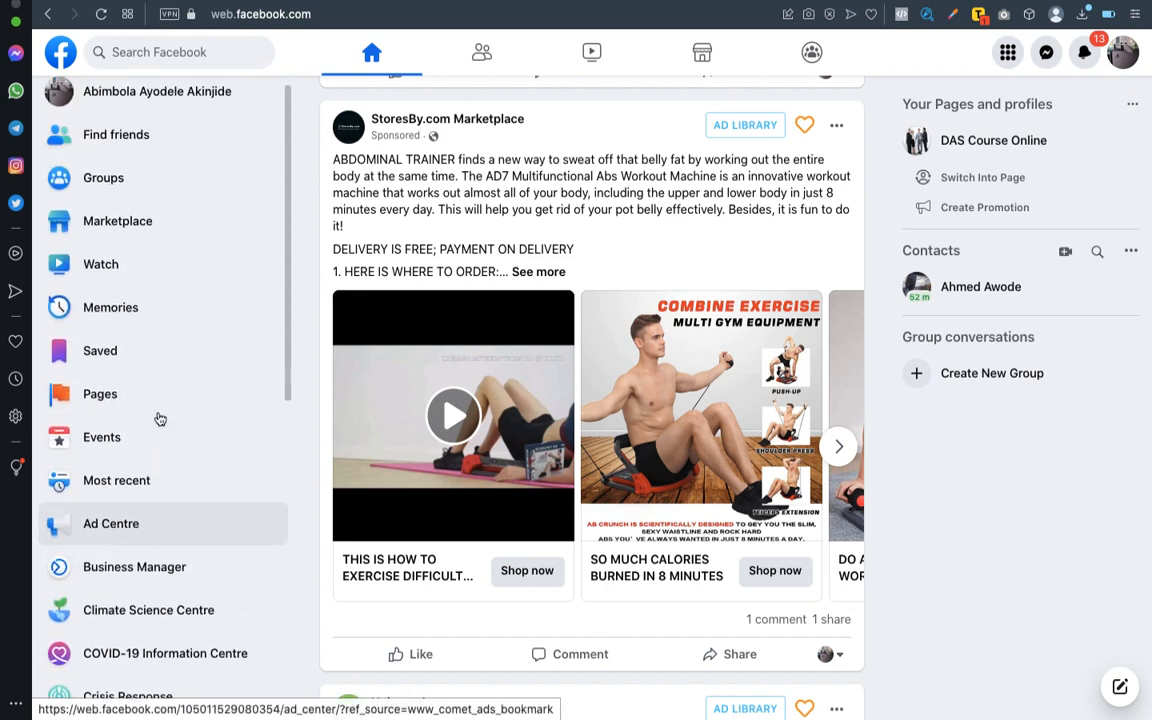
pyautogui.scroll(-3, 160, 418)
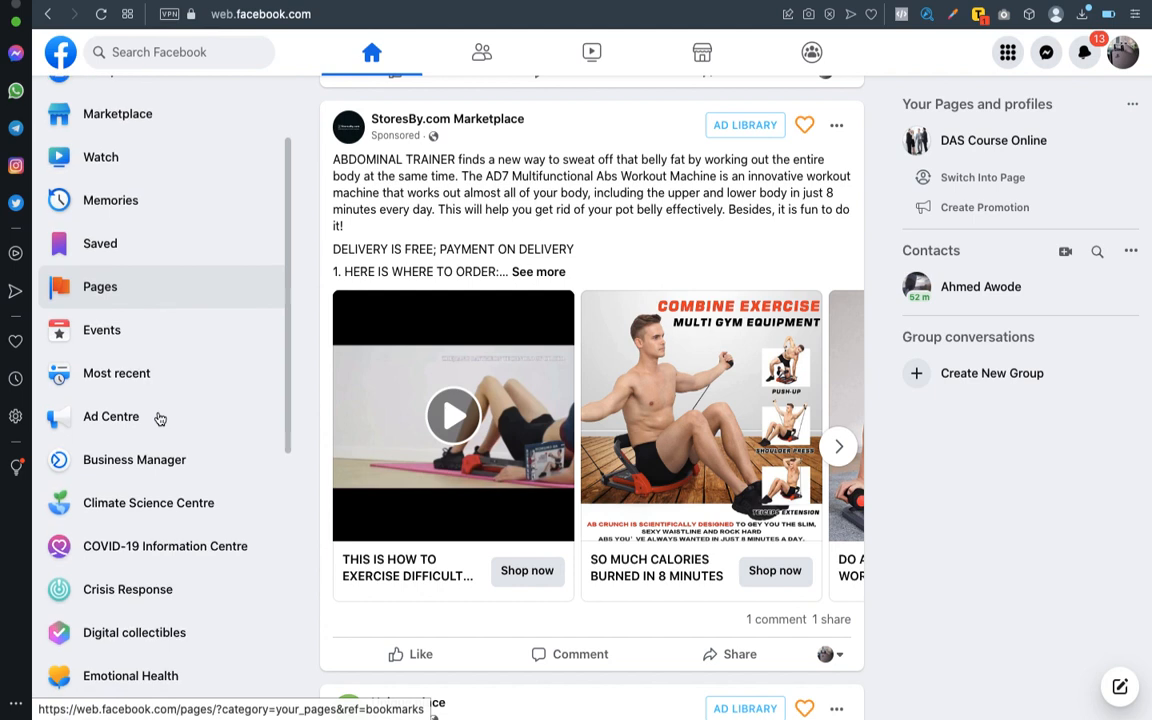
pyautogui.scroll(-4, 158, 418)
pyautogui.scroll(-6, 158, 418)
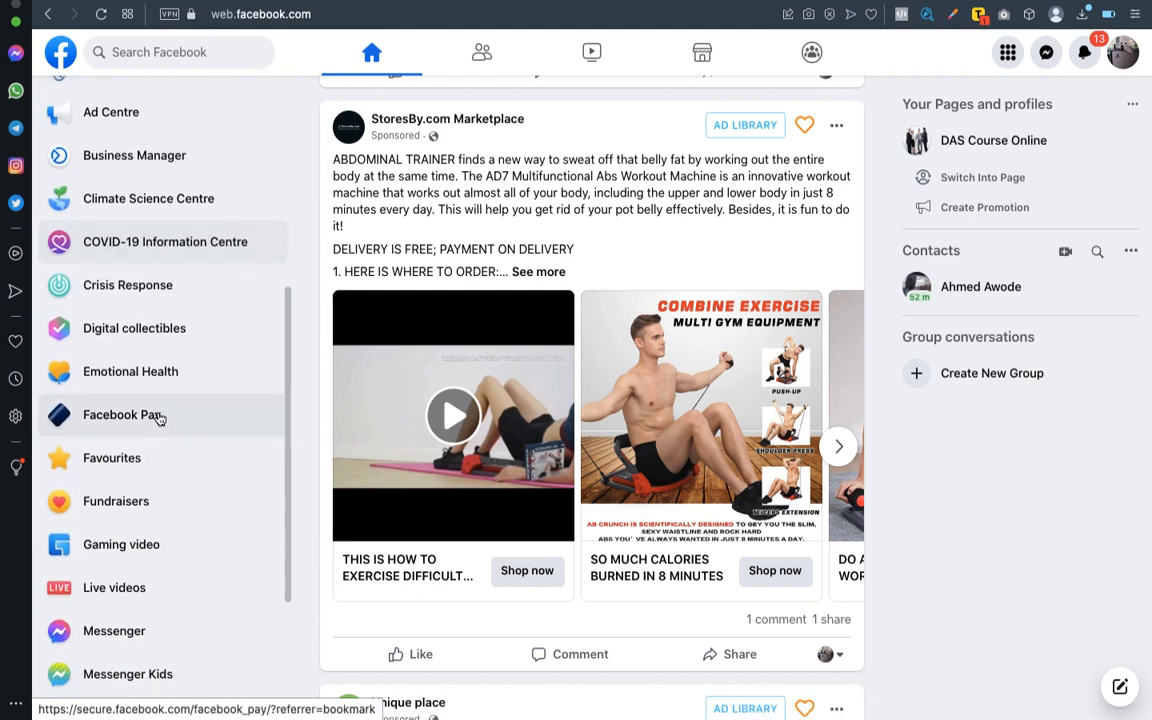
pyautogui.scroll(8, 158, 418)
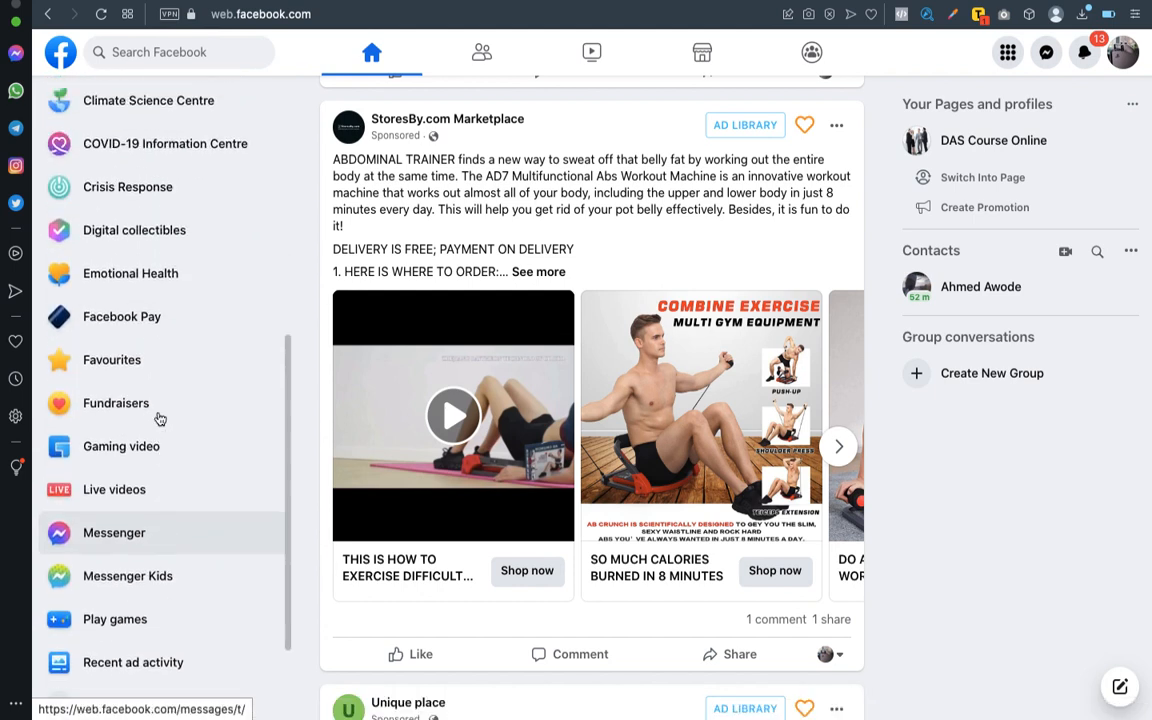
pyautogui.scroll(1, 158, 418)
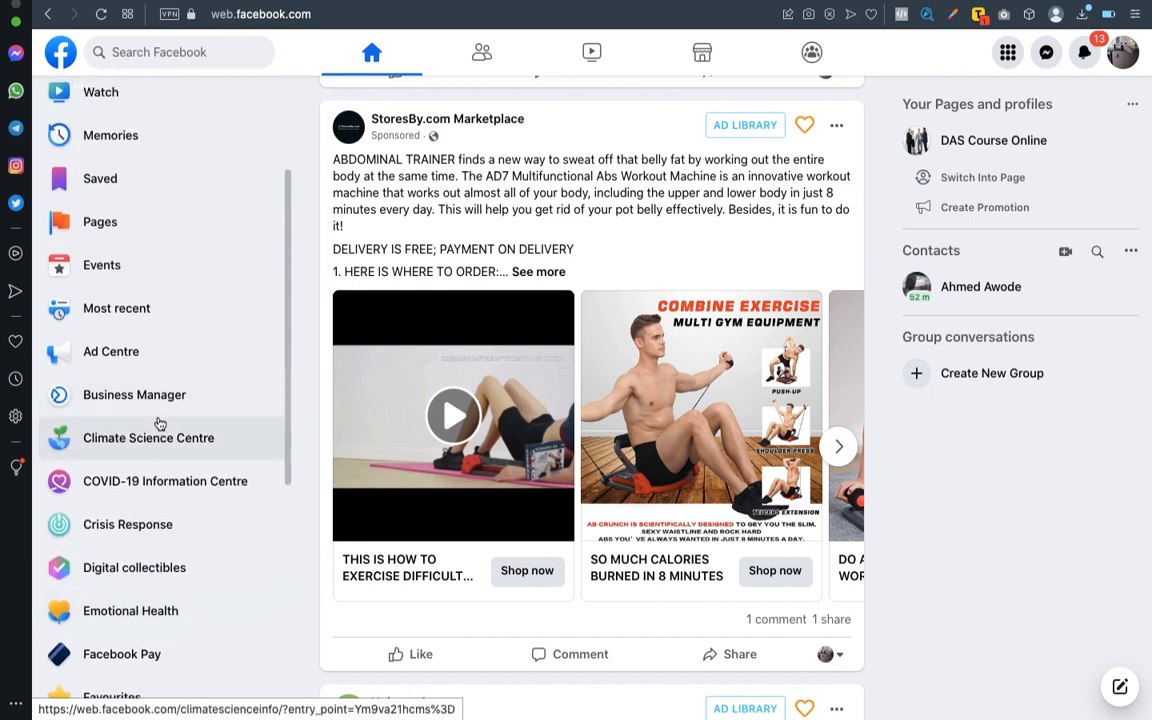
pyautogui.scroll(3, 158, 430)
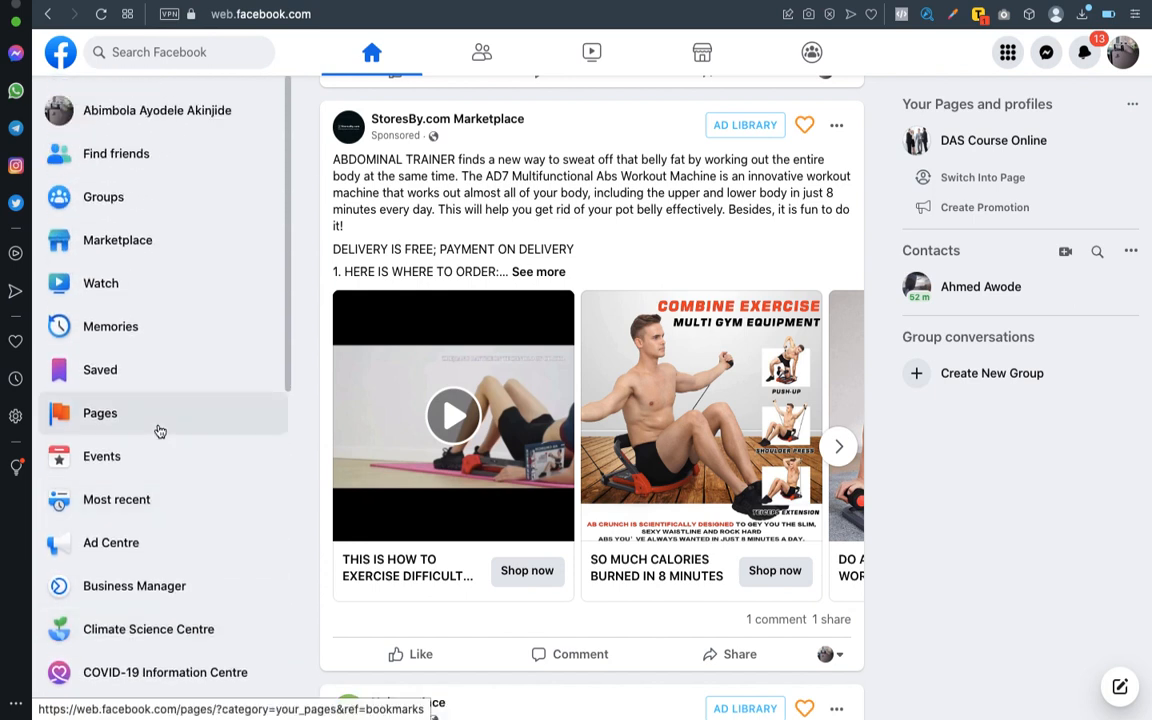
pyautogui.scroll(-3, 172, 483)
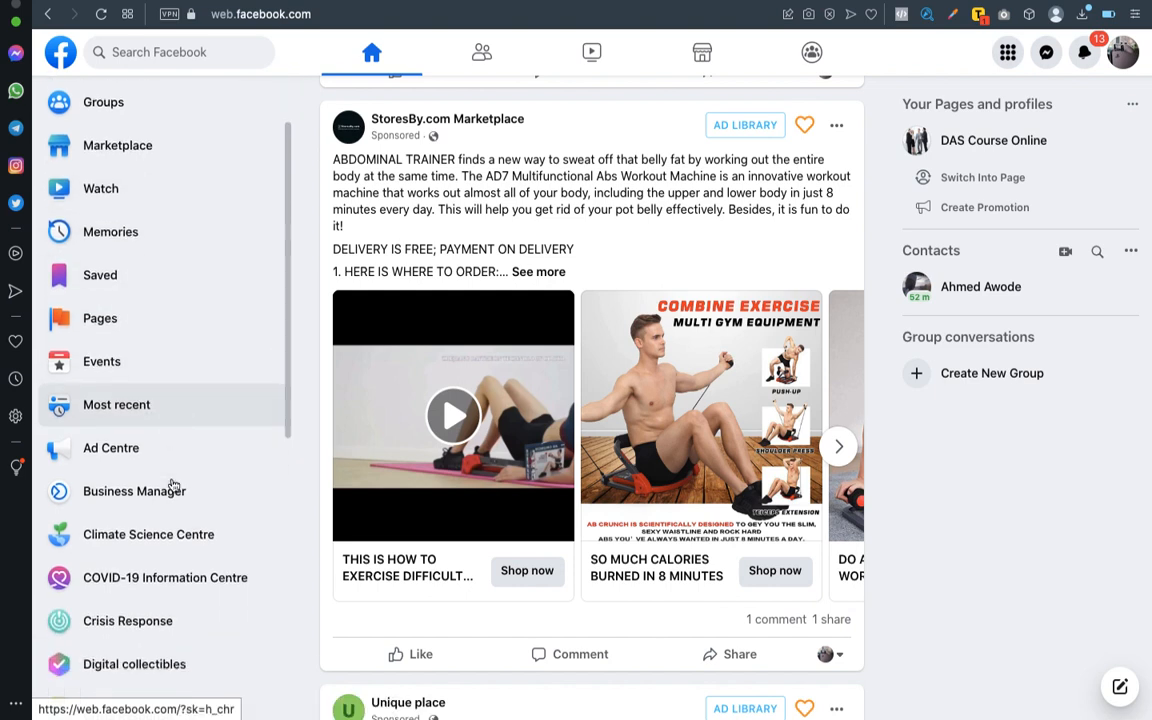
pyautogui.scroll(-4, 172, 485)
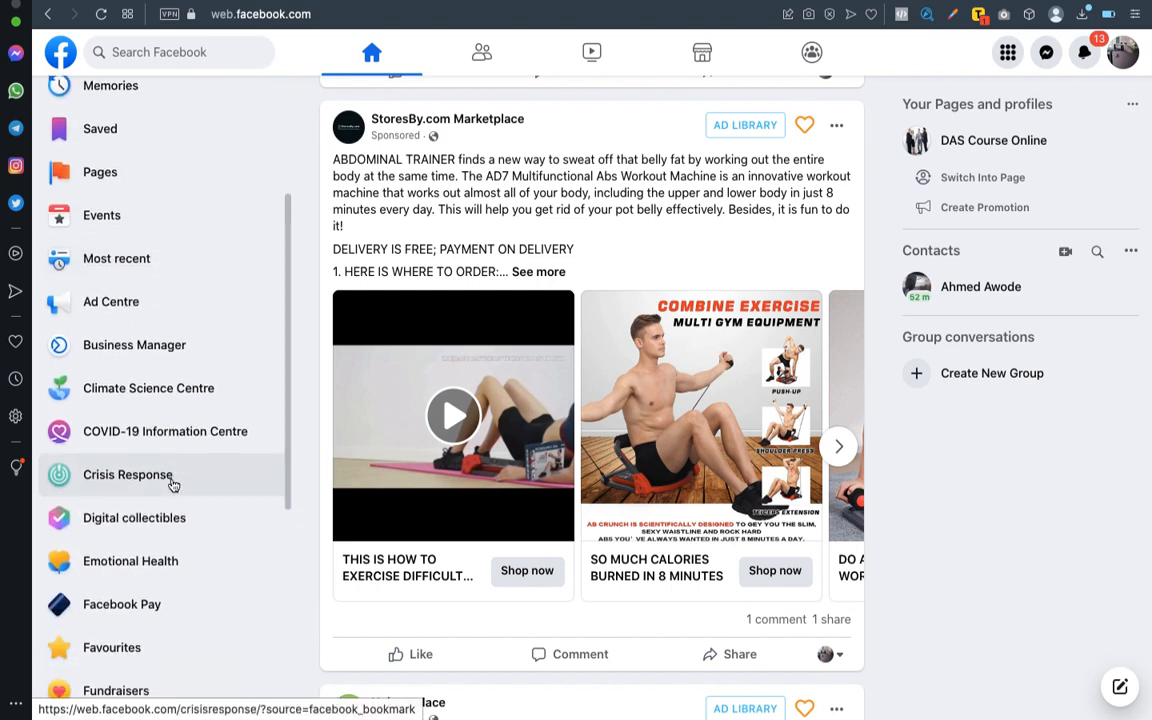
pyautogui.scroll(-4, 172, 485)
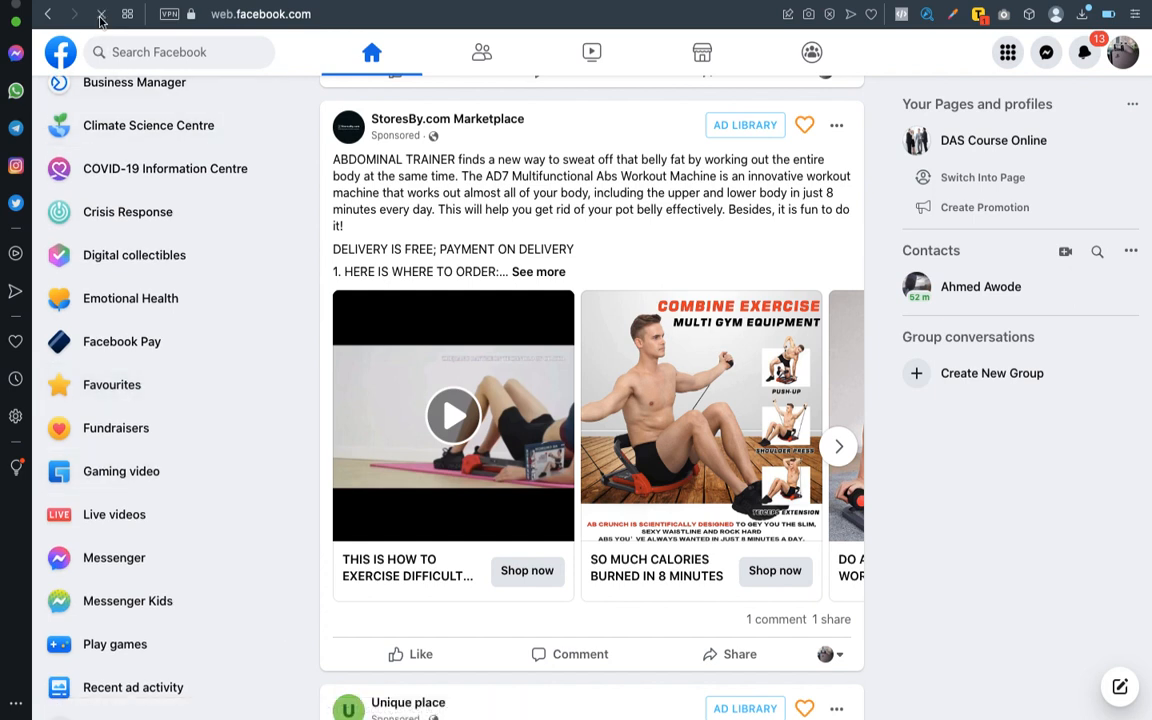
# Step: Open Ads Manager, using facebook.com/adsmanager in a new tab and the shortcut on the reloaded Facebook home page
pyautogui.click(101, 14)
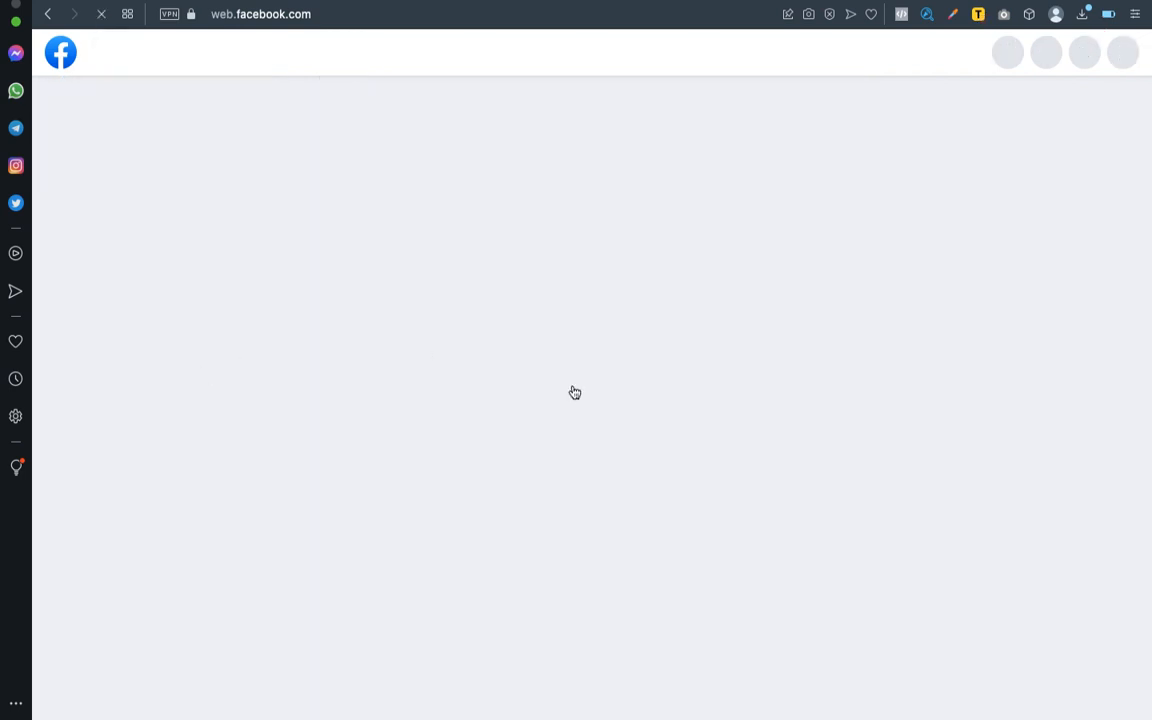
pyautogui.press('super+t')
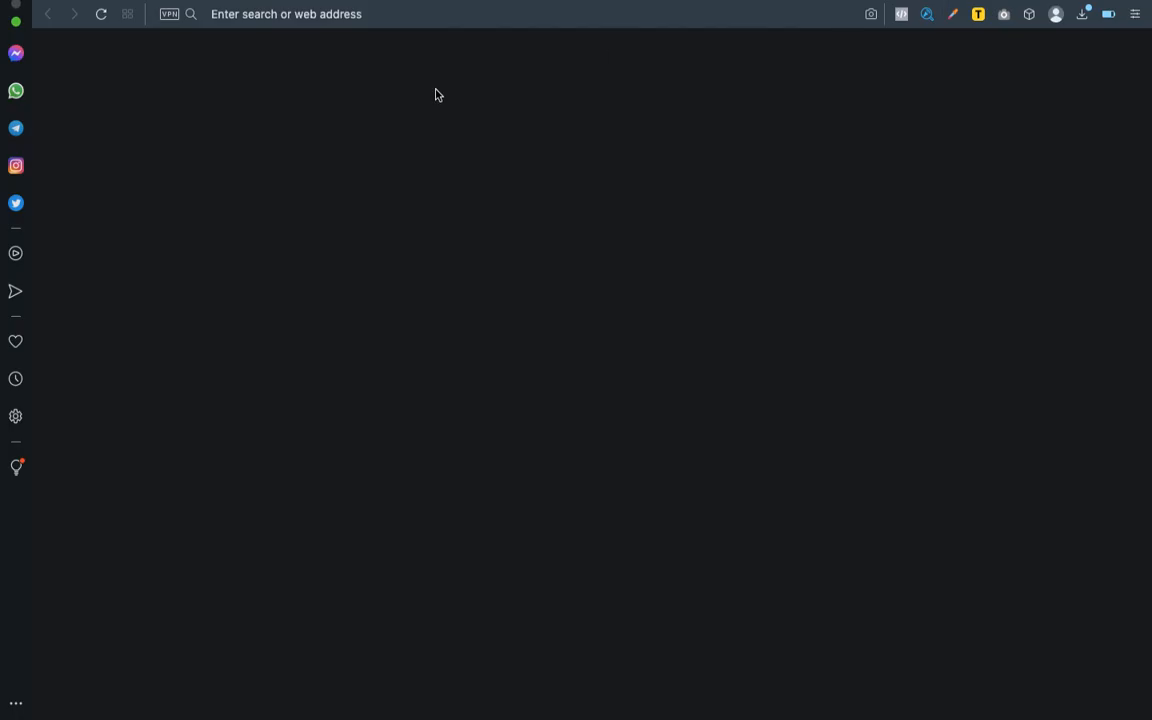
pyautogui.click(387, 15)
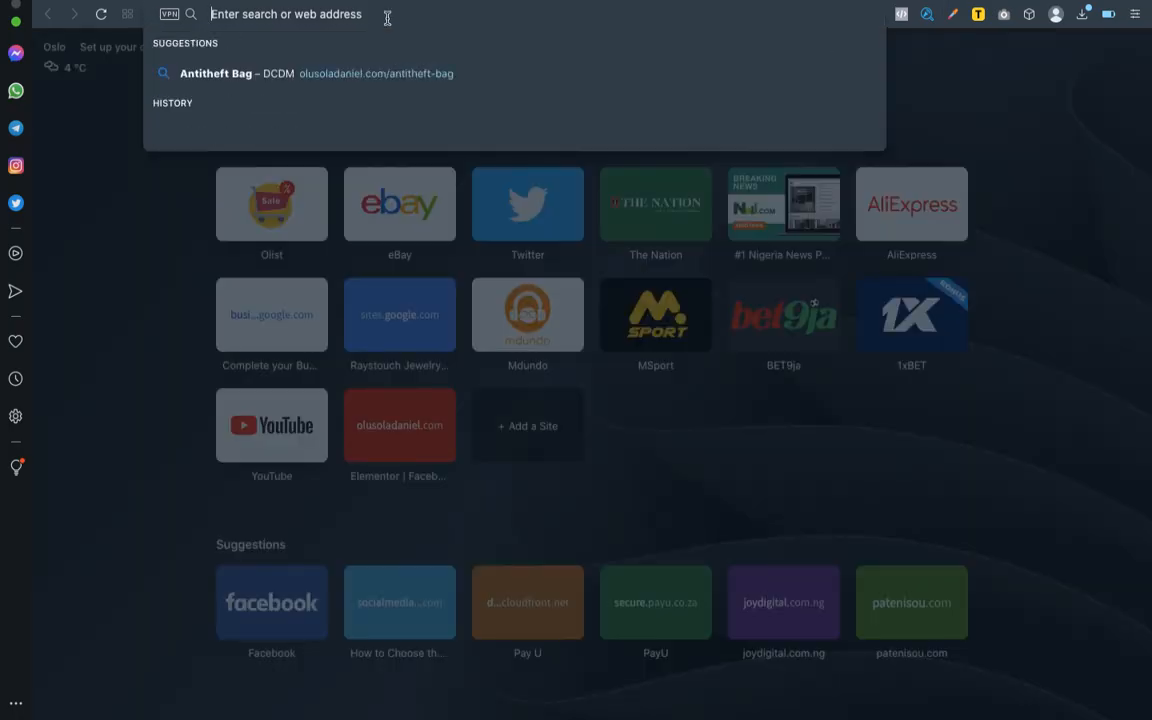
pyautogui.write('facebook.com/adsmanager')
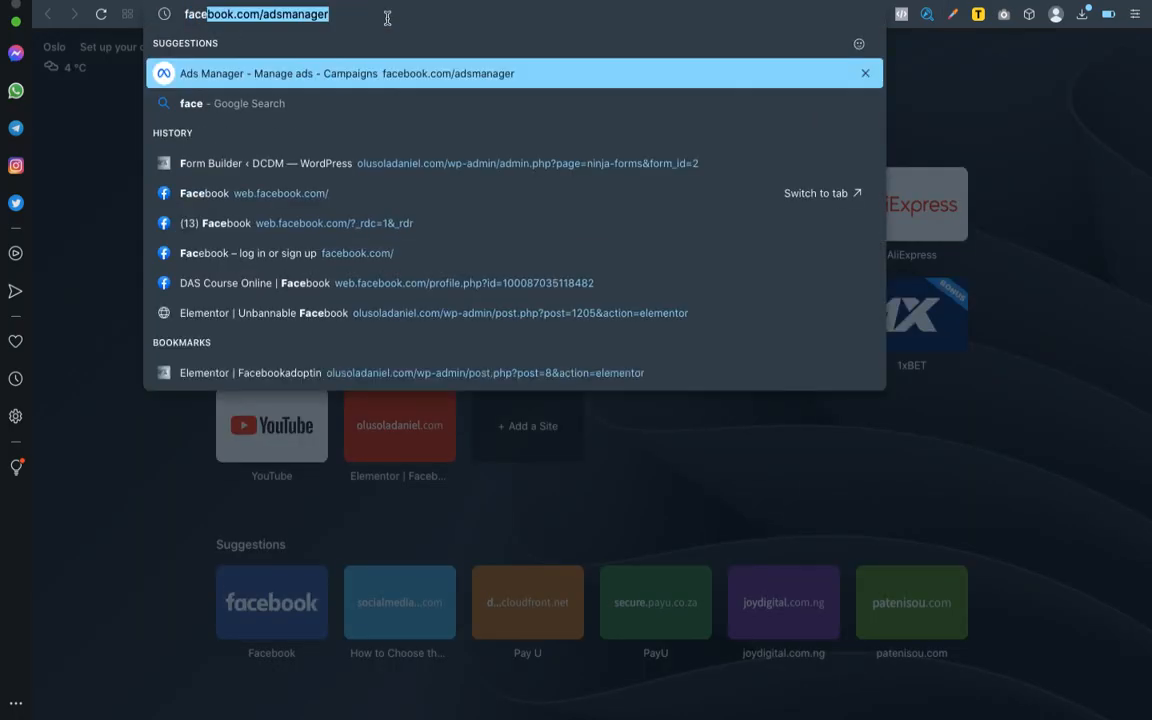
pyautogui.click(387, 18)
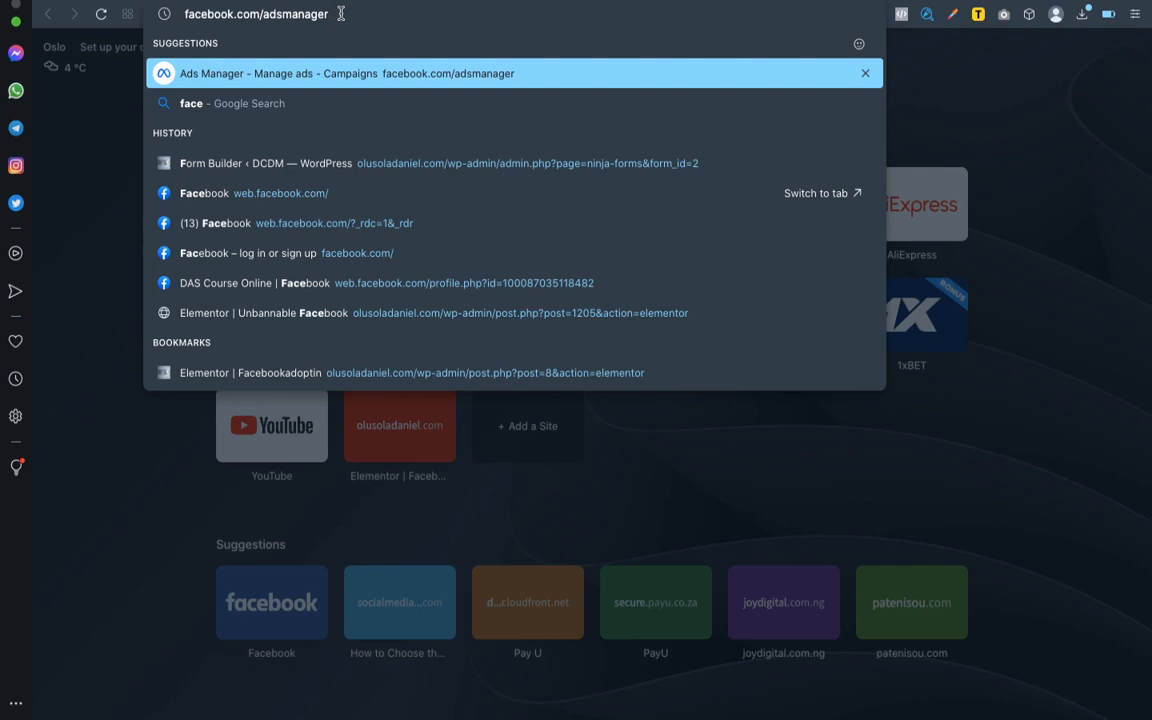
pyautogui.press('Return')
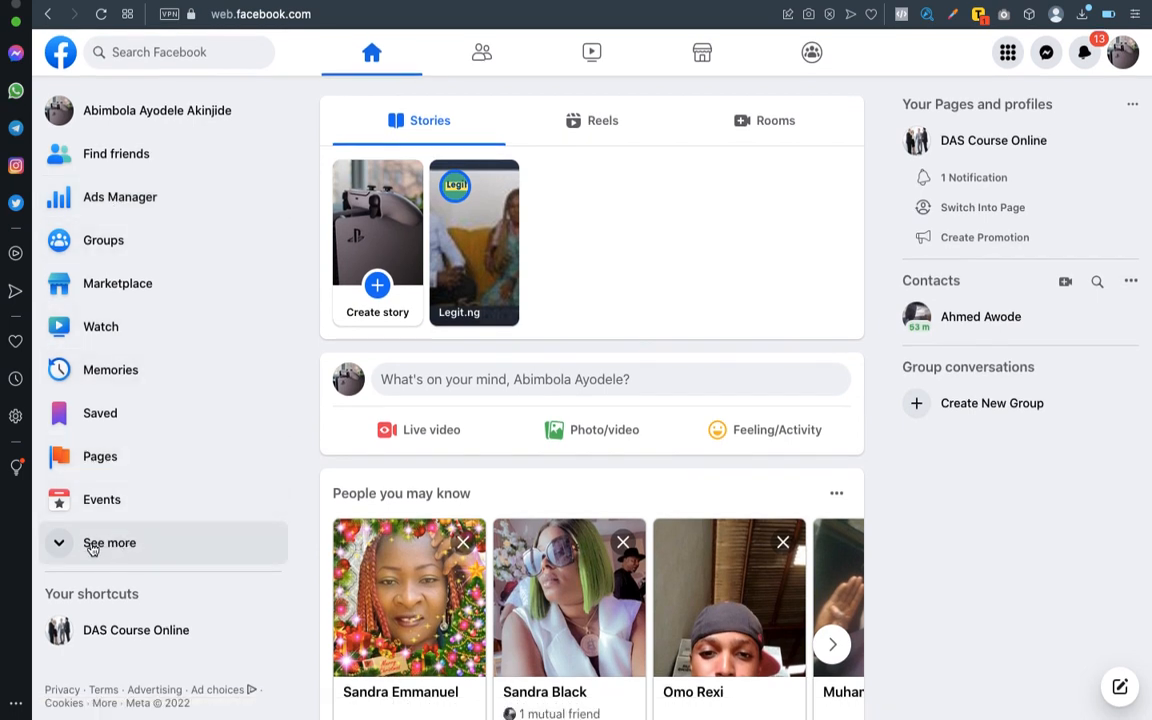
pyautogui.click(120, 197)
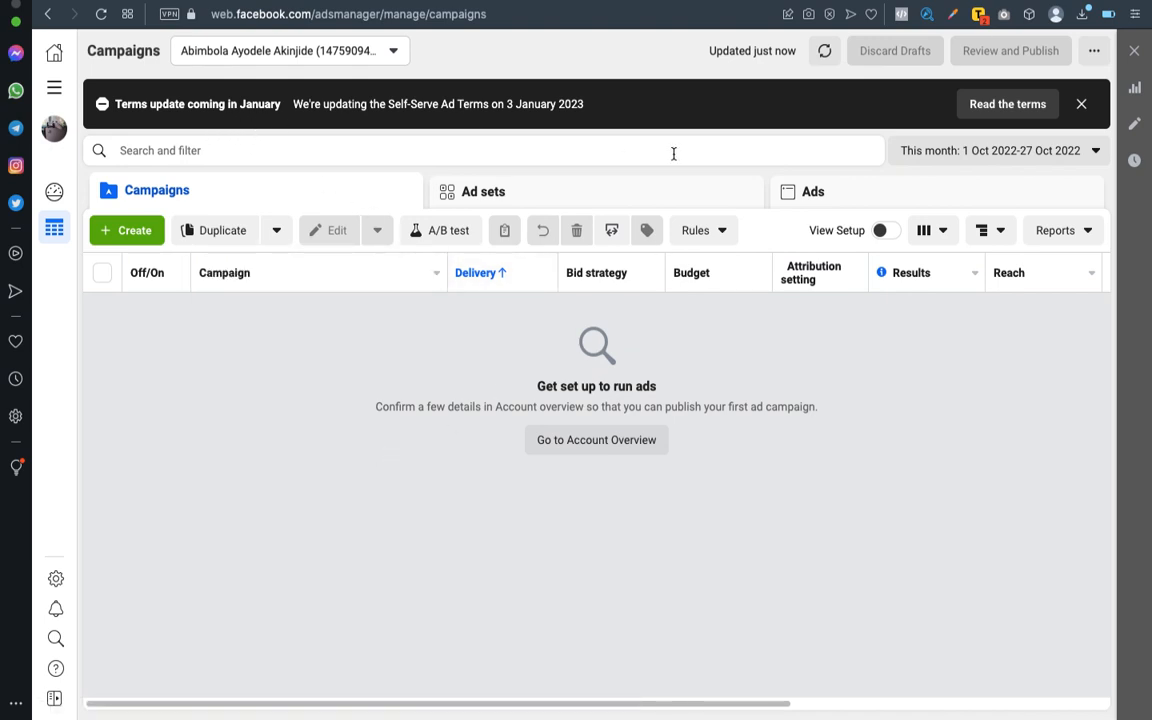
# Step: Open the Self-Serve Ad Terms update in a separate tab, return to the campaigns page and dismiss the terms notice
pyautogui.rightClick(1012, 112)
pyautogui.click(969, 114)
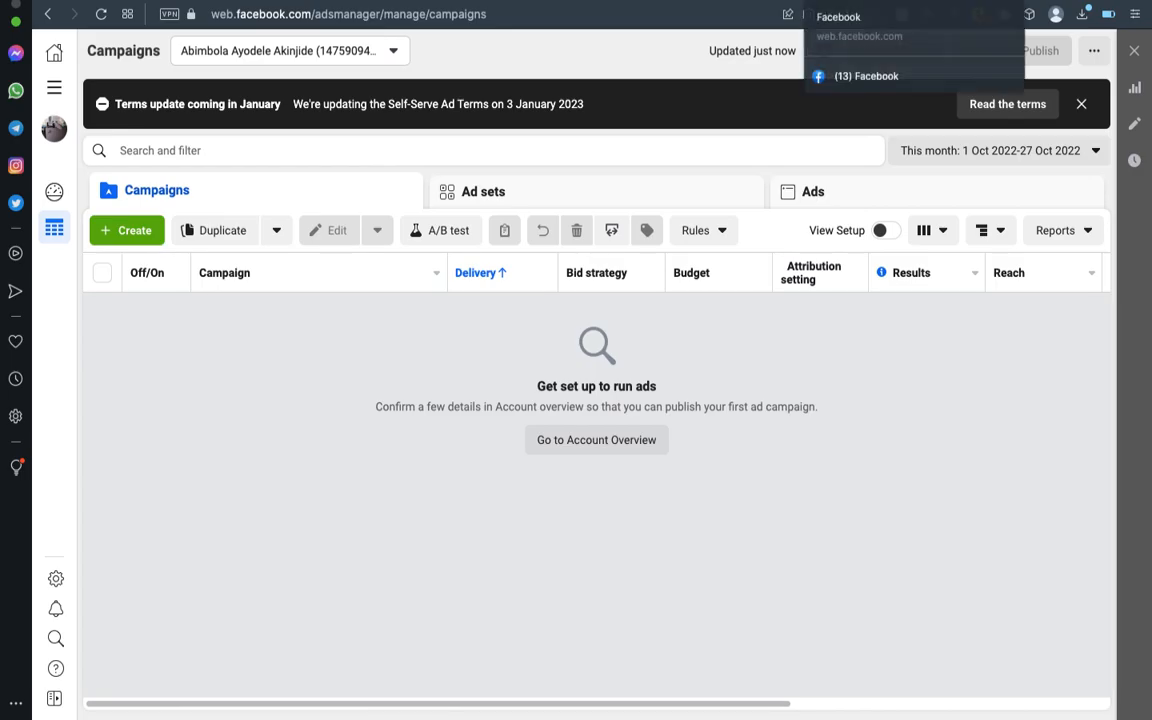
pyautogui.click(996, 2)
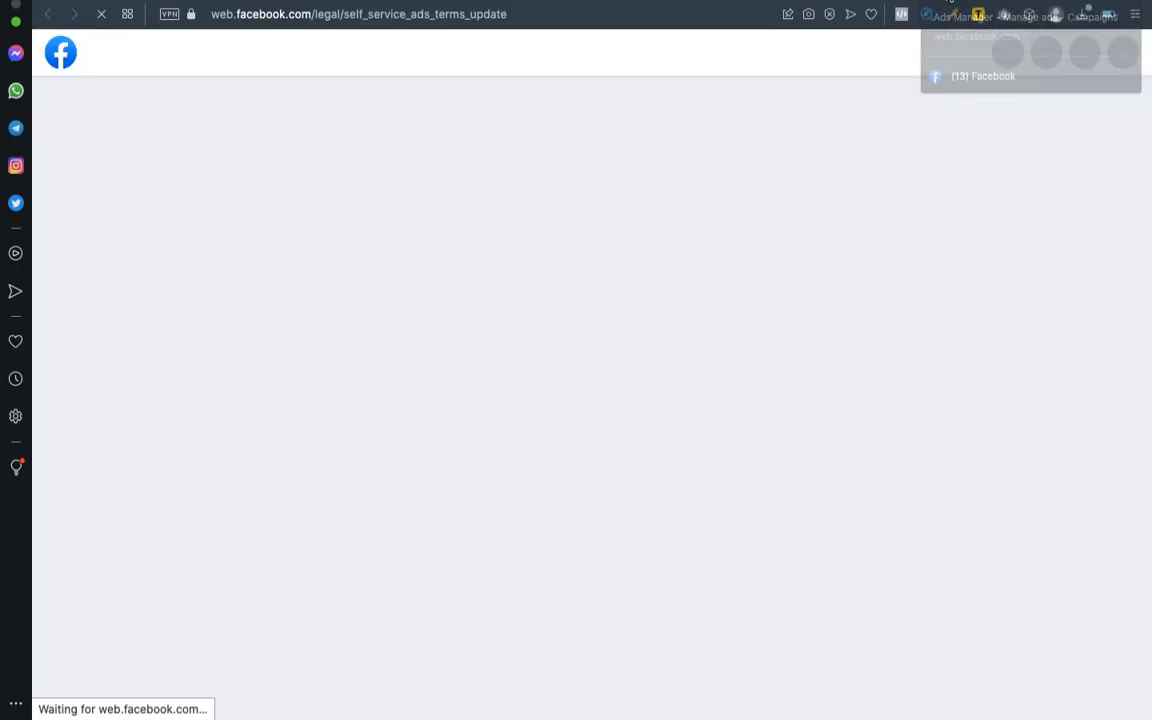
pyautogui.click(950, 2)
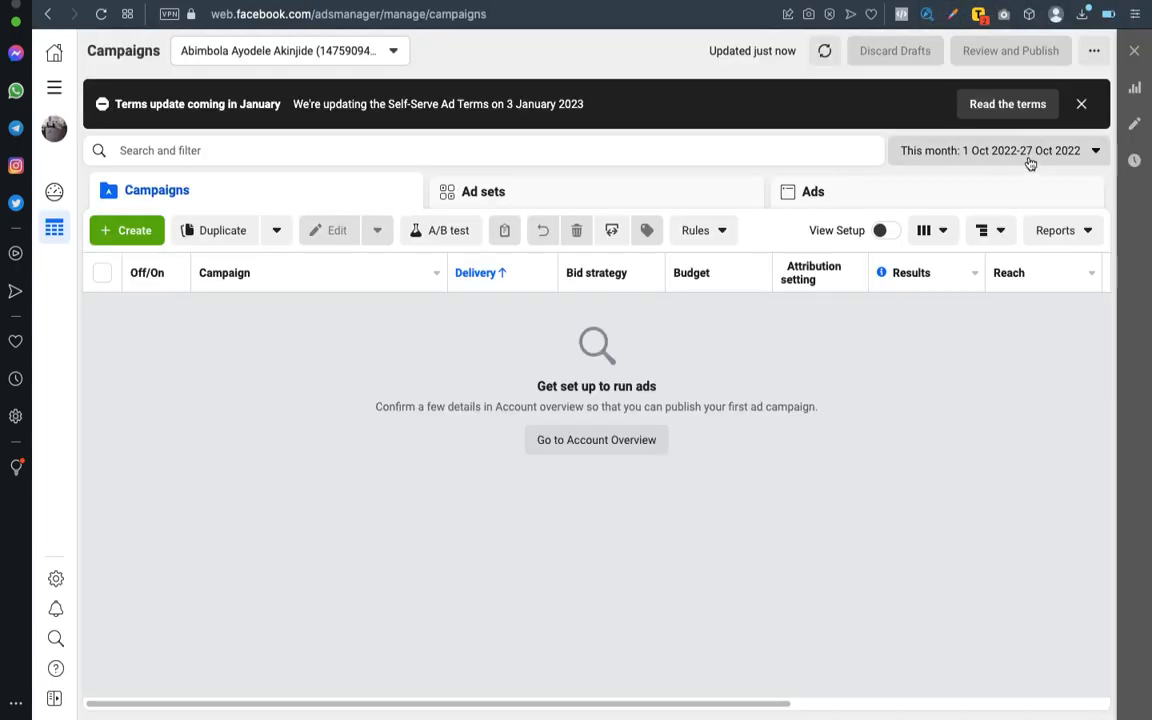
pyautogui.click(1082, 103)
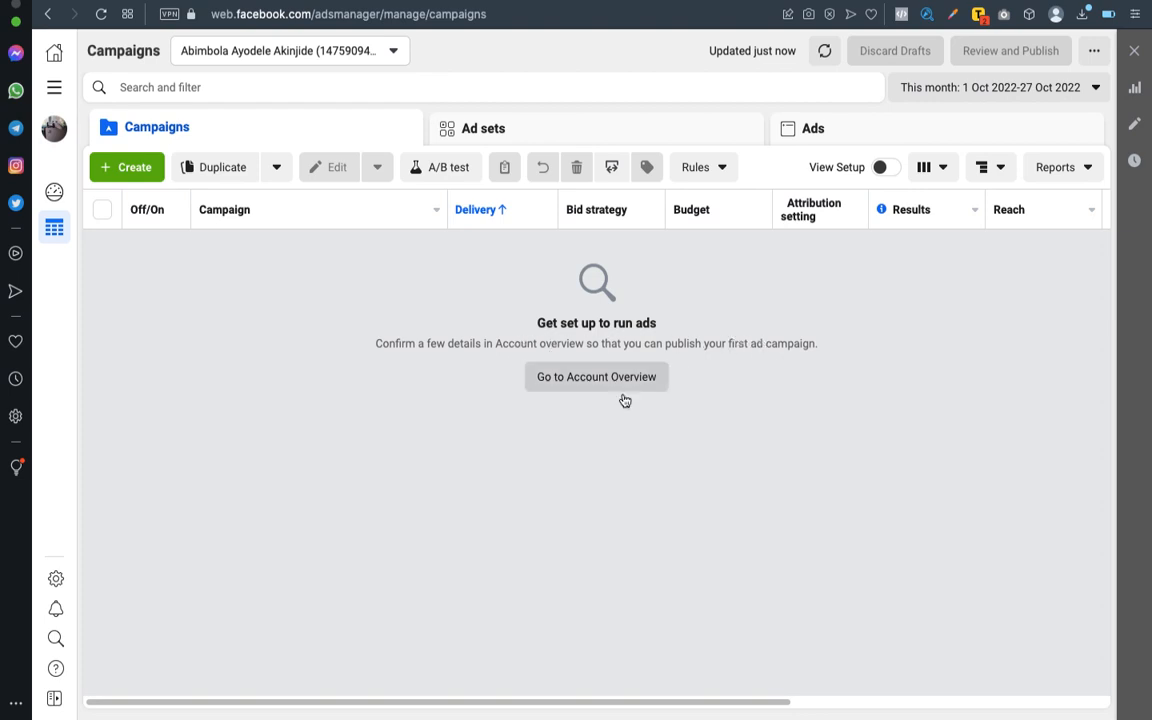
# Step: Go to the account overview and confirm the DAS Course Online Page for running ads
pyautogui.rightClick(575, 384)
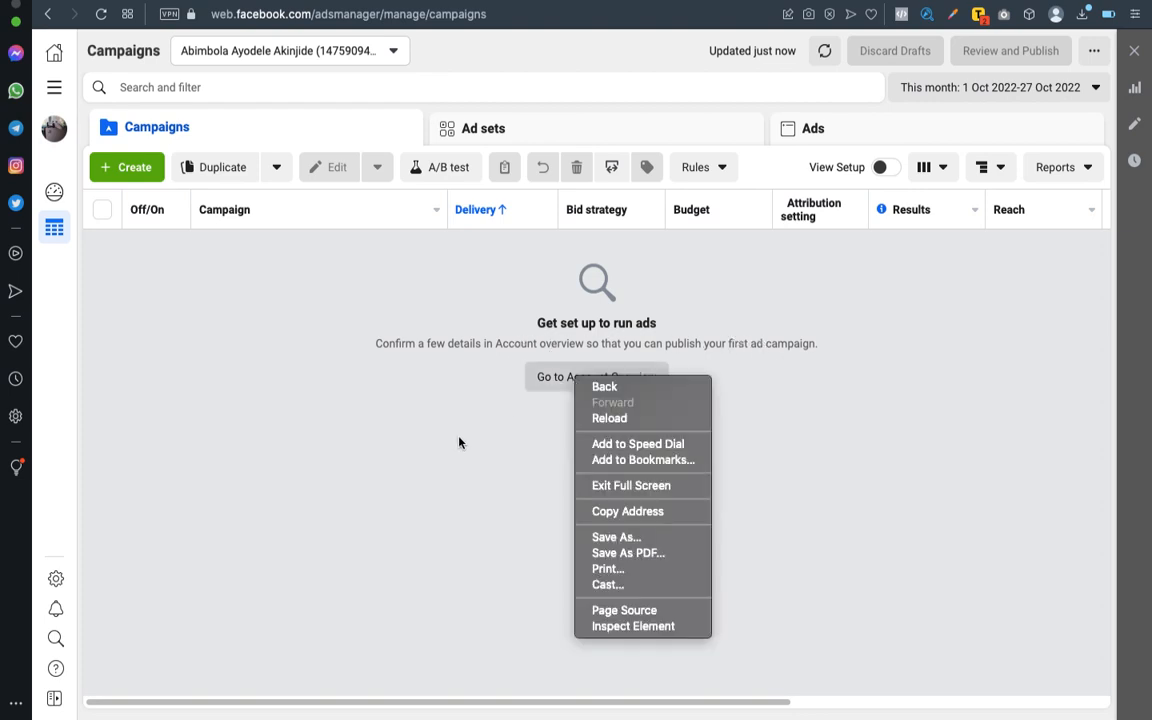
pyautogui.click(459, 442)
pyautogui.click(562, 384)
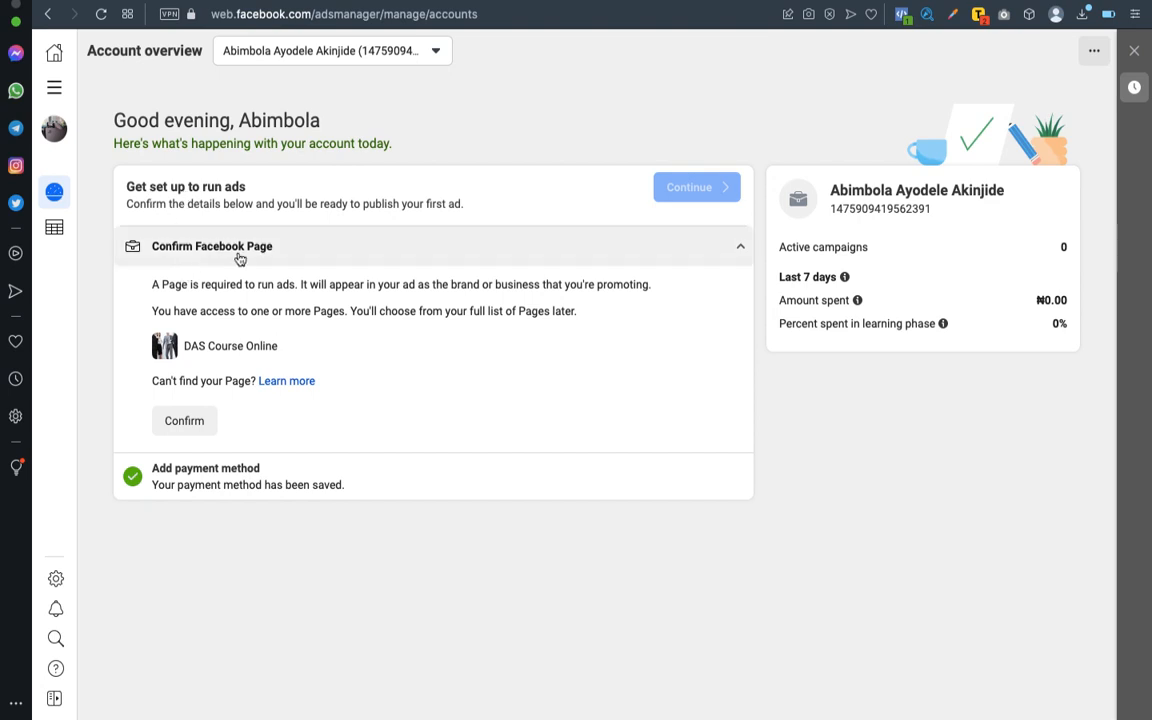
pyautogui.click(194, 422)
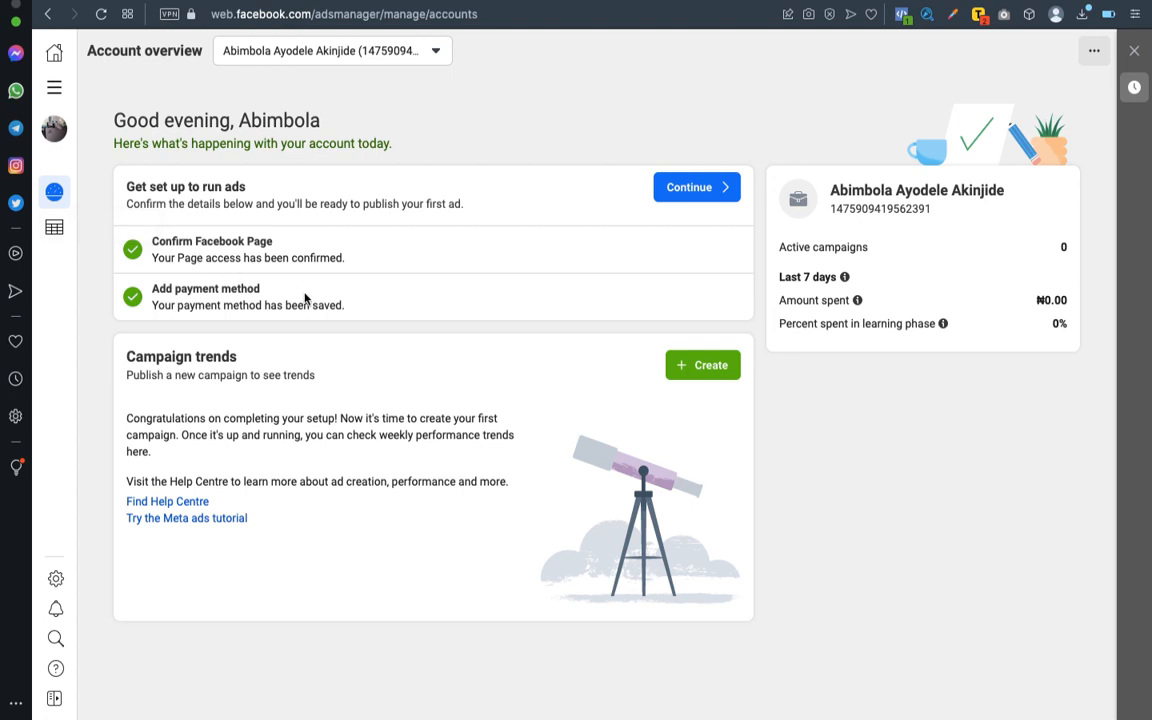
# Step: Start a new campaign from the campaigns page, try the Awareness and Traffic objectives, and select Sales as the objective
pyautogui.click(55, 229)
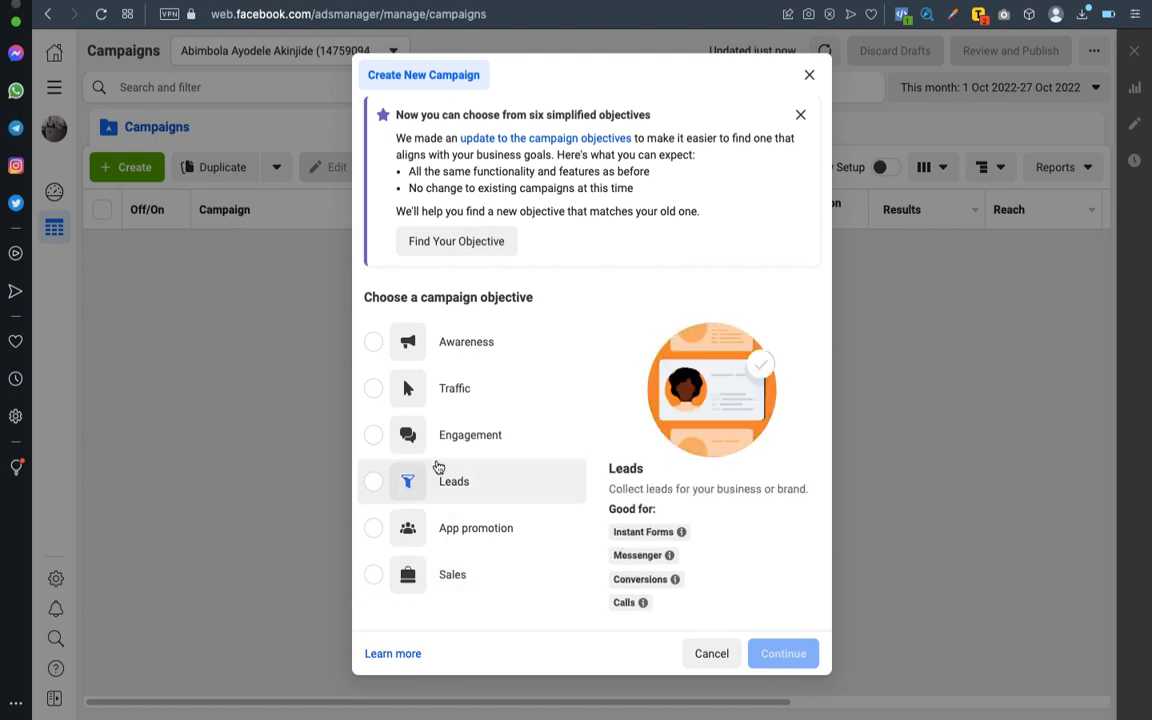
pyautogui.click(389, 345)
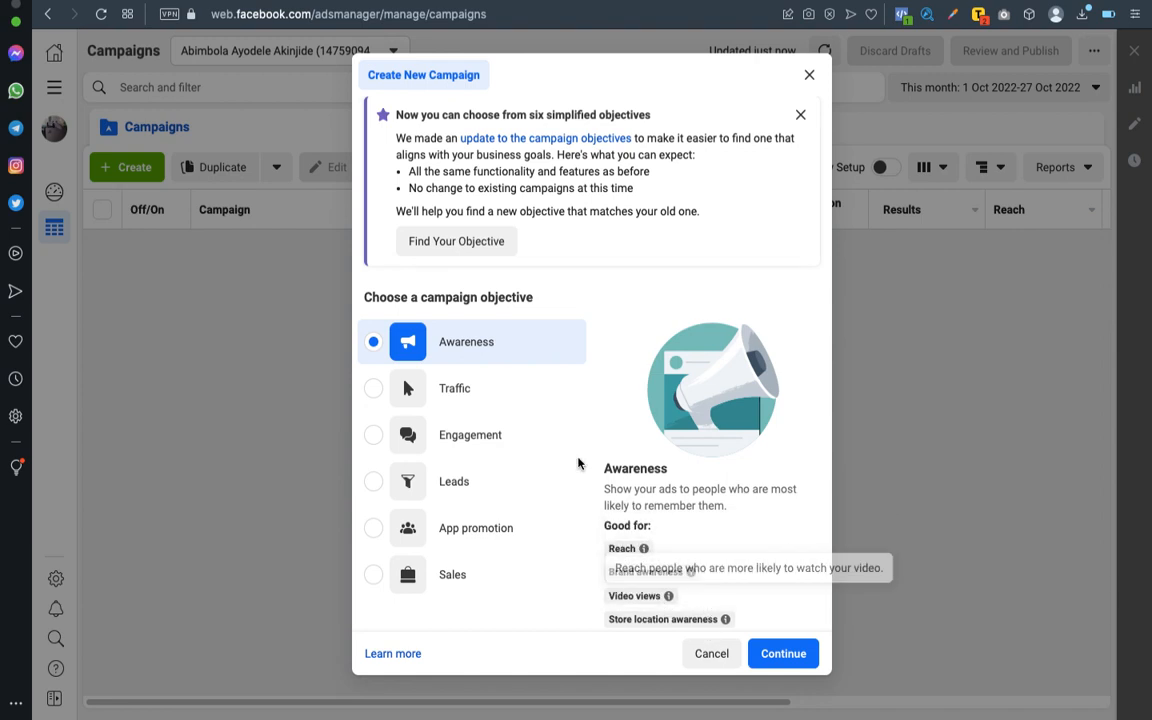
pyautogui.click(373, 389)
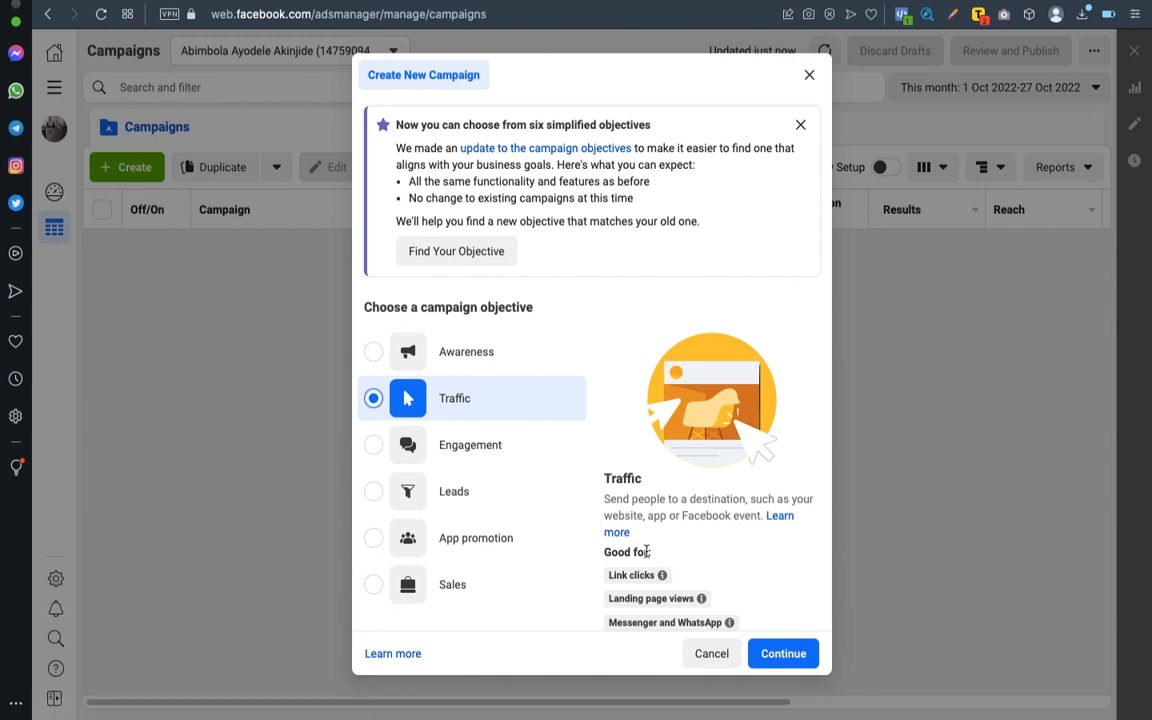
pyautogui.moveTo(646, 582)
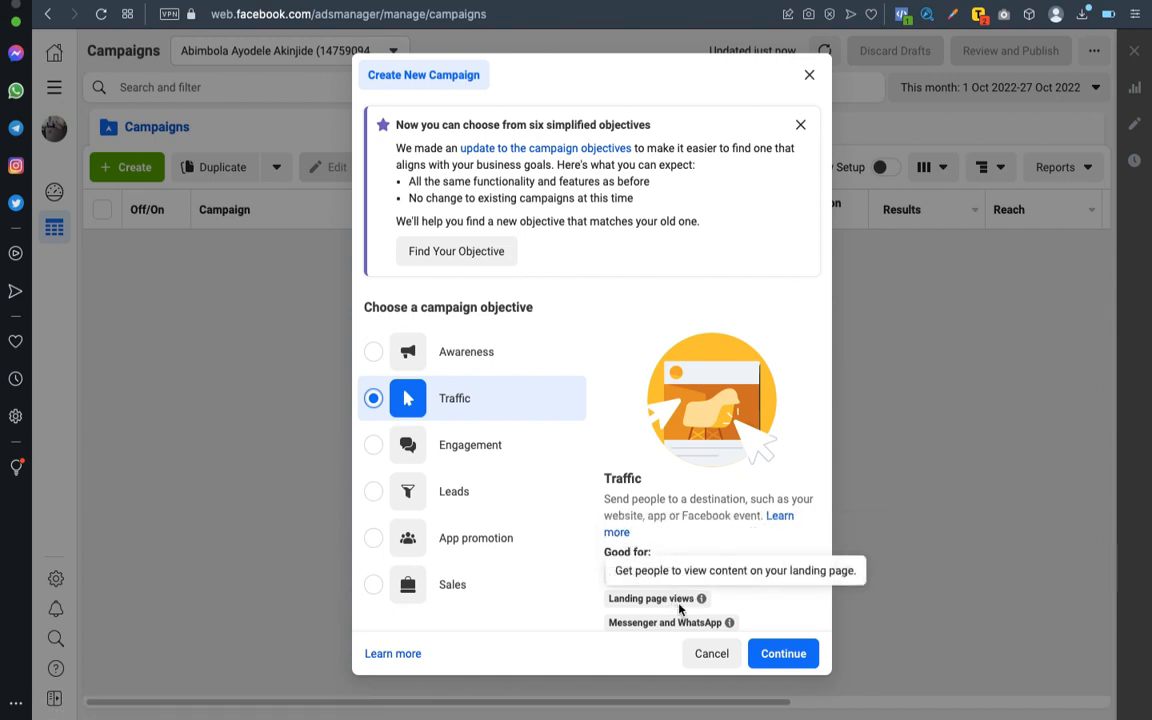
pyautogui.scroll(-1, 738, 597)
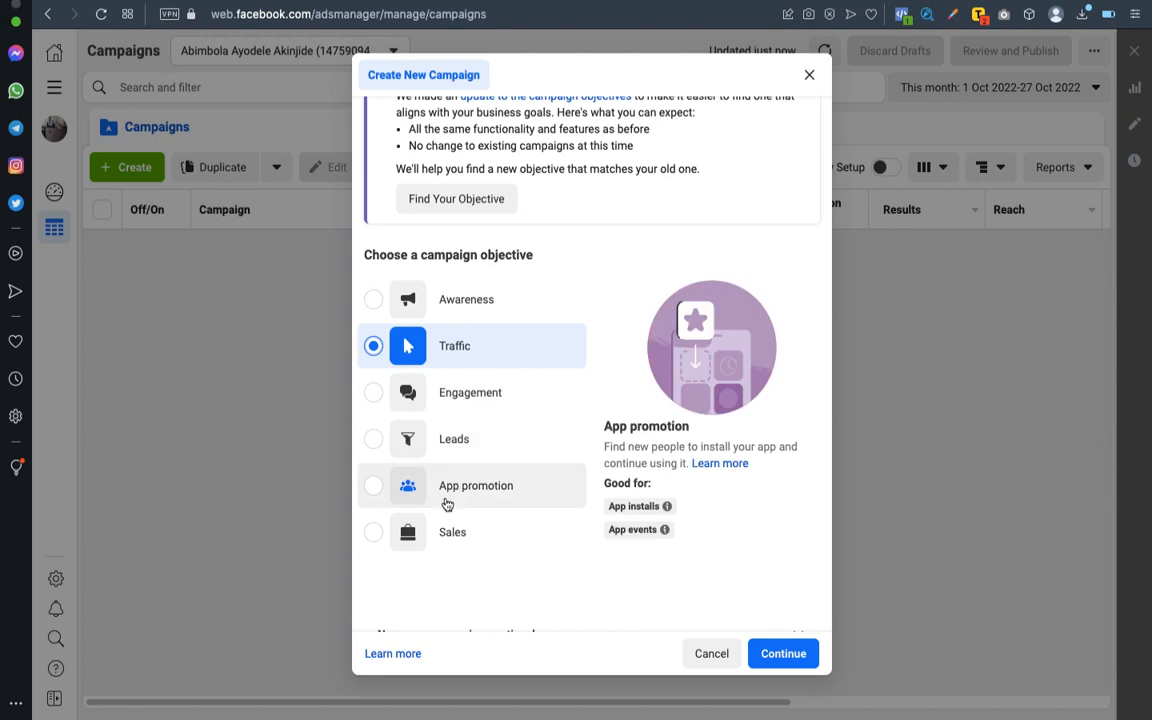
pyautogui.click(381, 537)
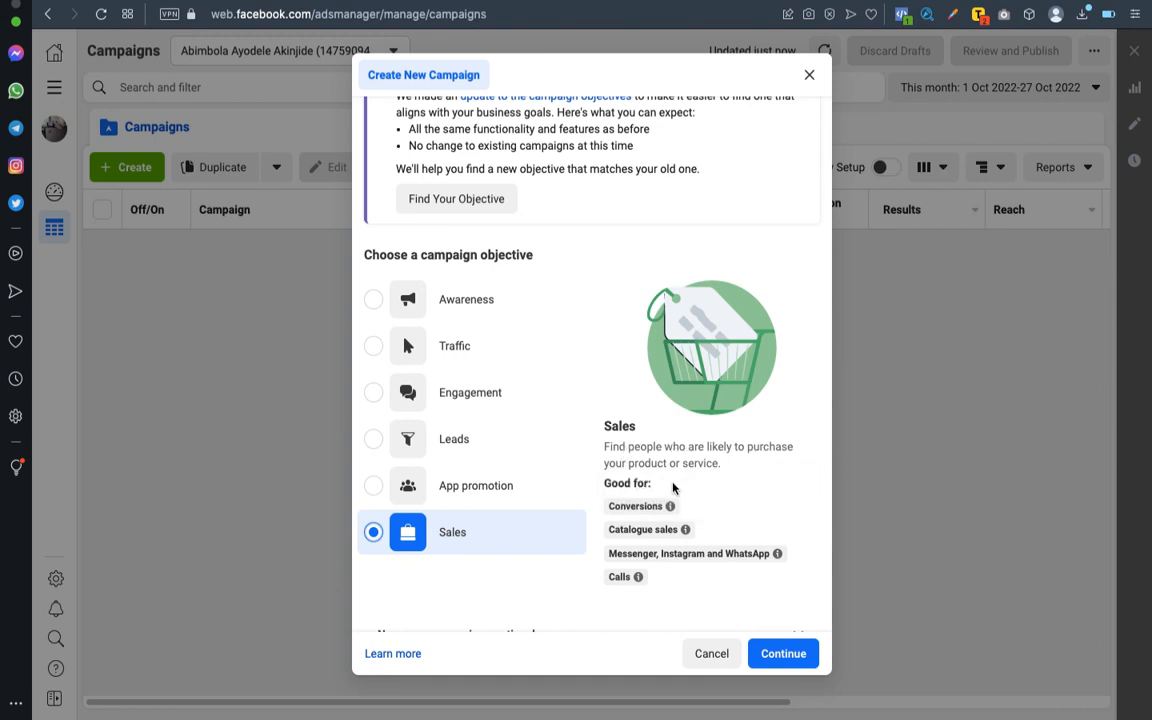
# Step: Check the explanations of what the Sales objective is good for and continue creating the campaign with it
pyautogui.moveTo(677, 540)
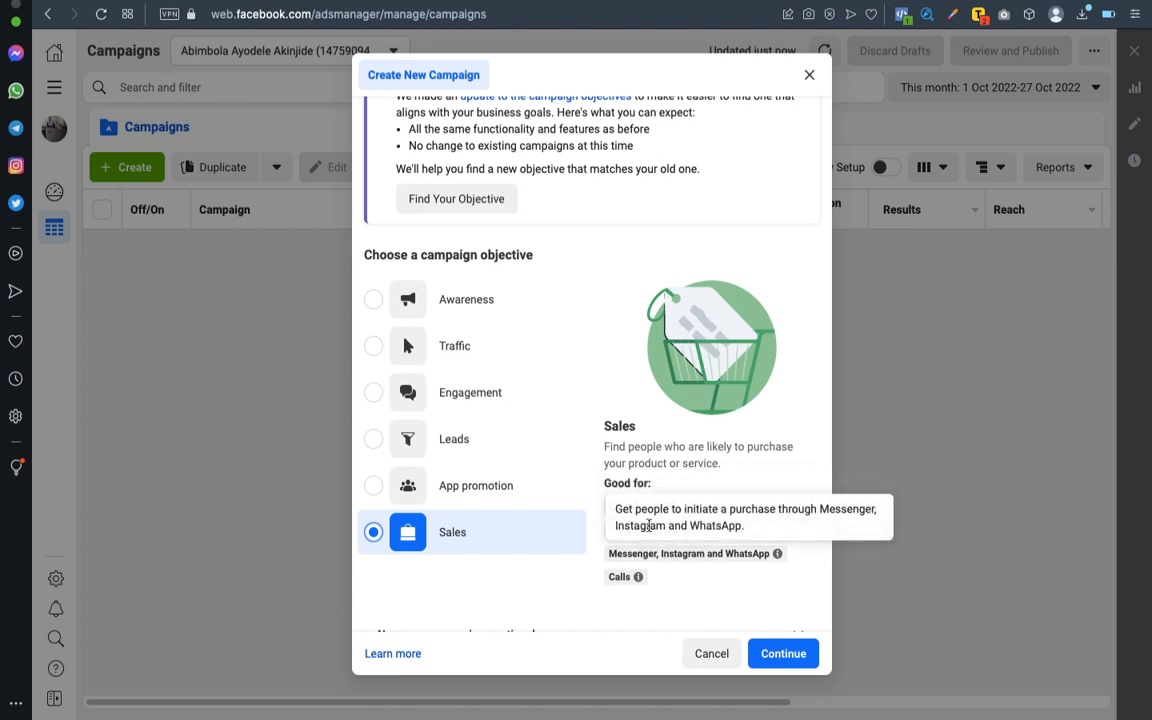
pyautogui.scroll(1, 543, 382)
pyautogui.scroll(-2, 543, 382)
pyautogui.scroll(1, 543, 382)
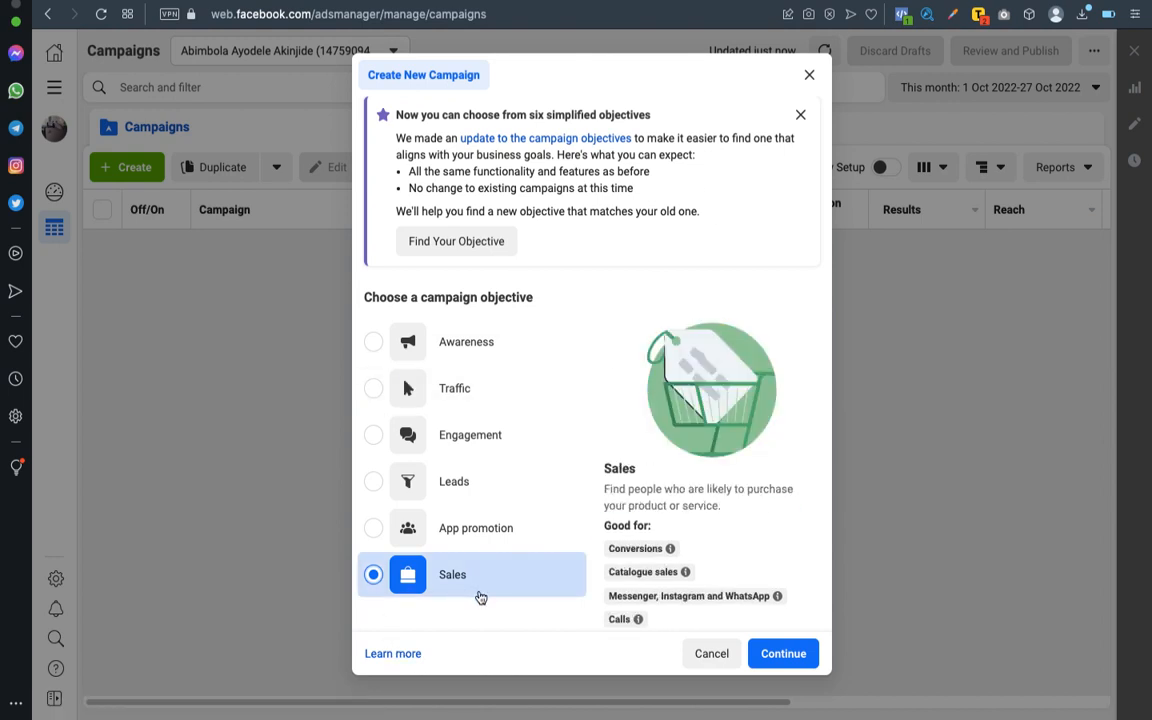
pyautogui.click(783, 655)
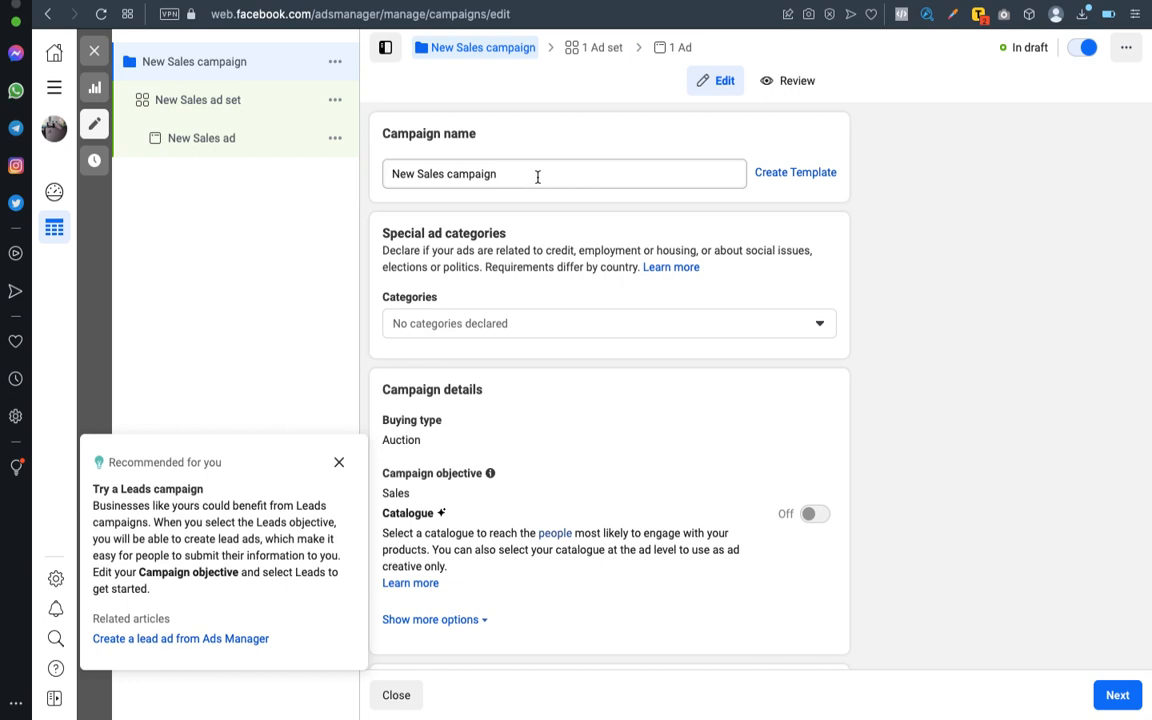
# Step: Name the campaign "Antitheft Bag Oct 27th" and dismiss the recommendation to try a Leads campaign
pyautogui.doubleClick(537, 177)
pyautogui.tripleClick(514, 176)
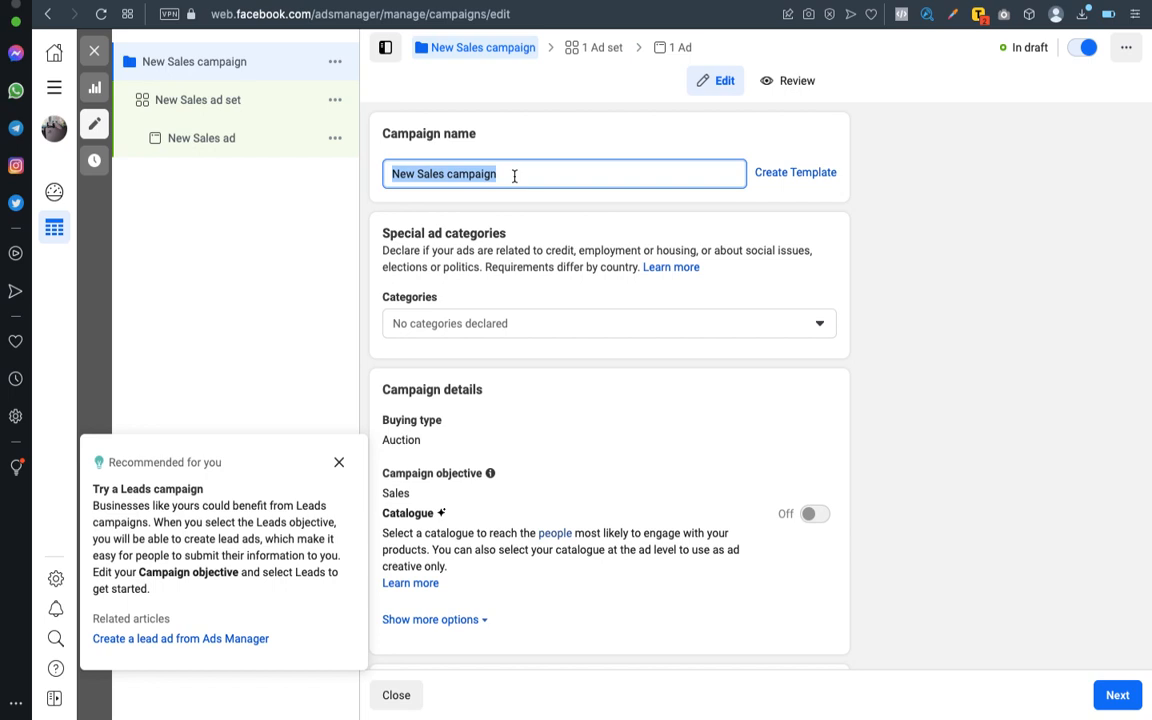
pyautogui.write('Ant')
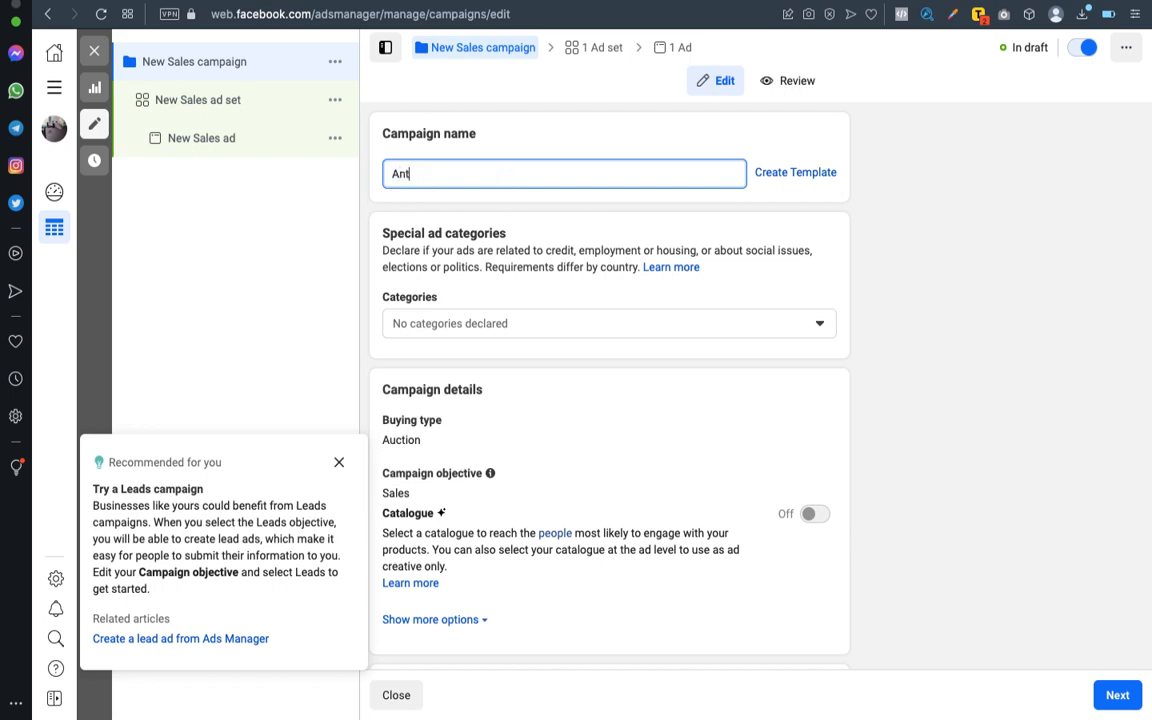
pyautogui.write('ithef')
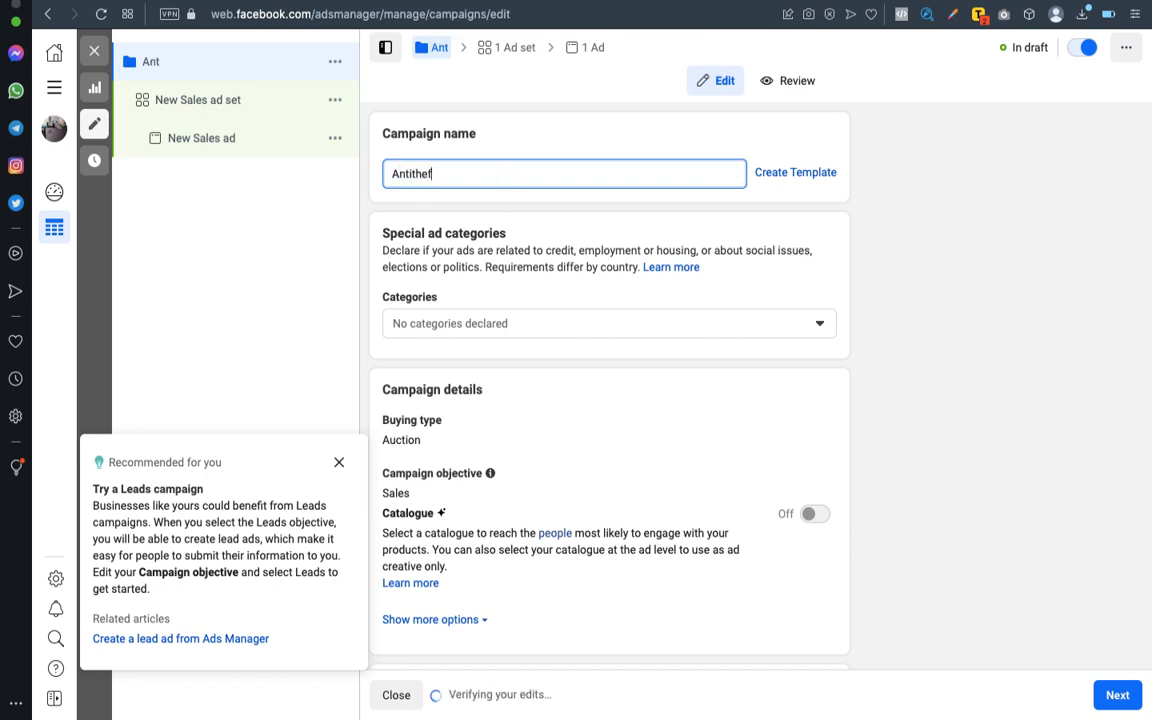
pyautogui.write('t Bag ')
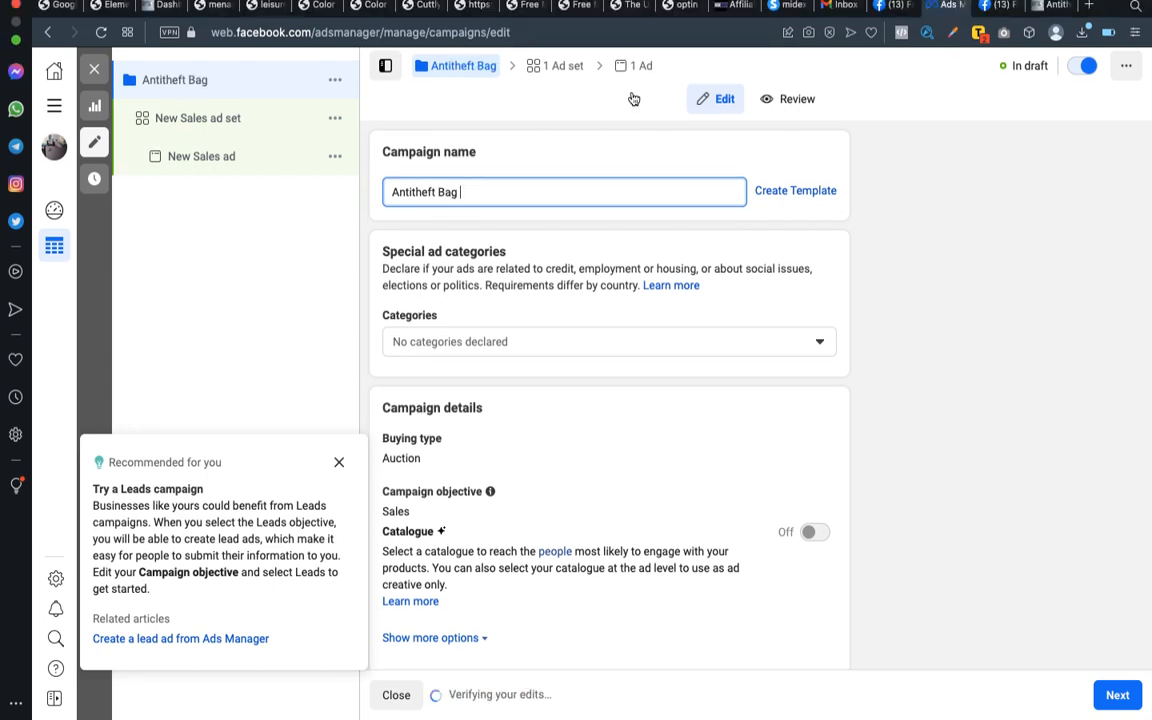
pyautogui.write('Oc')
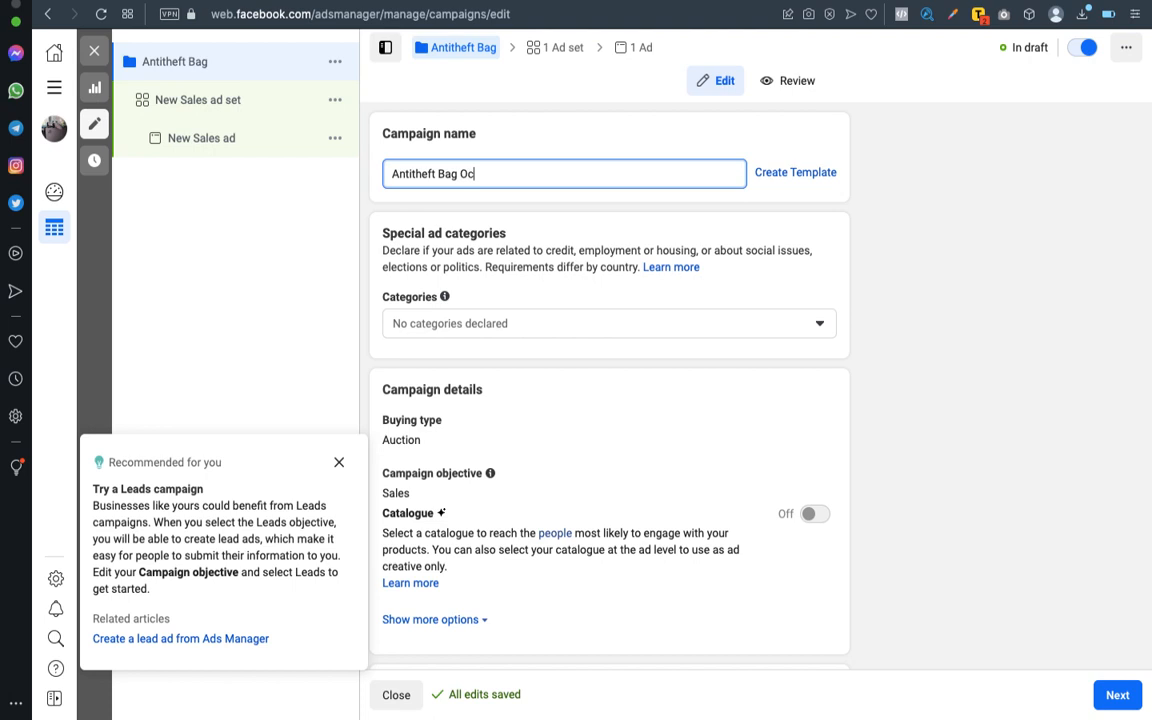
pyautogui.write('t 27')
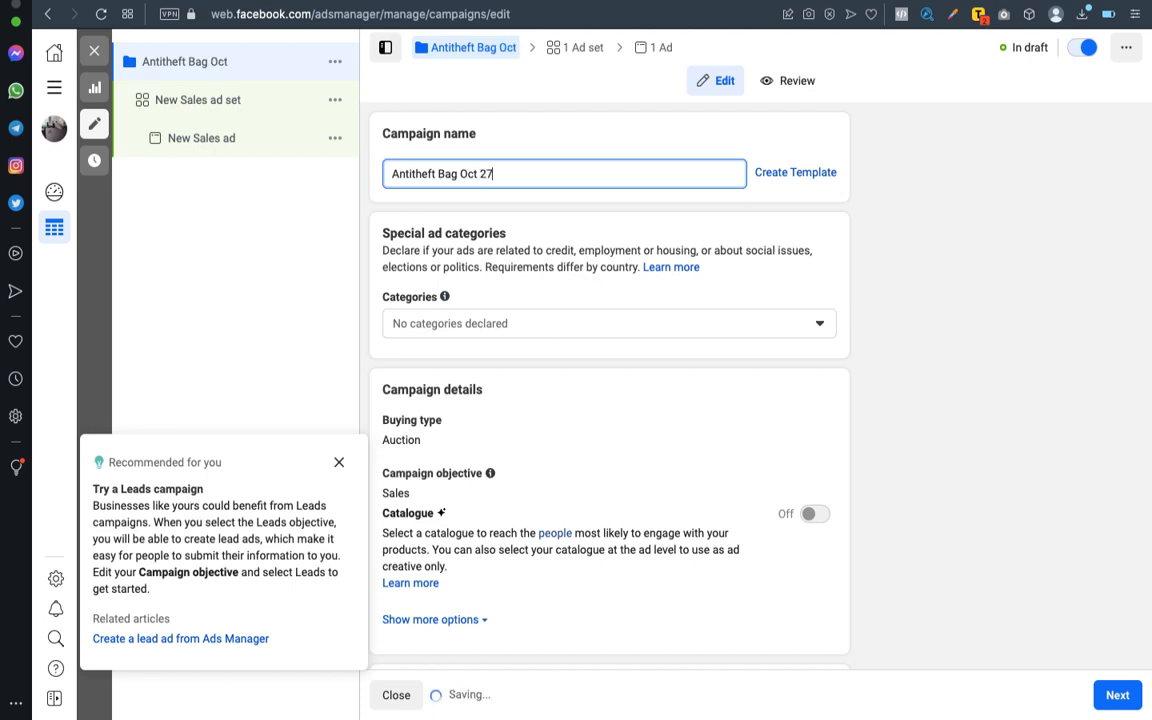
pyautogui.write('th')
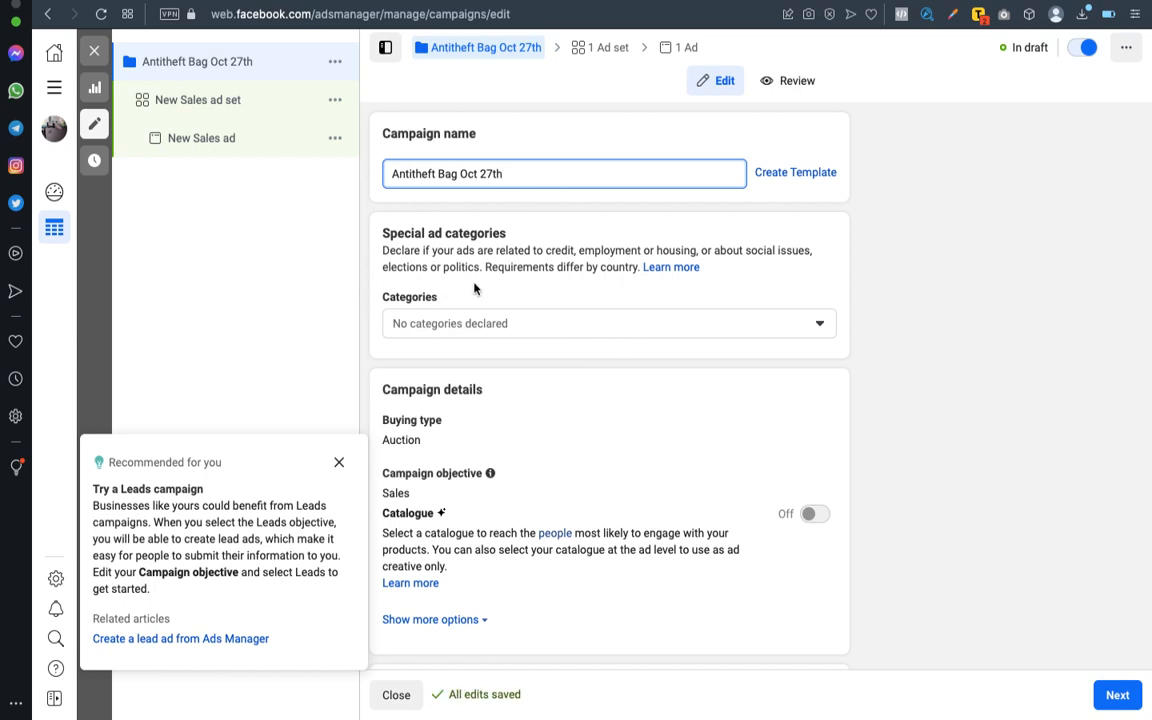
pyautogui.click(338, 462)
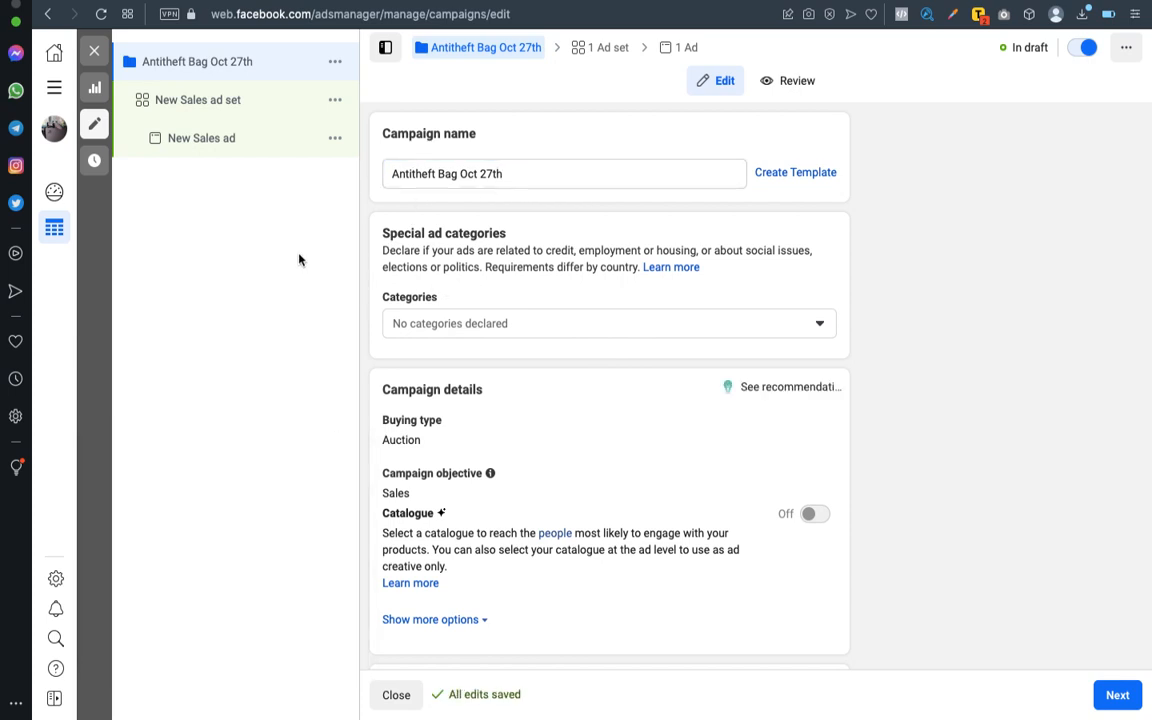
# Step: Look over the remaining campaign settings, proceed to the ad set and dismiss the help tip
pyautogui.scroll(-5, 671, 355)
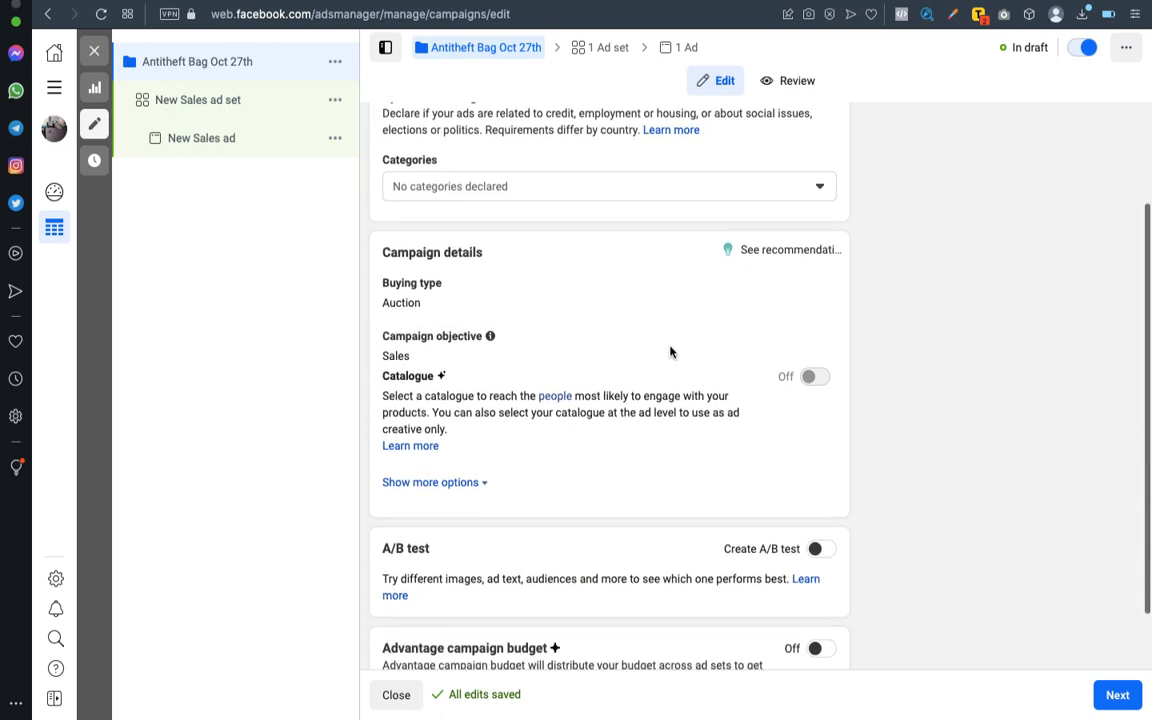
pyautogui.scroll(5, 671, 352)
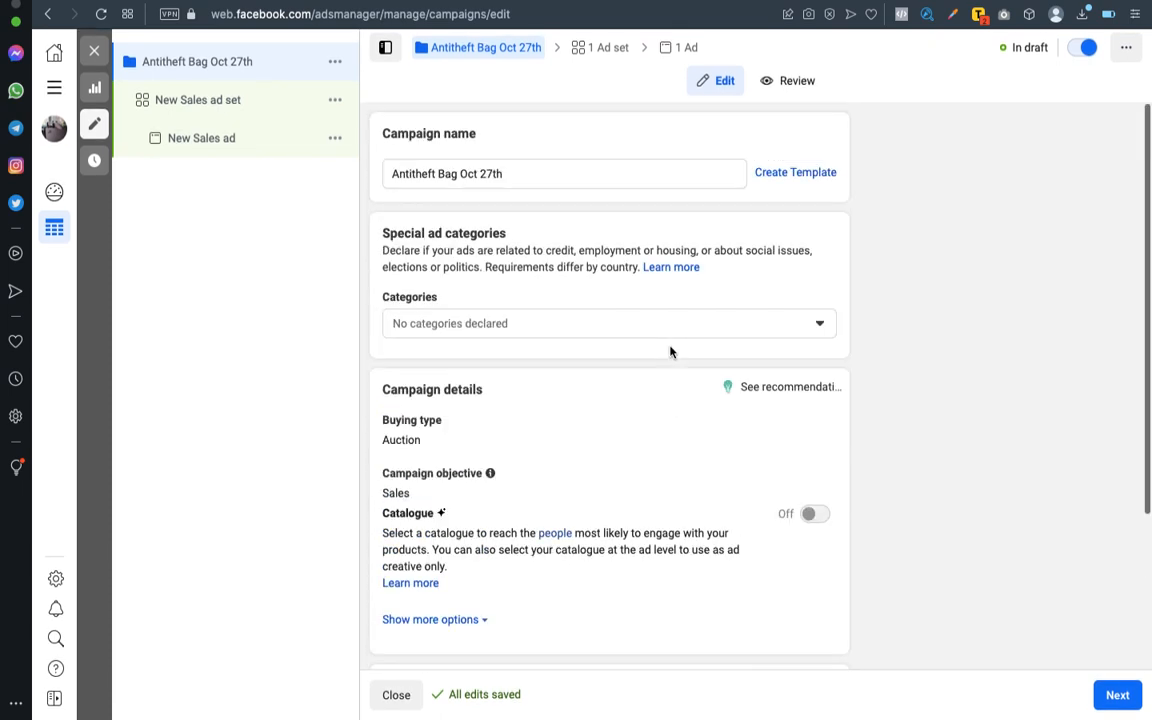
pyautogui.scroll(-2, 622, 470)
pyautogui.scroll(2, 622, 470)
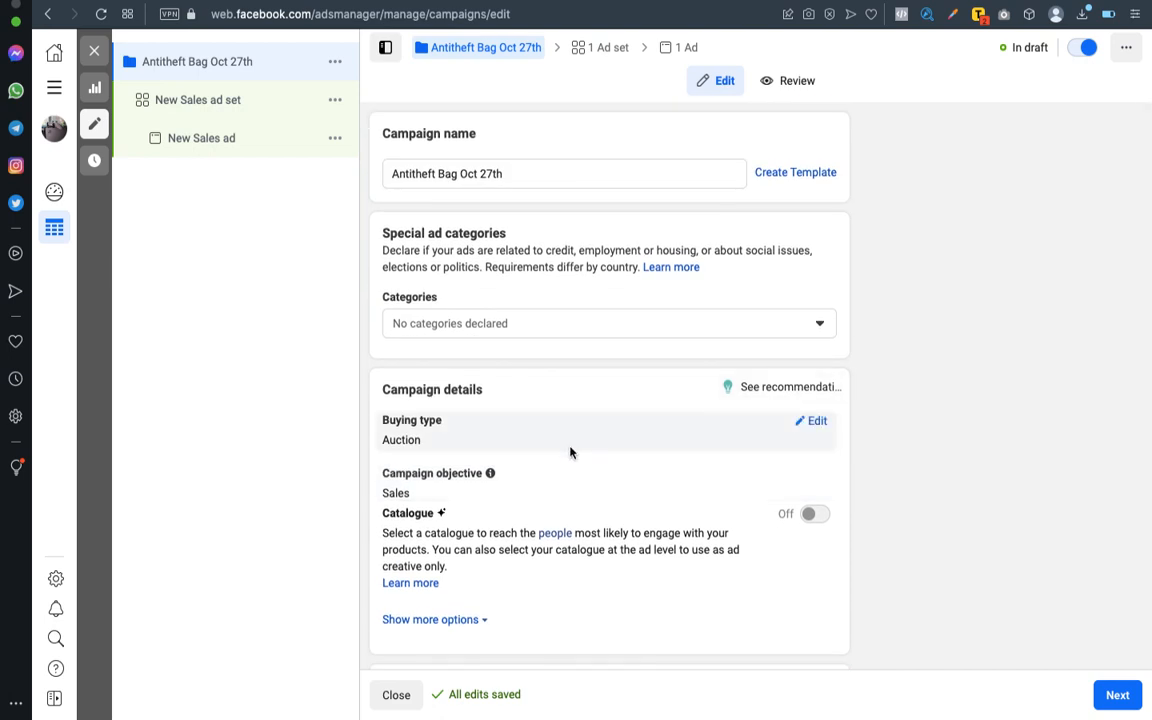
pyautogui.scroll(-5, 612, 545)
pyautogui.scroll(4, 612, 545)
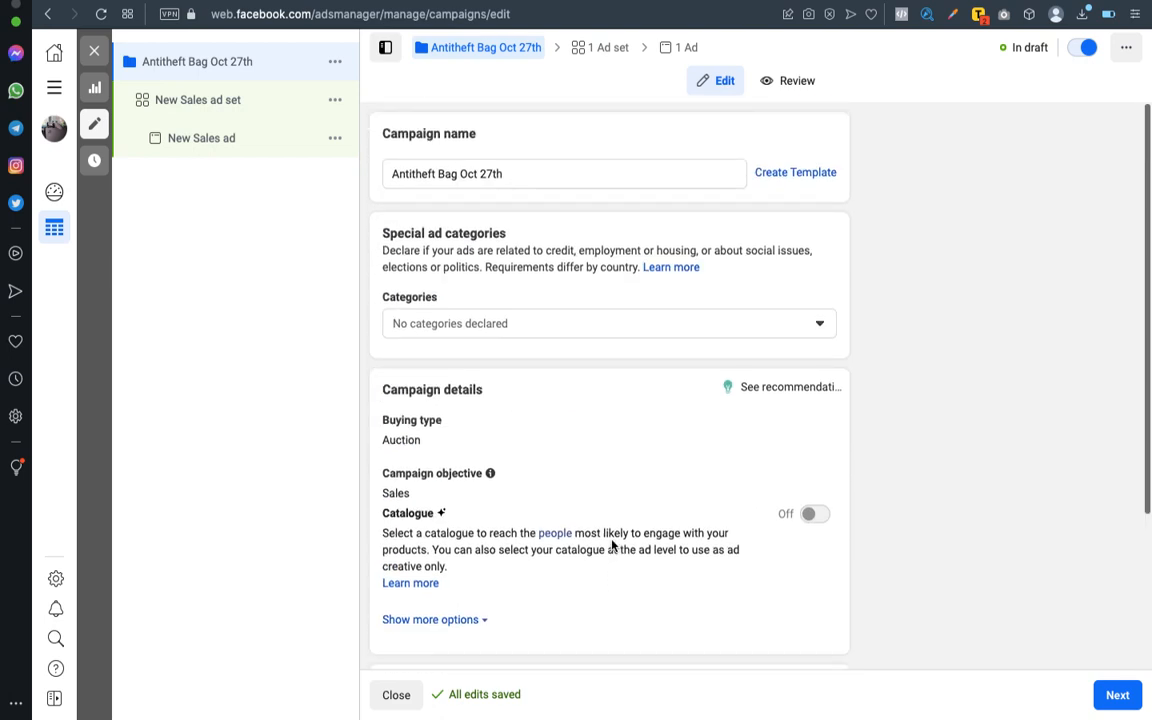
pyautogui.scroll(-4, 620, 547)
pyautogui.scroll(5, 620, 548)
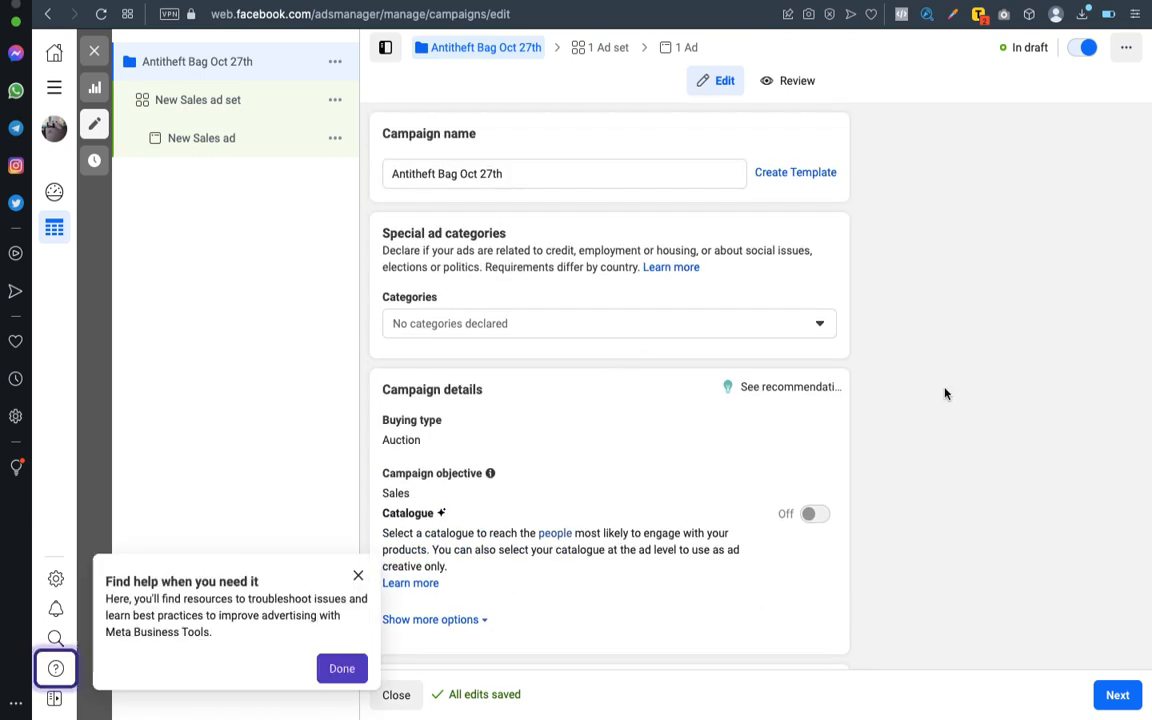
pyautogui.click(1118, 698)
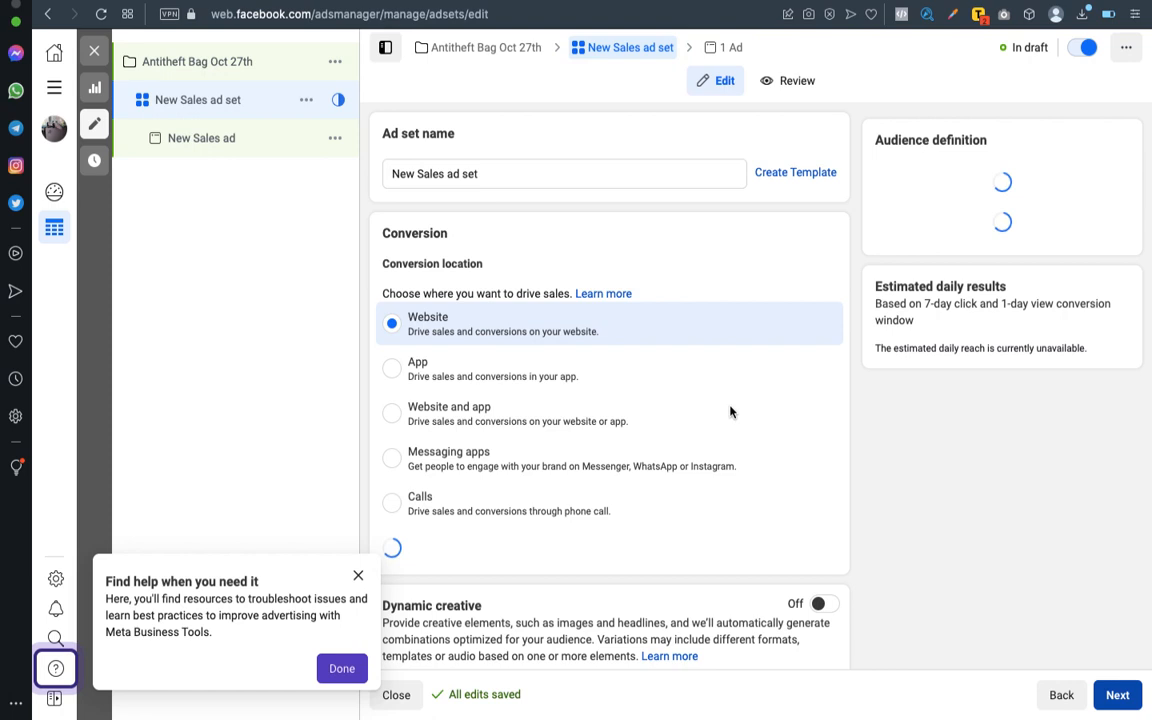
pyautogui.click(357, 580)
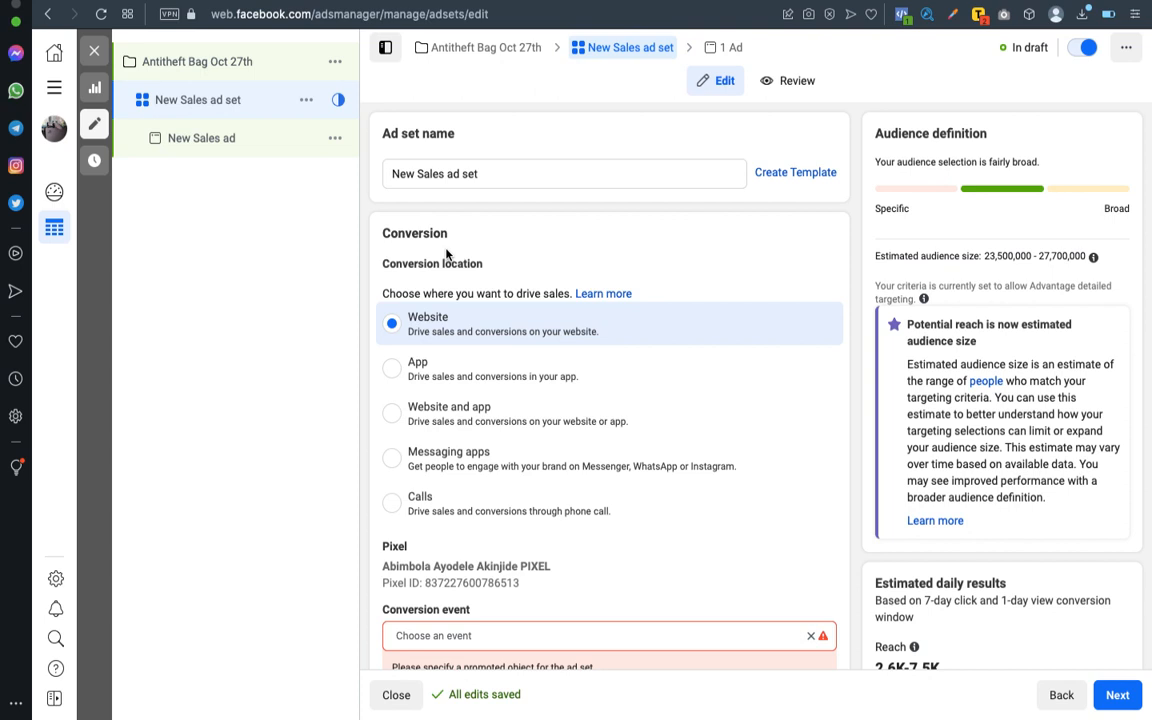
# Step: Look through the ad set's conversion events, budget and schedule, and audience settings
pyautogui.scroll(-5, 553, 392)
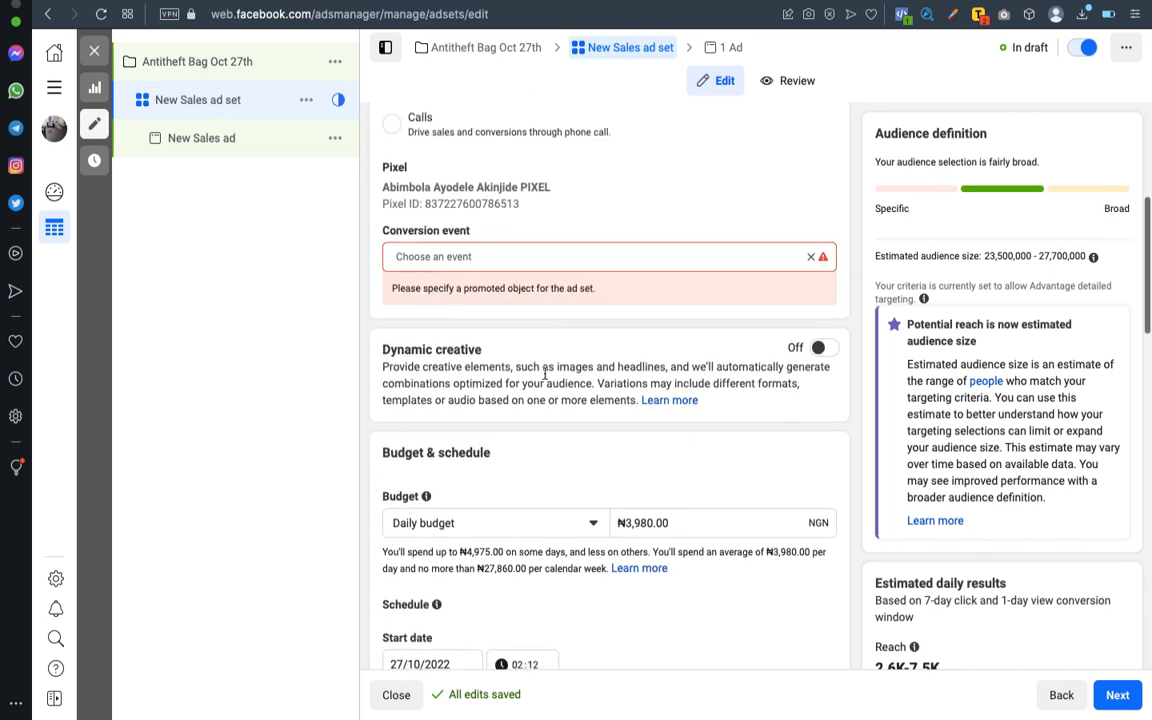
pyautogui.click(432, 256)
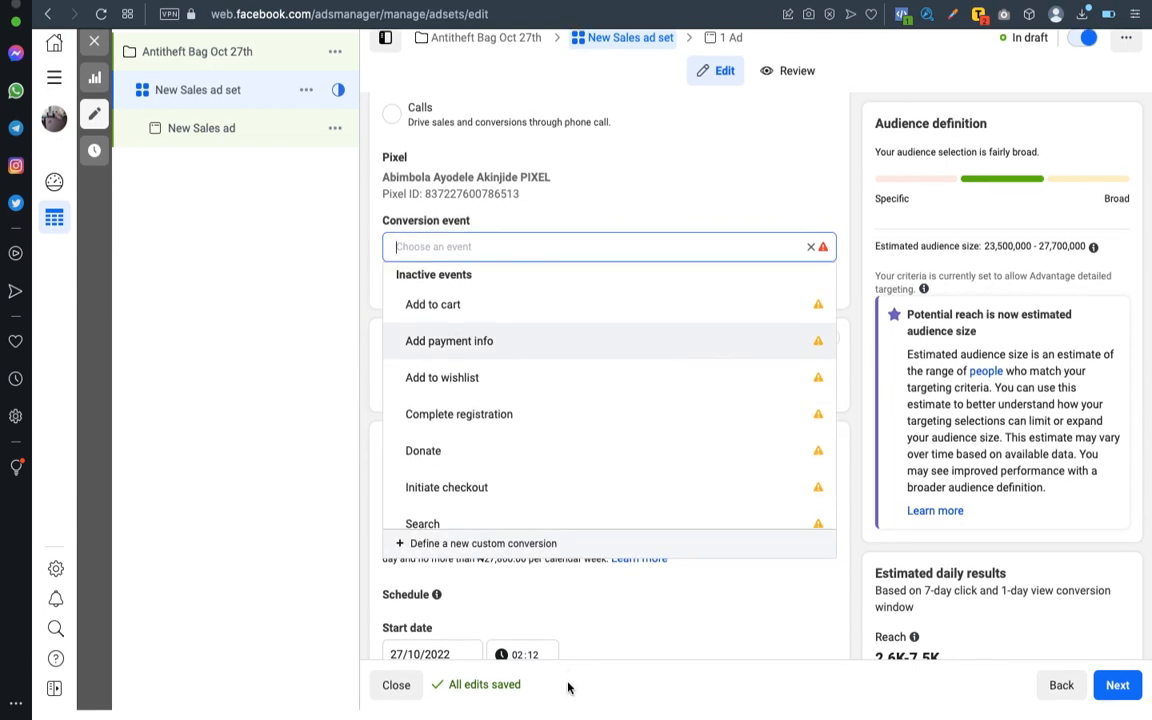
pyautogui.scroll(-3, 586, 595)
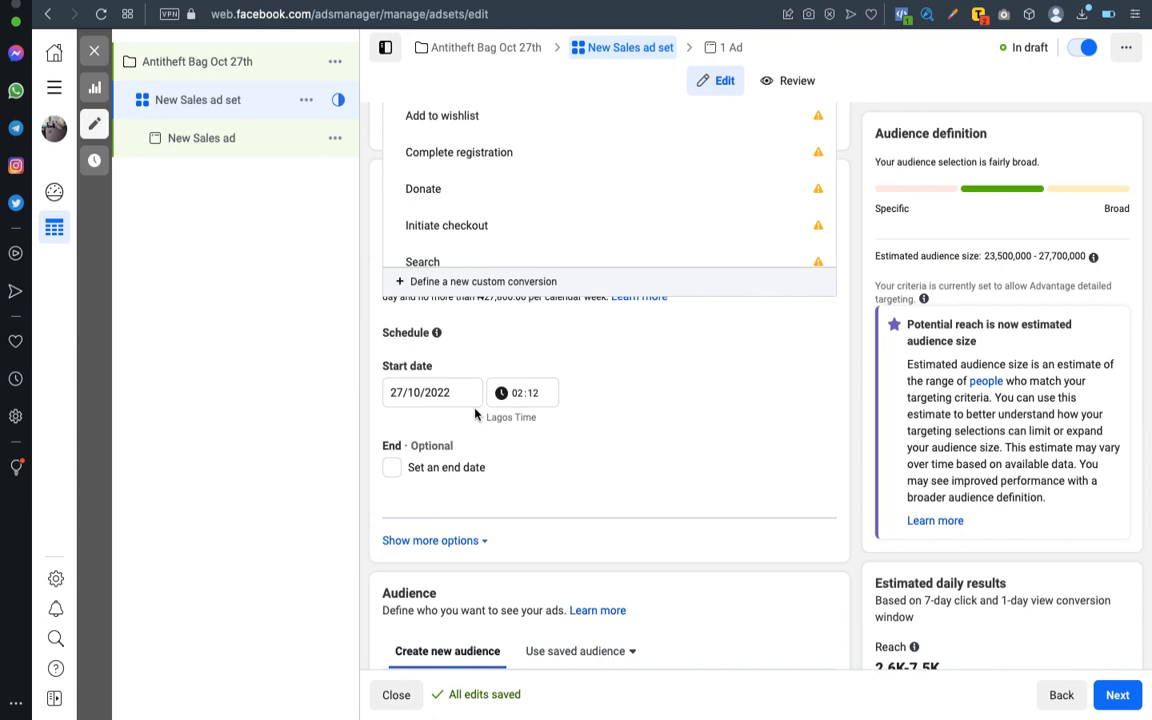
pyautogui.scroll(-3, 475, 412)
pyautogui.scroll(-2, 477, 413)
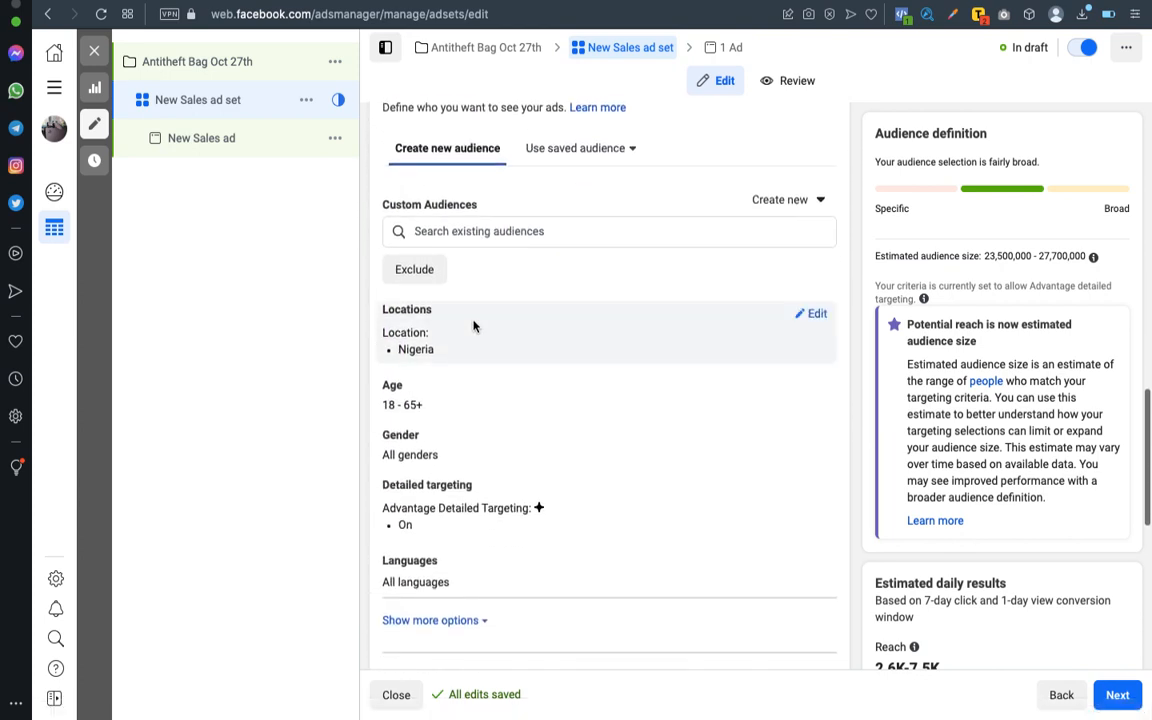
pyautogui.moveTo(429, 343)
pyautogui.scroll(10, 571, 507)
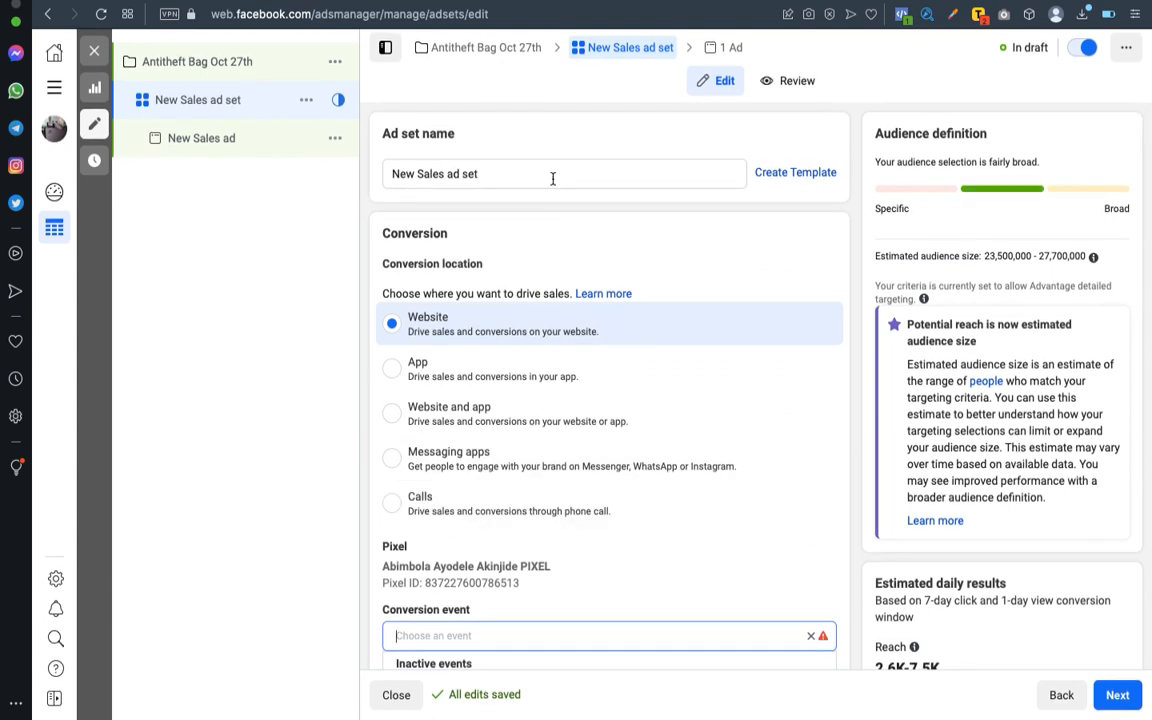
# Step: Choose Website as the ad set's conversion location and check the pixel details
pyautogui.click(552, 178)
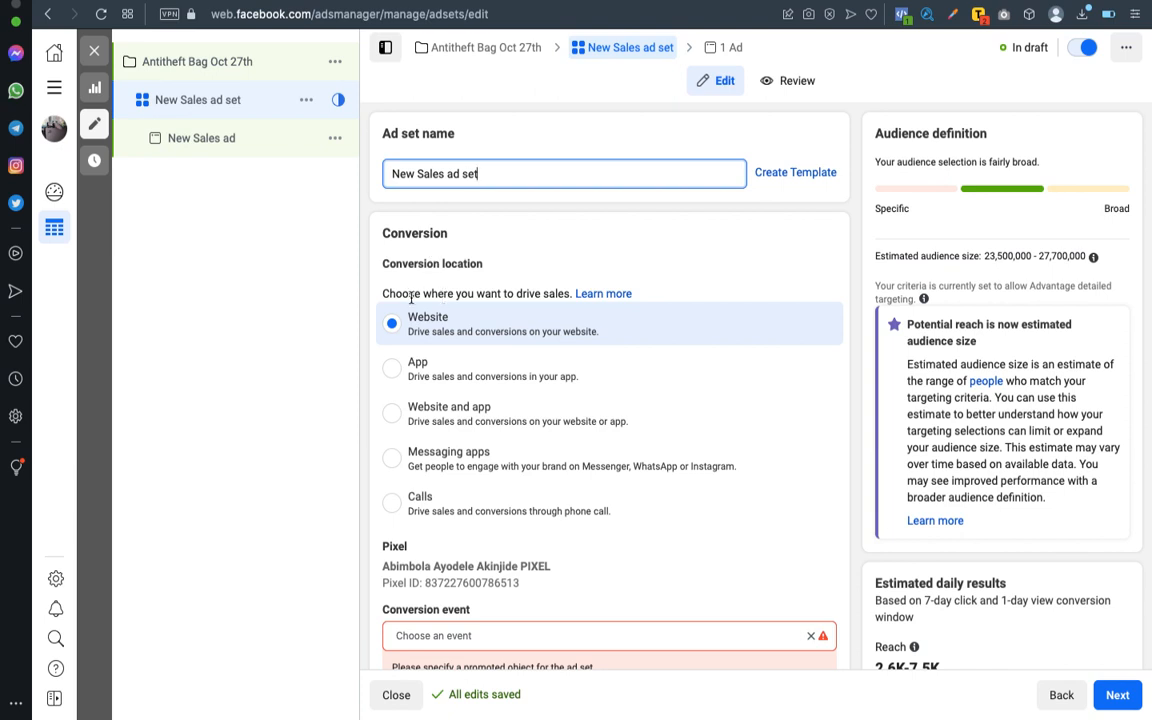
pyautogui.click(403, 330)
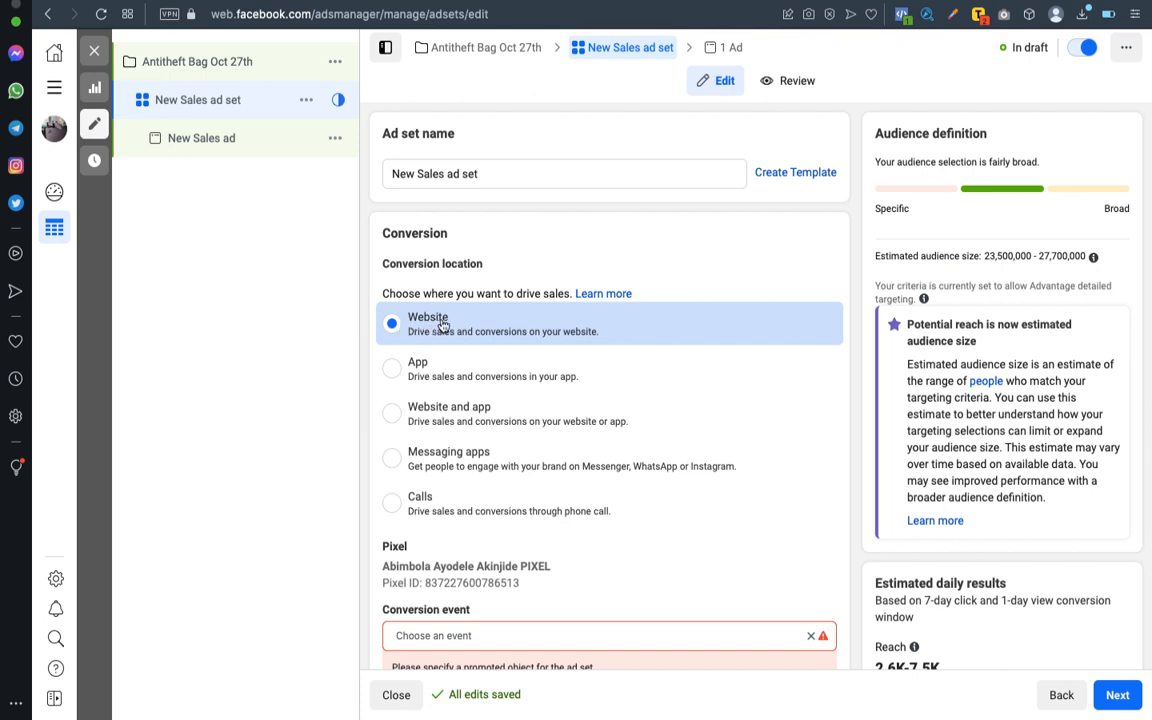
pyautogui.scroll(-3, 528, 330)
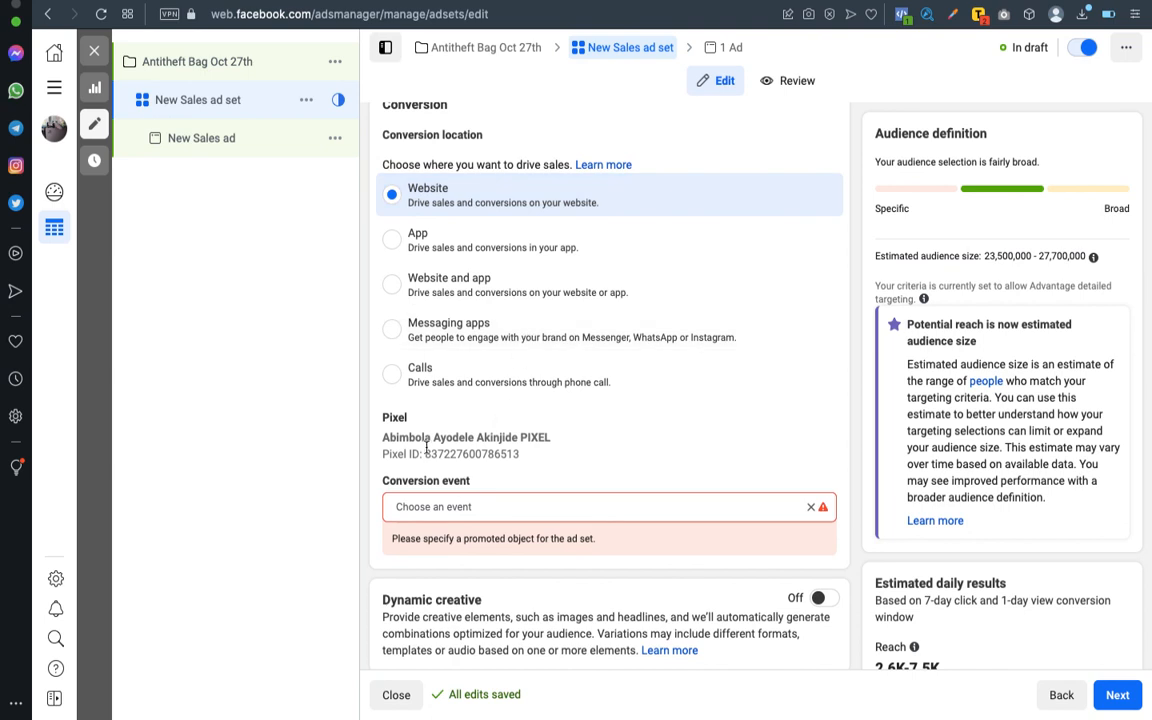
pyautogui.scroll(-2, 398, 420)
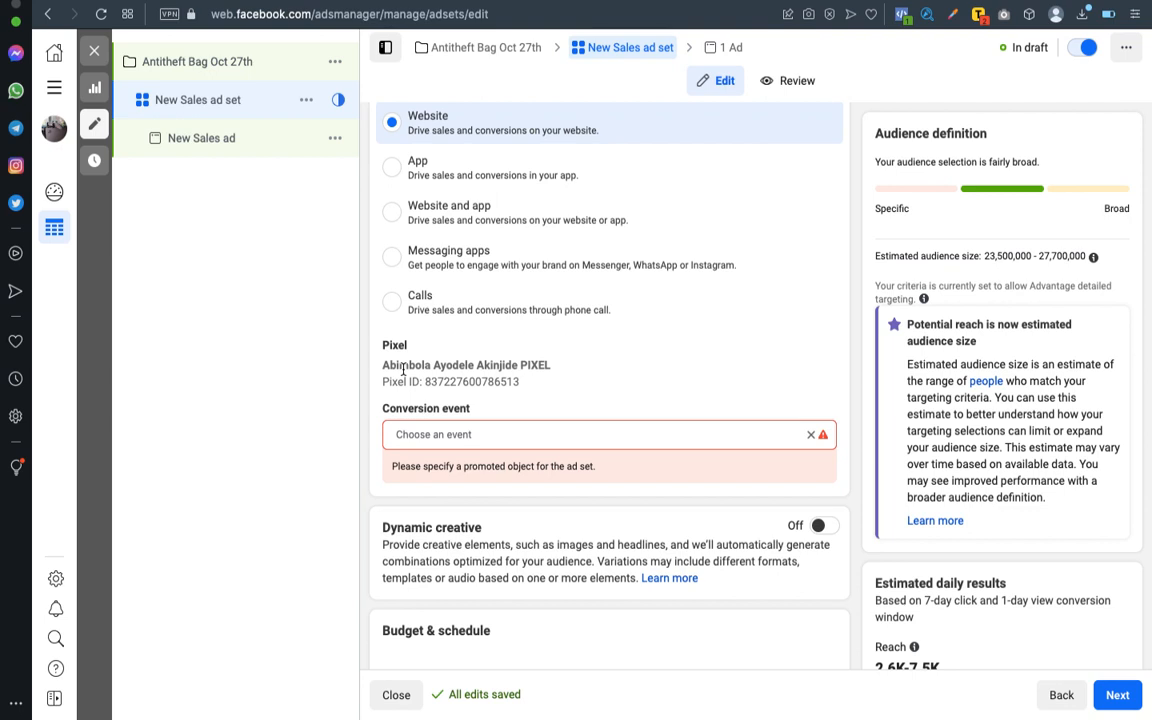
pyautogui.scroll(-1, 440, 365)
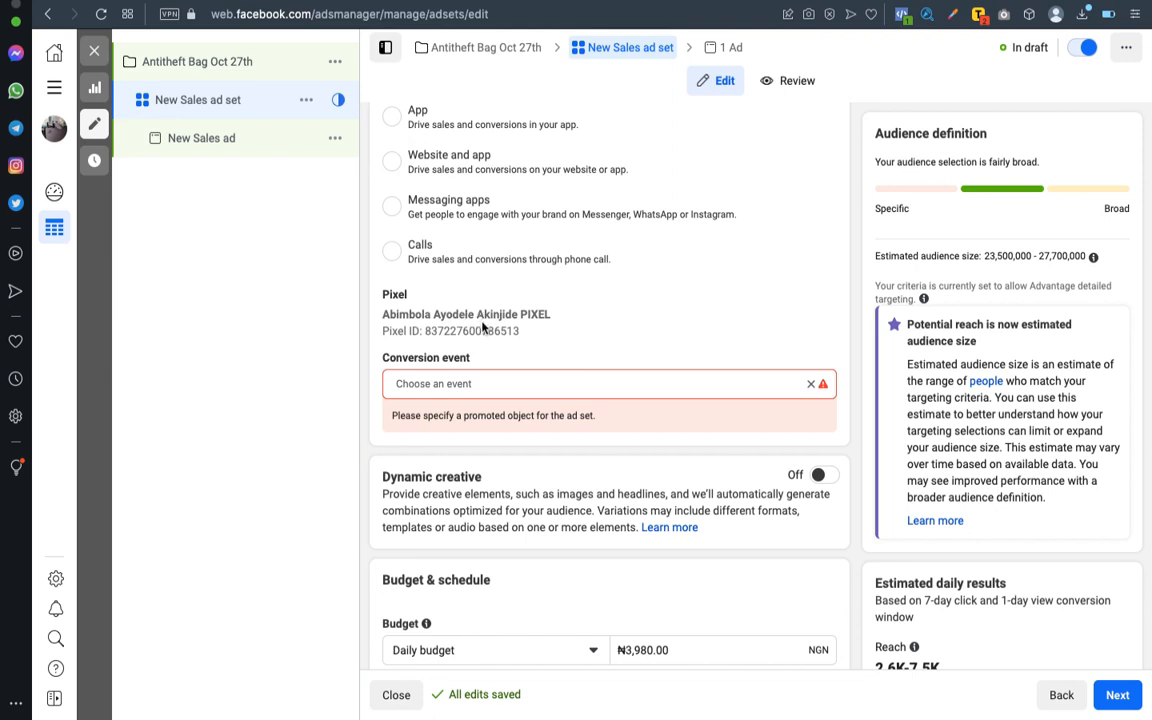
# Step: Choose Purchase as the ad set's conversion event and dismiss the notice about missing pixel activity
pyautogui.click(465, 383)
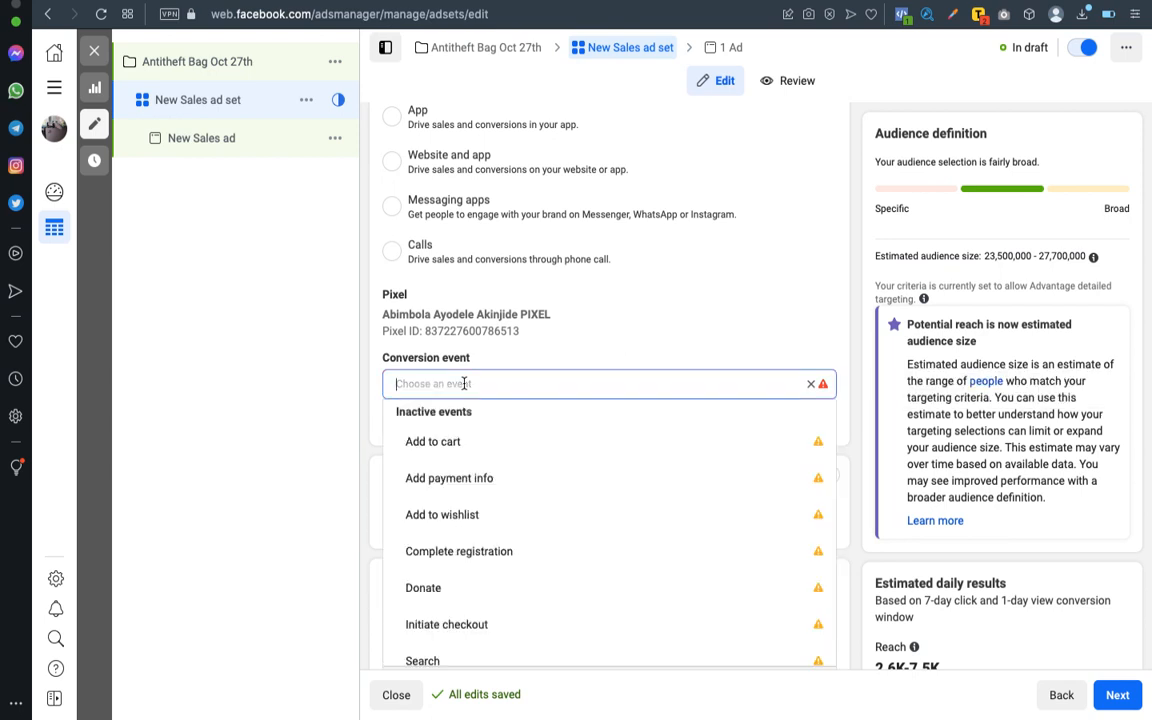
pyautogui.scroll(-2, 468, 463)
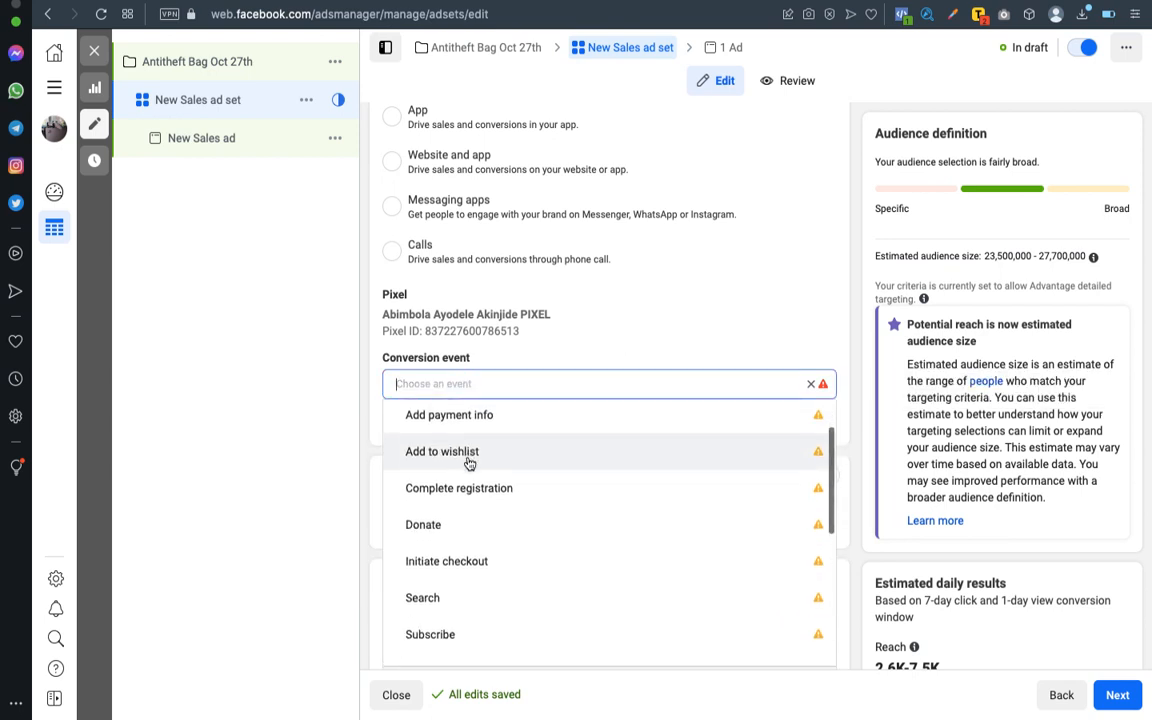
pyautogui.scroll(1, 470, 463)
pyautogui.scroll(1, 468, 463)
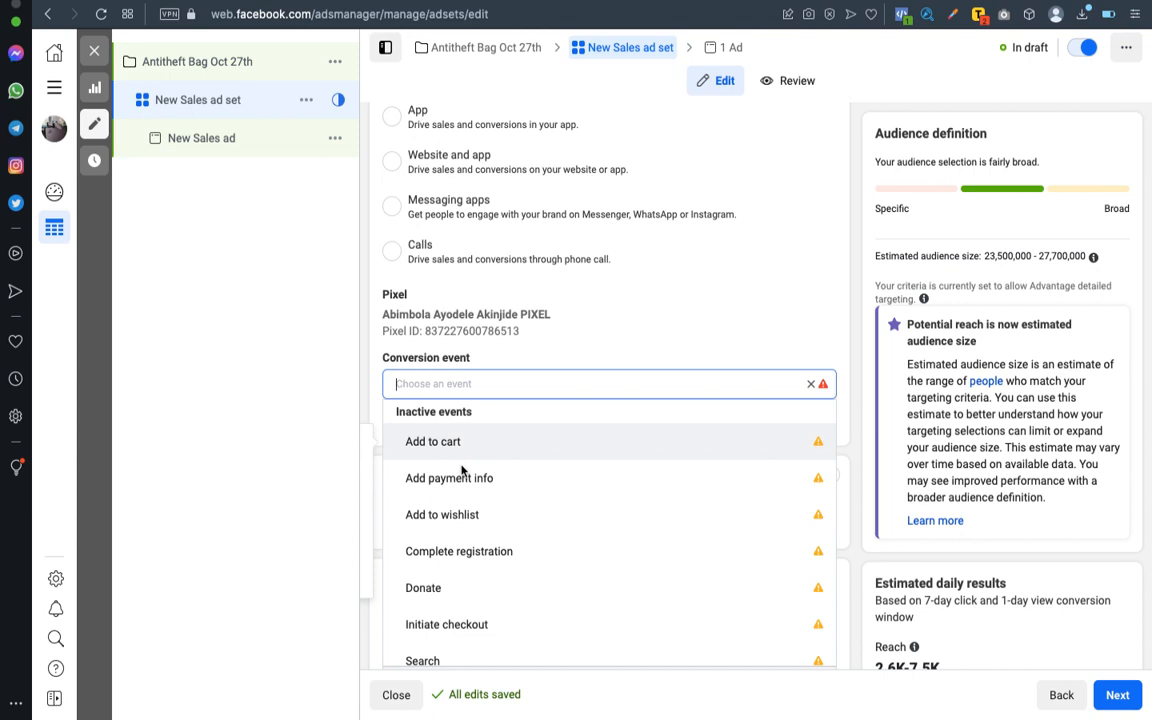
pyautogui.scroll(-2, 464, 481)
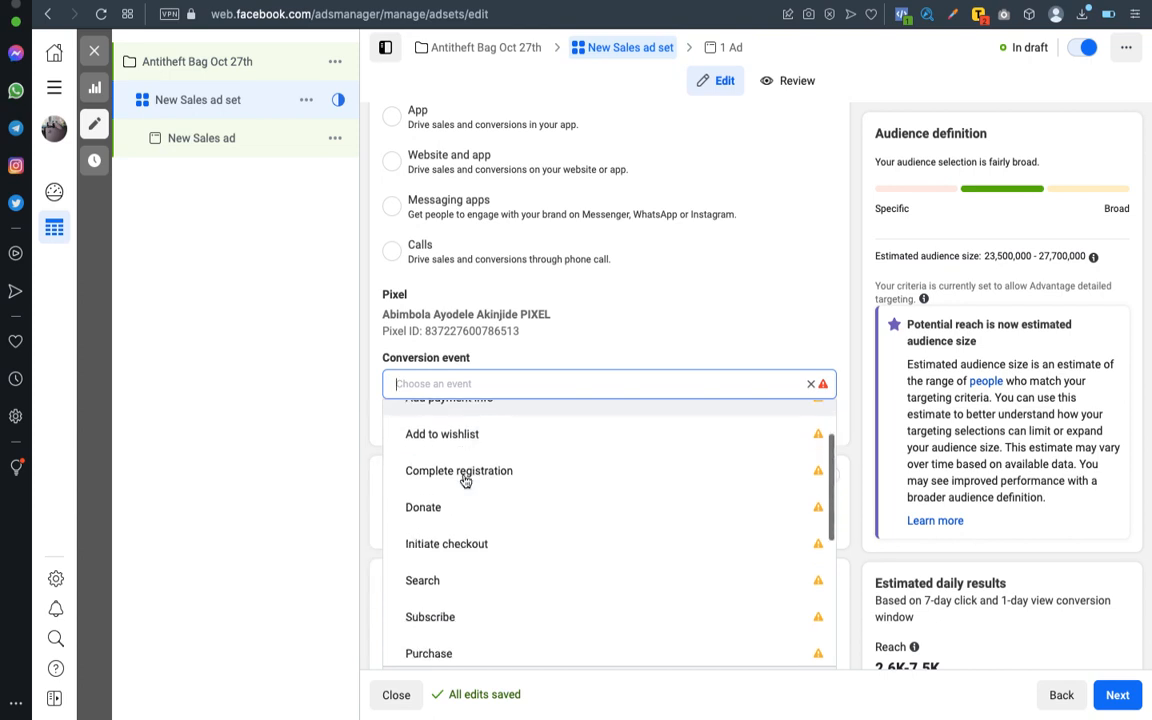
pyautogui.scroll(2, 464, 479)
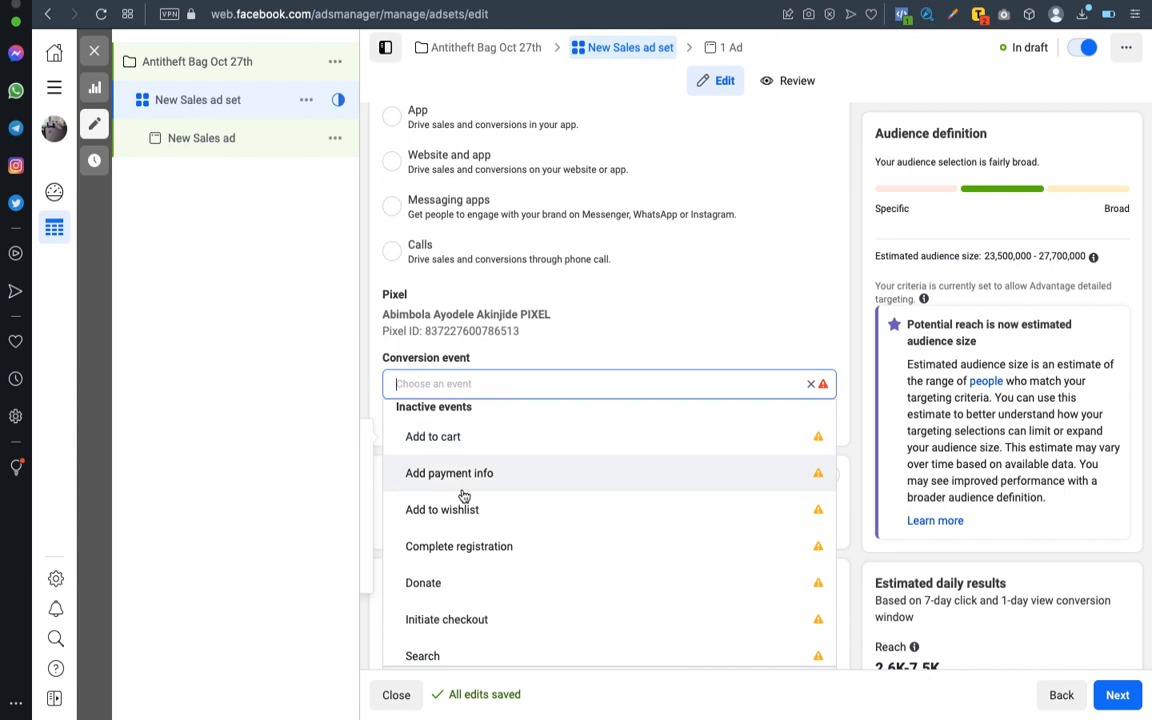
pyautogui.scroll(1, 466, 510)
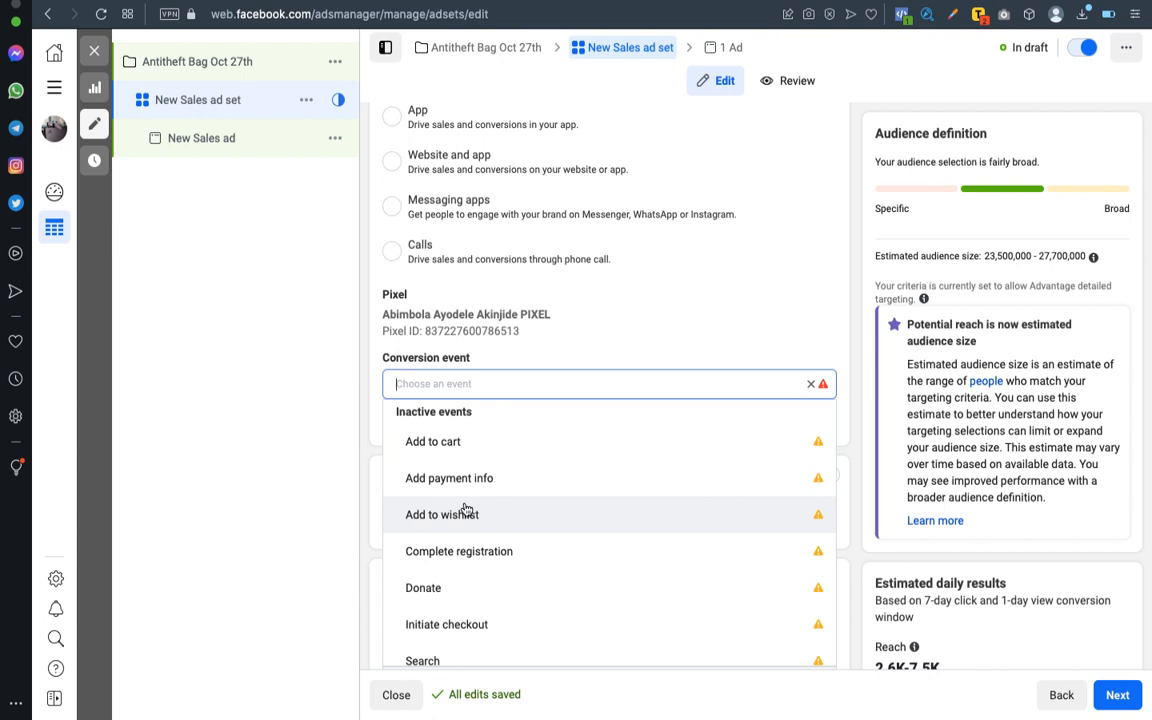
pyautogui.scroll(-2, 466, 510)
pyautogui.scroll(2, 466, 510)
pyautogui.scroll(-5, 466, 510)
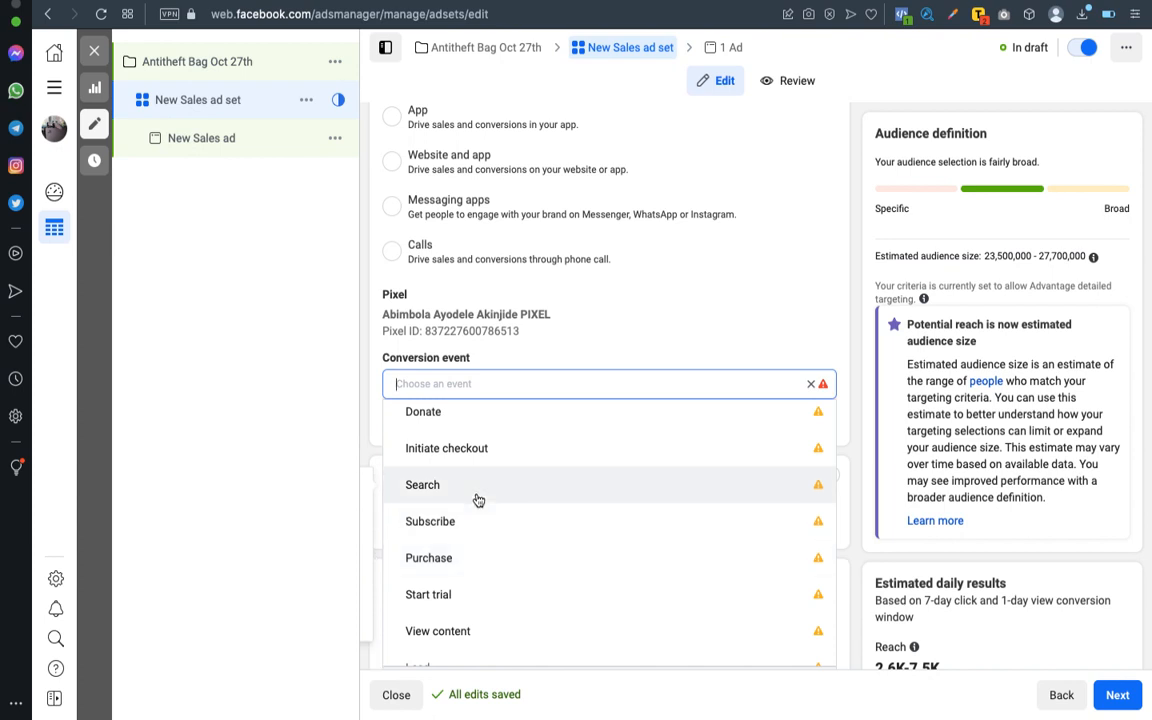
pyautogui.scroll(-1, 477, 499)
pyautogui.scroll(-2, 477, 499)
pyautogui.scroll(2, 477, 497)
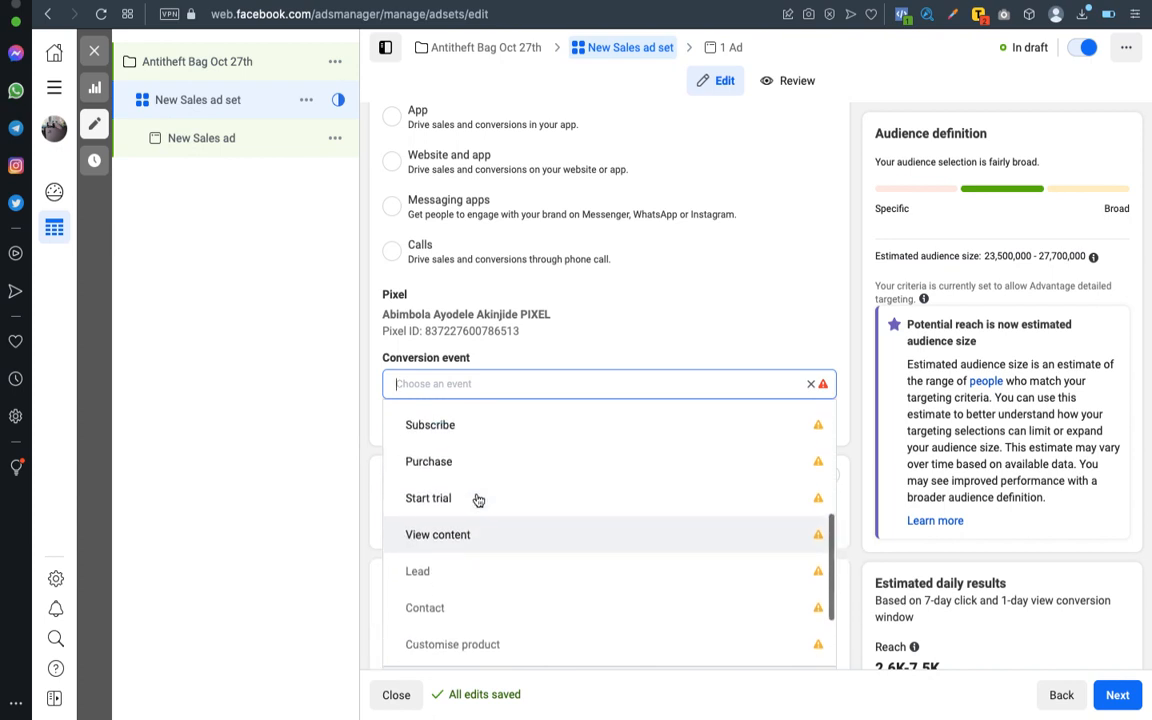
pyautogui.scroll(3, 477, 499)
pyautogui.scroll(-3, 477, 499)
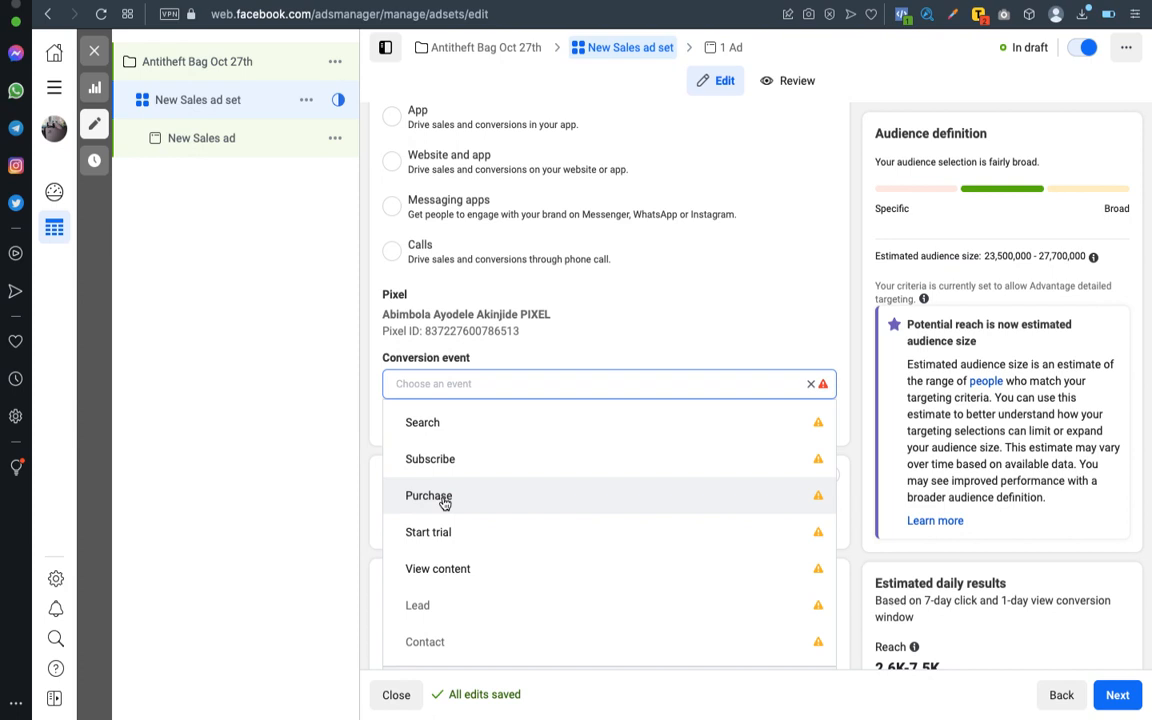
pyautogui.click(445, 503)
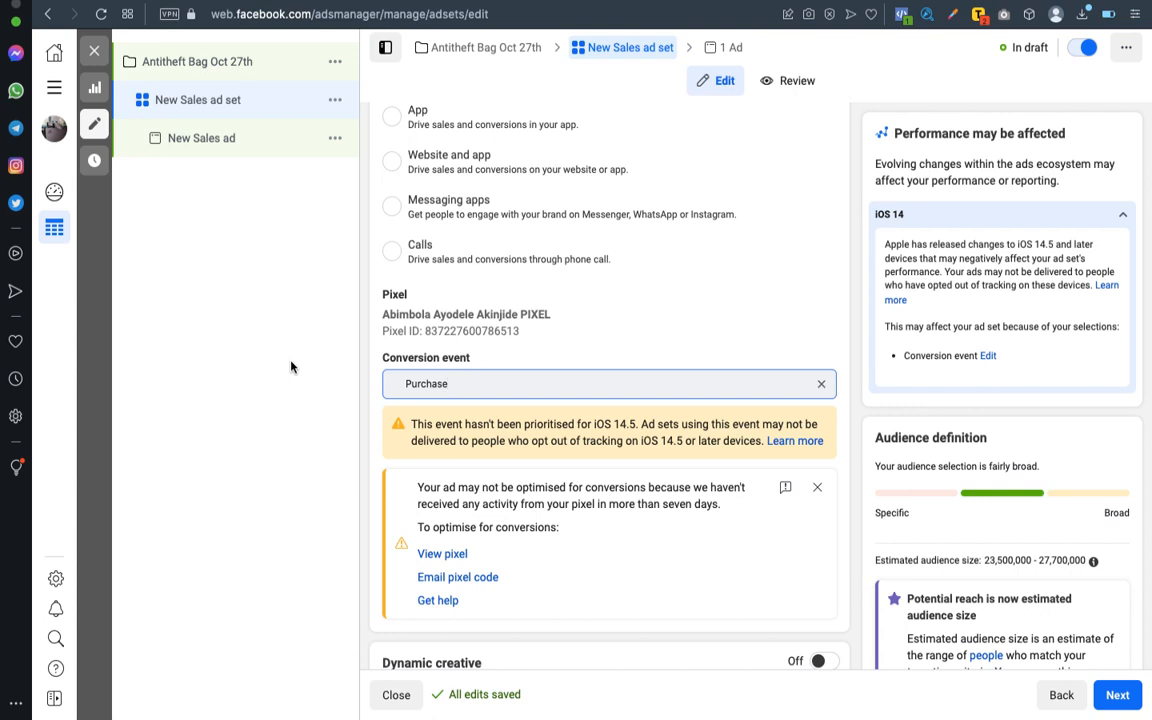
pyautogui.click(818, 489)
# Step: Look over the ad set's dynamic creative option and its budget and schedule settings
pyautogui.scroll(-4, 545, 519)
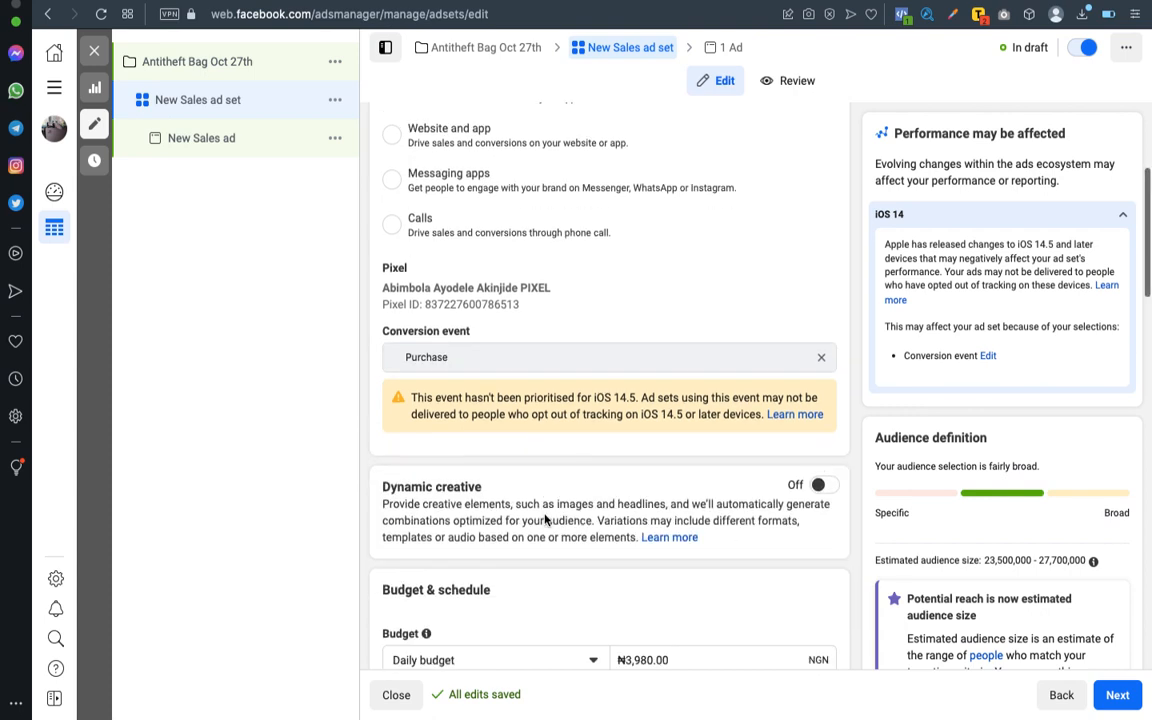
pyautogui.scroll(-4, 545, 519)
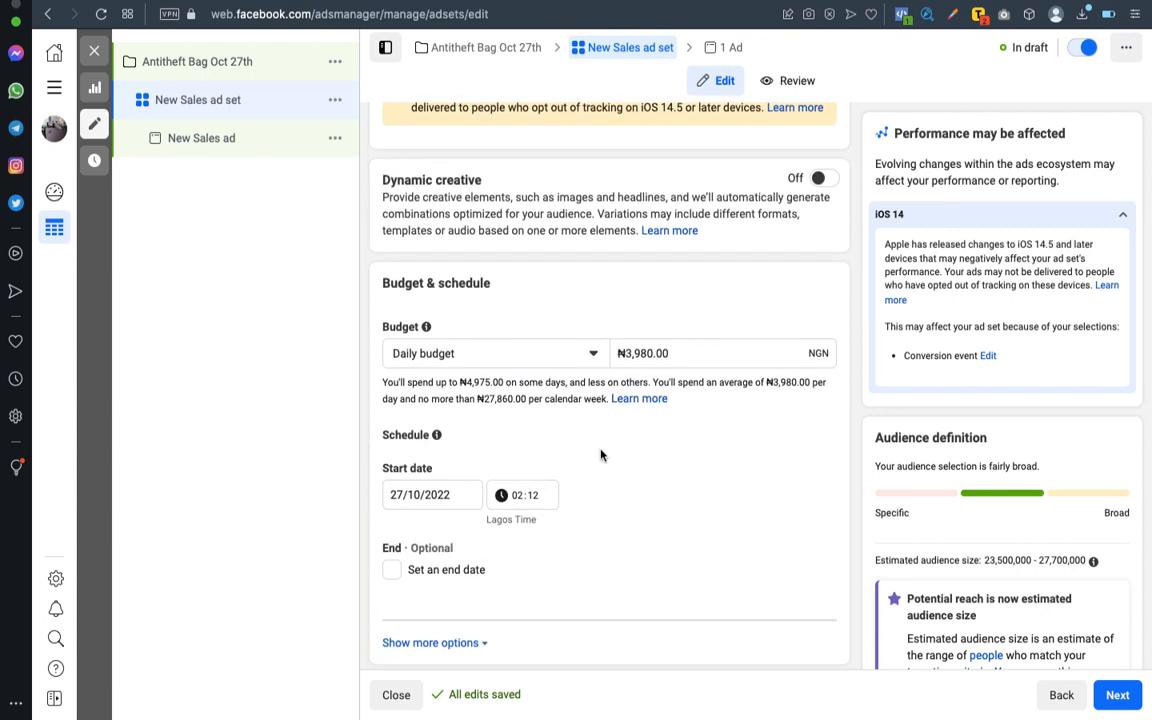
pyautogui.scroll(-1, 600, 455)
pyautogui.scroll(1, 600, 455)
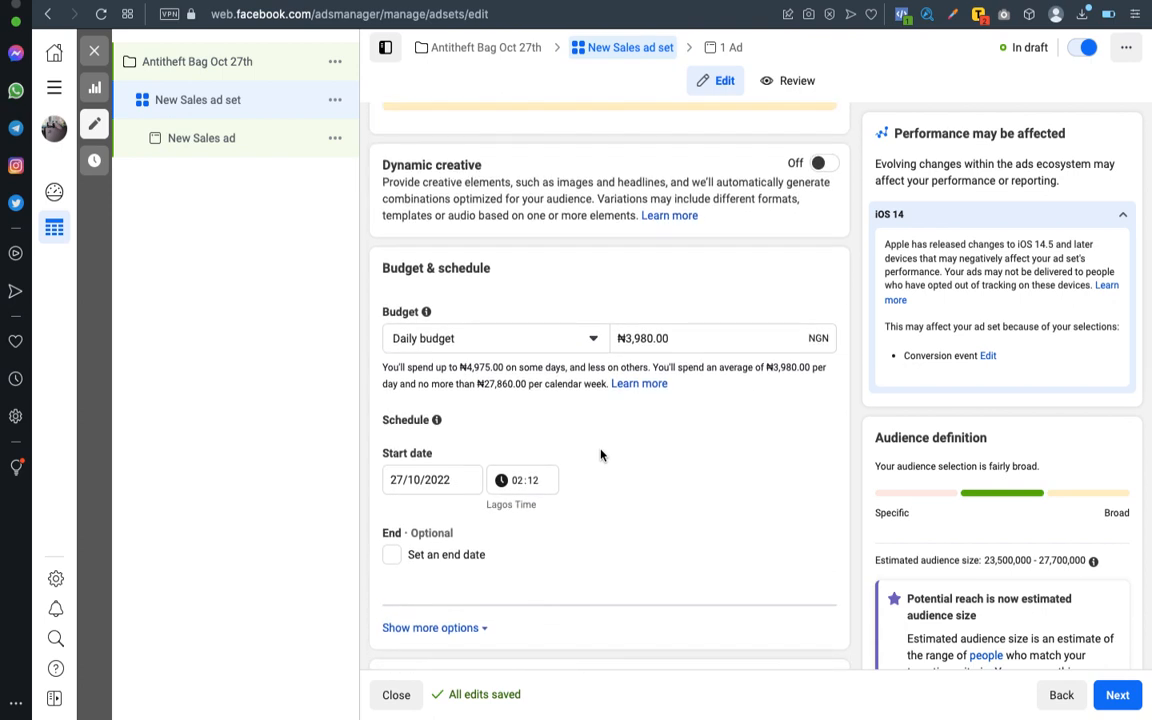
pyautogui.scroll(2, 600, 455)
pyautogui.scroll(-3, 600, 455)
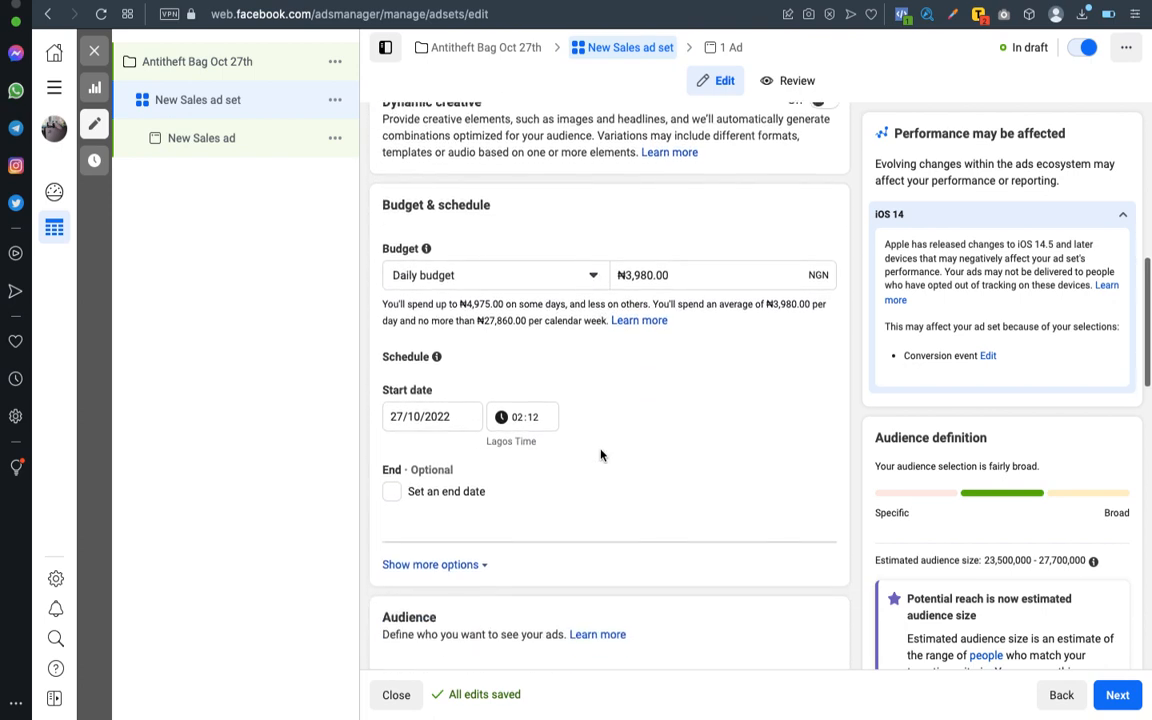
pyautogui.scroll(2, 600, 455)
pyautogui.scroll(-1, 600, 455)
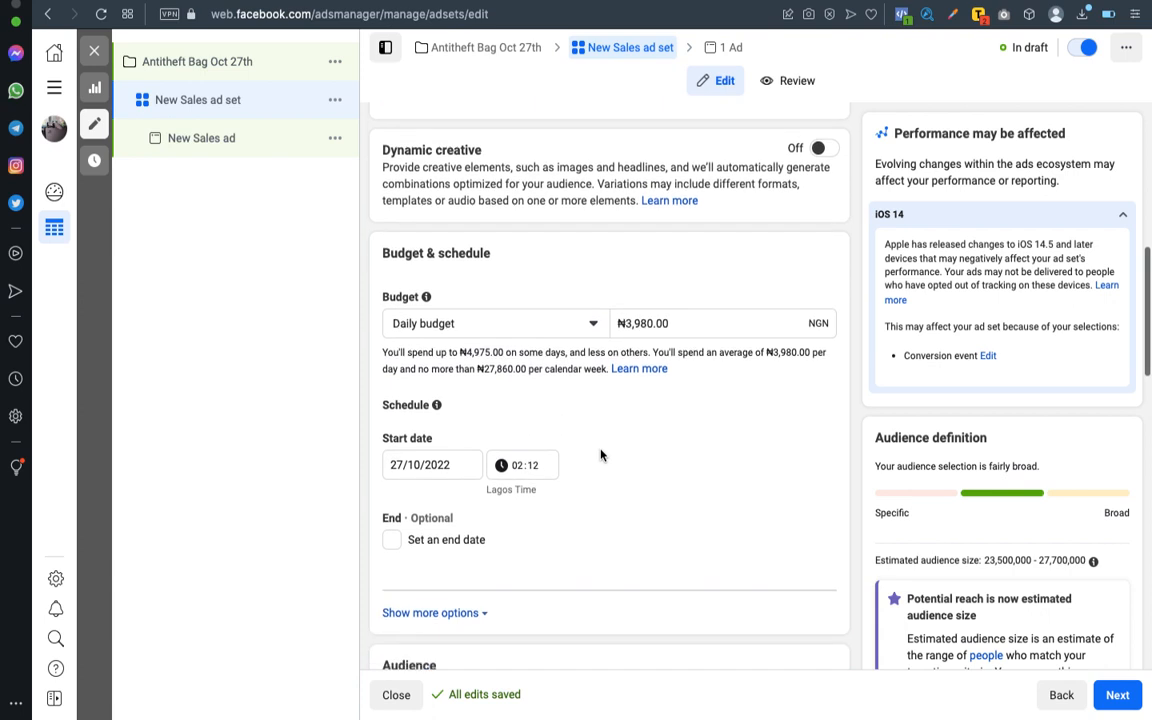
pyautogui.scroll(-1, 600, 455)
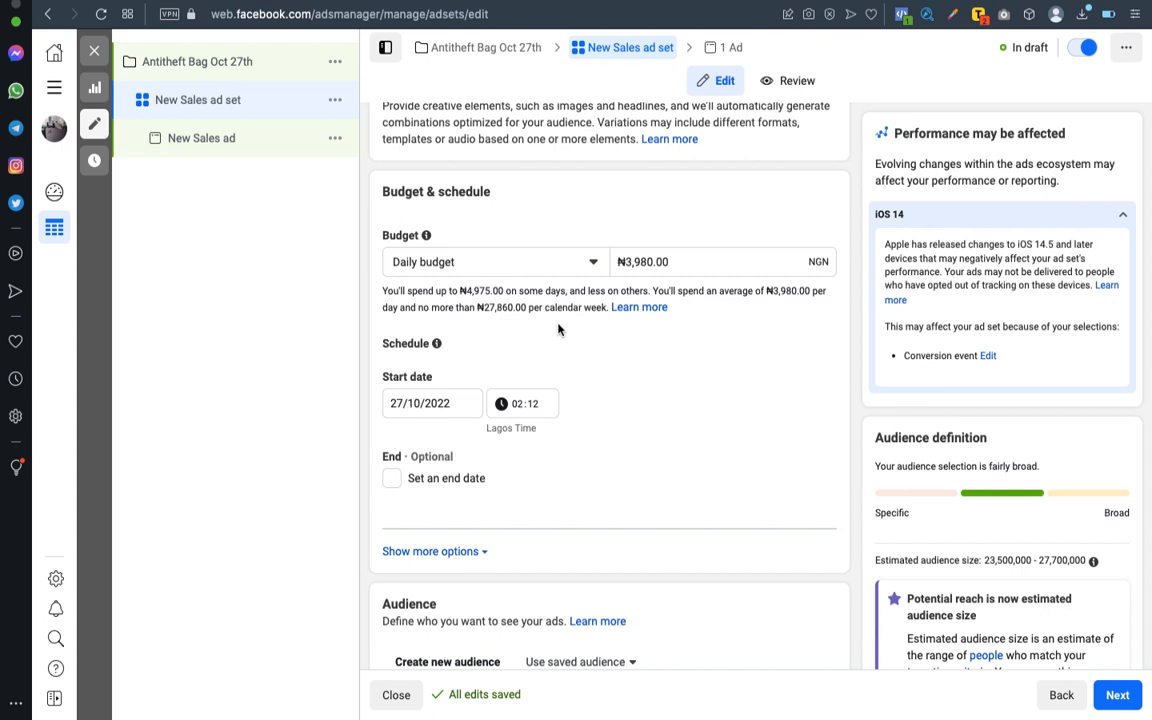
# Step: Set the ad set's daily budget to ₦50,000 and dismiss the account spending limit warning
pyautogui.click(644, 262)
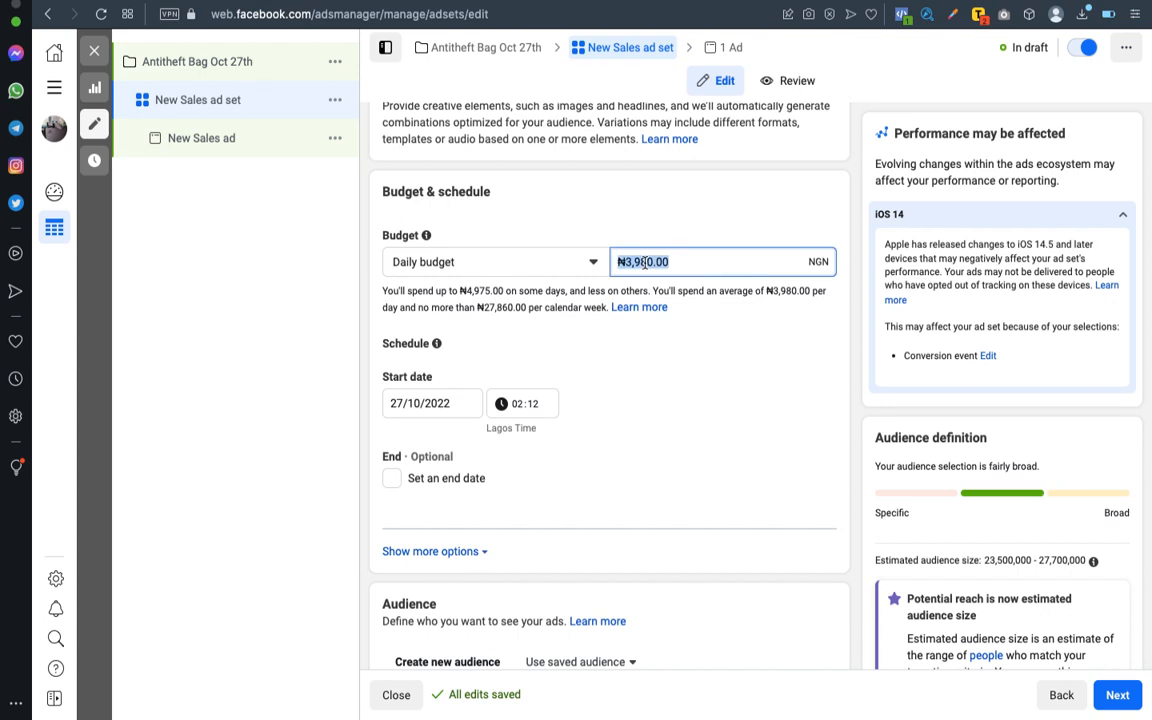
pyautogui.write('50000')
pyautogui.click(747, 350)
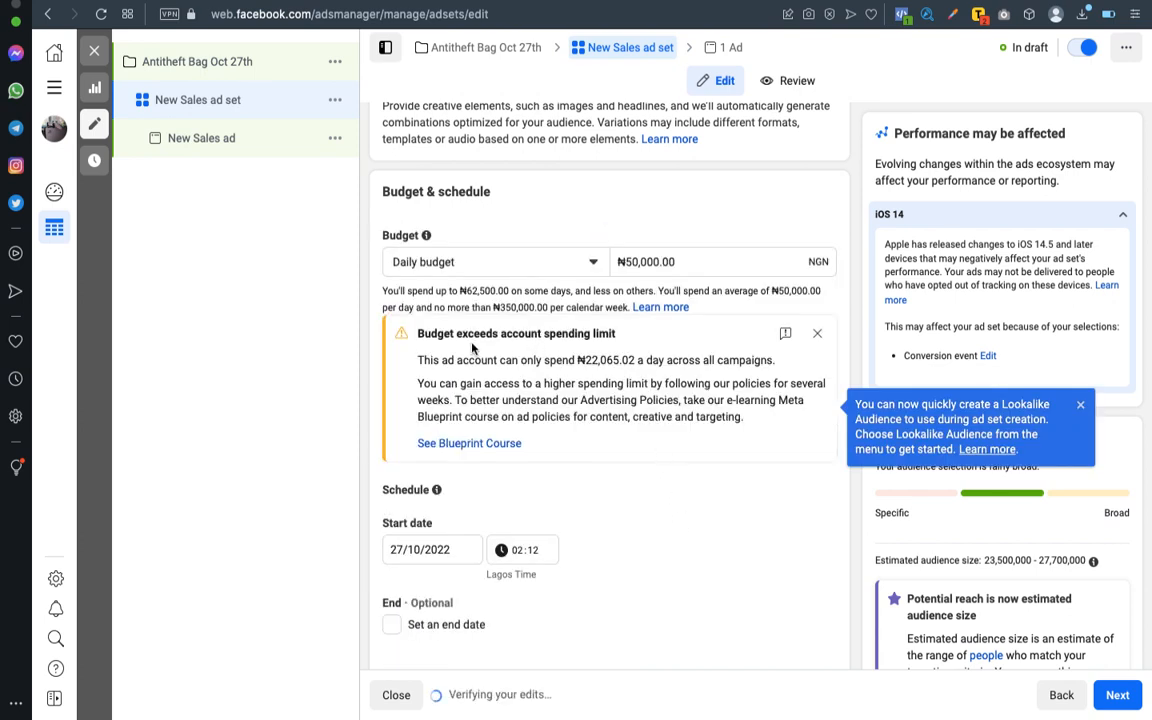
pyautogui.click(817, 333)
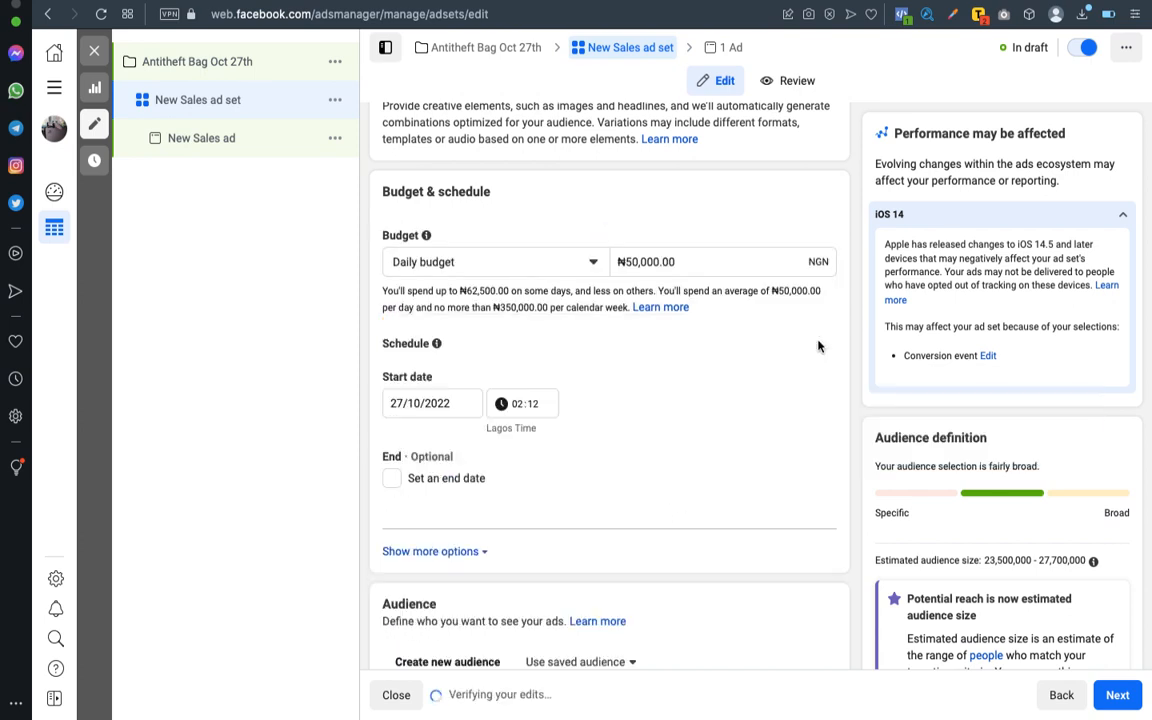
# Step: Set the ad set's daily budget to ₦5,000 and dismiss the Lookalike Audience tip
pyautogui.click(638, 262)
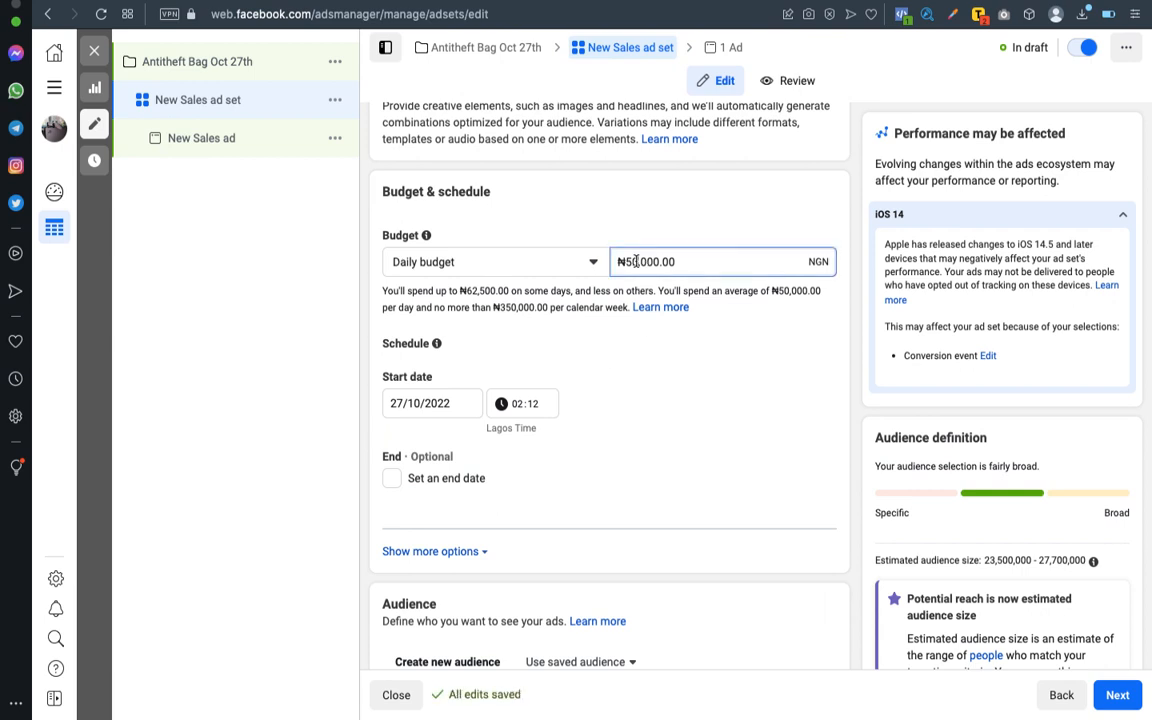
pyautogui.press('BackSpace')
pyautogui.click(774, 353)
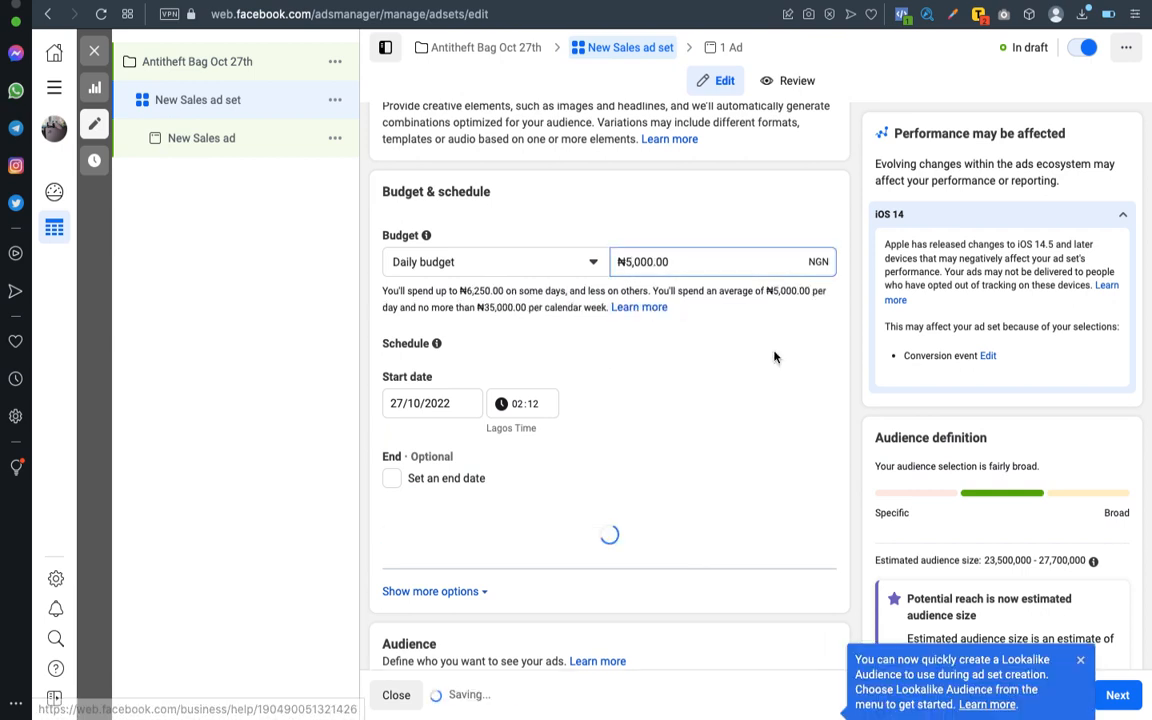
pyautogui.scroll(-1, 733, 405)
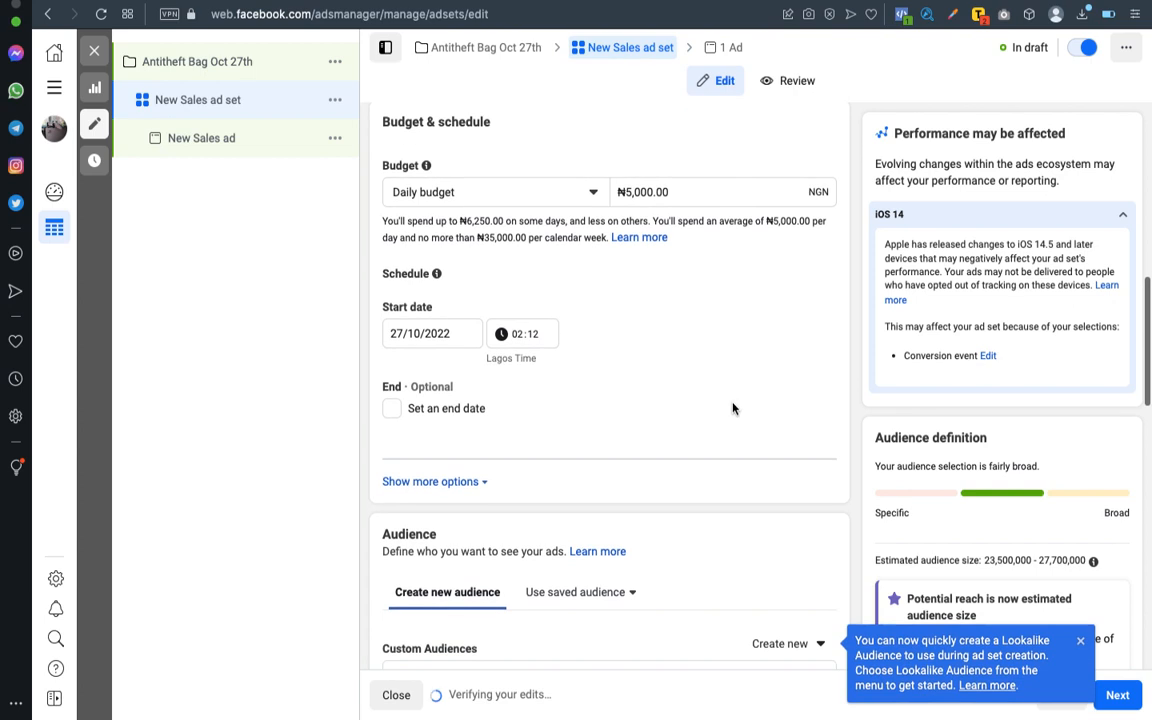
pyautogui.scroll(1, 731, 403)
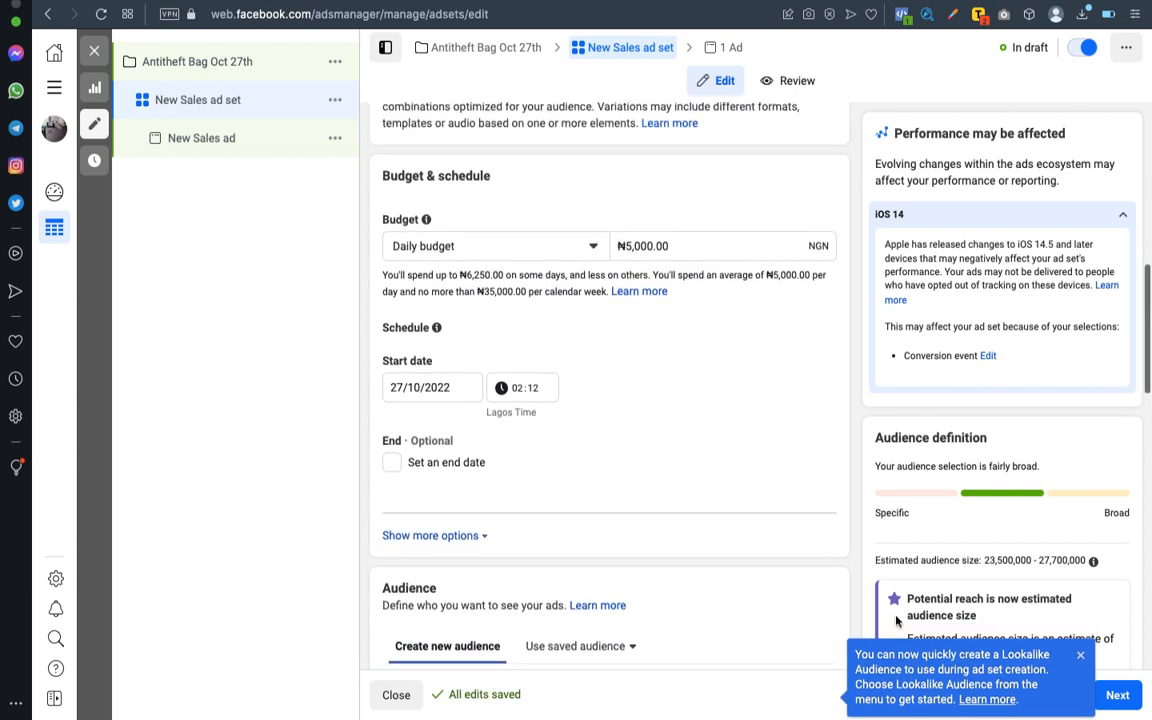
pyautogui.click(1080, 656)
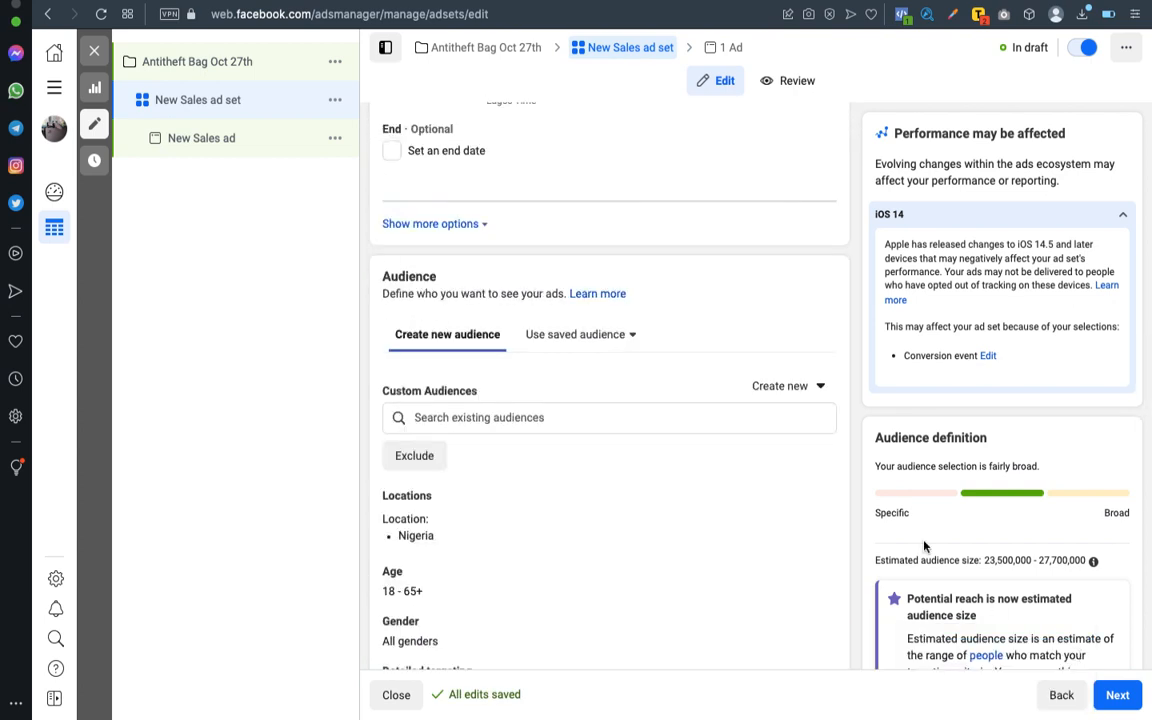
# Step: Check the estimated daily reach and conversions for the ₦5,000 daily budget
pyautogui.scroll(-10, 926, 545)
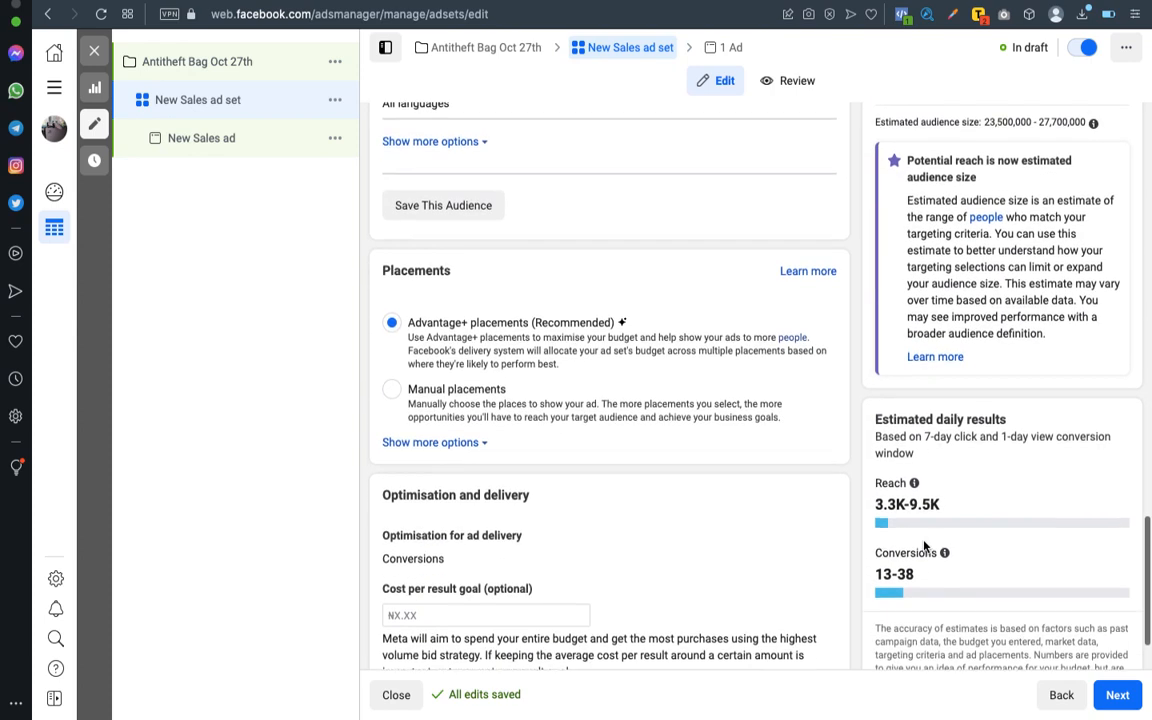
pyautogui.scroll(10, 926, 548)
pyautogui.scroll(5, 702, 435)
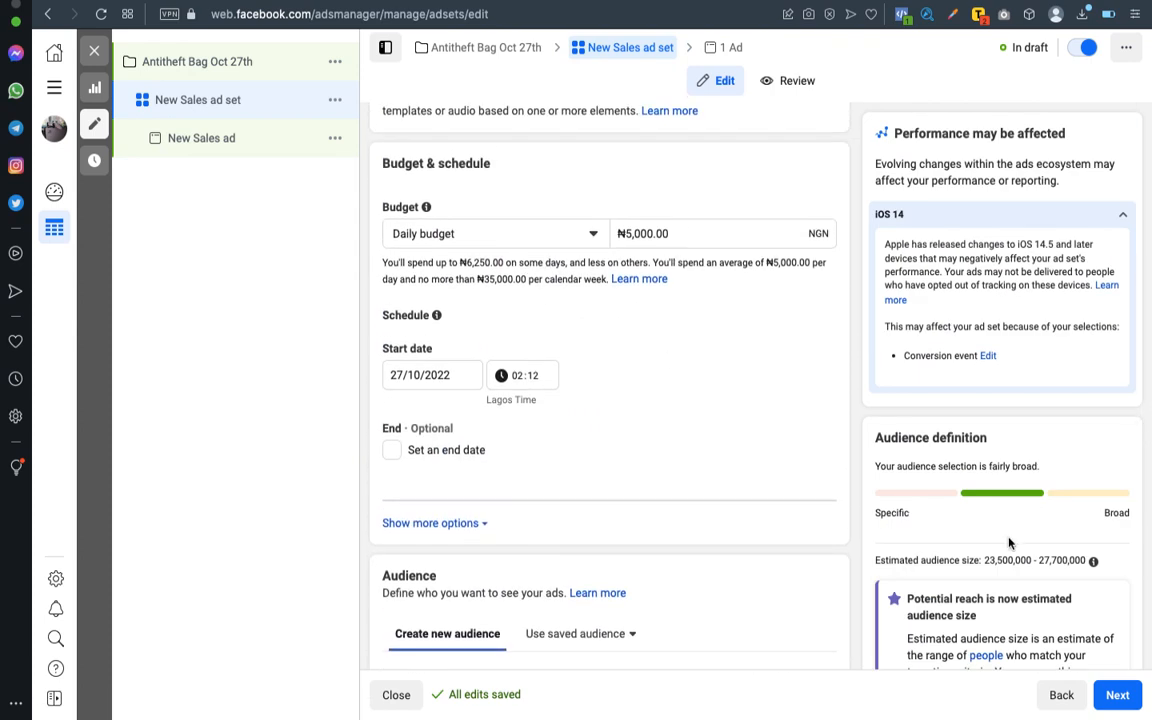
pyautogui.scroll(-10, 1009, 543)
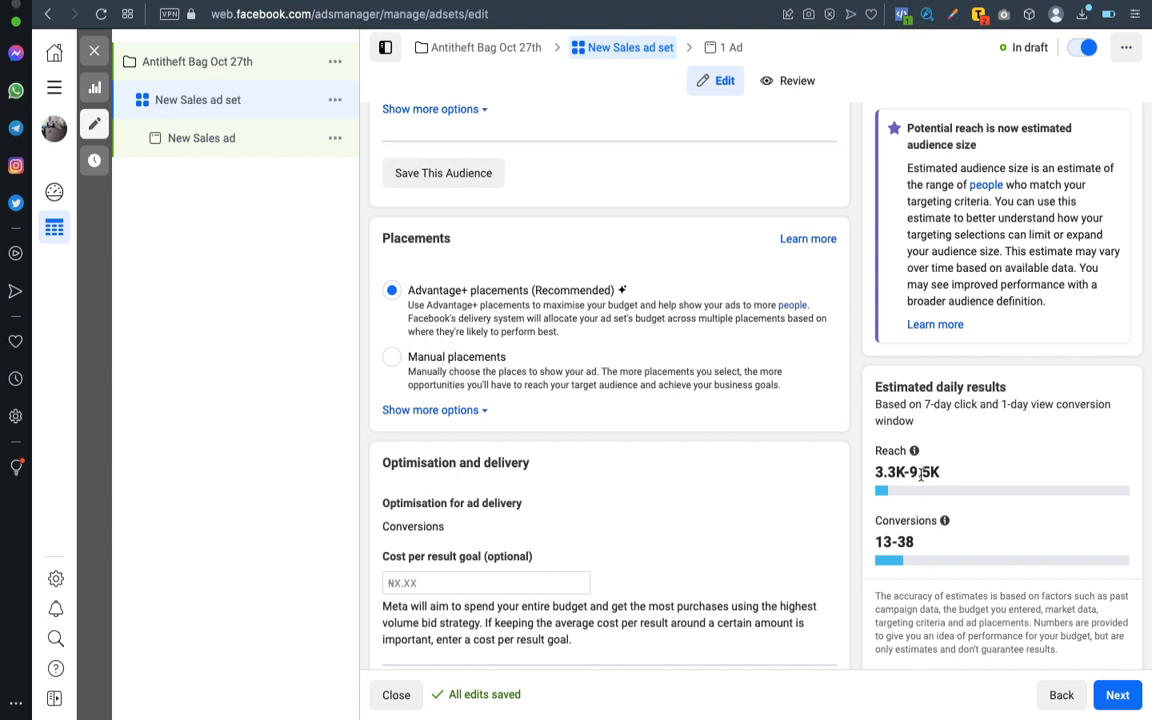
pyautogui.moveTo(944, 521)
pyautogui.scroll(10, 734, 374)
pyautogui.scroll(5, 734, 374)
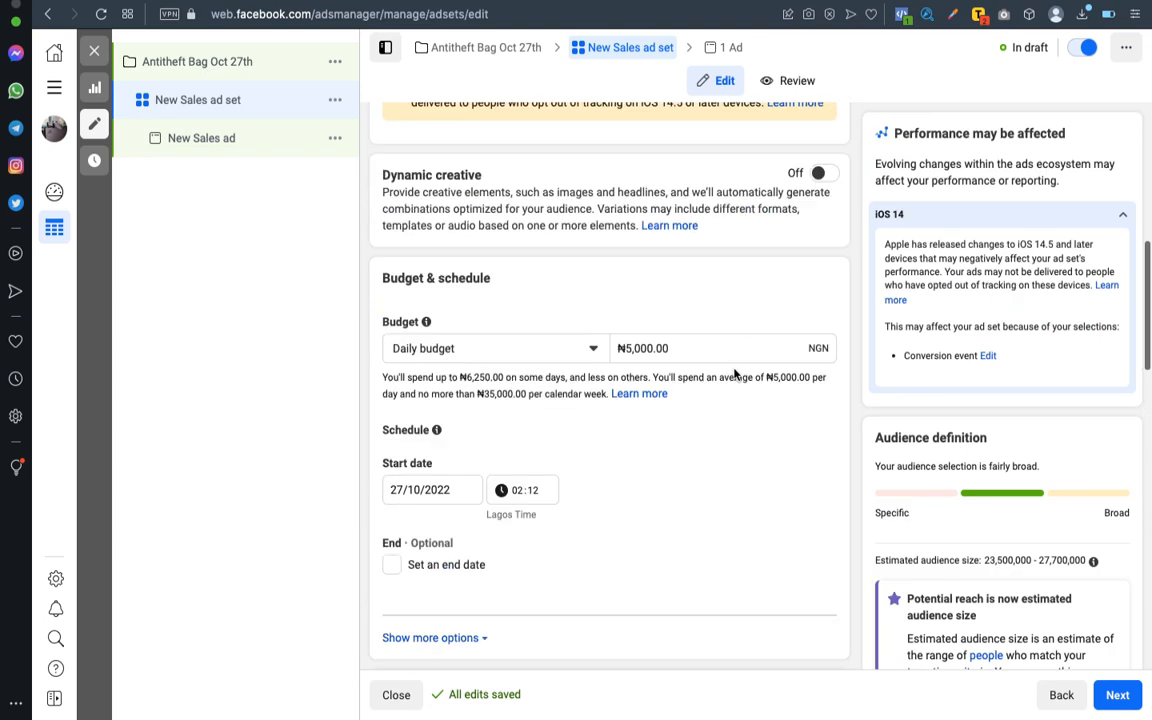
# Step: Raise the daily budget to ₦10,000 and check the estimated daily reach and conversions
pyautogui.click(628, 455)
pyautogui.press('BackSpace')
pyautogui.write('10')
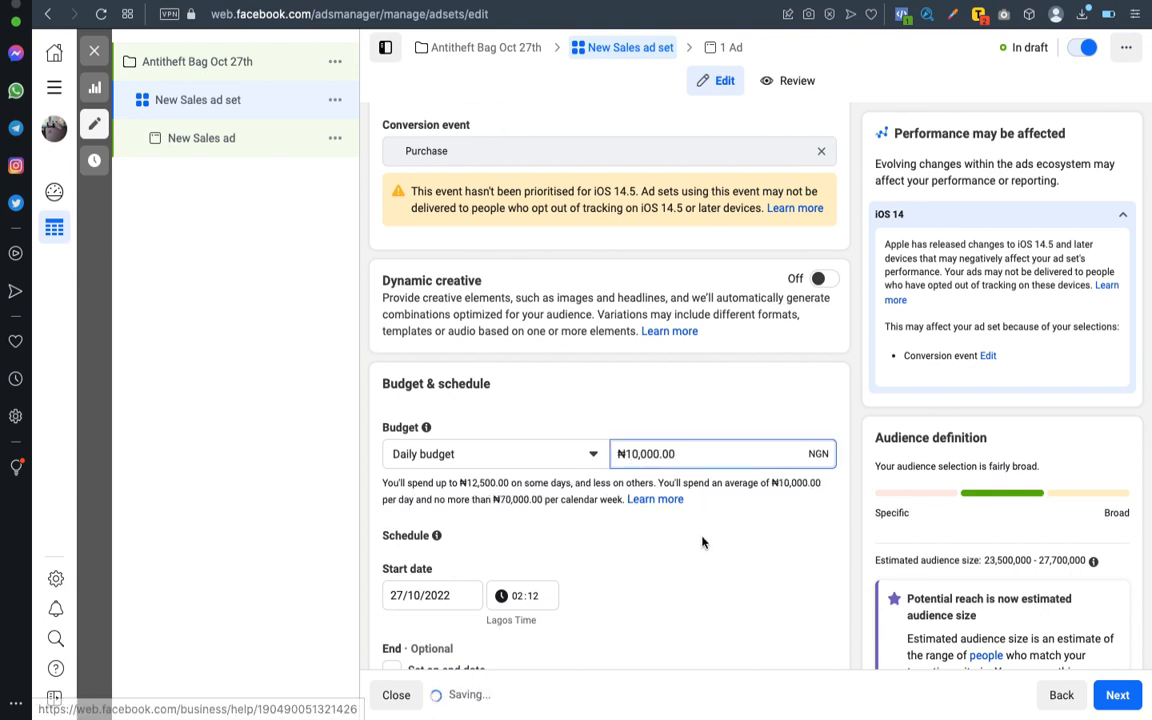
pyautogui.scroll(-6, 716, 548)
pyautogui.scroll(-10, 716, 548)
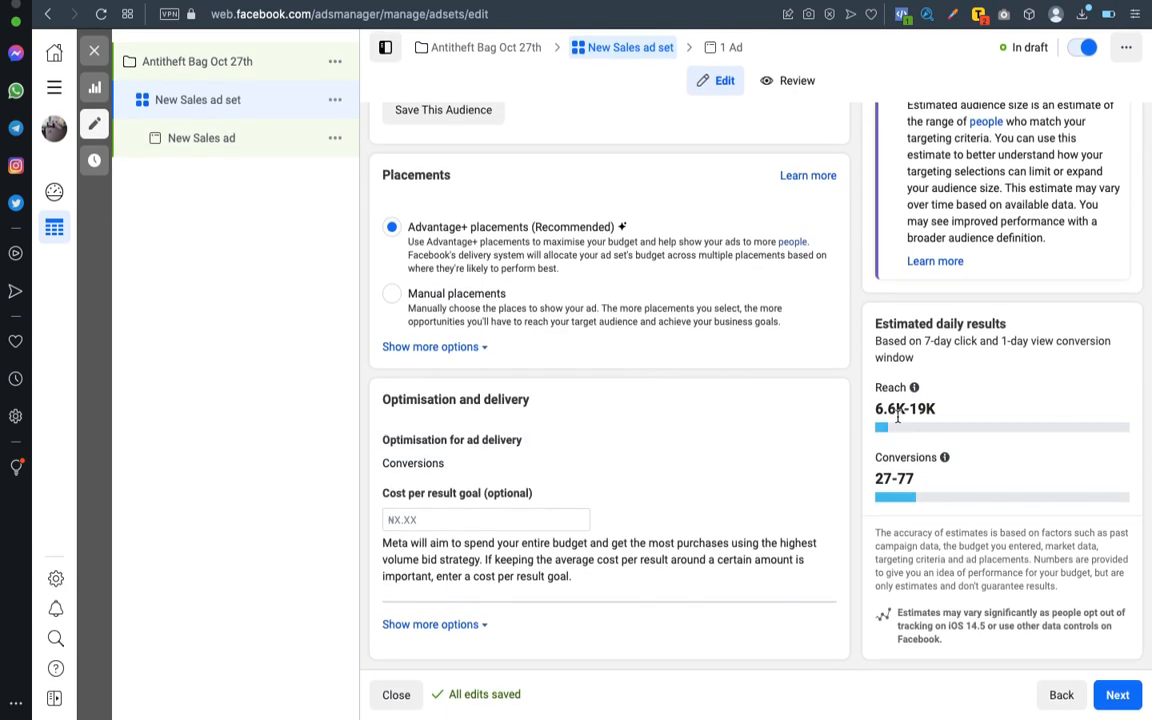
# Step: Set the daily budget back to ₦5,000 and check the available budget types without changing the type
pyautogui.scroll(12, 707, 345)
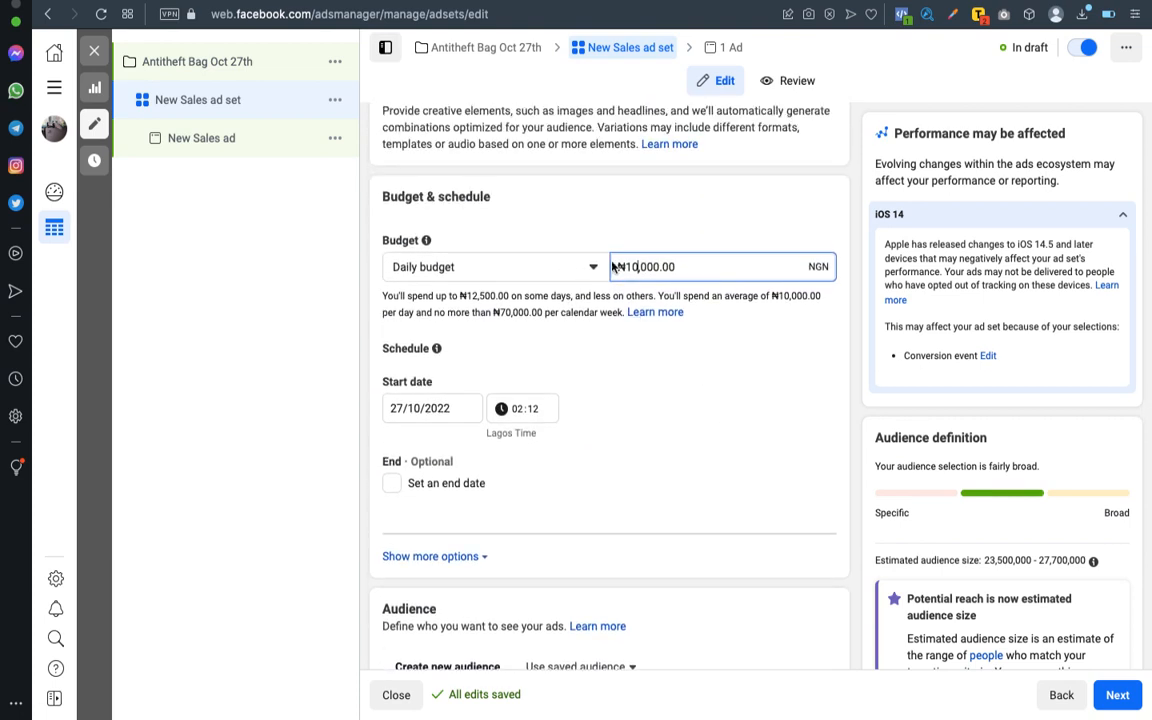
pyautogui.press('BackSpace')
pyautogui.press('BackSpace')
pyautogui.write('5')
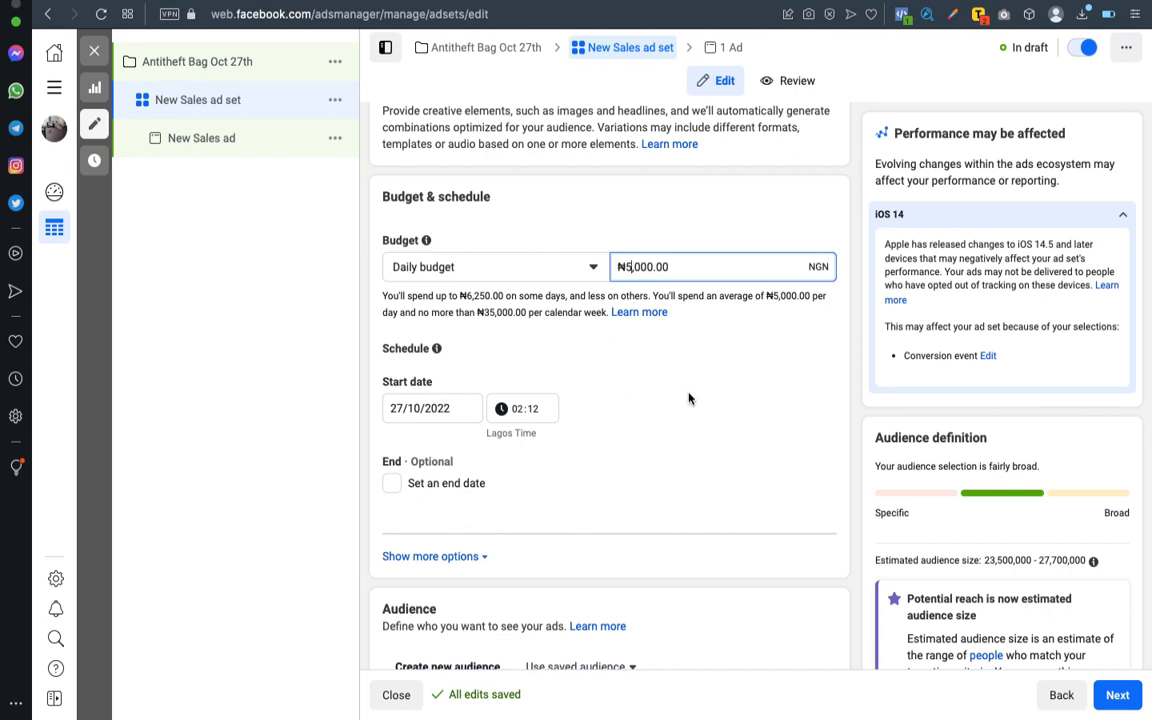
pyautogui.click(657, 400)
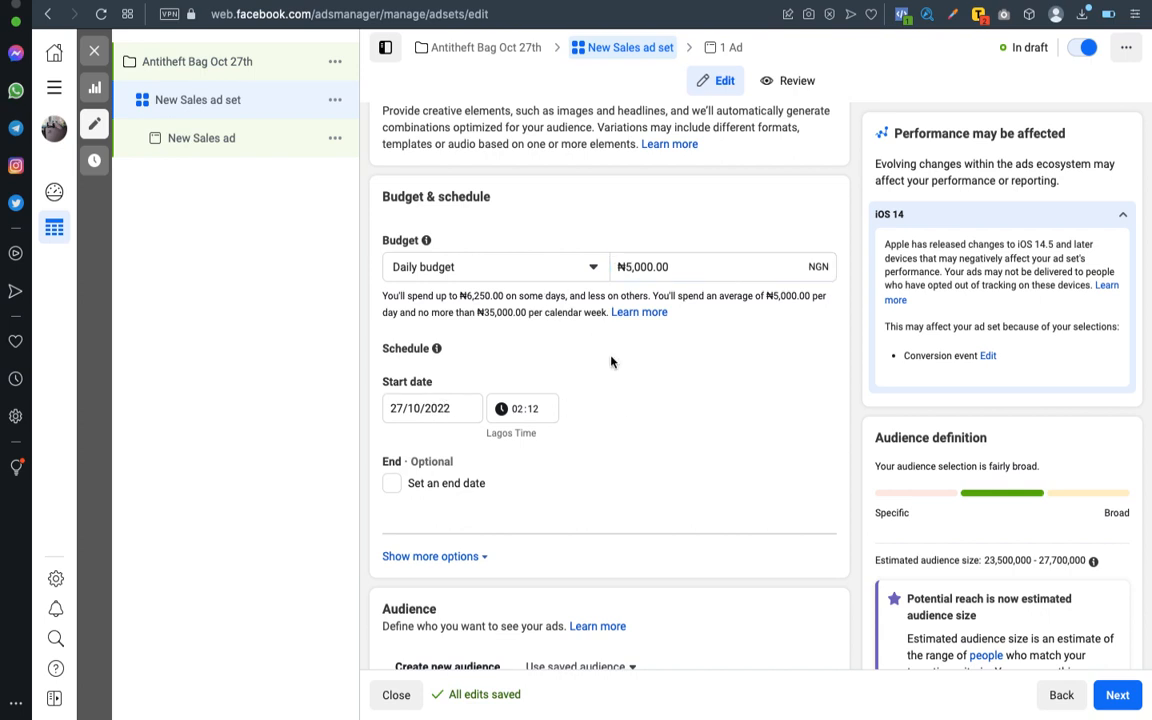
pyautogui.click(594, 269)
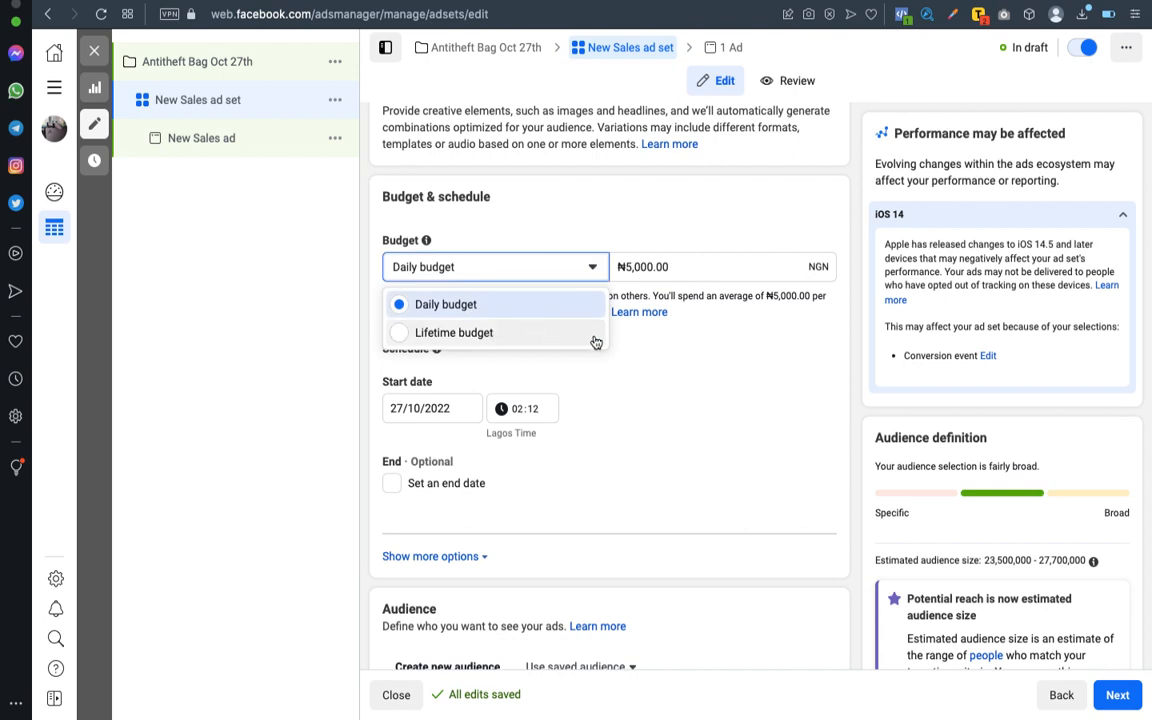
pyautogui.click(668, 342)
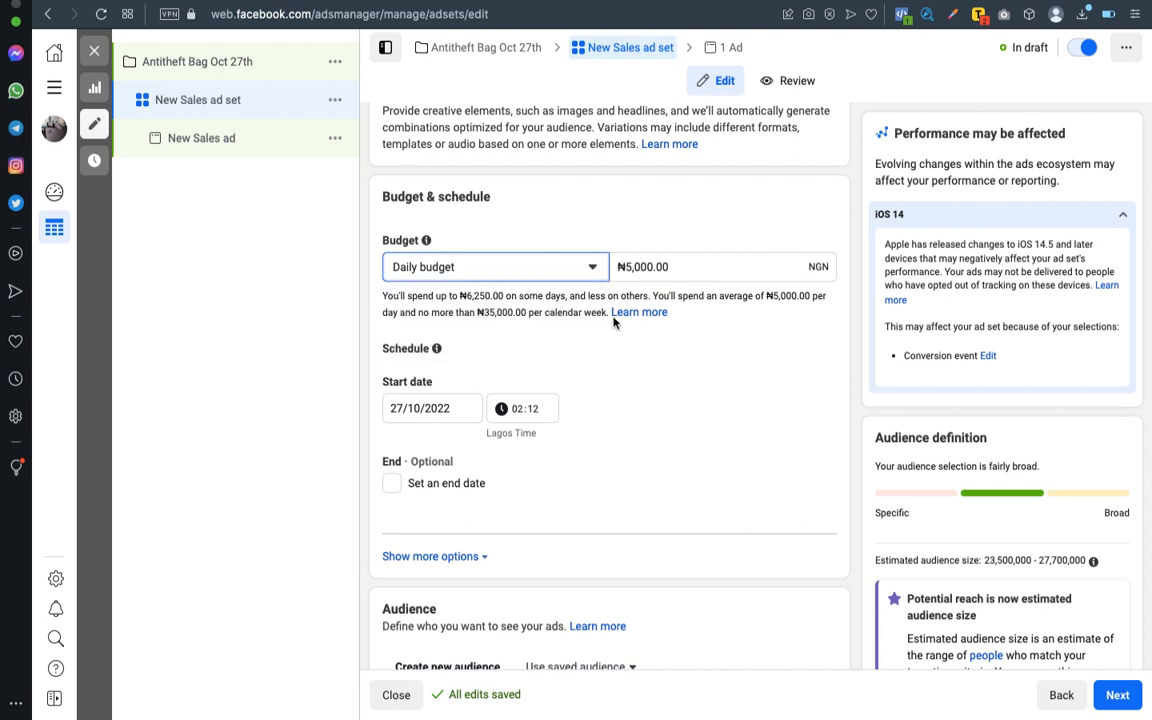
# Step: Switch the ad set from a daily to a lifetime budget and set it to ₦10,000
pyautogui.click(591, 268)
pyautogui.click(534, 333)
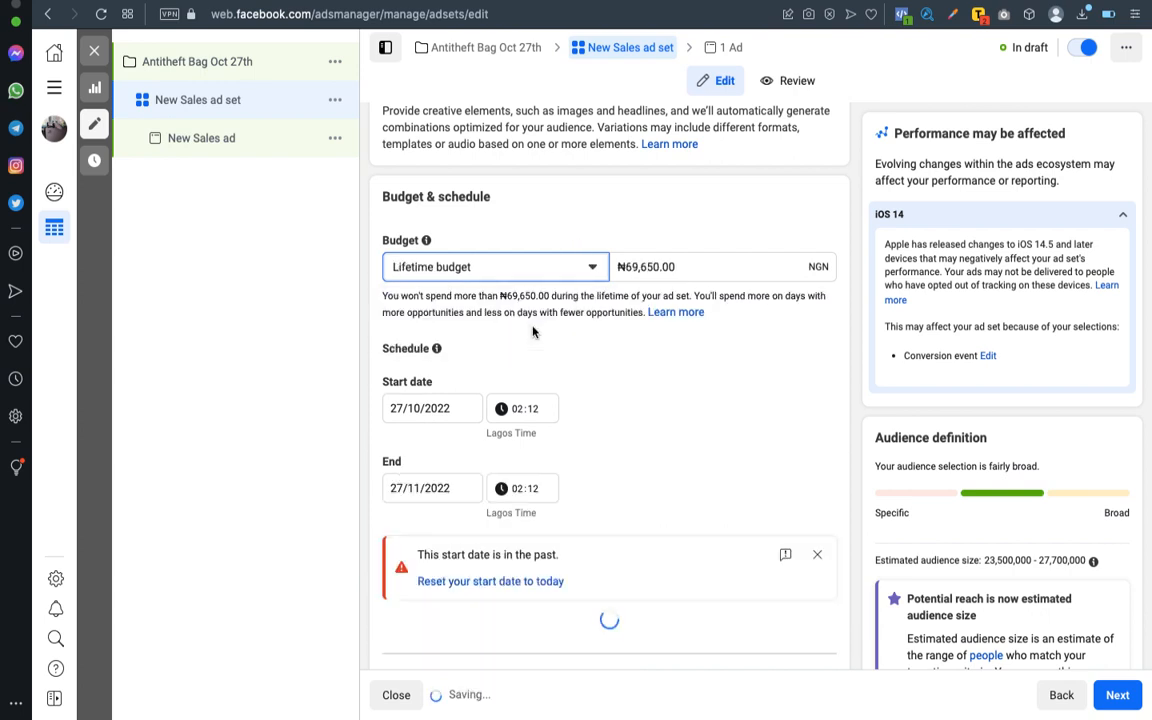
pyautogui.click(633, 267)
pyautogui.write('10000')
pyautogui.click(715, 419)
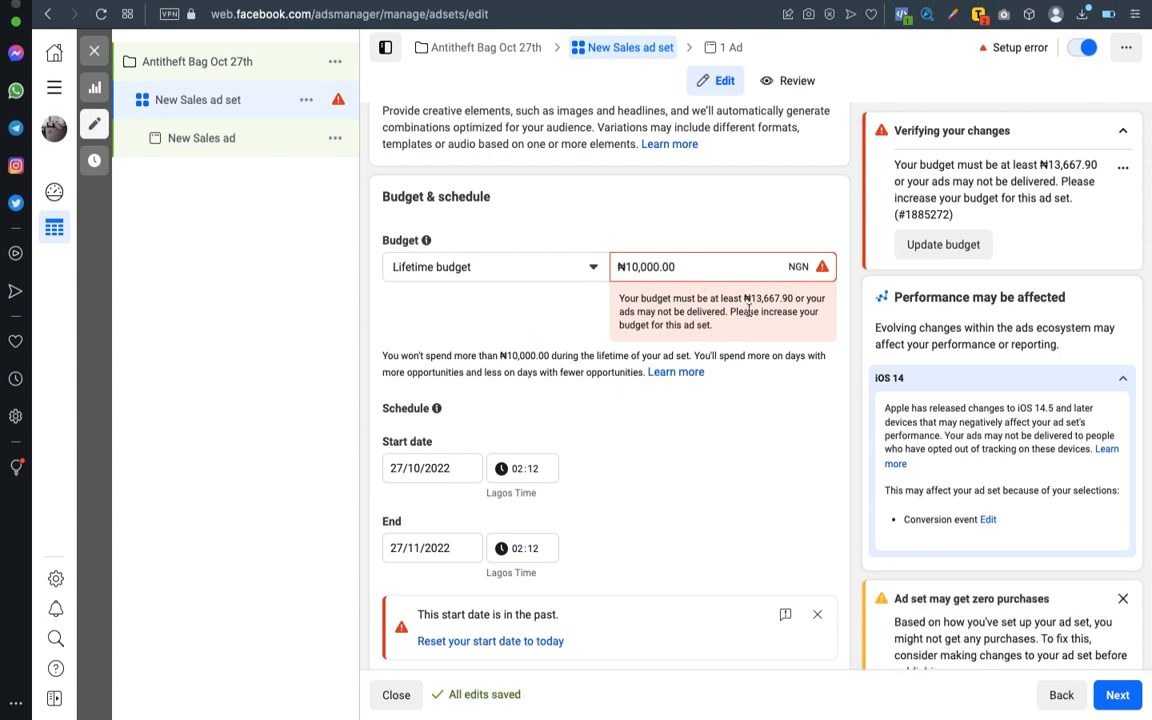
# Step: Raise the lifetime budget to ₦15,000 and dismiss the warning about the start date
pyautogui.click(640, 264)
pyautogui.press('BackSpace')
pyautogui.write('5')
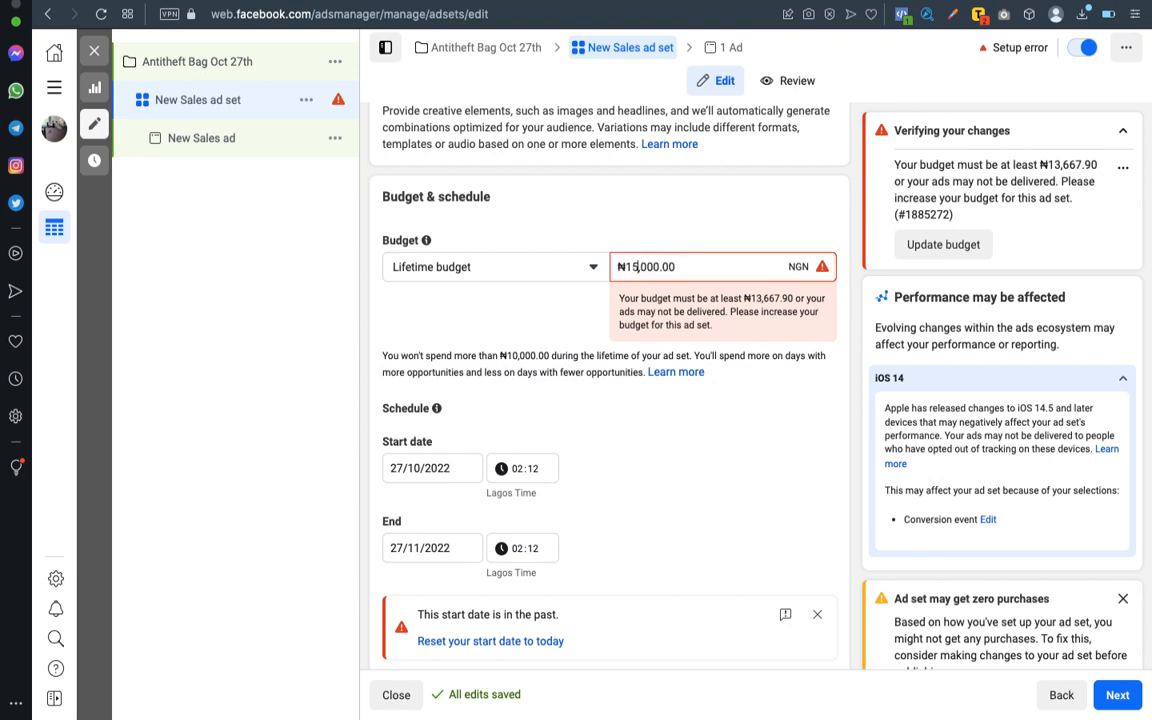
pyautogui.click(753, 442)
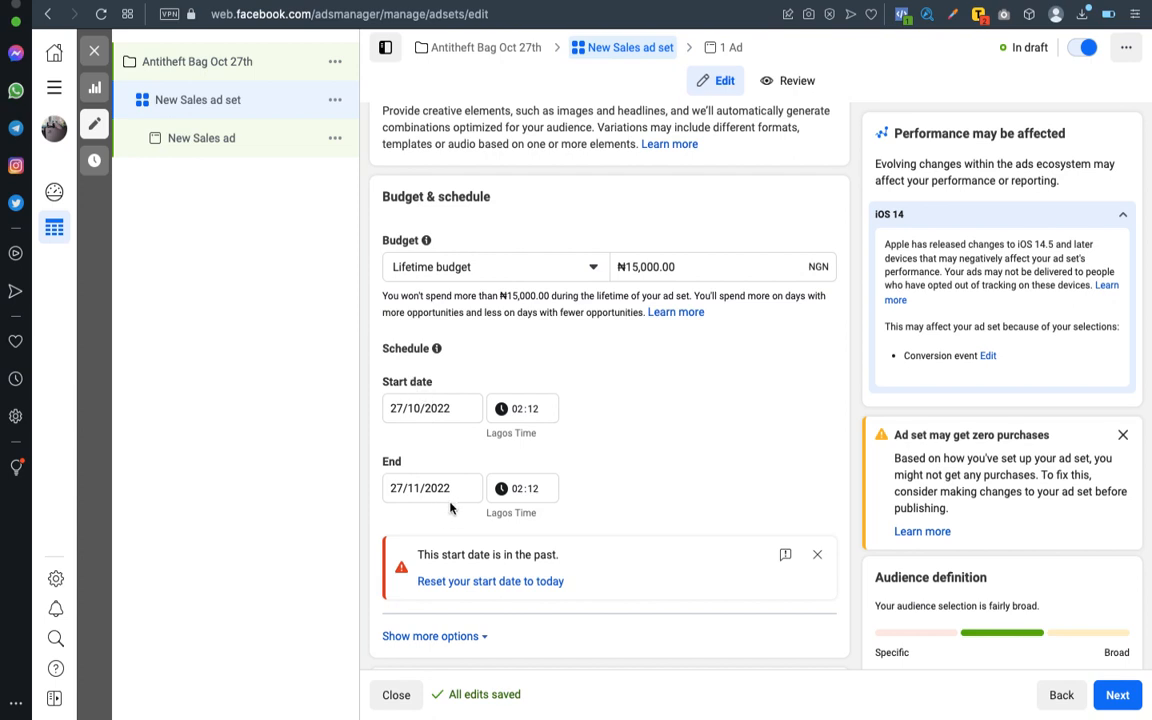
pyautogui.click(819, 555)
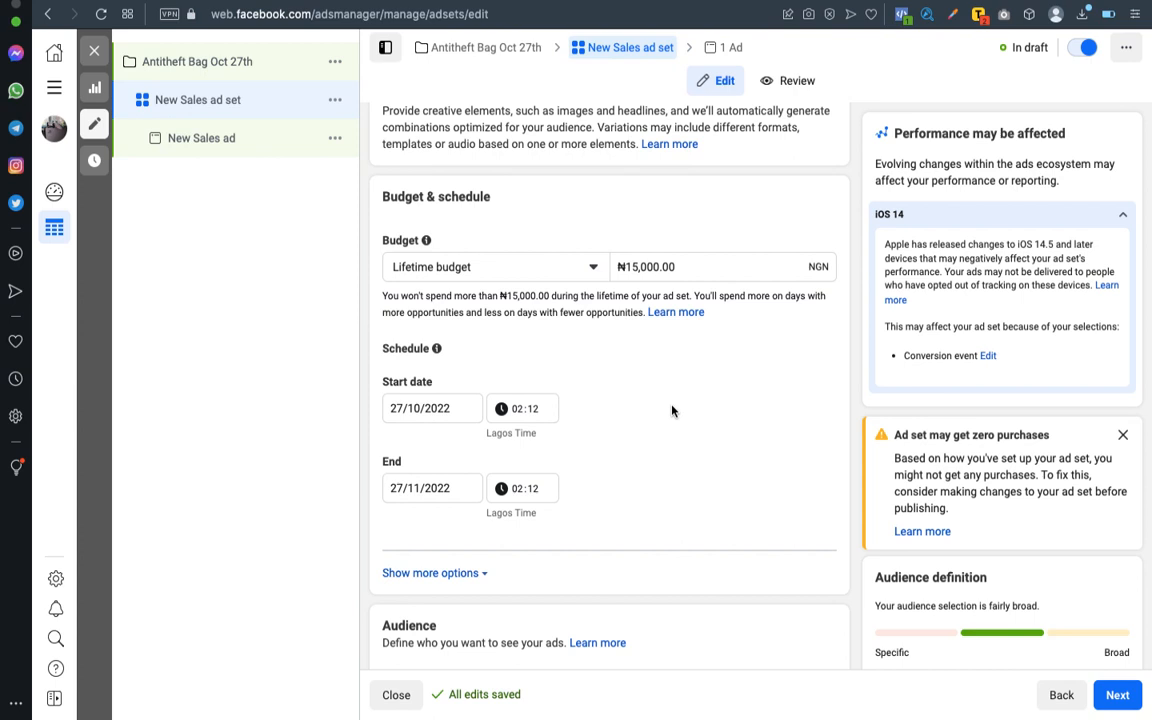
# Step: Switch the ad set back to a daily budget of ₦5,000 and remove the end date from the schedule
pyautogui.click(593, 269)
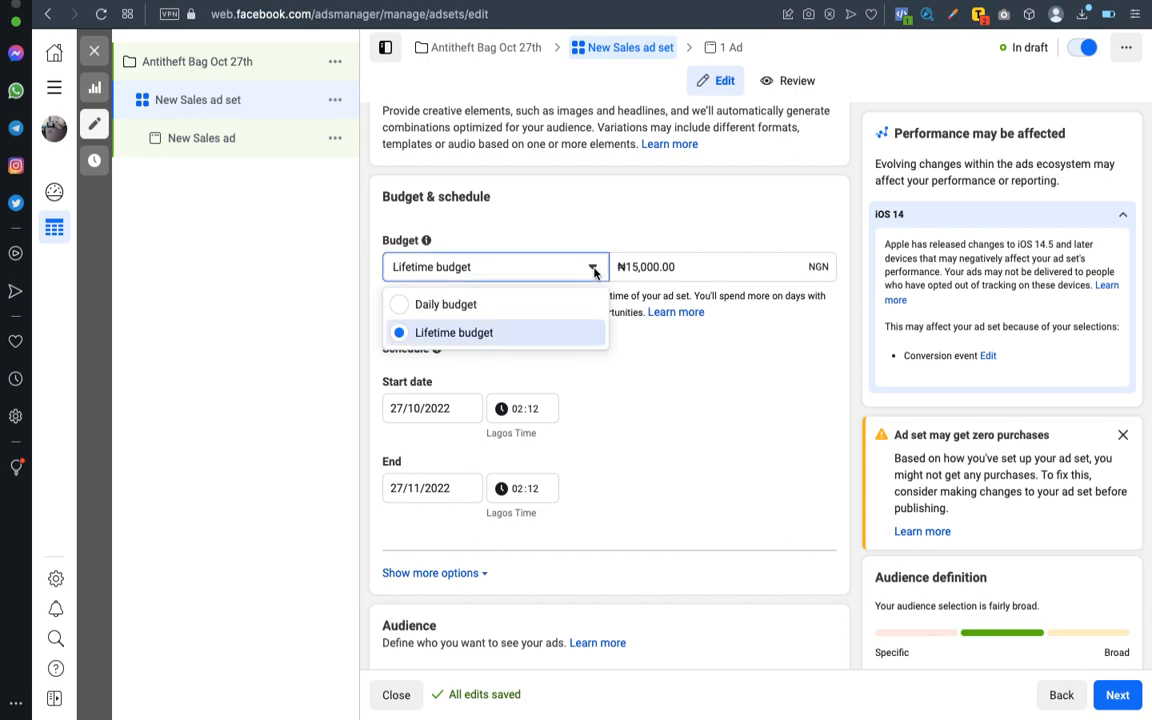
pyautogui.click(541, 305)
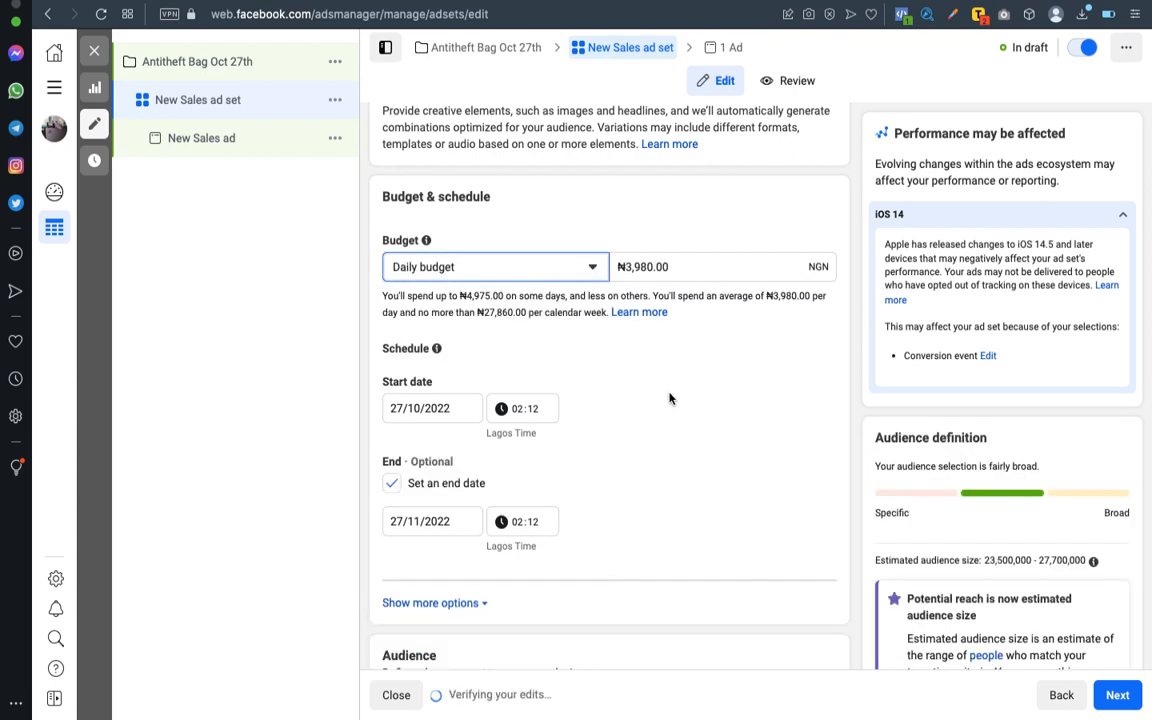
pyautogui.click(641, 265)
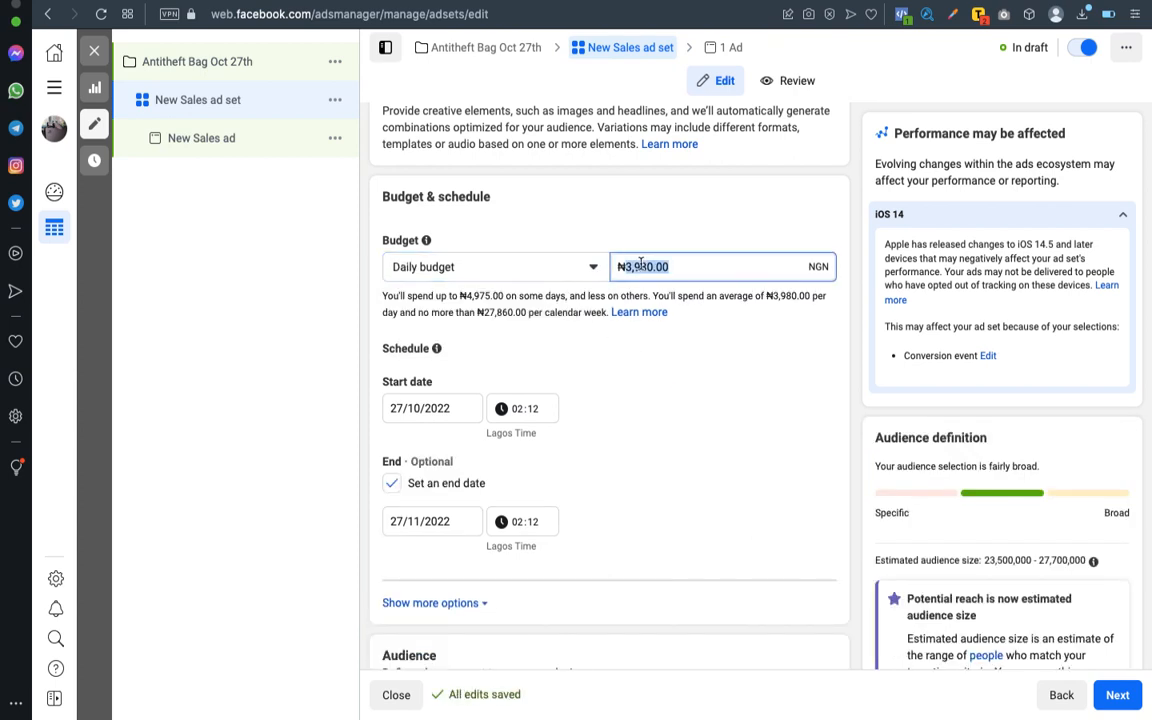
pyautogui.write('5000')
pyautogui.click(760, 404)
pyautogui.scroll(-3, 703, 418)
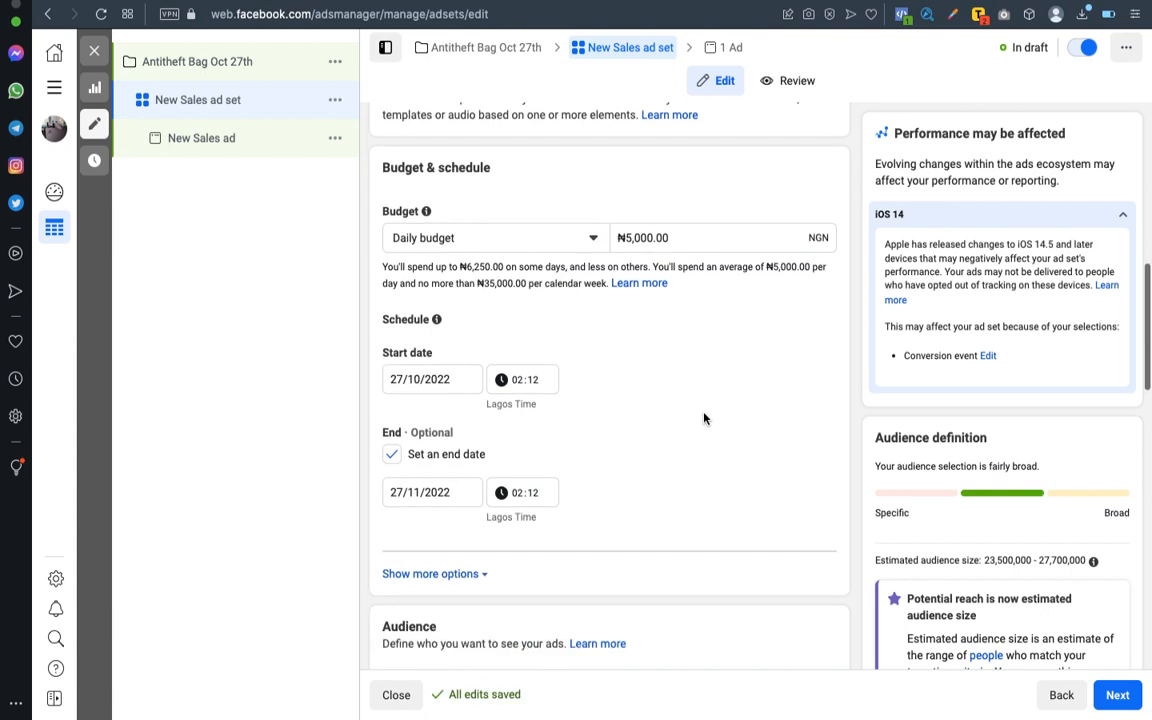
pyautogui.scroll(2, 703, 418)
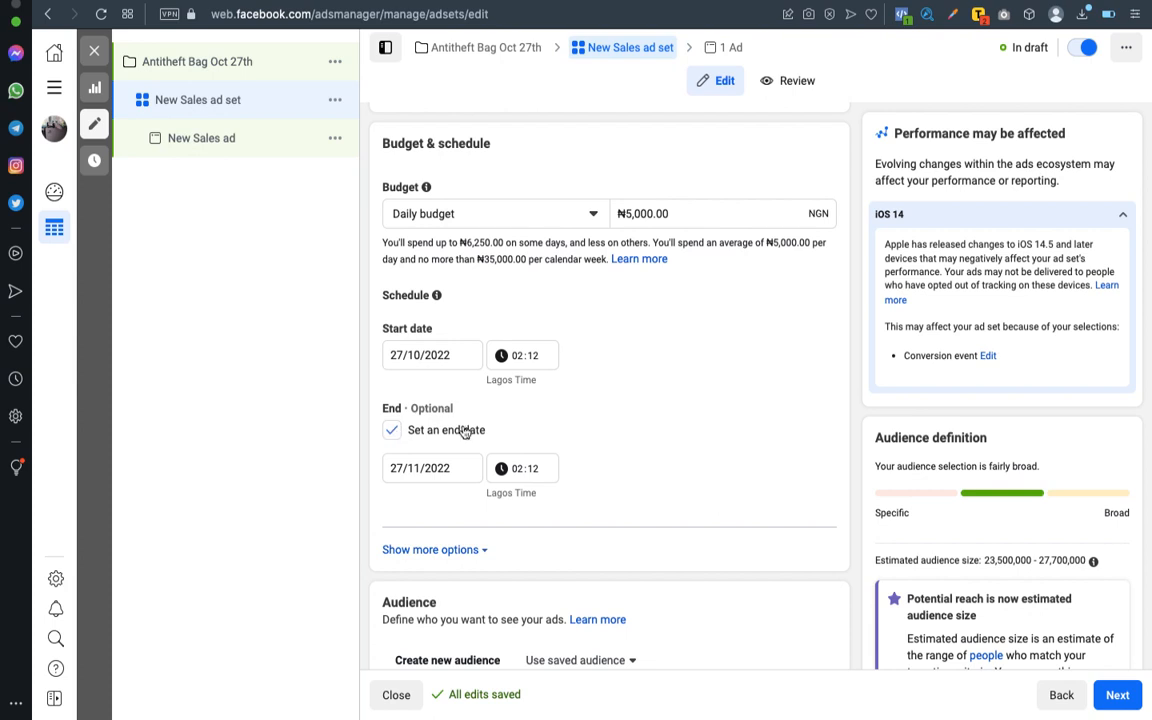
pyautogui.click(393, 431)
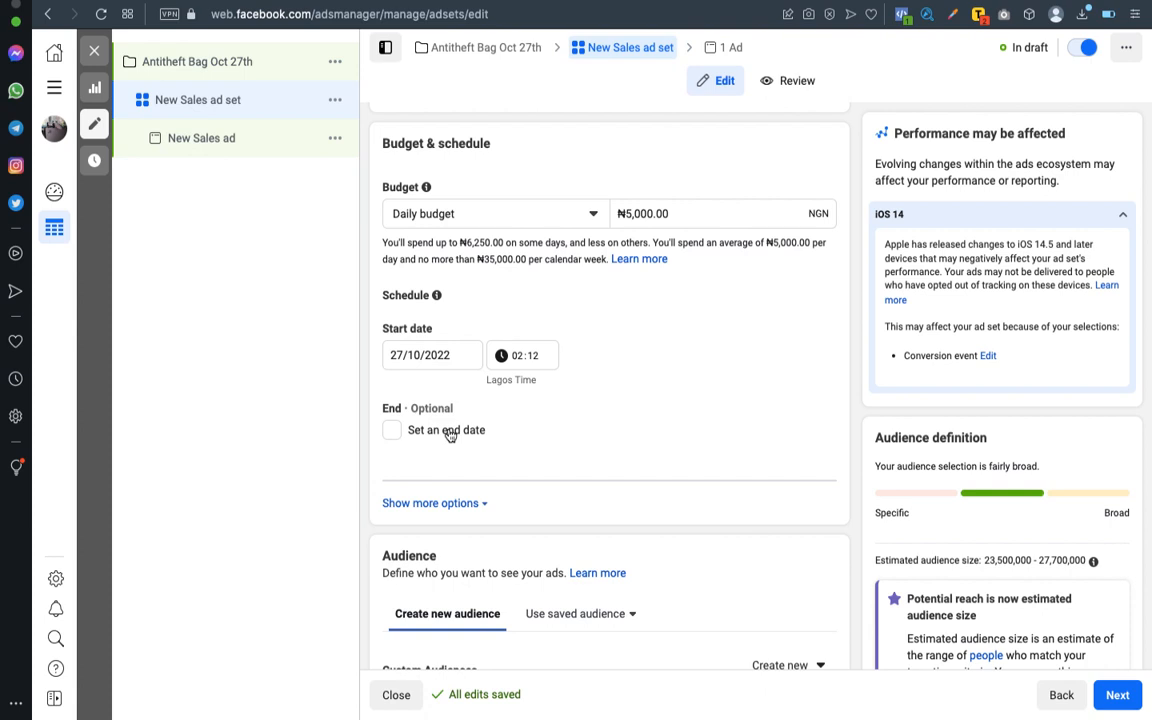
# Step: Open the location settings of the new audience for editing
pyautogui.scroll(-3, 620, 418)
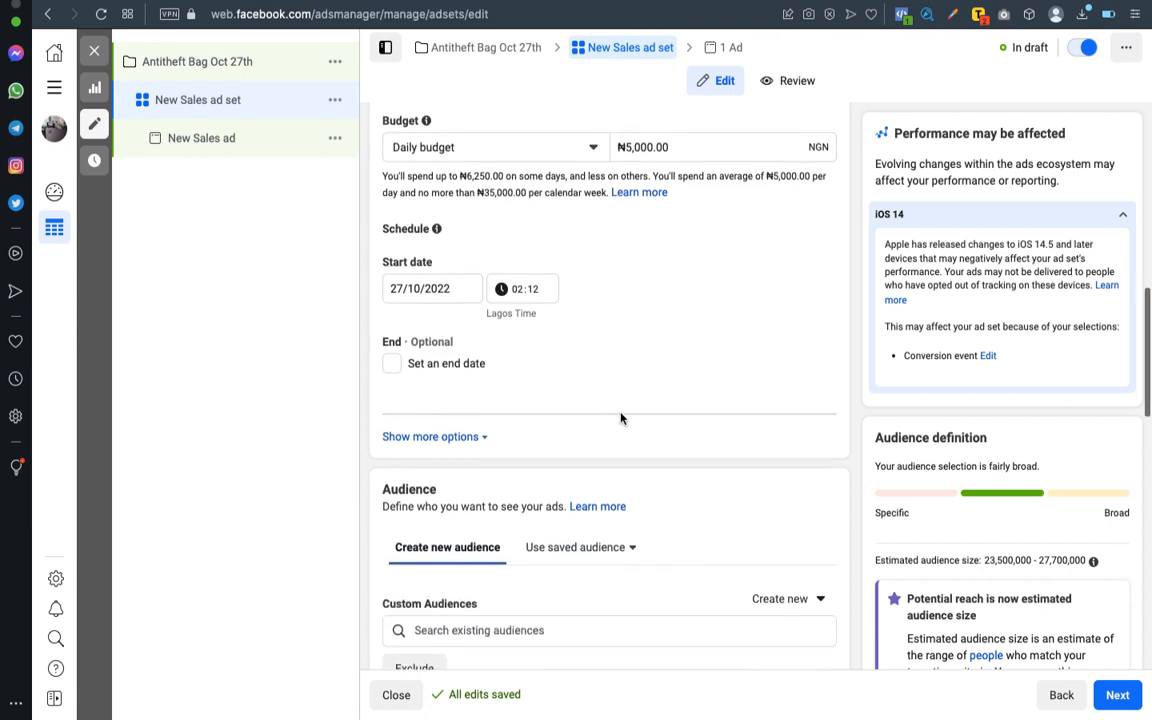
pyautogui.scroll(-5, 620, 418)
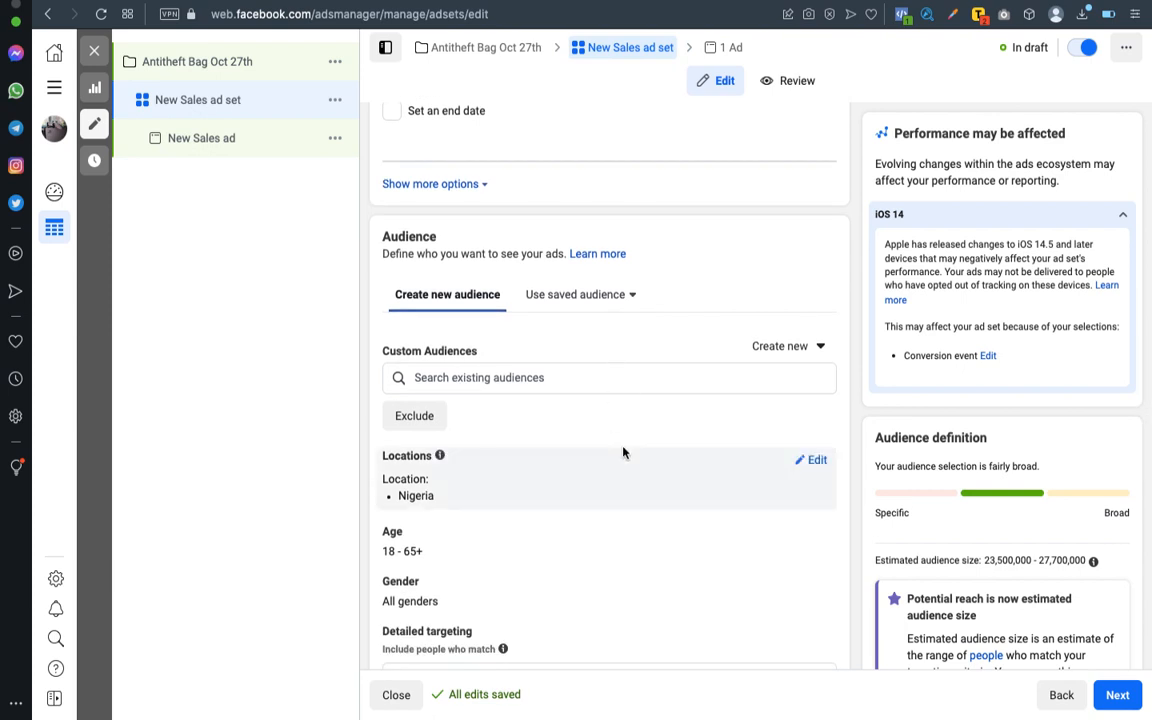
pyautogui.scroll(-2, 687, 345)
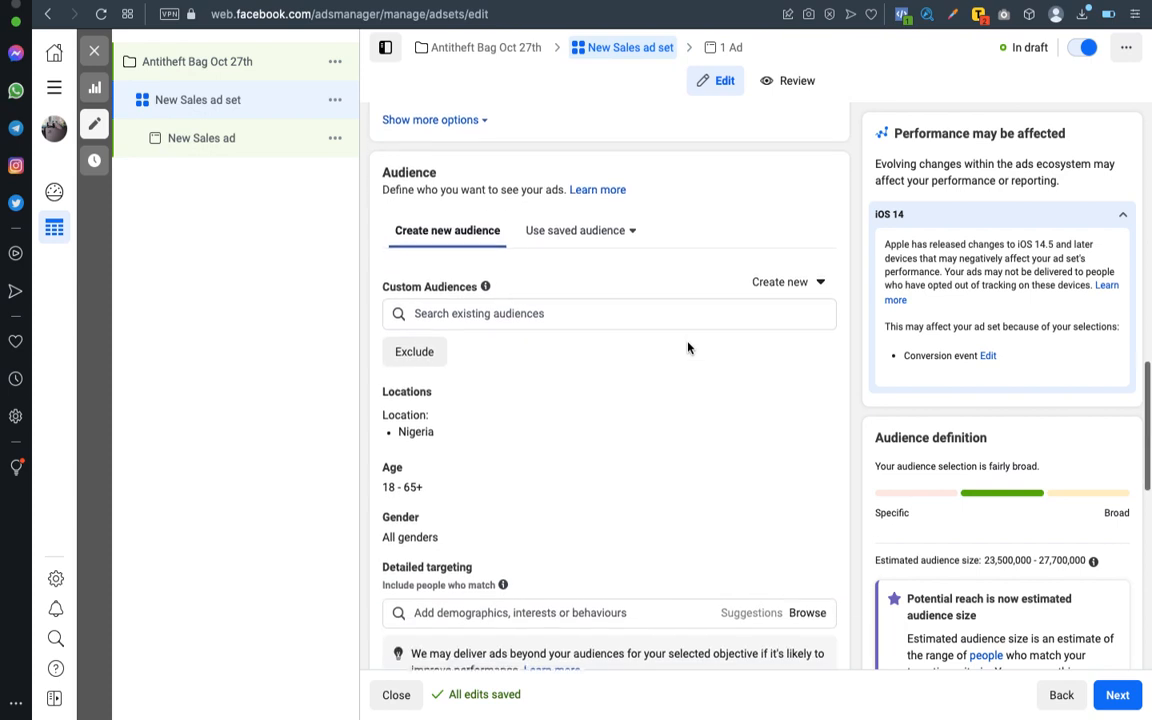
pyautogui.scroll(1, 687, 345)
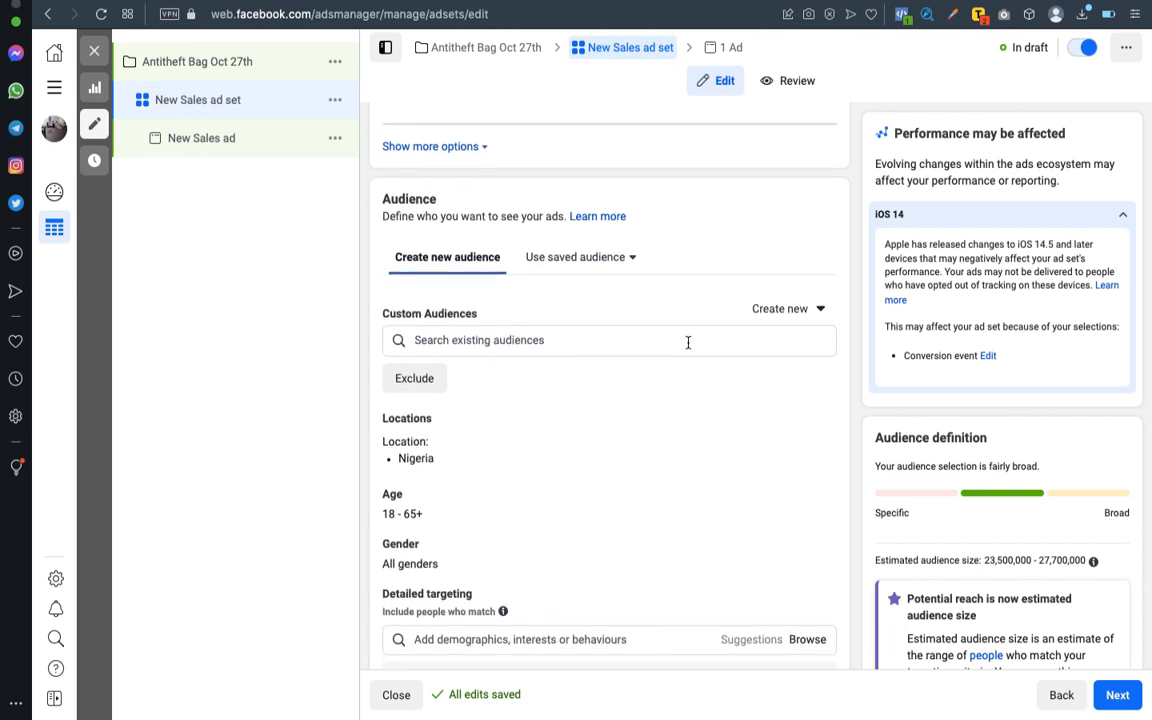
pyautogui.scroll(-3, 688, 343)
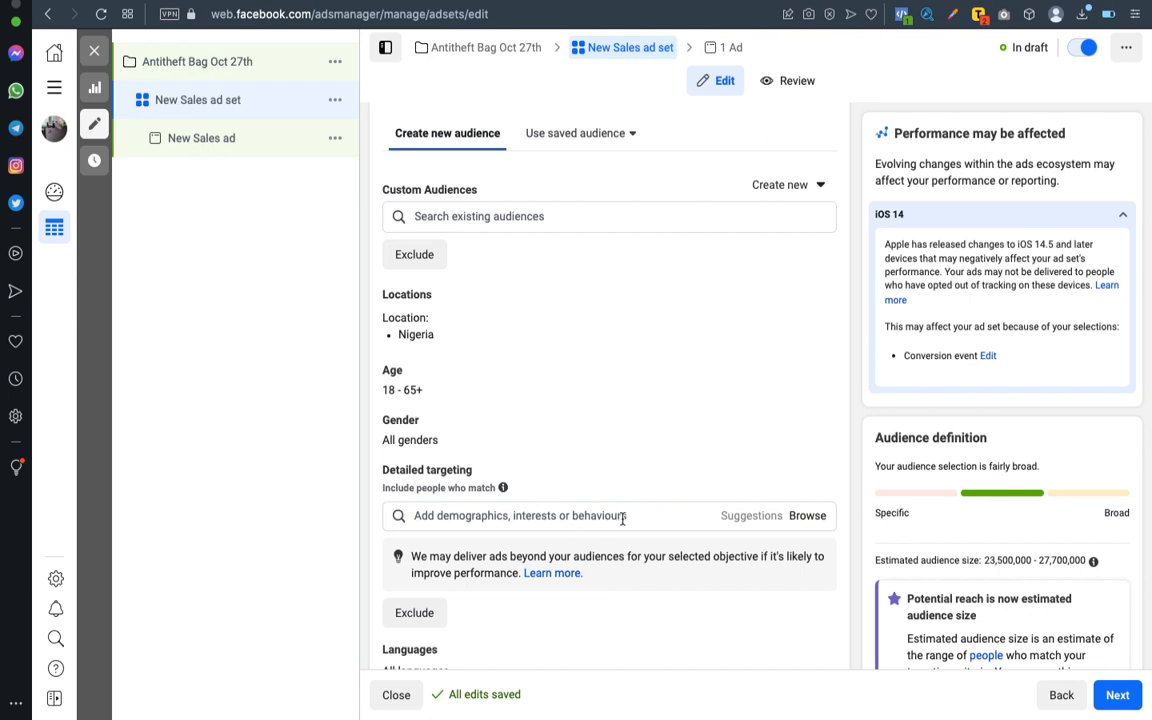
pyautogui.scroll(2, 622, 517)
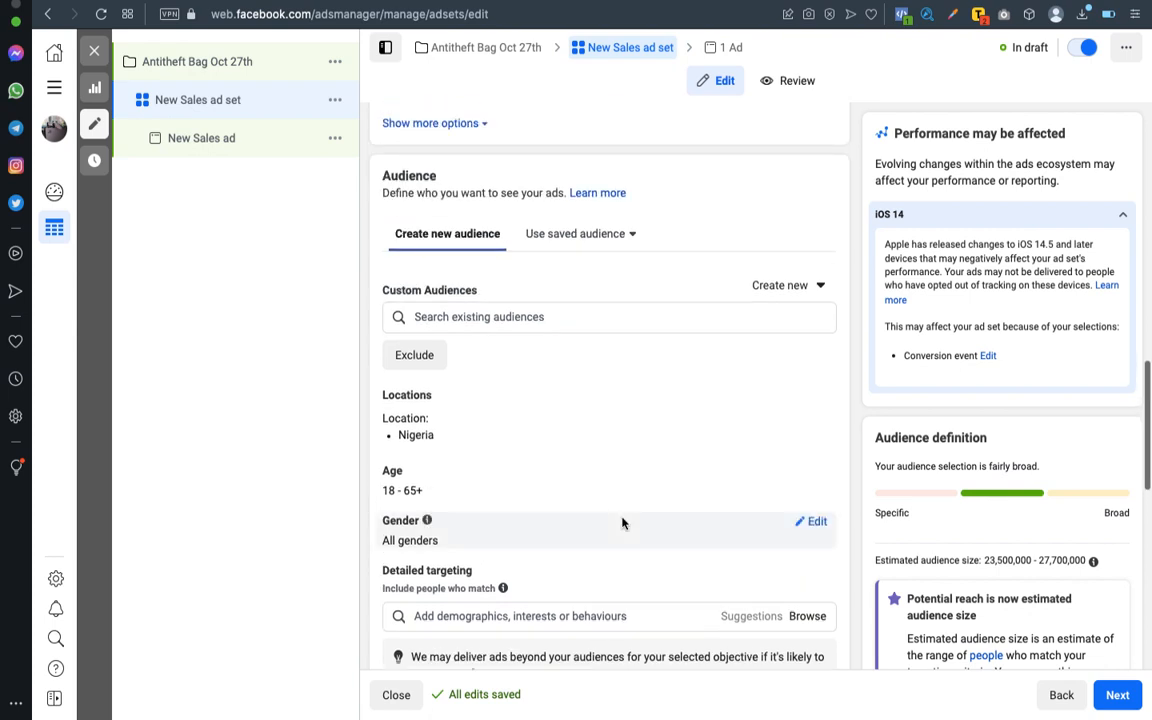
pyautogui.scroll(-2, 622, 520)
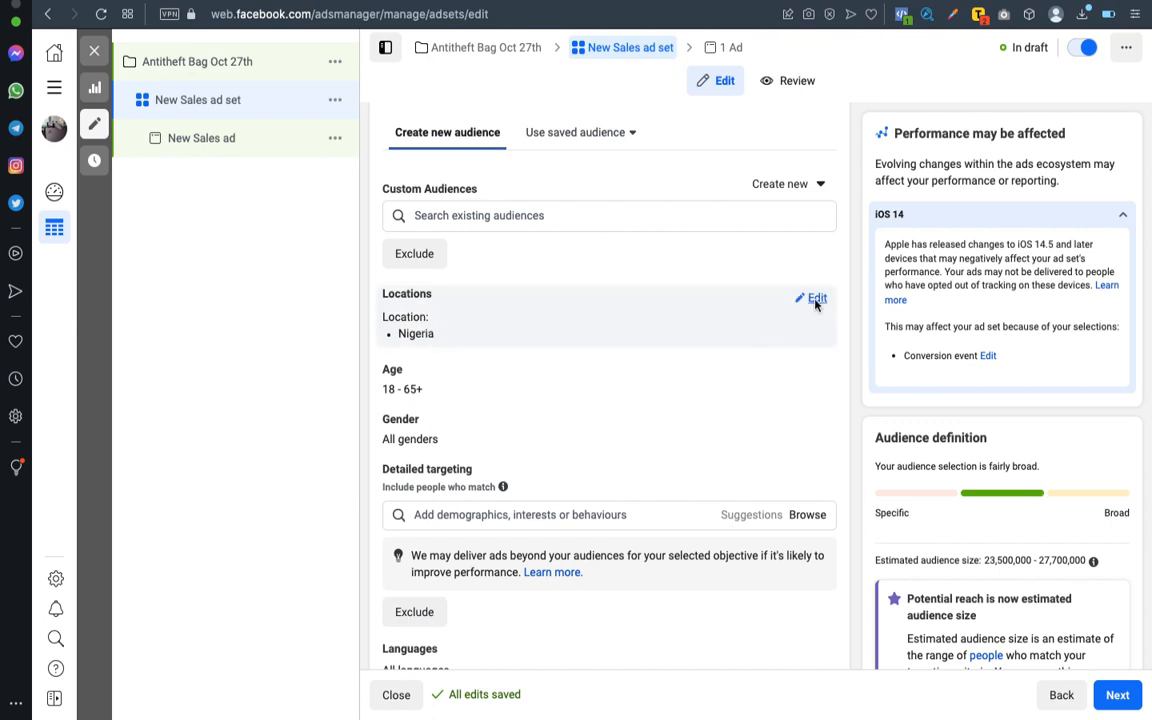
pyautogui.click(815, 301)
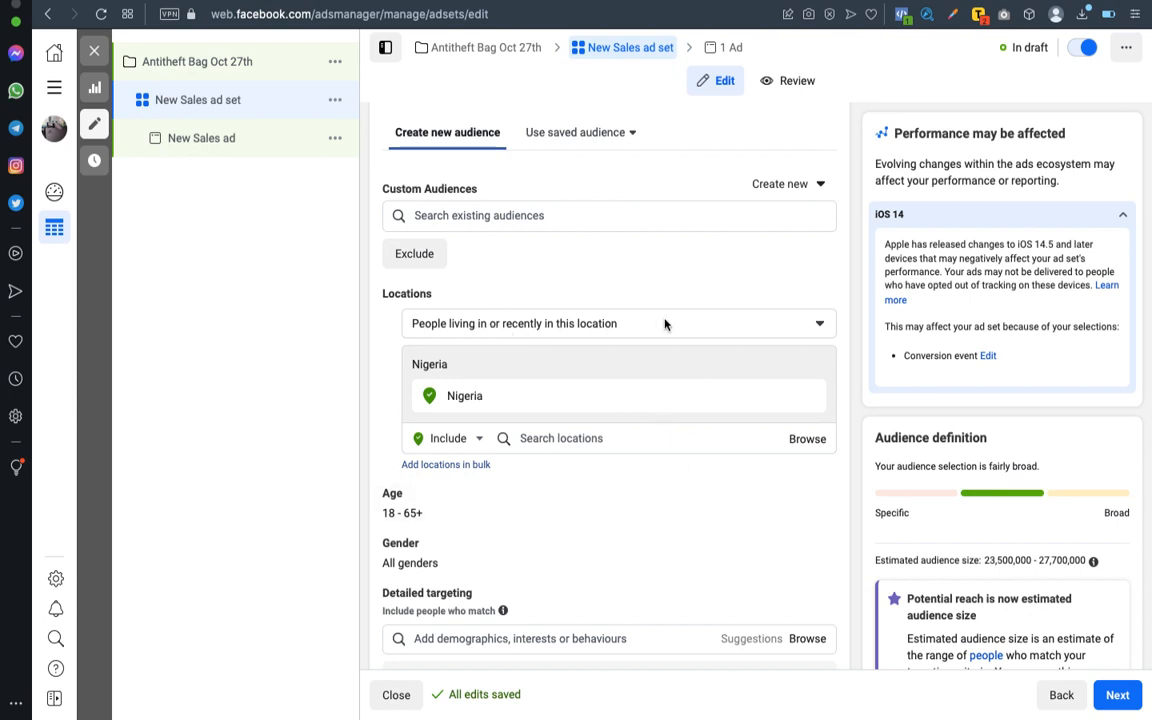
# Step: Examine the location targeting options for people living in, recently in or travelling in the location, keeping the current choice
pyautogui.click(821, 324)
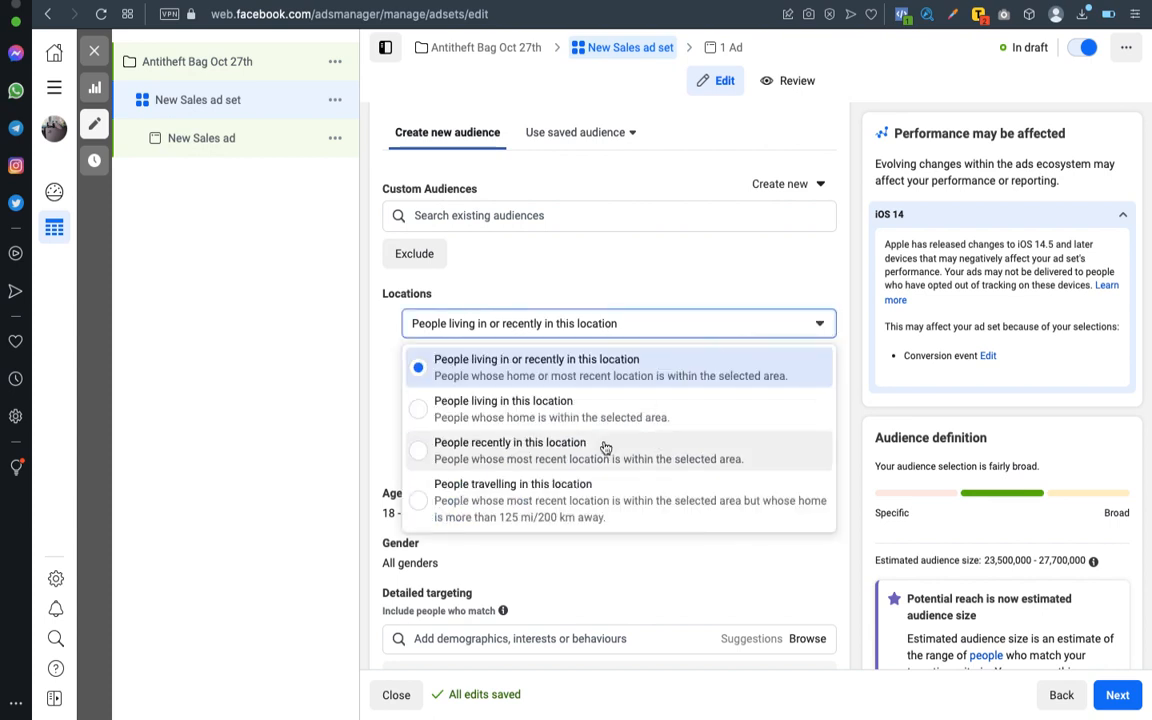
pyautogui.click(721, 283)
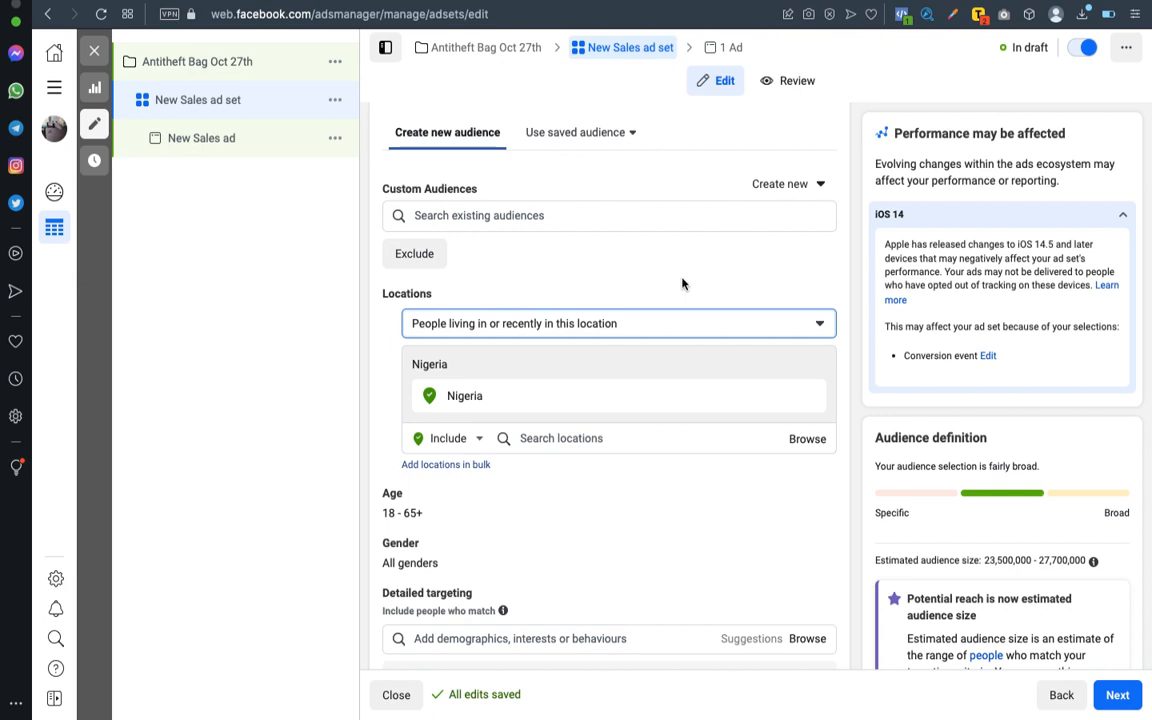
pyautogui.click(601, 330)
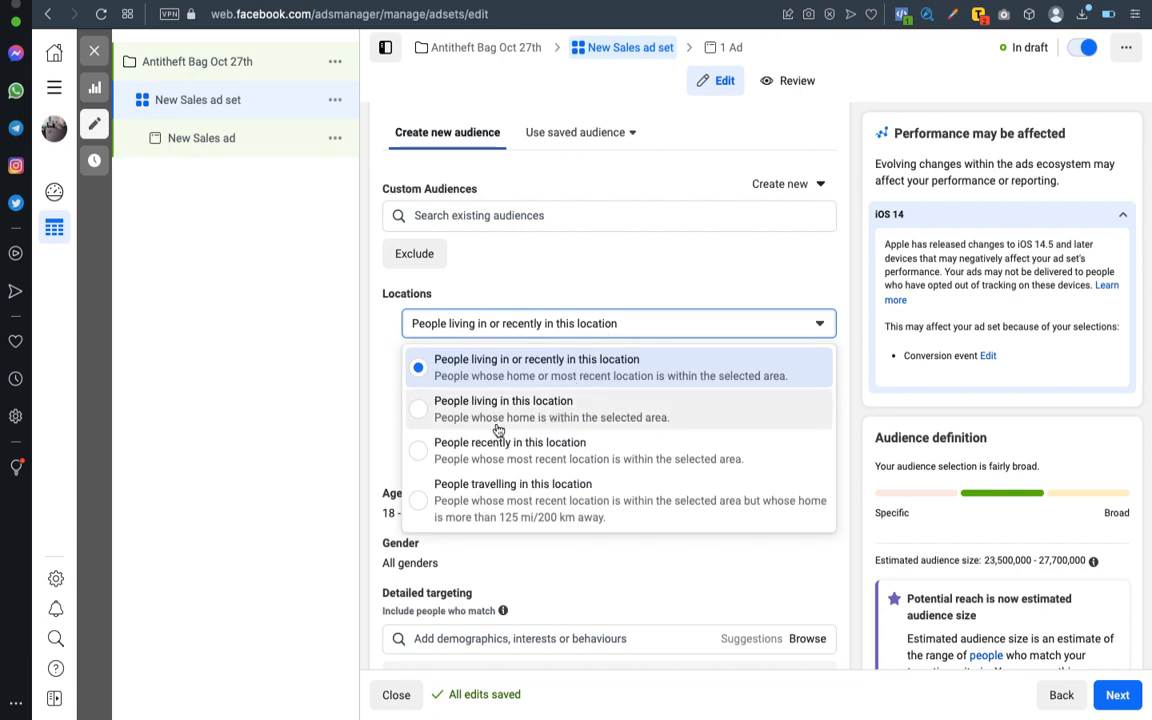
pyautogui.click(617, 277)
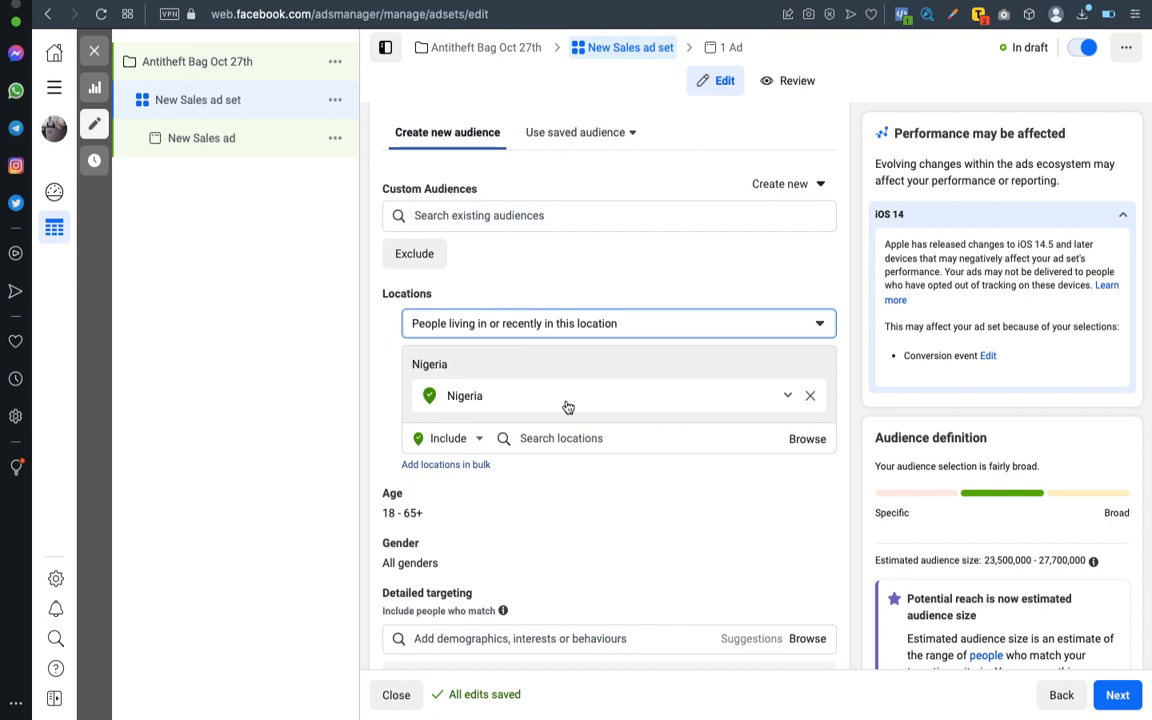
pyautogui.click(663, 322)
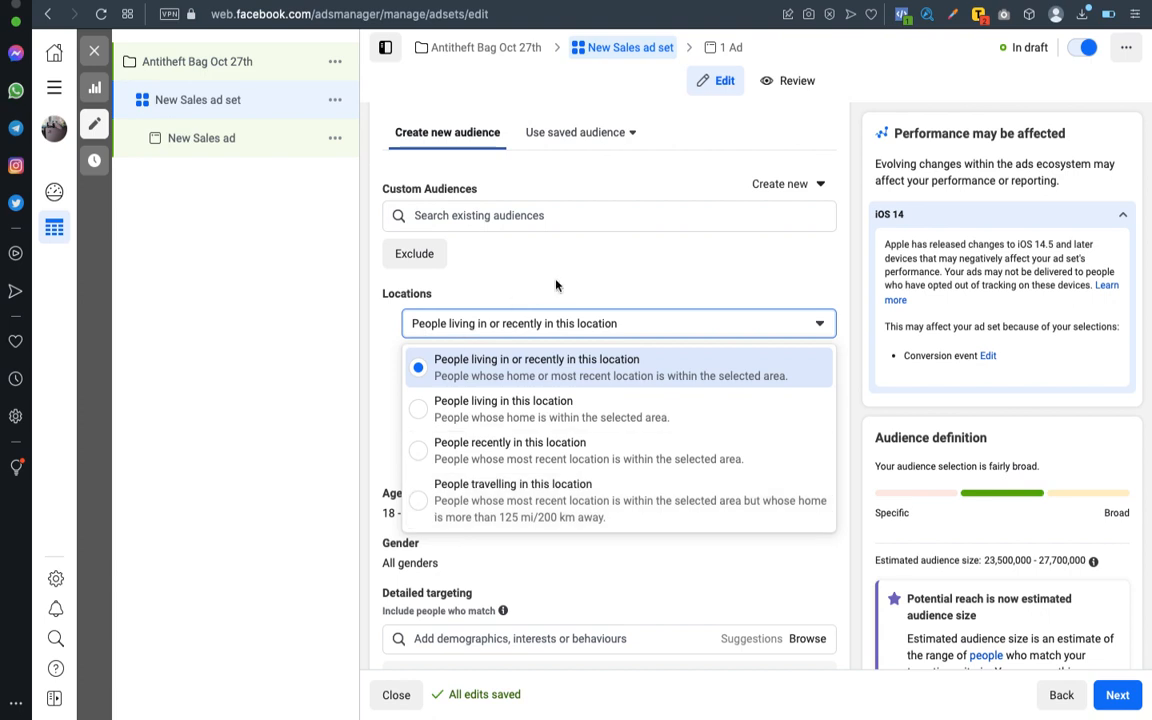
pyautogui.click(635, 293)
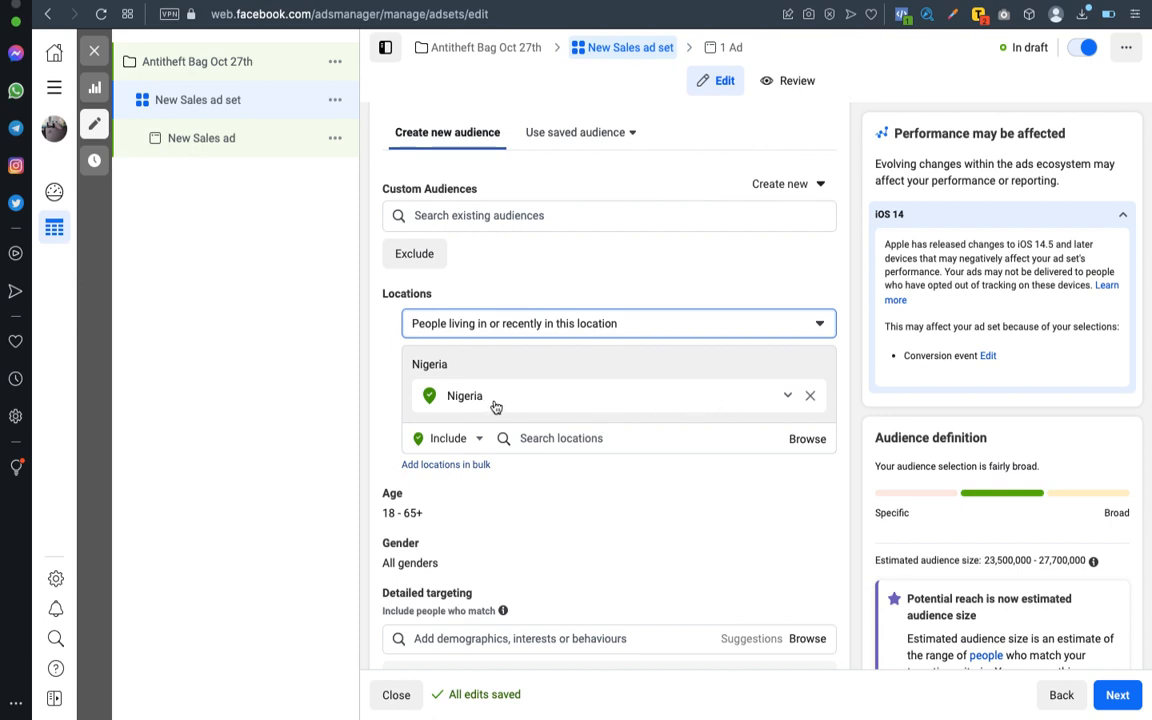
# Step: Remove Nigeria from the audience's included locations, keeping people living in or recently in this location
pyautogui.click(768, 399)
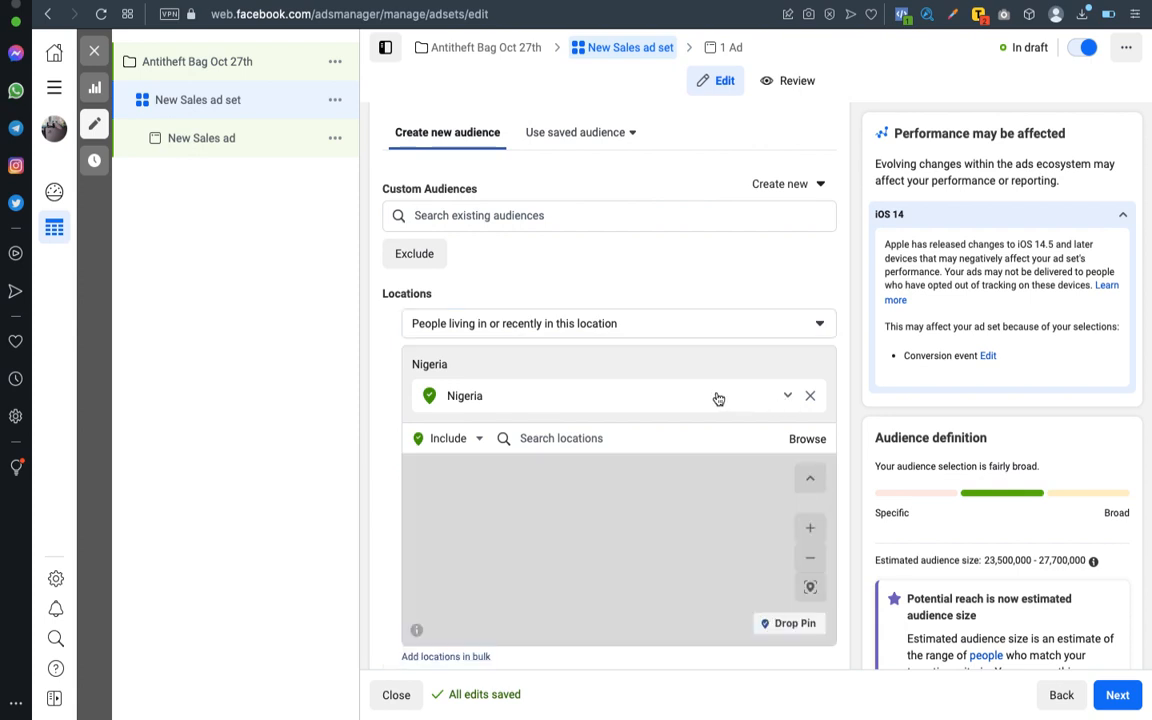
pyautogui.click(811, 396)
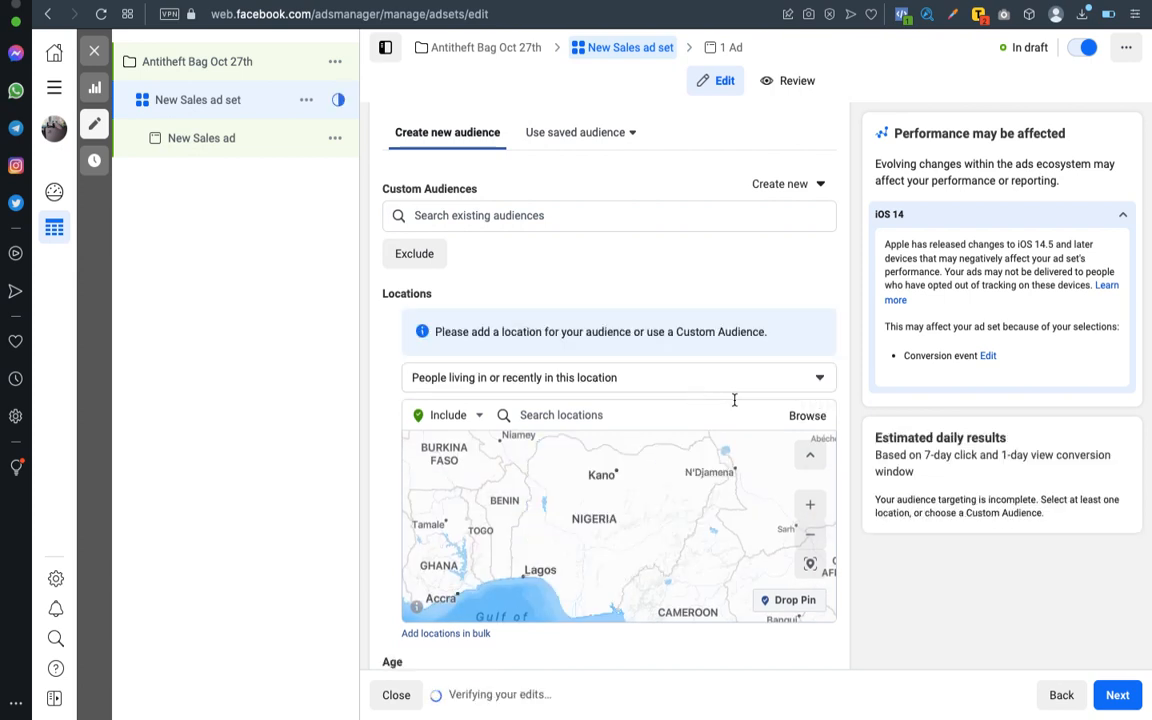
pyautogui.scroll(-2, 790, 390)
pyautogui.scroll(2, 791, 387)
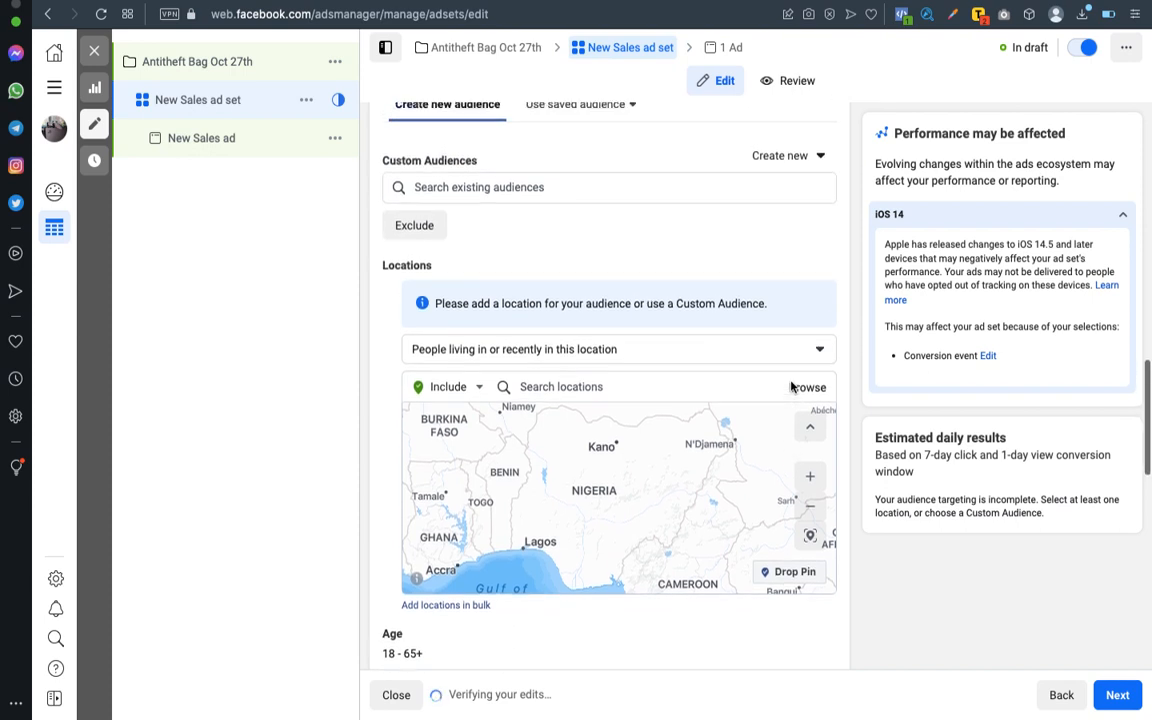
pyautogui.click(763, 348)
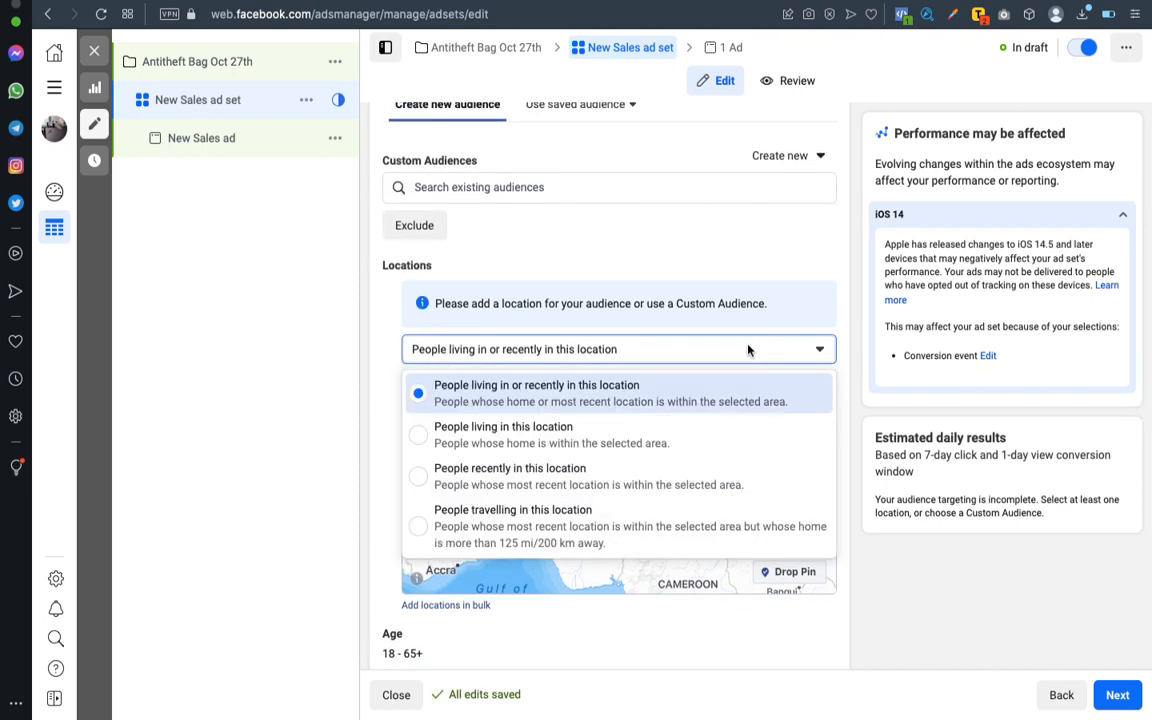
pyautogui.click(748, 348)
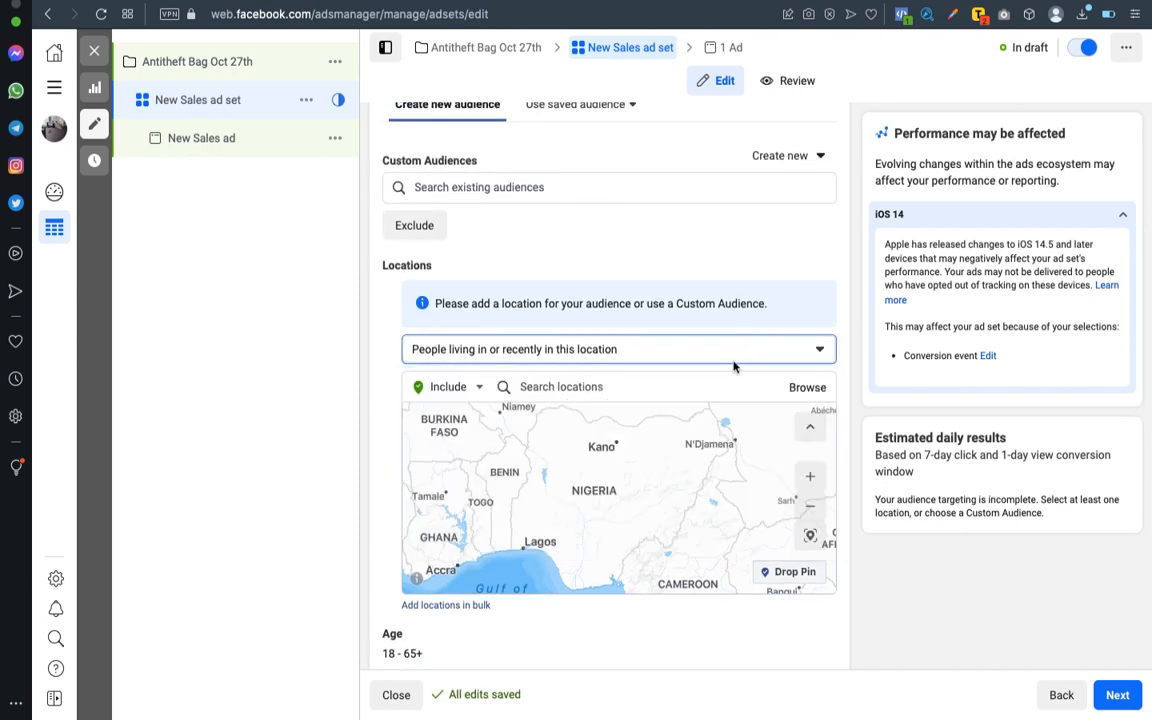
# Step: Search the locations for "Lagos State" and include the county Lagos, Nigeria in the audience
pyautogui.click(618, 386)
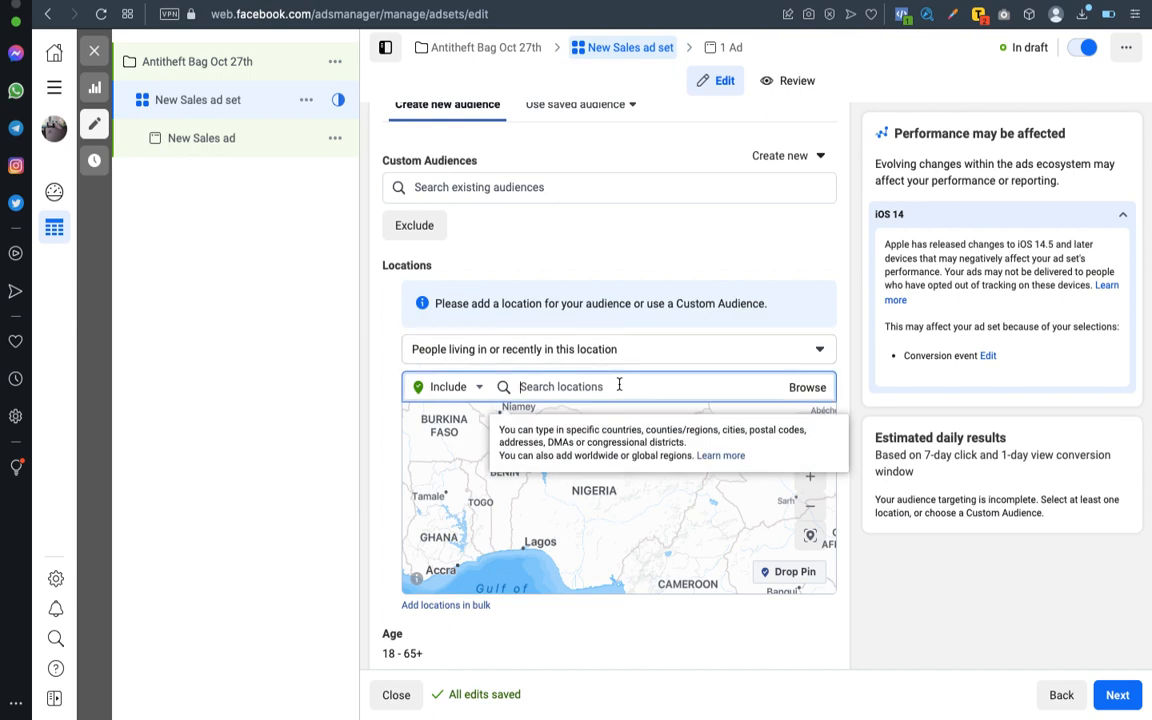
pyautogui.write('Lago')
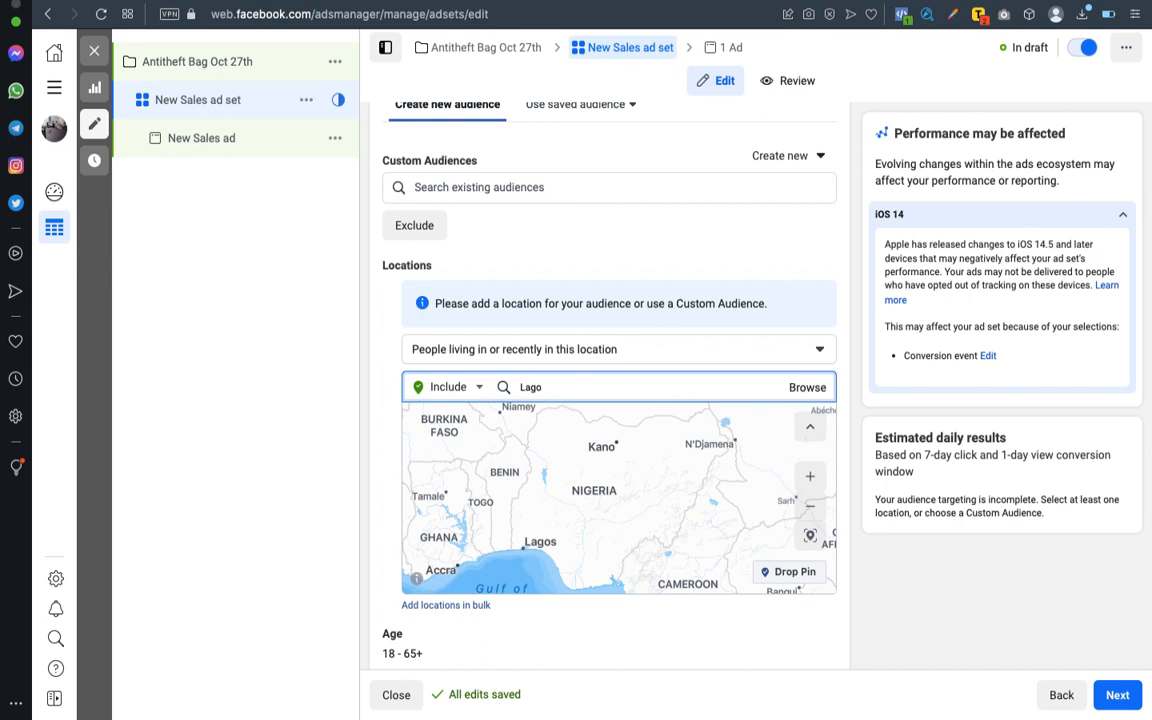
pyautogui.write('s State')
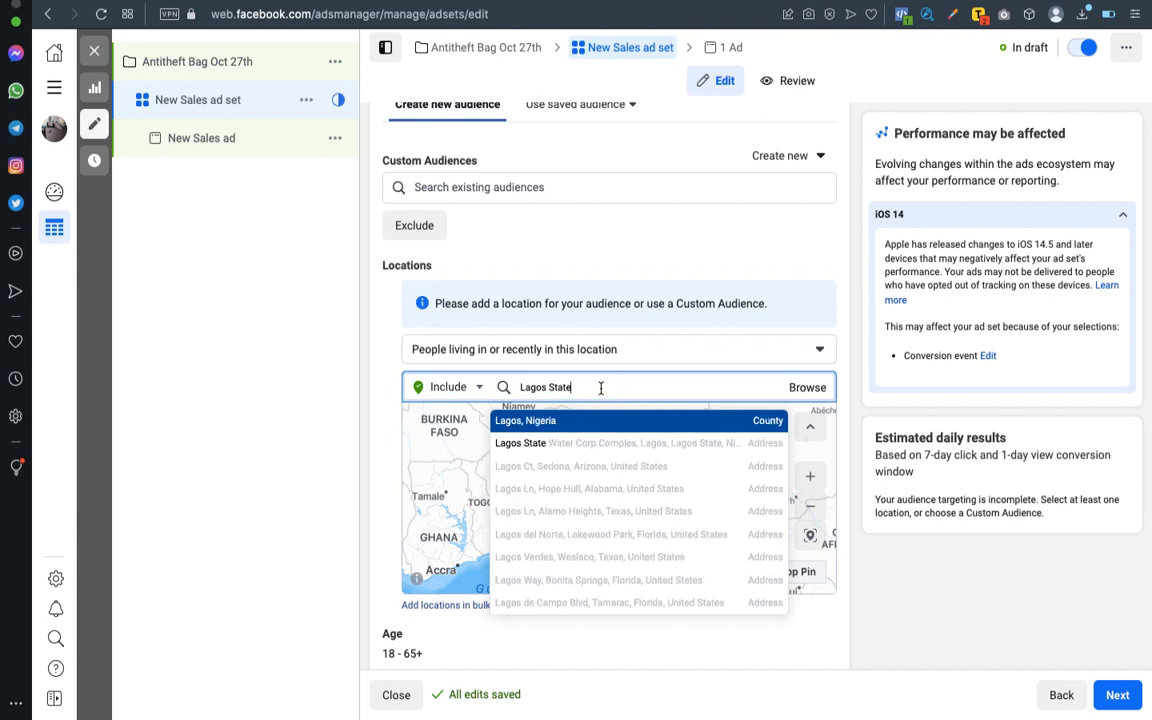
pyautogui.click(734, 421)
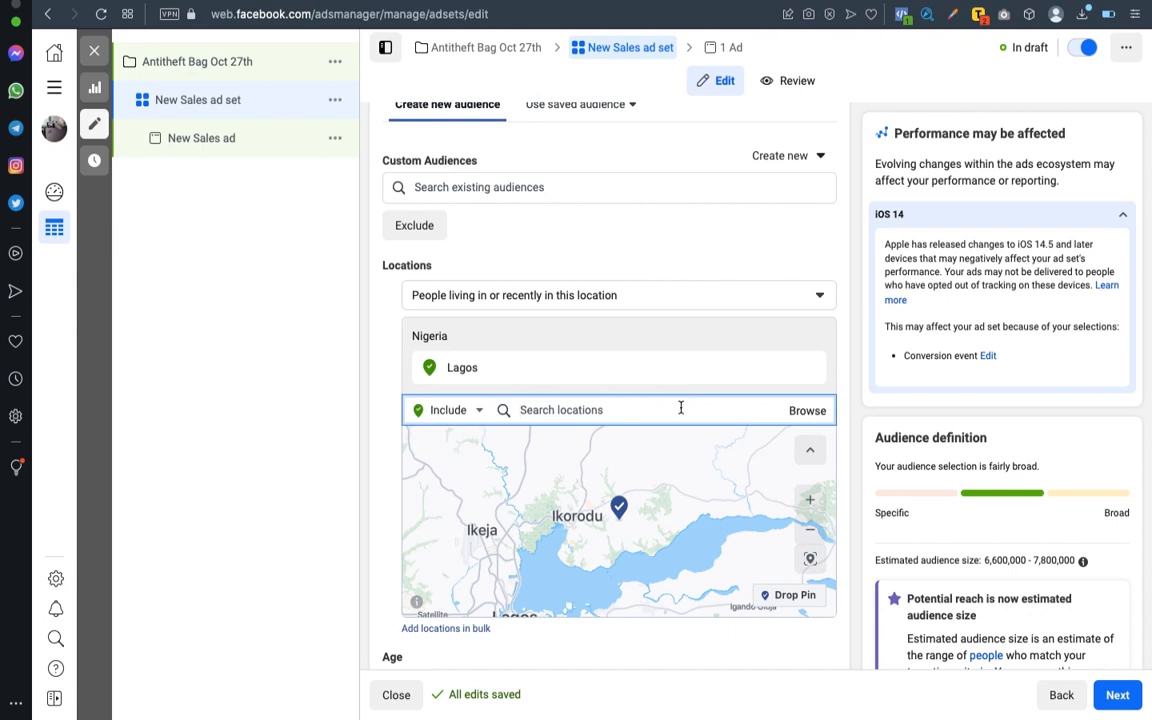
# Step: Search the locations for "Port Harcourt" and include the city Port Harcourt, Rivers State, Nigeria in the audience
pyautogui.write('Port')
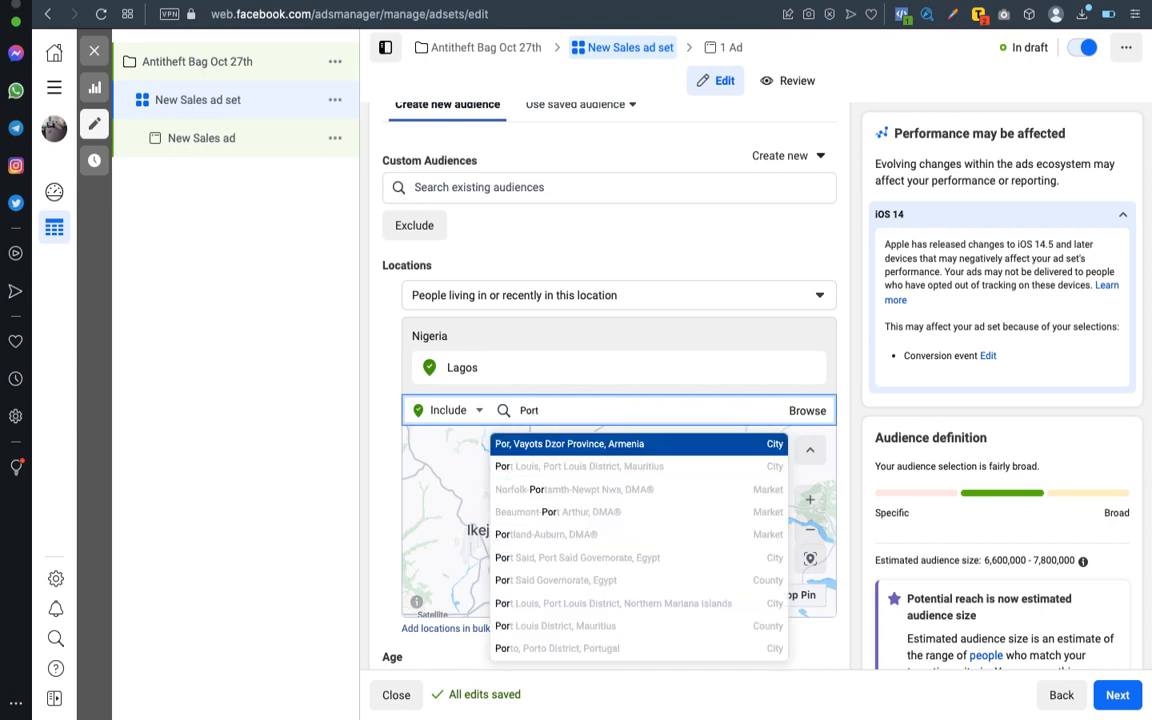
pyautogui.write(' Harcour')
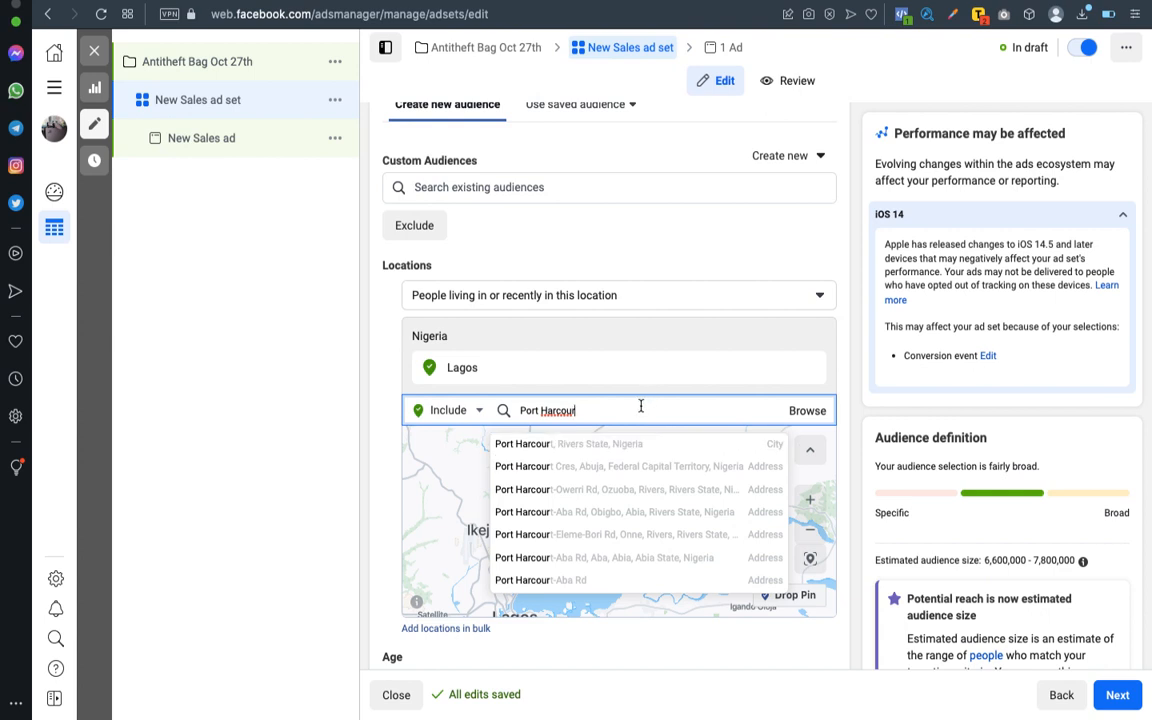
pyautogui.write('t')
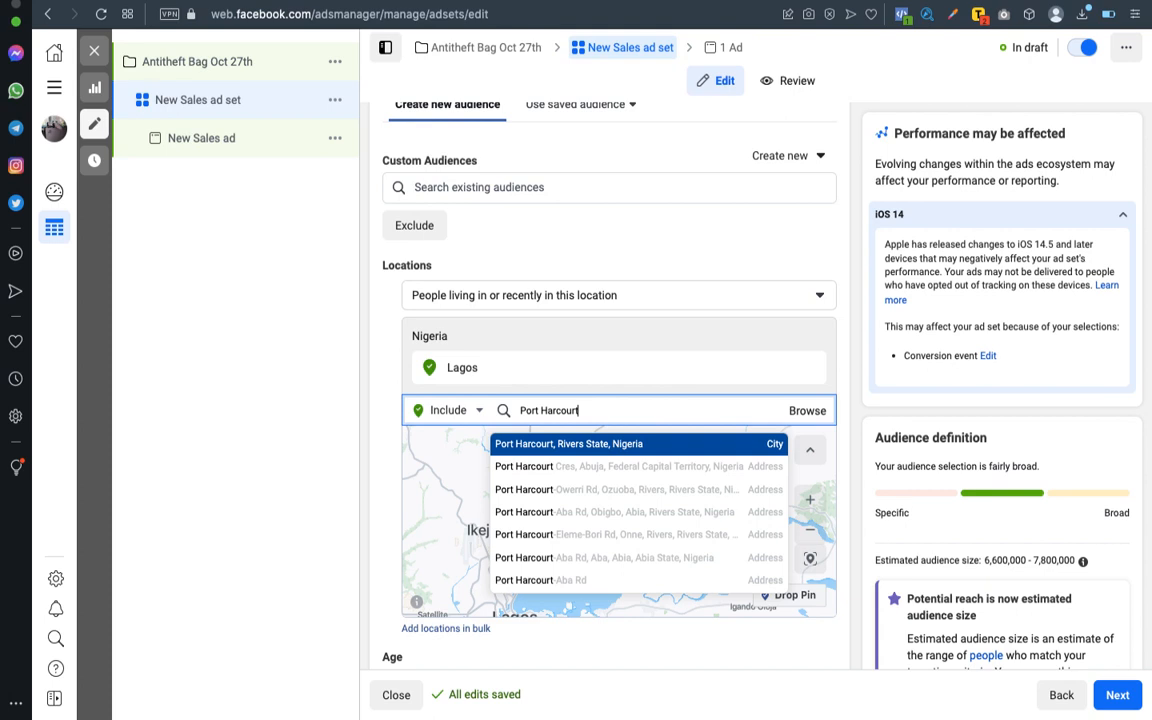
pyautogui.press('BackSpace')
pyautogui.press('BackSpace')
pyautogui.press('BackSpace')
pyautogui.press('BackSpace')
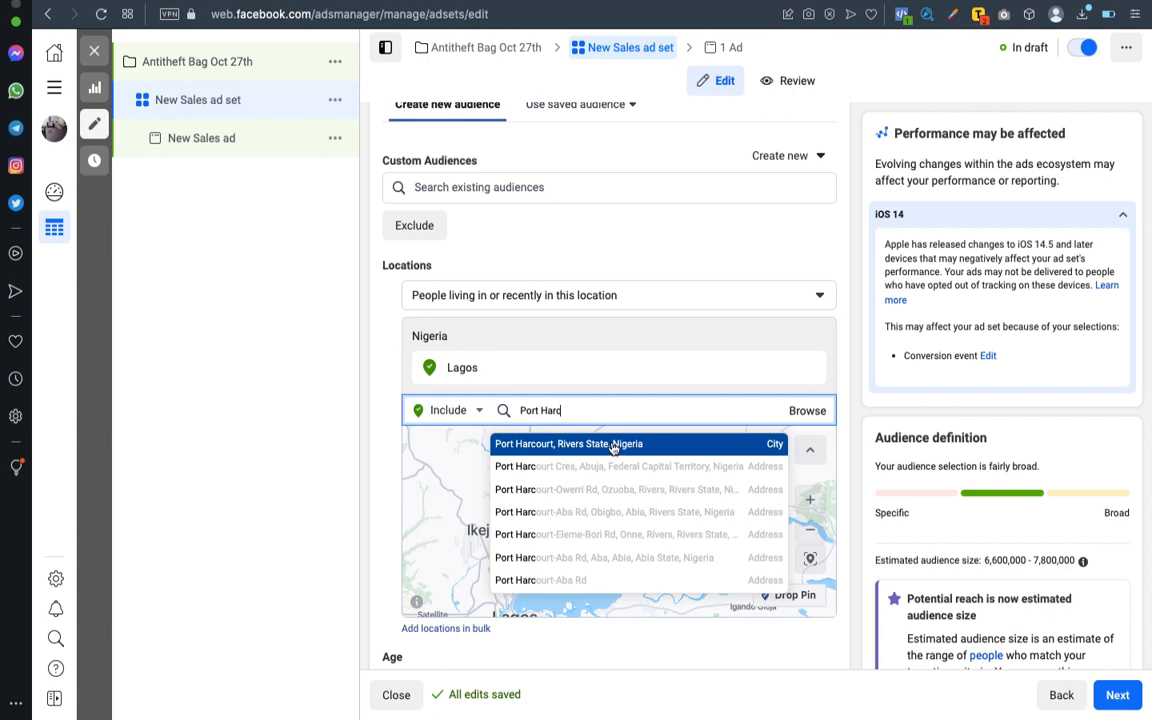
pyautogui.click(614, 445)
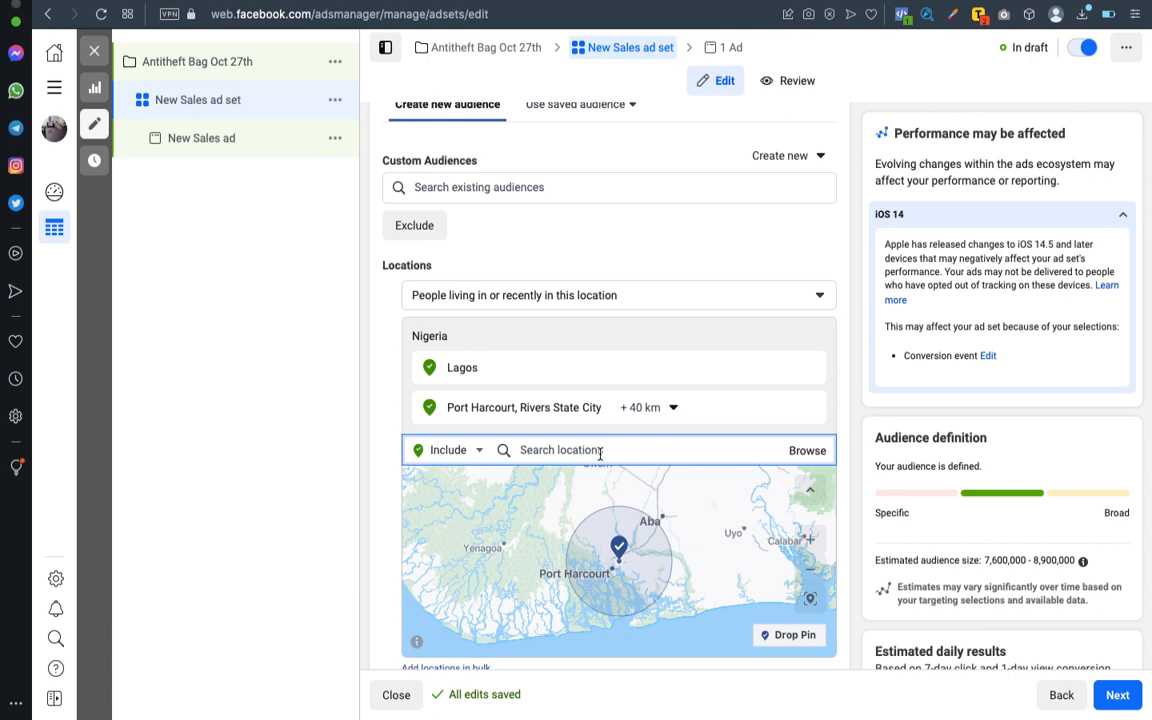
# Step: Include the city Abuja, Federal Capital Territory, and the county Kano State, Nigeria, in the audience's locations
pyautogui.write('Abuja')
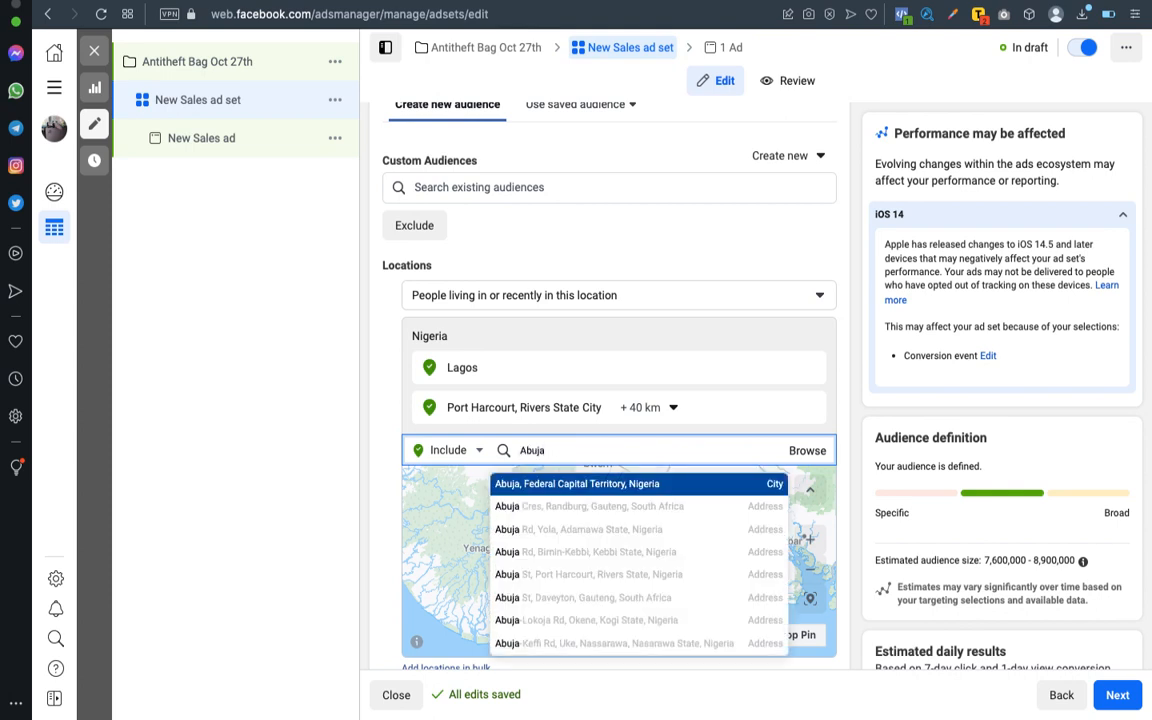
pyautogui.click(650, 484)
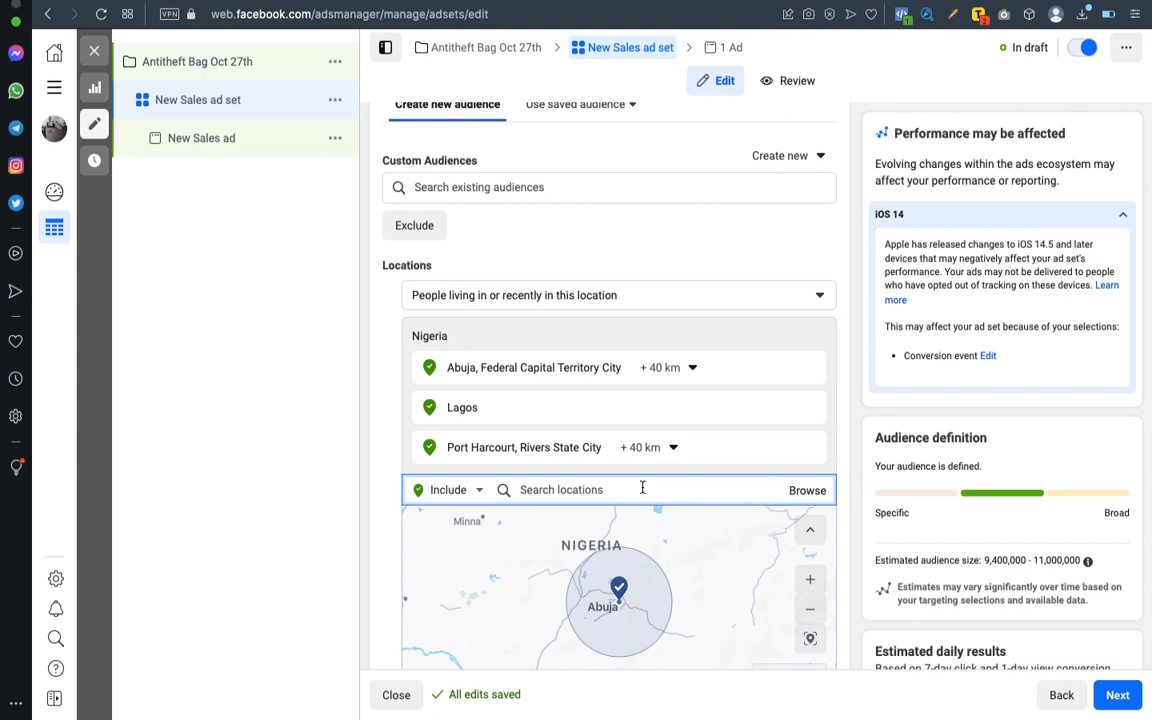
pyautogui.write('Kano')
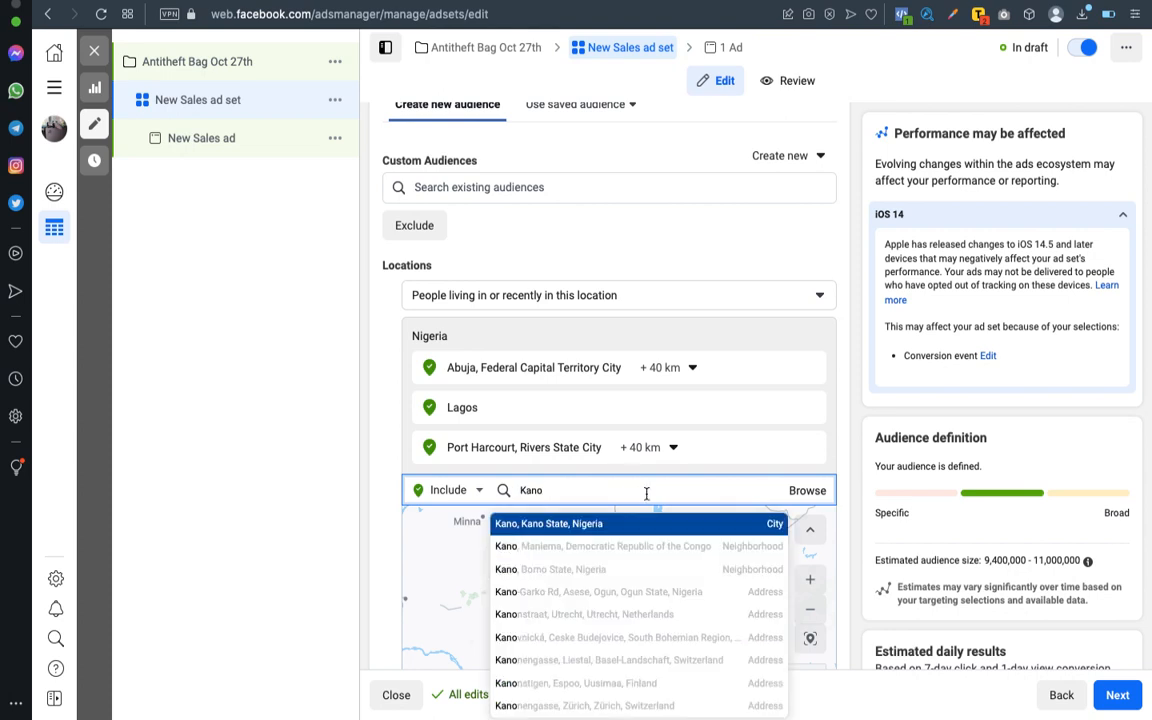
pyautogui.write(' state')
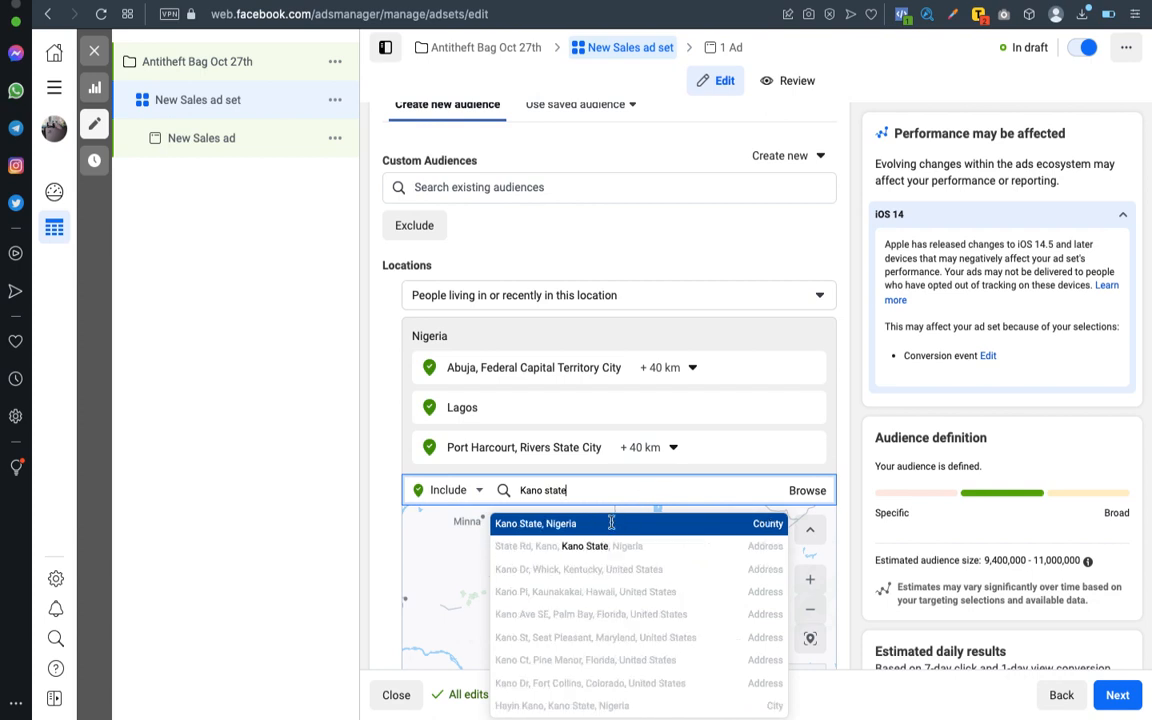
pyautogui.click(612, 524)
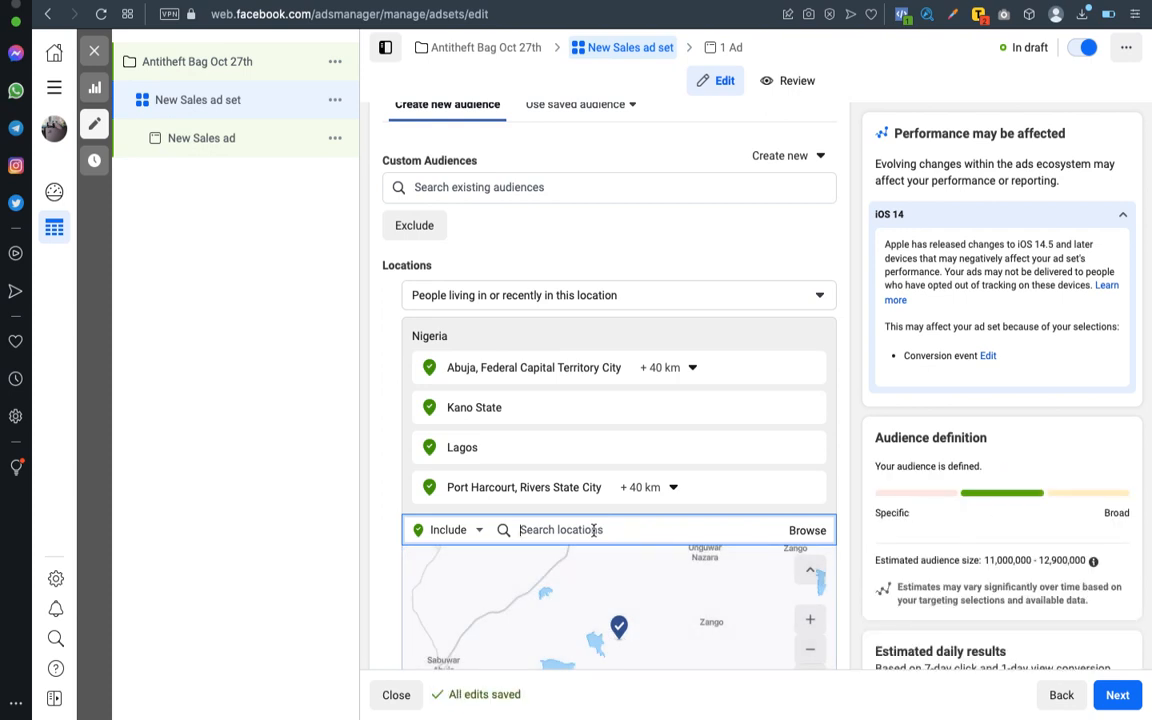
# Step: Include the city Owerri, Imo State, and the county Delta State, Nigeria, in the audience's locations
pyautogui.write('Owerri')
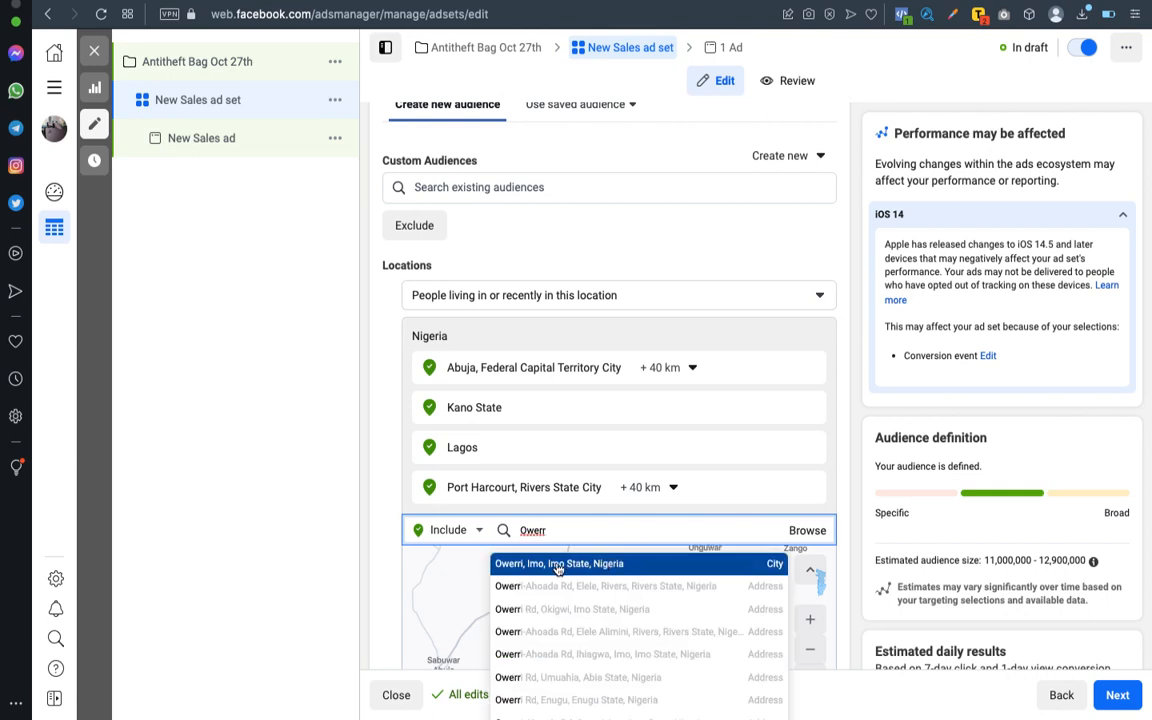
pyautogui.click(620, 565)
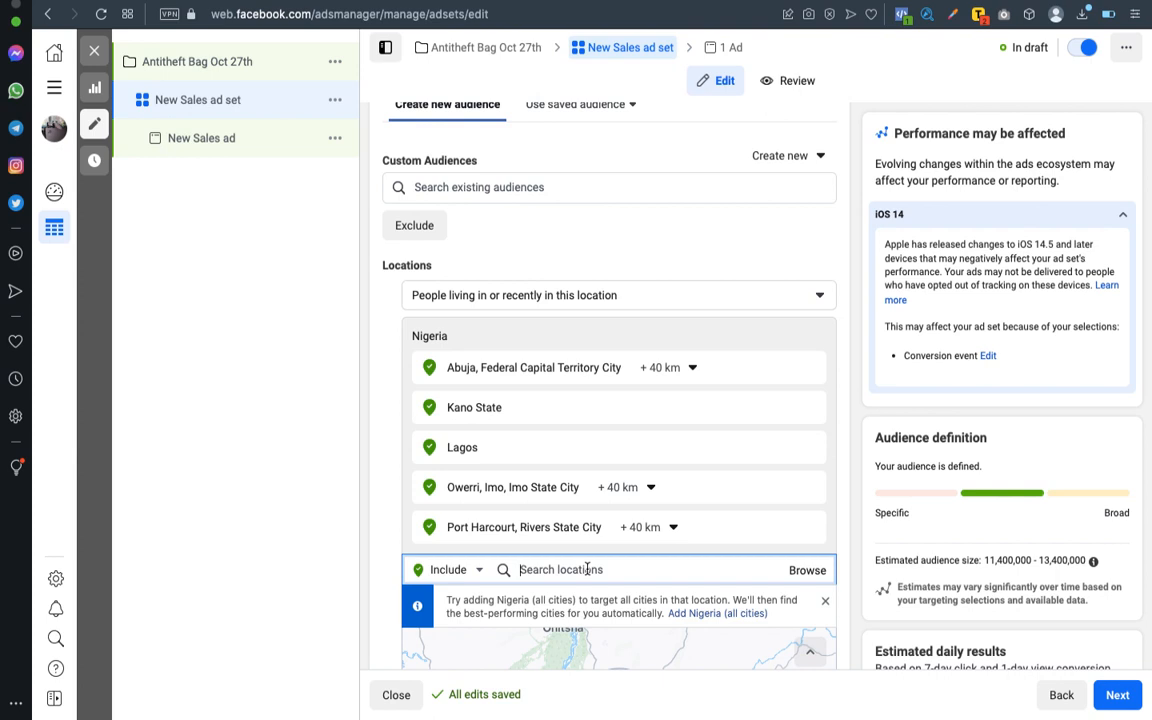
pyautogui.write('Delta State')
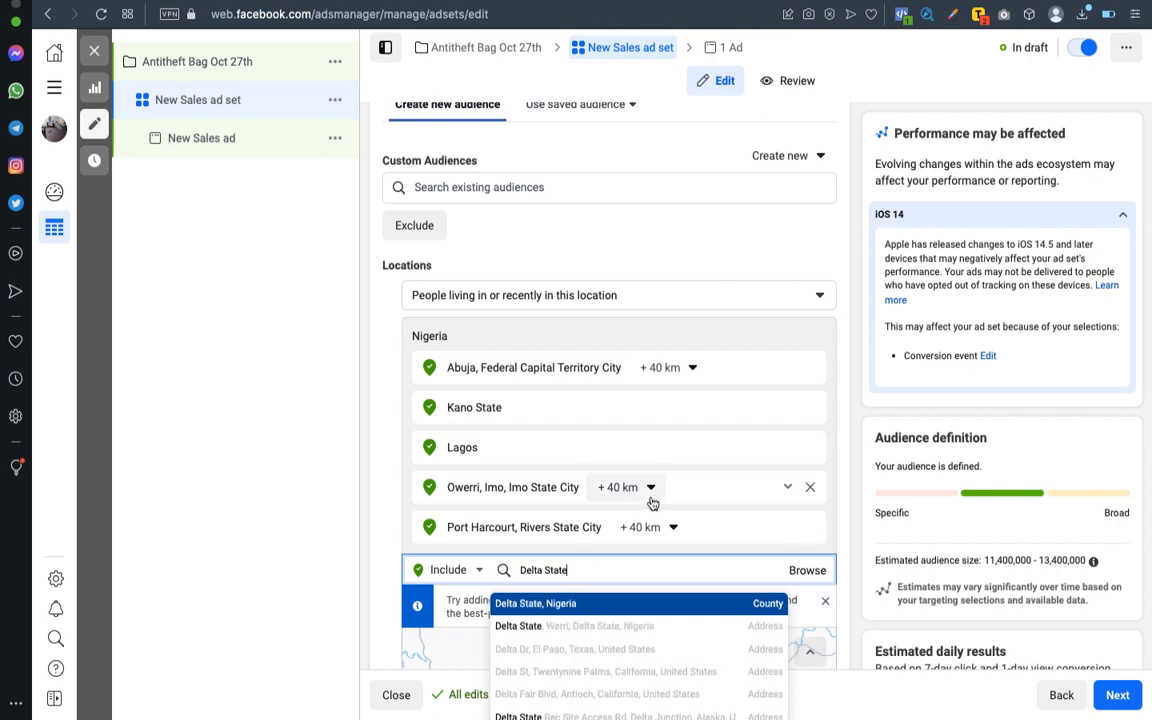
pyautogui.scroll(-2, 650, 498)
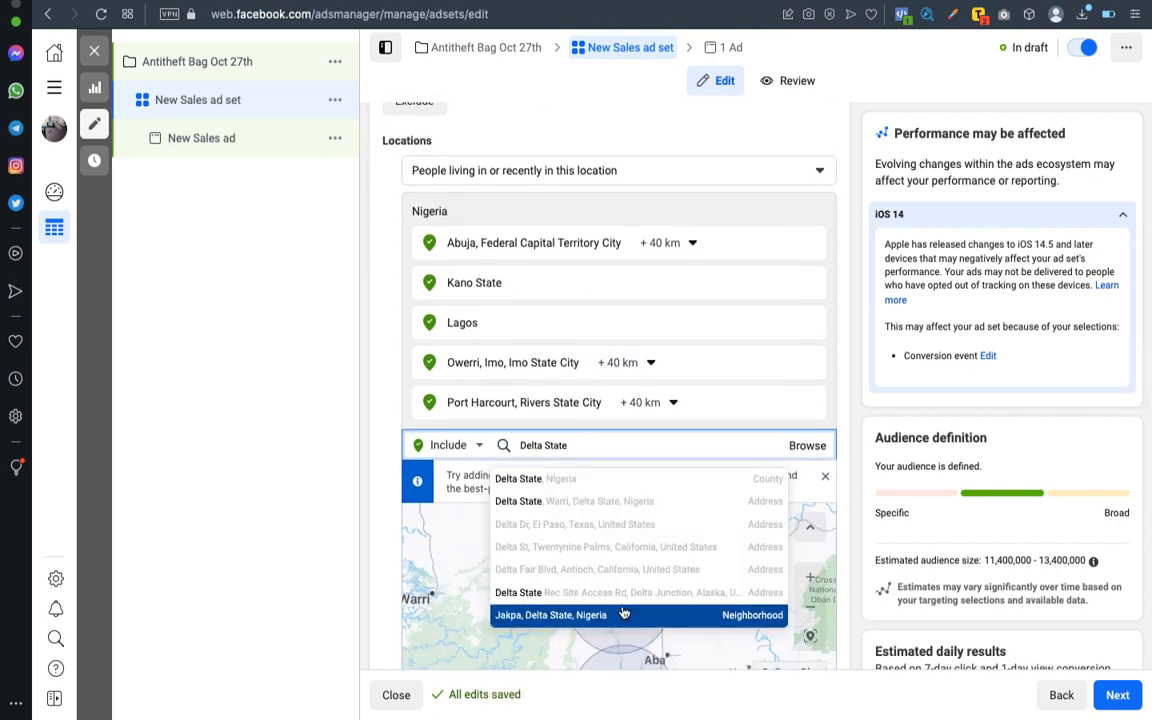
pyautogui.click(613, 488)
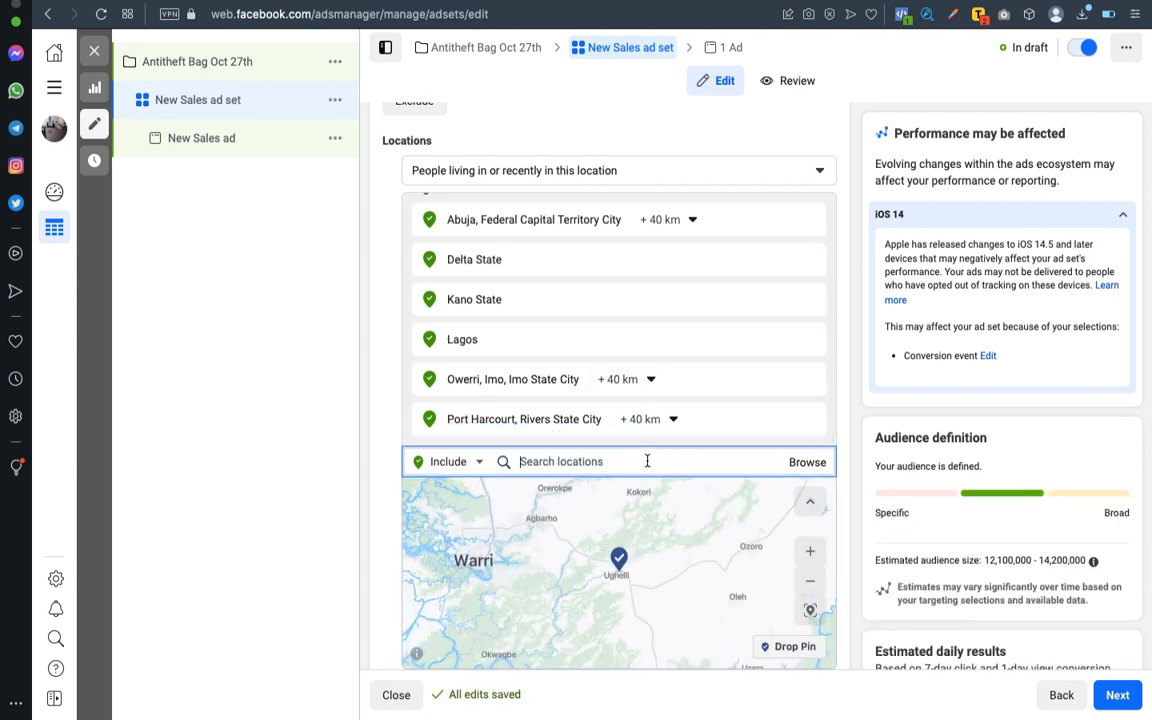
# Step: Search the locations for "Kaduna State", include the county Kaduna State, Nigeria, and check the list of included locations
pyautogui.write('Kaduna State')
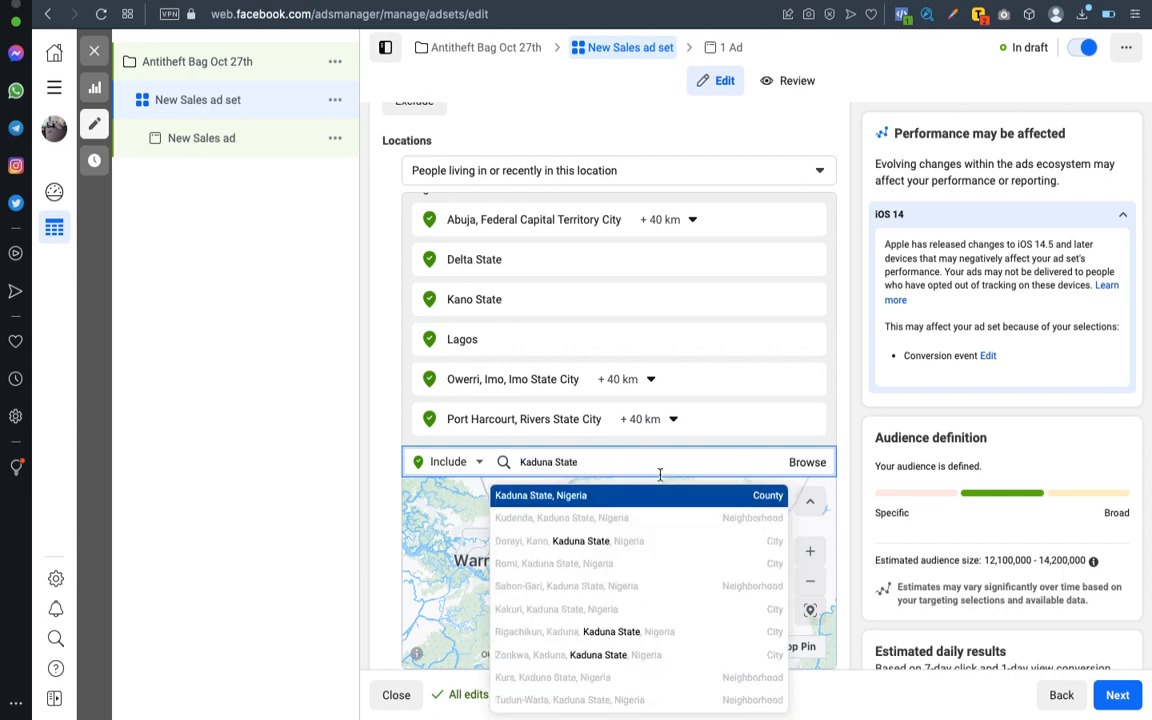
pyautogui.click(634, 497)
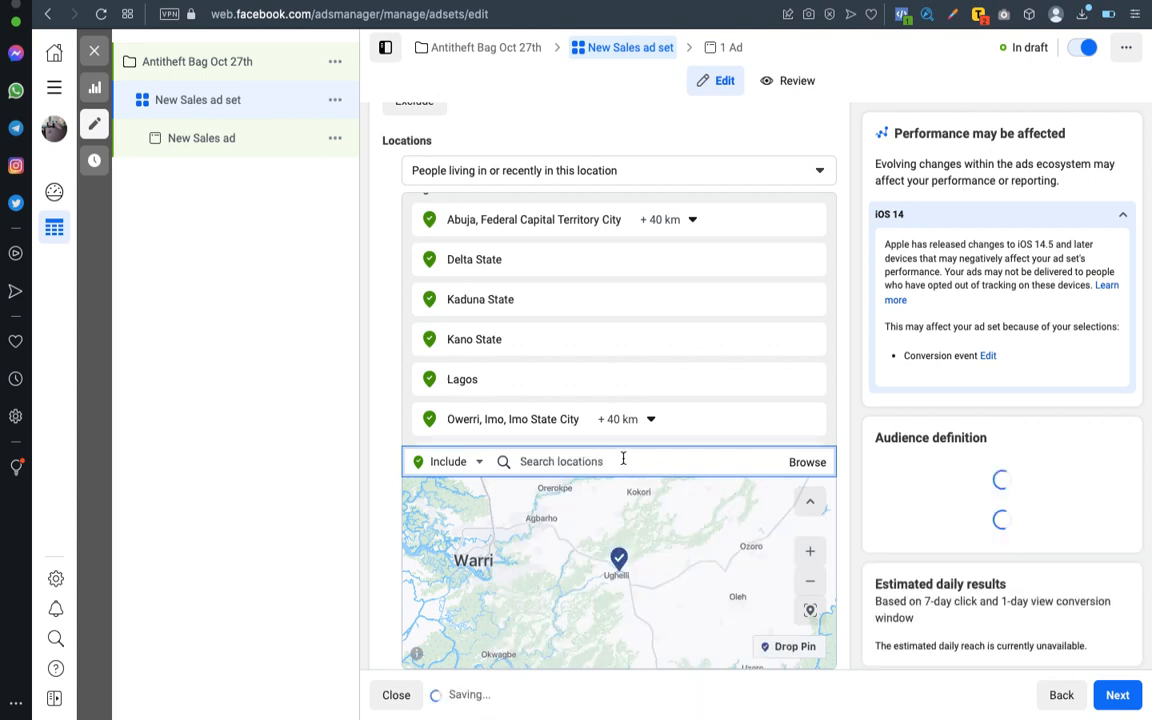
pyautogui.scroll(-1, 574, 300)
pyautogui.scroll(2, 553, 270)
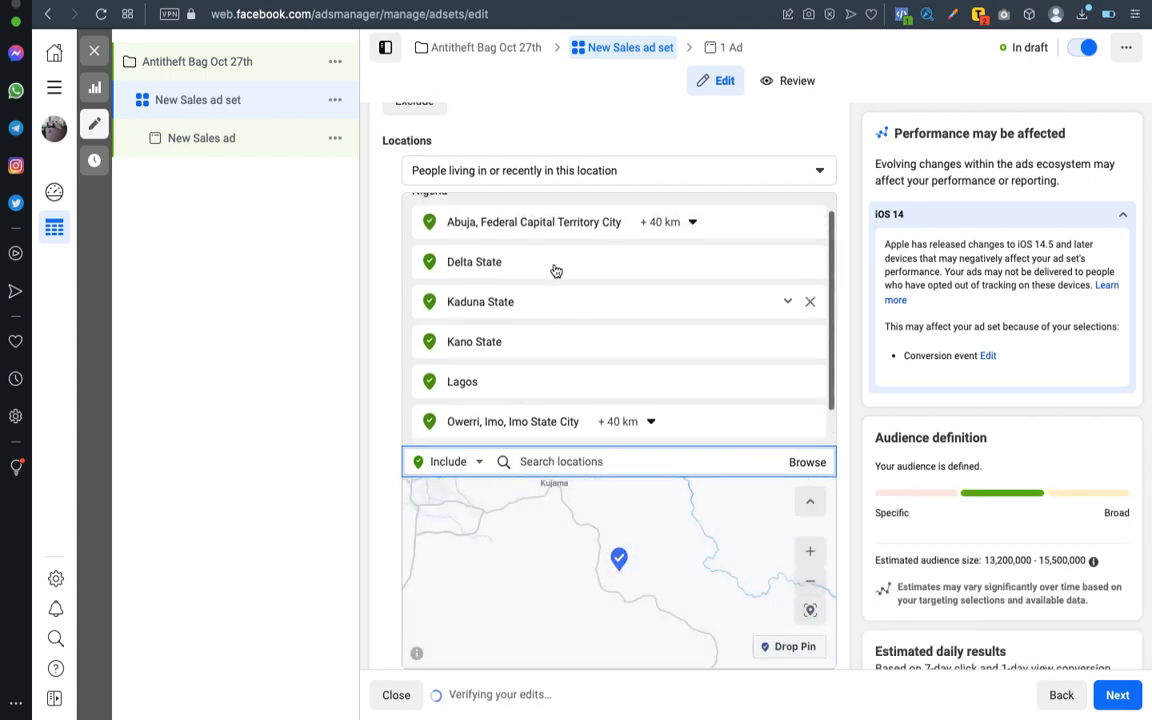
pyautogui.scroll(-2, 534, 258)
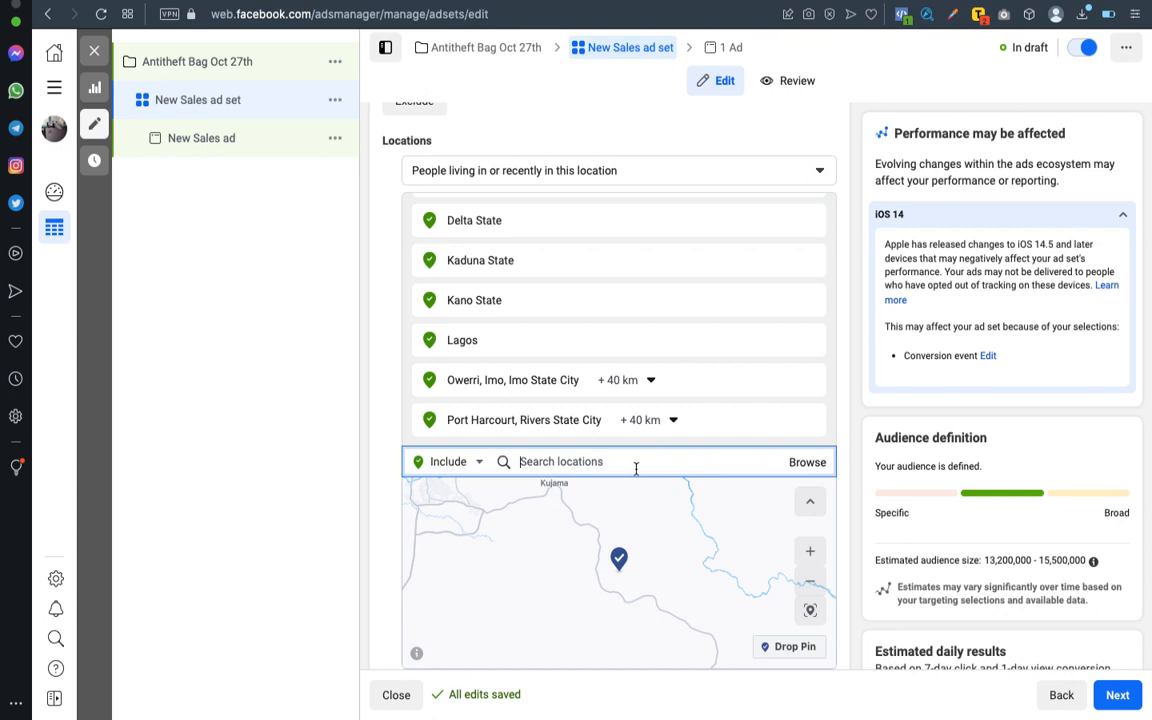
pyautogui.click(368, 387)
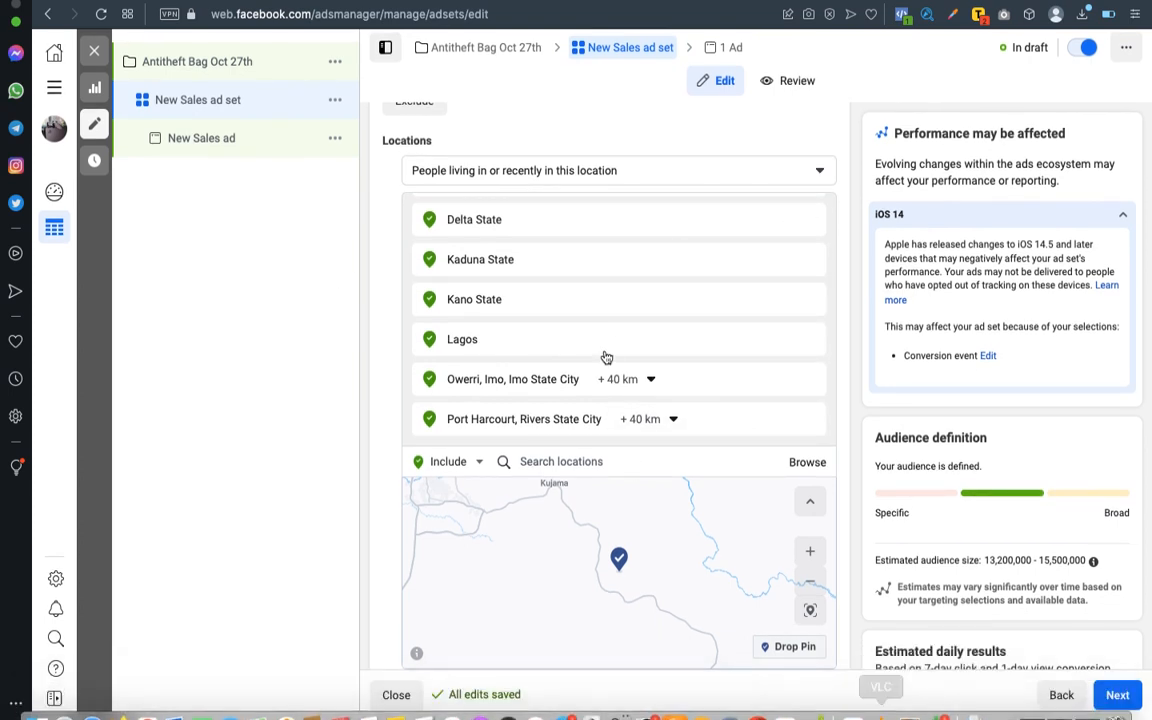
# Step: Open the audience's age range for editing and set the minimum age to 22
pyautogui.scroll(-8, 606, 357)
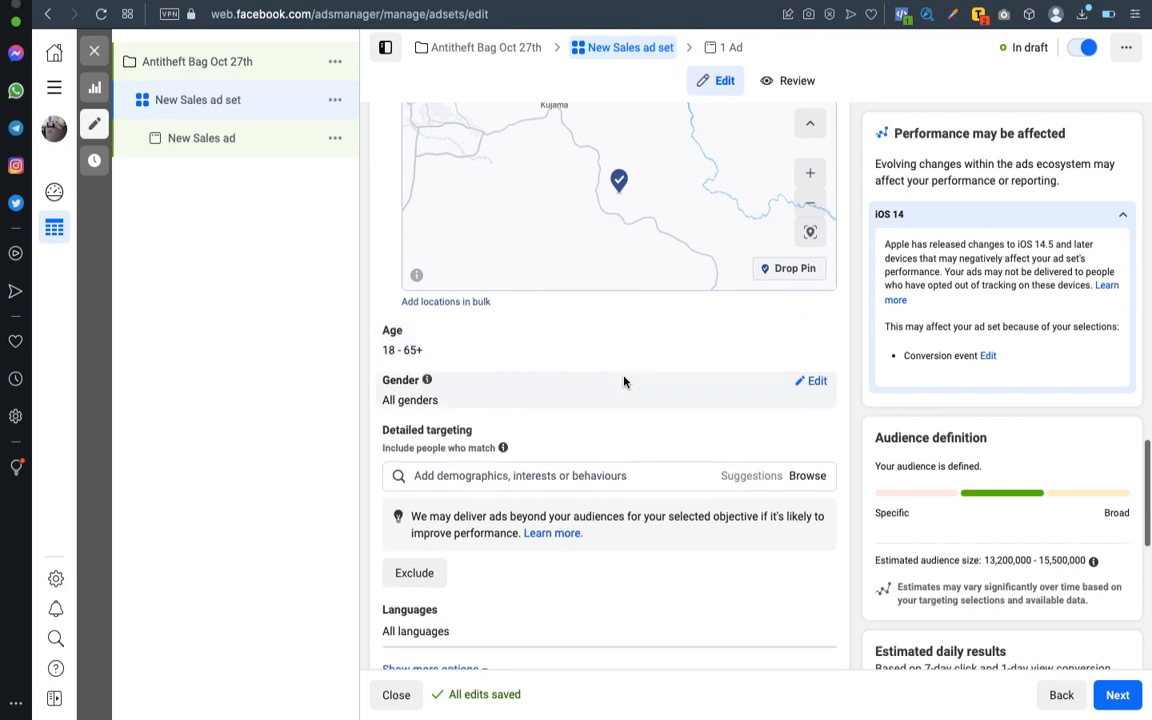
pyautogui.scroll(-2, 624, 381)
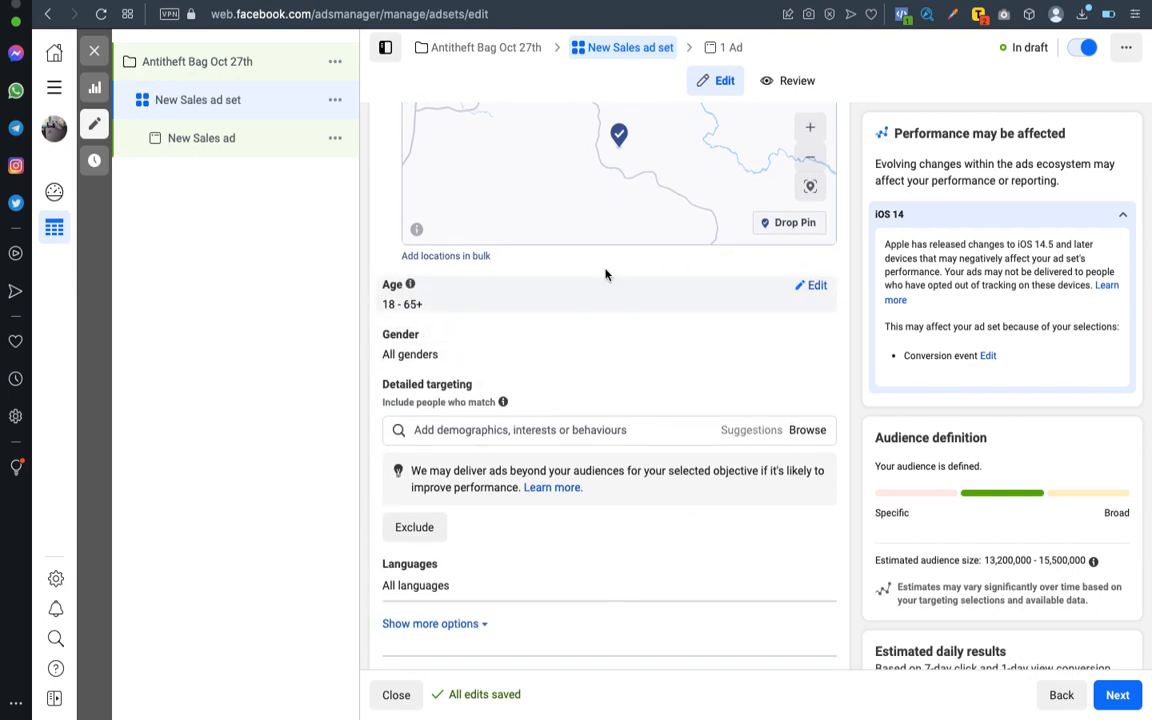
pyautogui.click(811, 290)
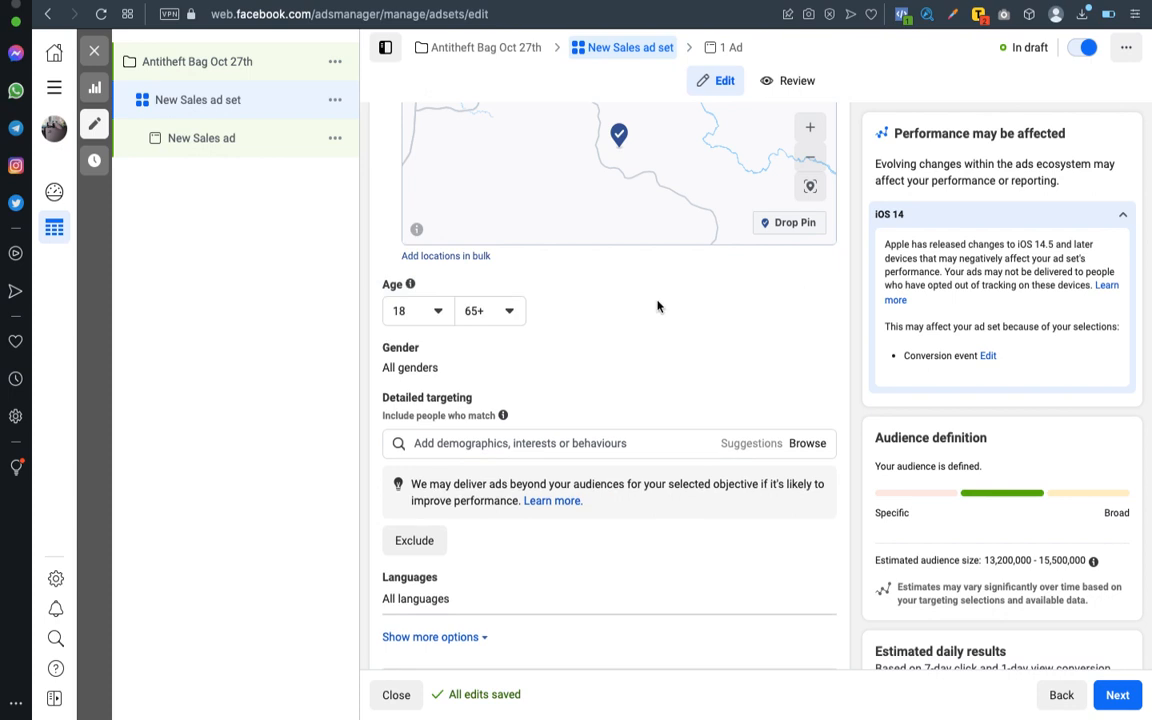
pyautogui.click(436, 312)
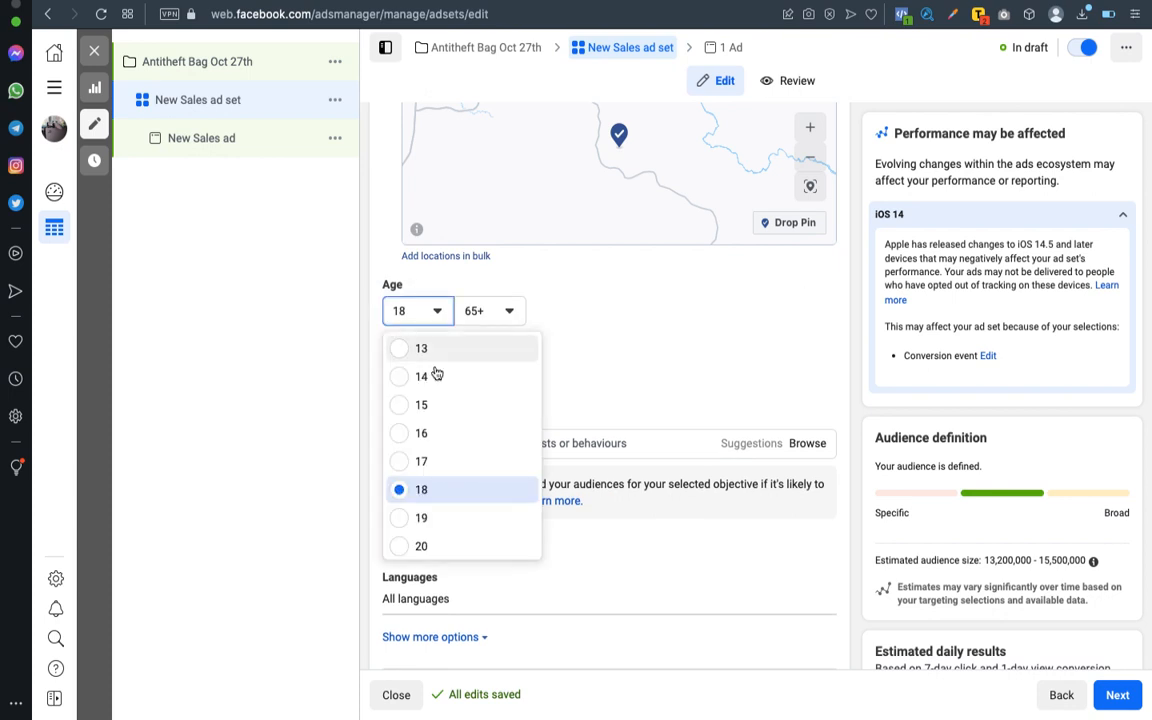
pyautogui.scroll(-3, 430, 470)
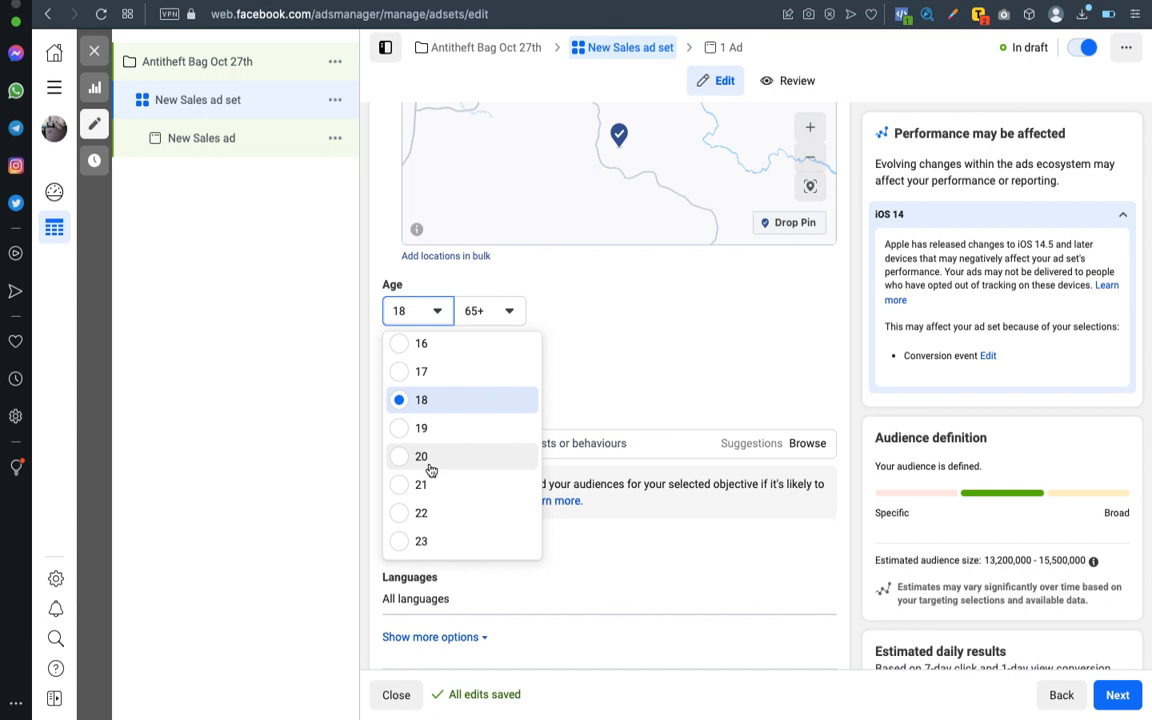
pyautogui.scroll(-1, 431, 470)
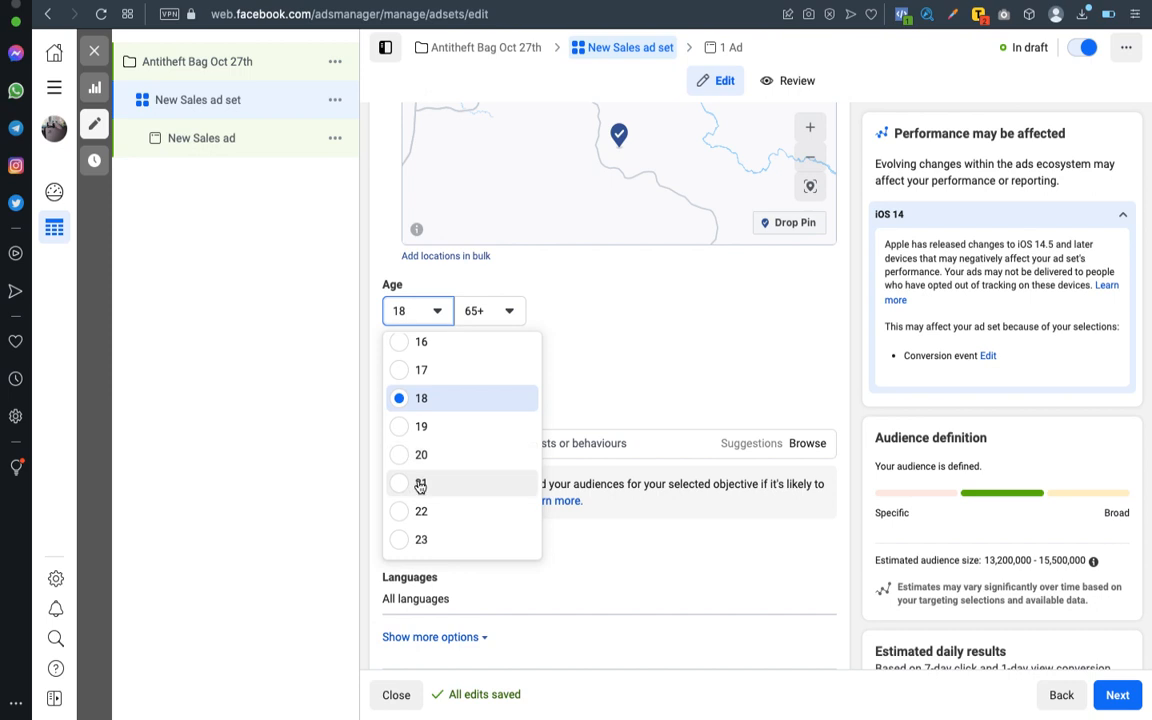
pyautogui.scroll(-2, 431, 456)
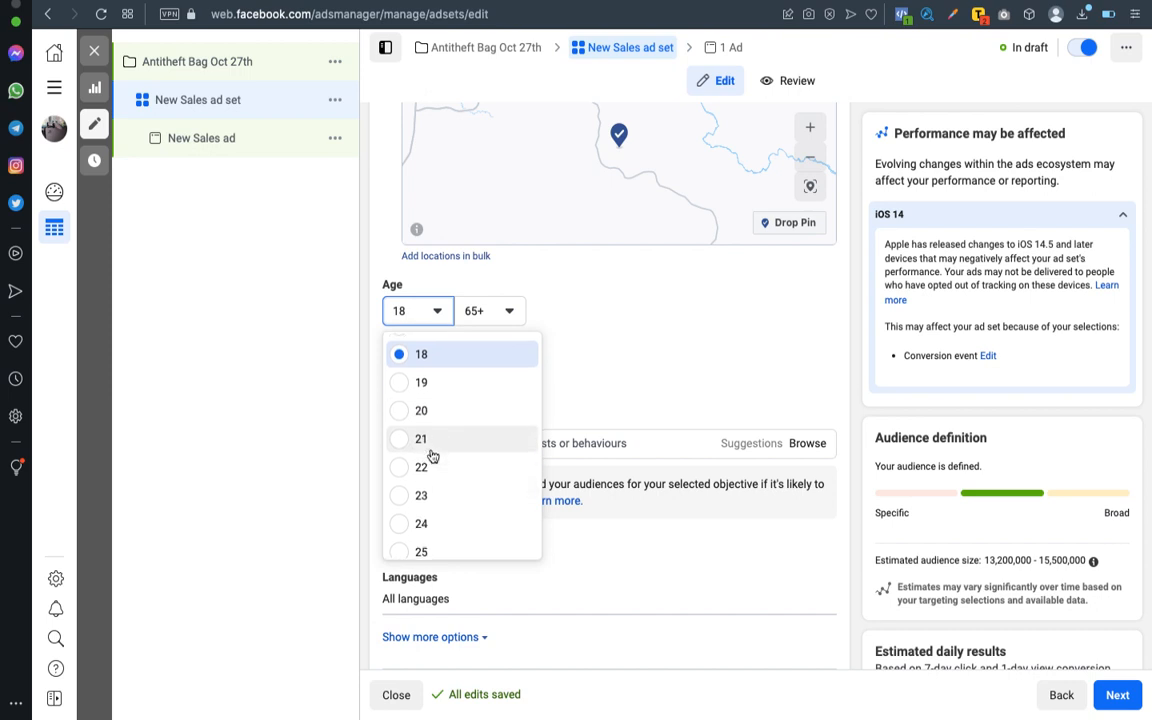
pyautogui.scroll(-2, 431, 456)
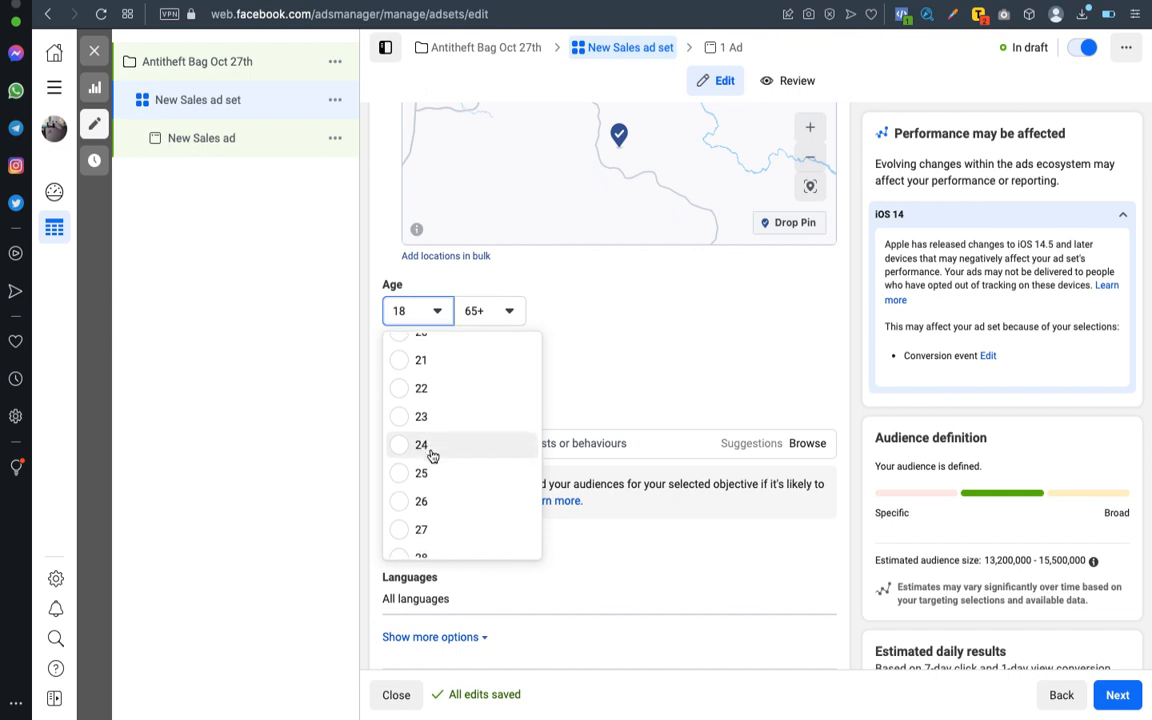
pyautogui.scroll(1, 431, 456)
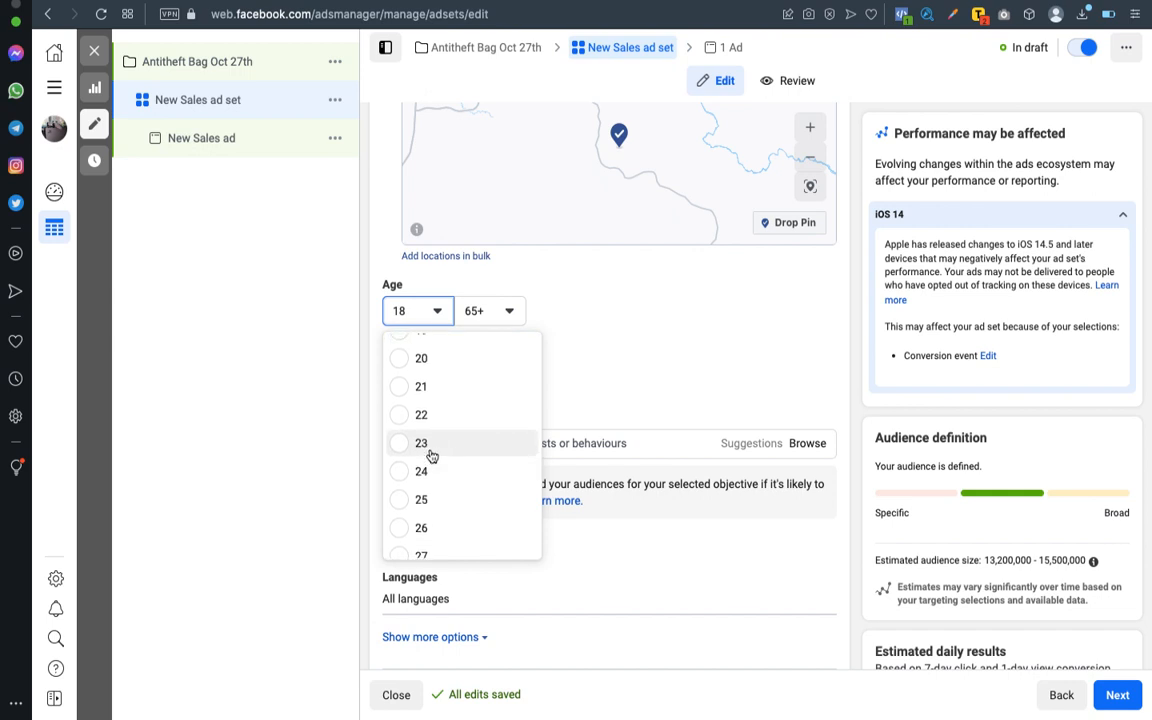
pyautogui.scroll(2, 427, 438)
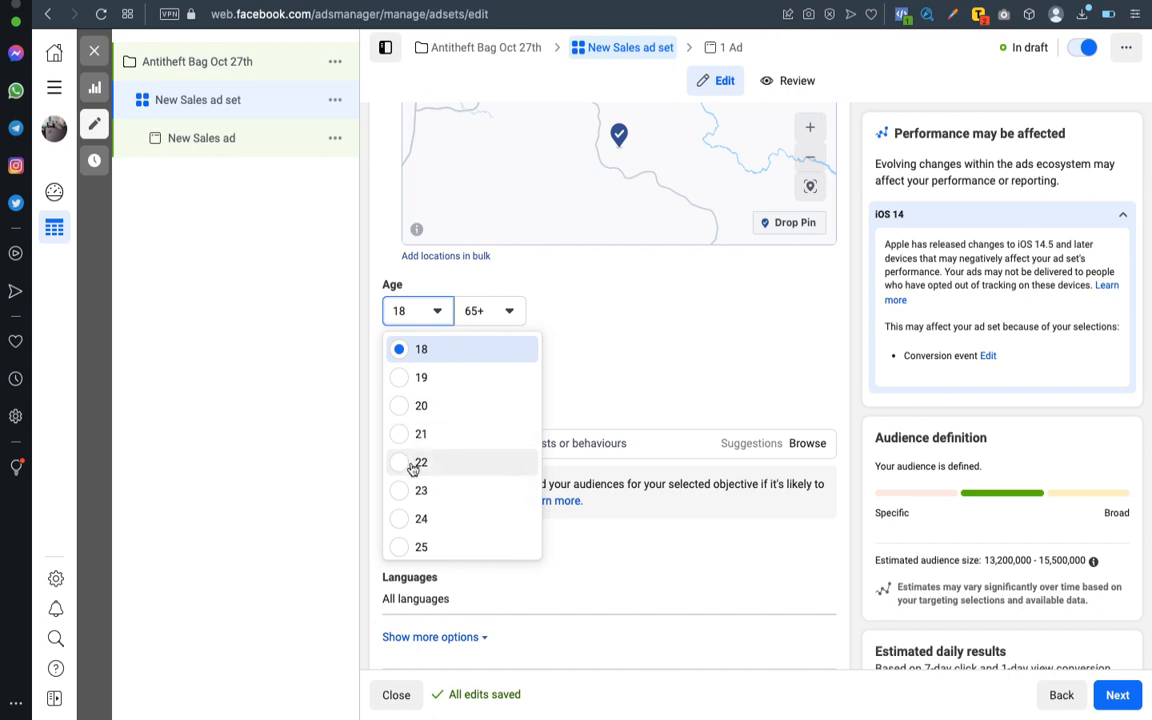
pyautogui.click(404, 465)
pyautogui.scroll(-1, 593, 369)
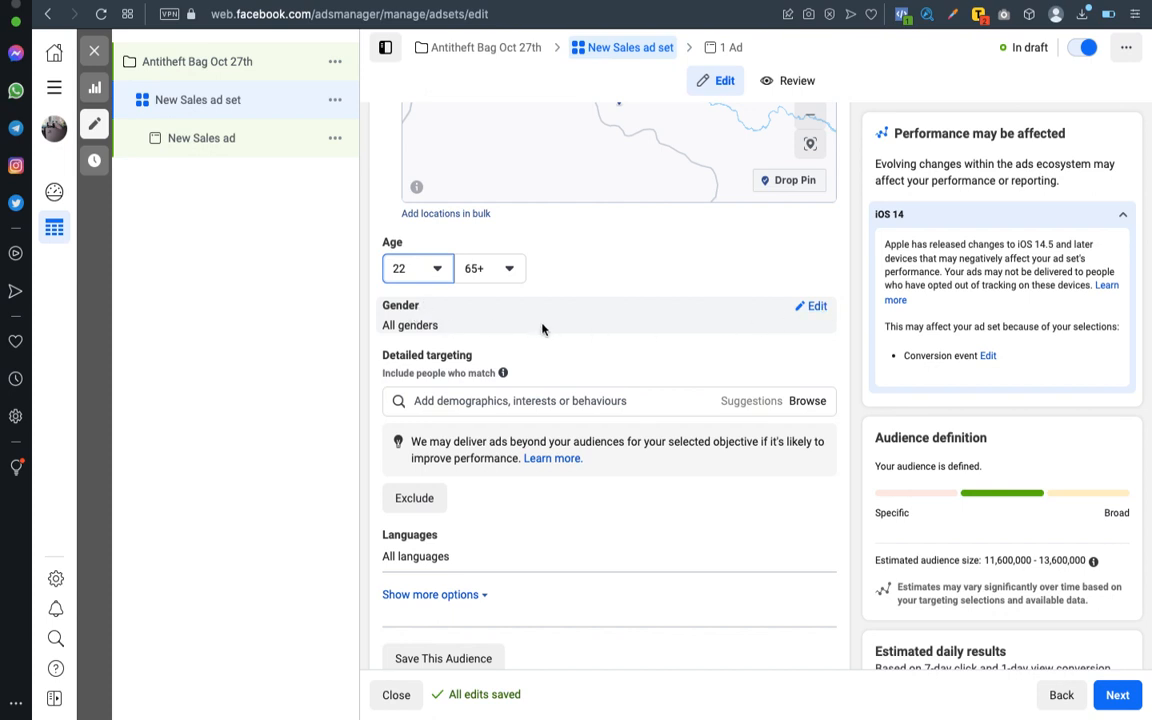
# Step: Search the detailed targeting for "Safety" and add the job title Safety Officer to the audience
pyautogui.scroll(1, 542, 329)
pyautogui.scroll(-1, 542, 329)
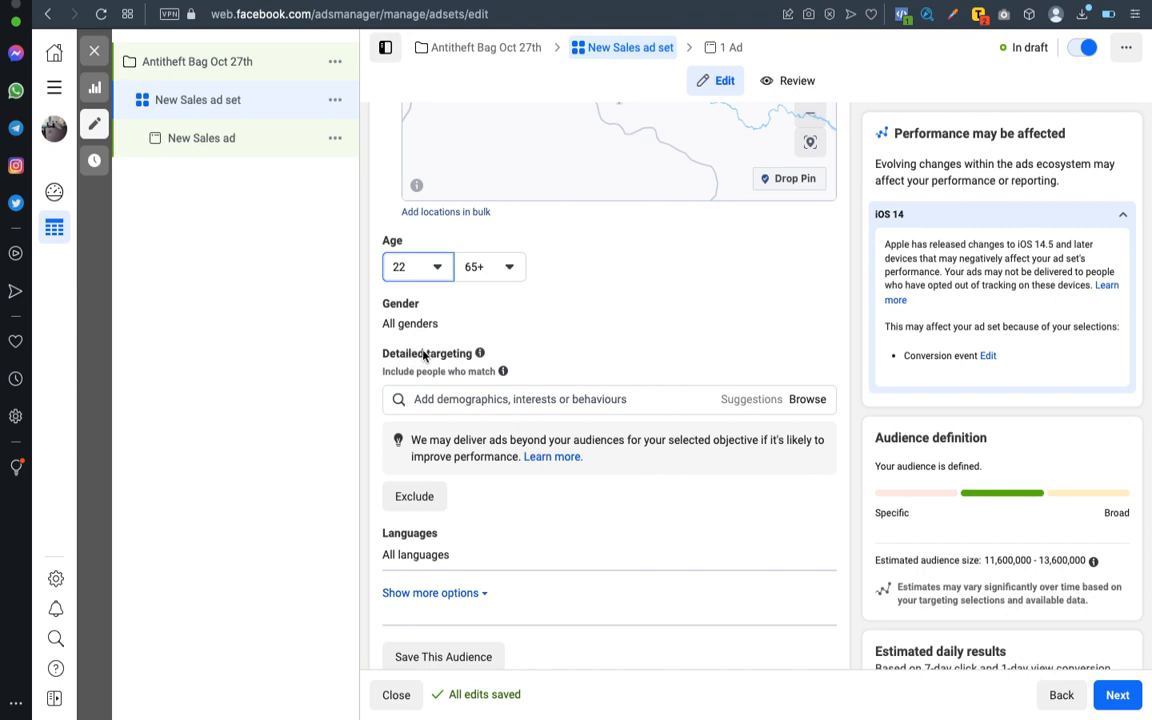
pyautogui.click(501, 398)
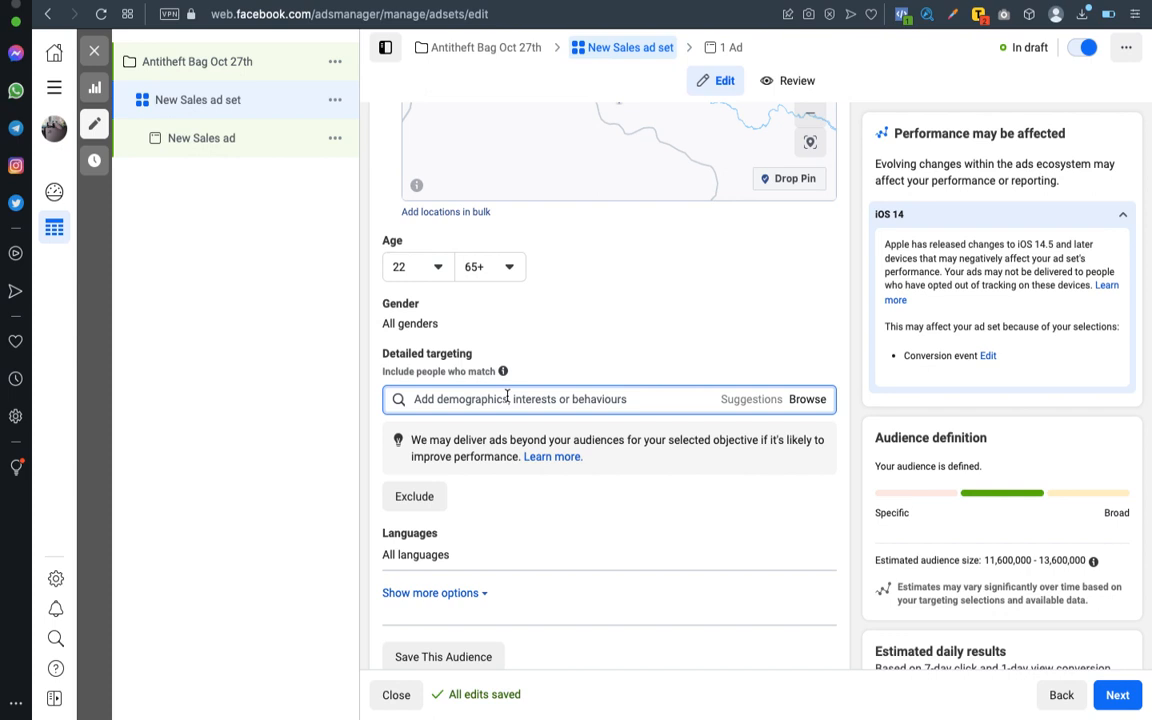
pyautogui.write('Safety')
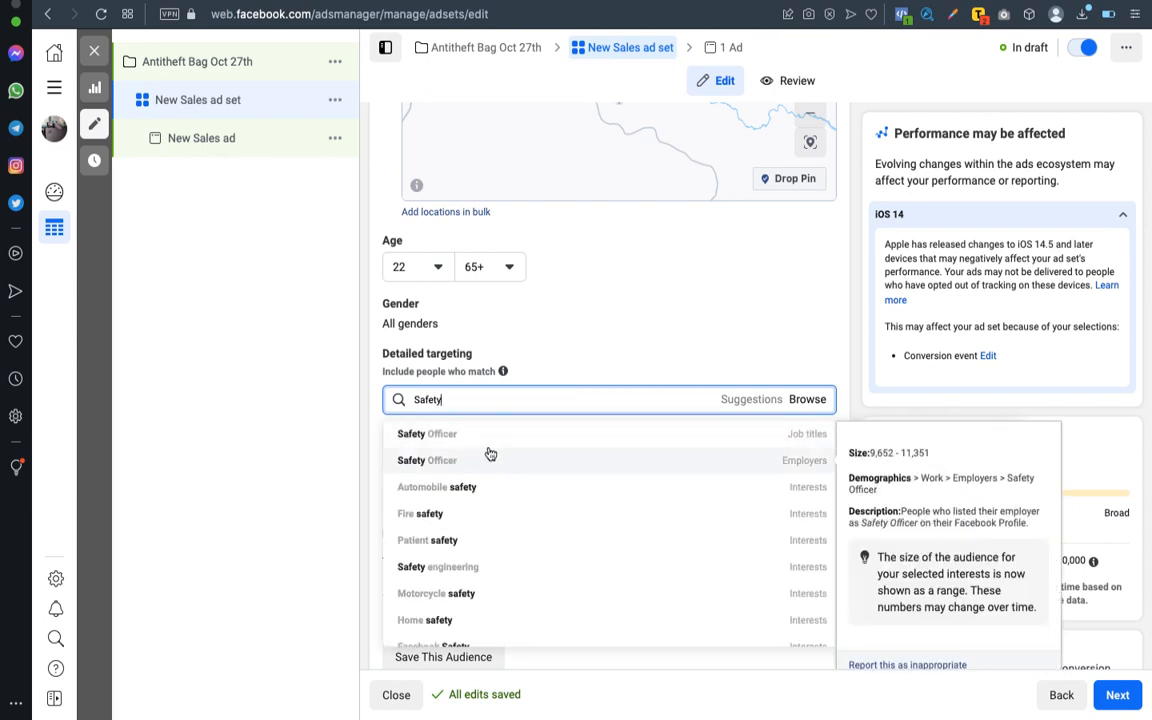
pyautogui.click(564, 441)
pyautogui.scroll(-1, 593, 480)
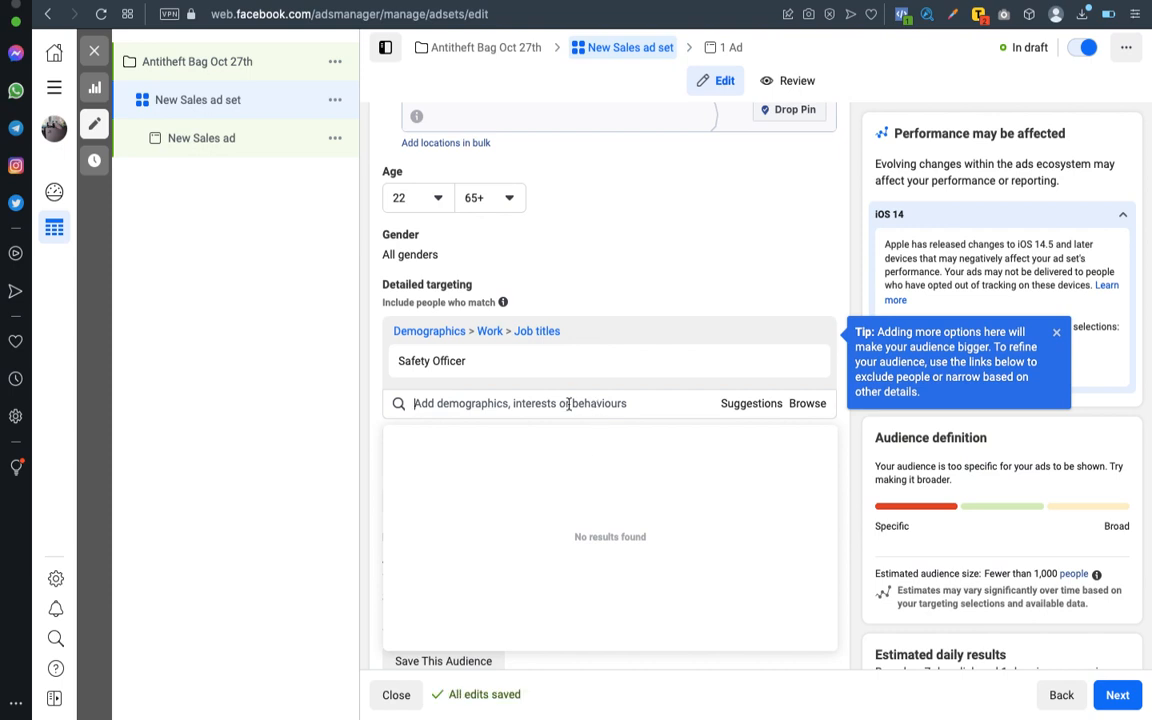
# Step: Add the job title Health and Safety Manager to the detailed targeting from the suggested options
pyautogui.click(751, 405)
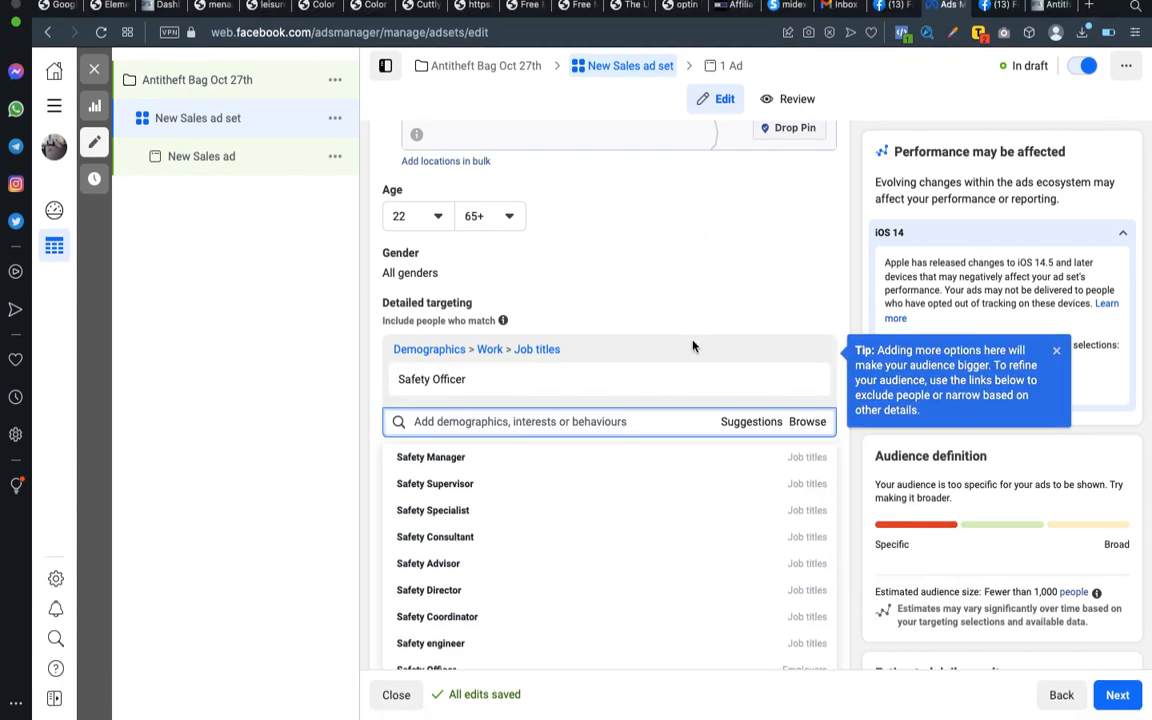
pyautogui.scroll(-1, 607, 501)
pyautogui.scroll(-3, 608, 502)
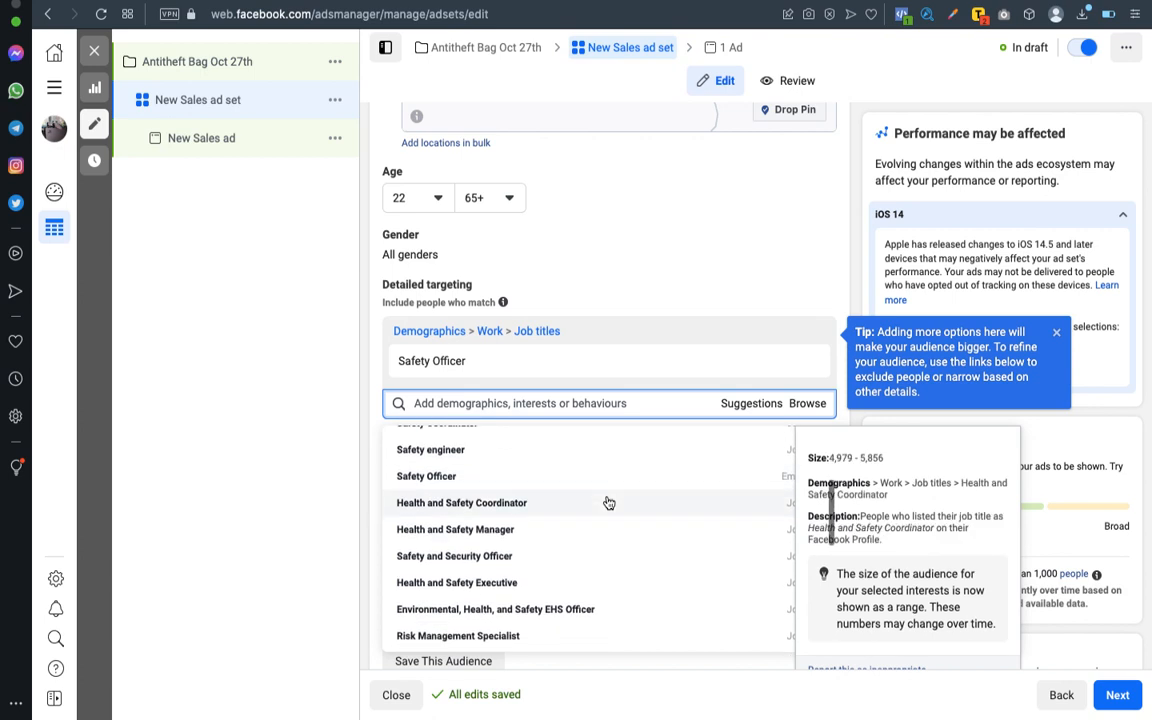
pyautogui.click(538, 529)
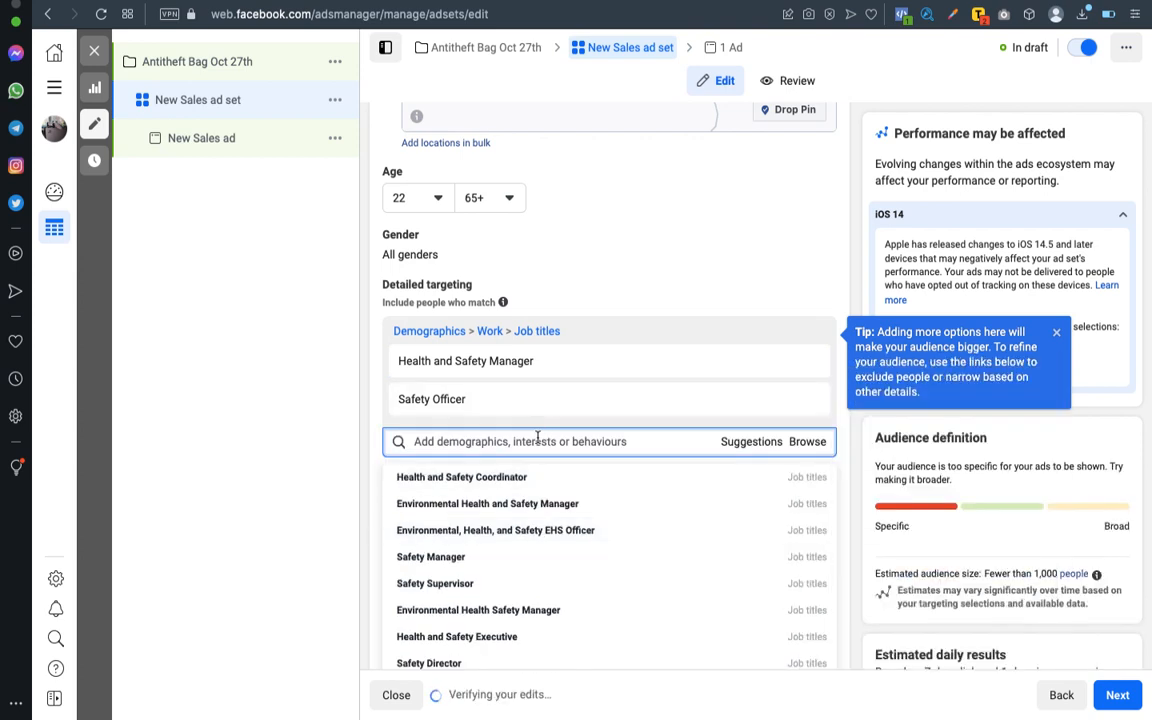
# Step: Search the detailed targeting for "Techn" and add the interest Information technology to the audience
pyautogui.click(539, 441)
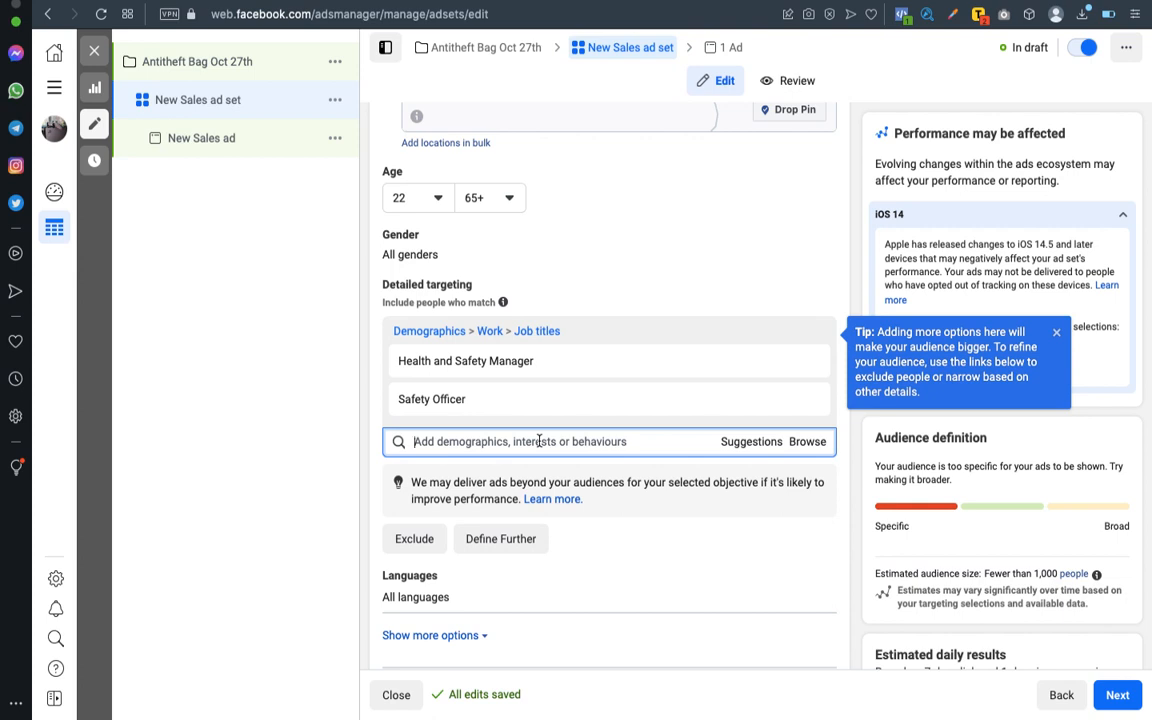
pyautogui.write('Techn')
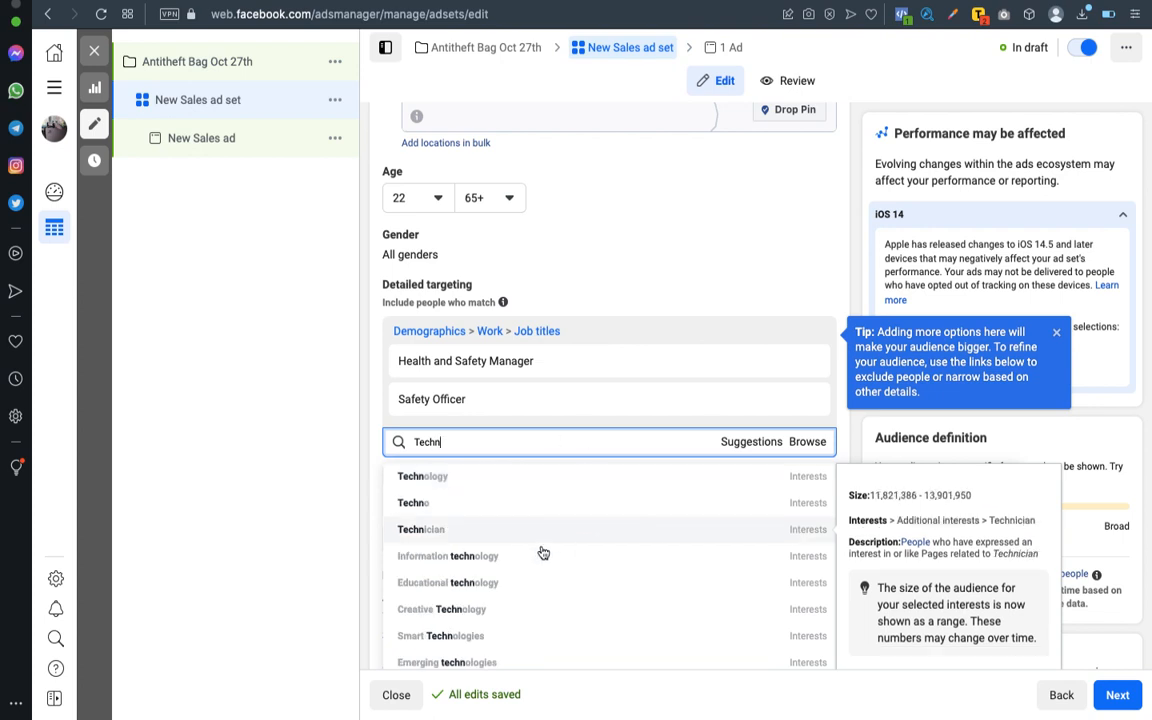
pyautogui.click(482, 561)
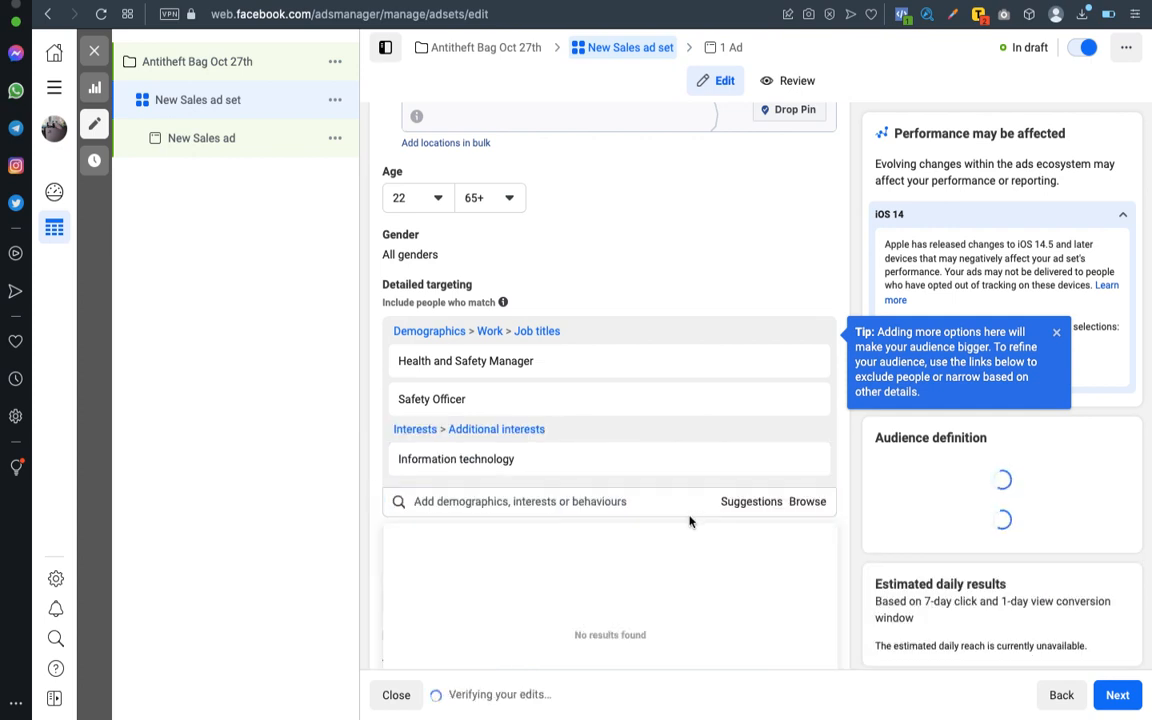
# Step: Browse the targeting suggestions and add the job title Safety Advisor and the interest Software engineering
pyautogui.click(749, 506)
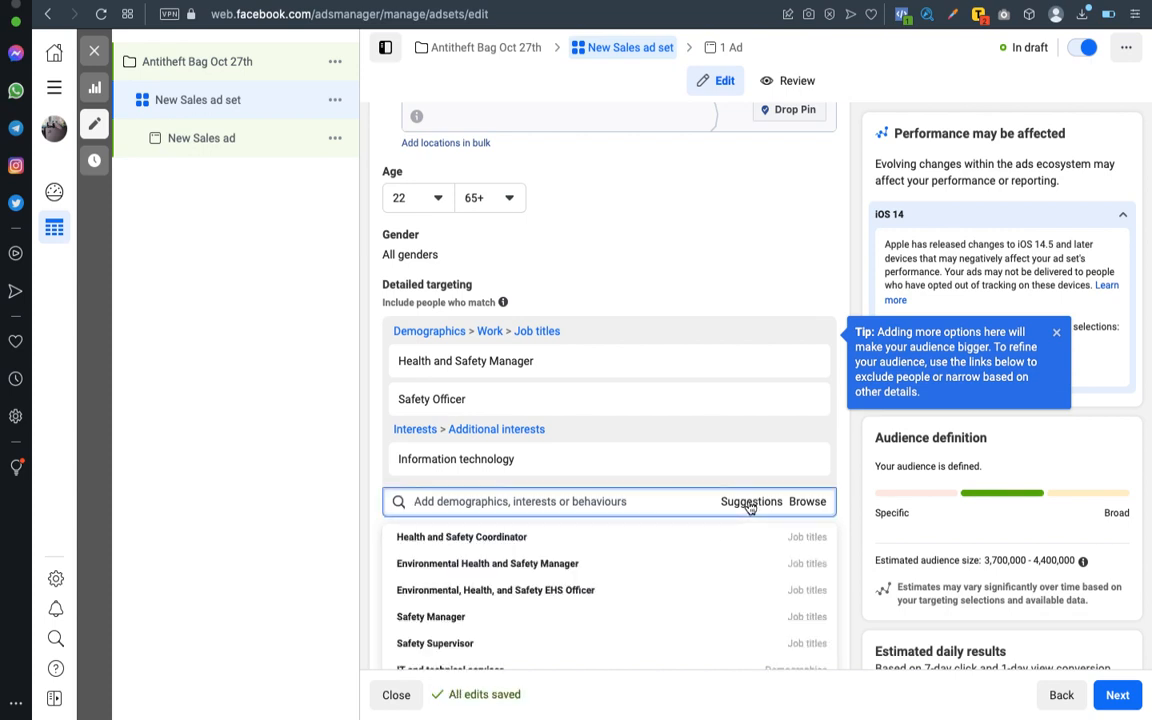
pyautogui.scroll(-4, 668, 573)
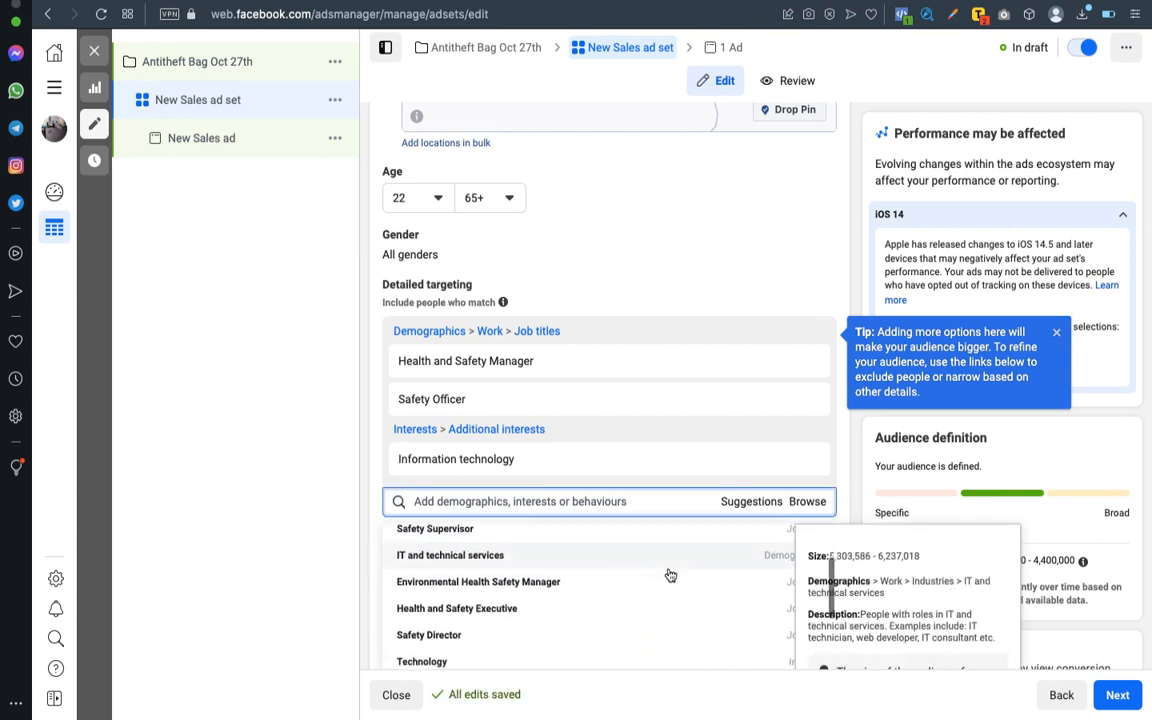
pyautogui.scroll(-2, 670, 575)
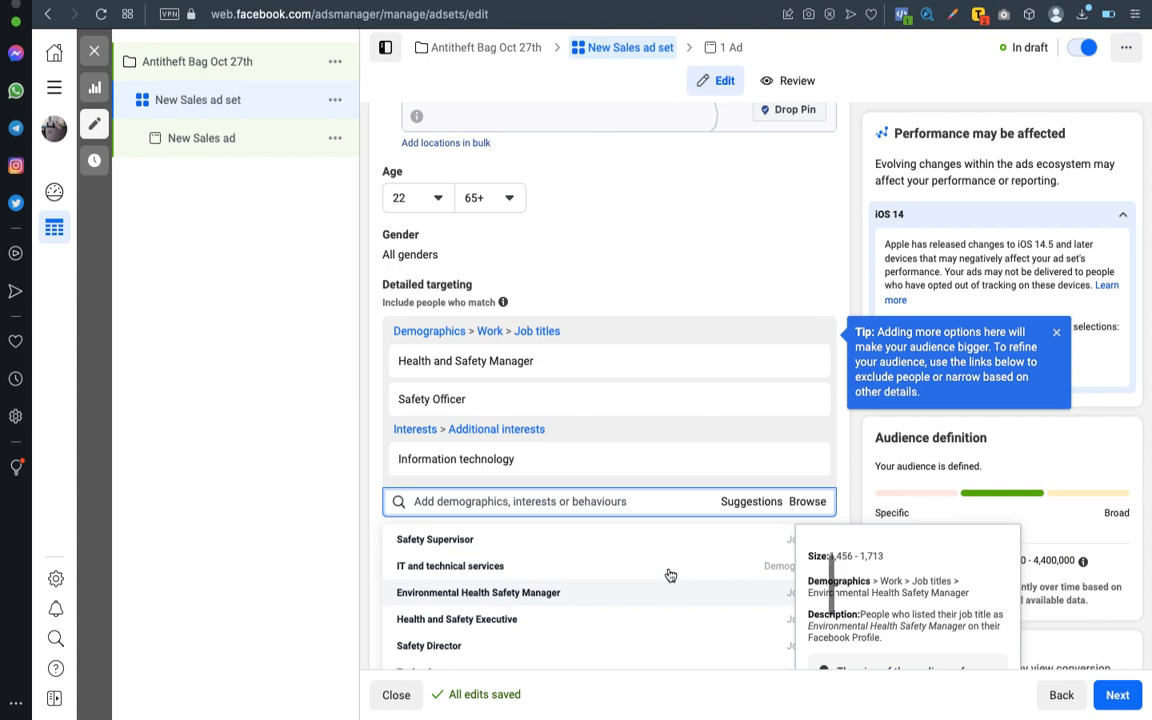
pyautogui.scroll(-6, 670, 575)
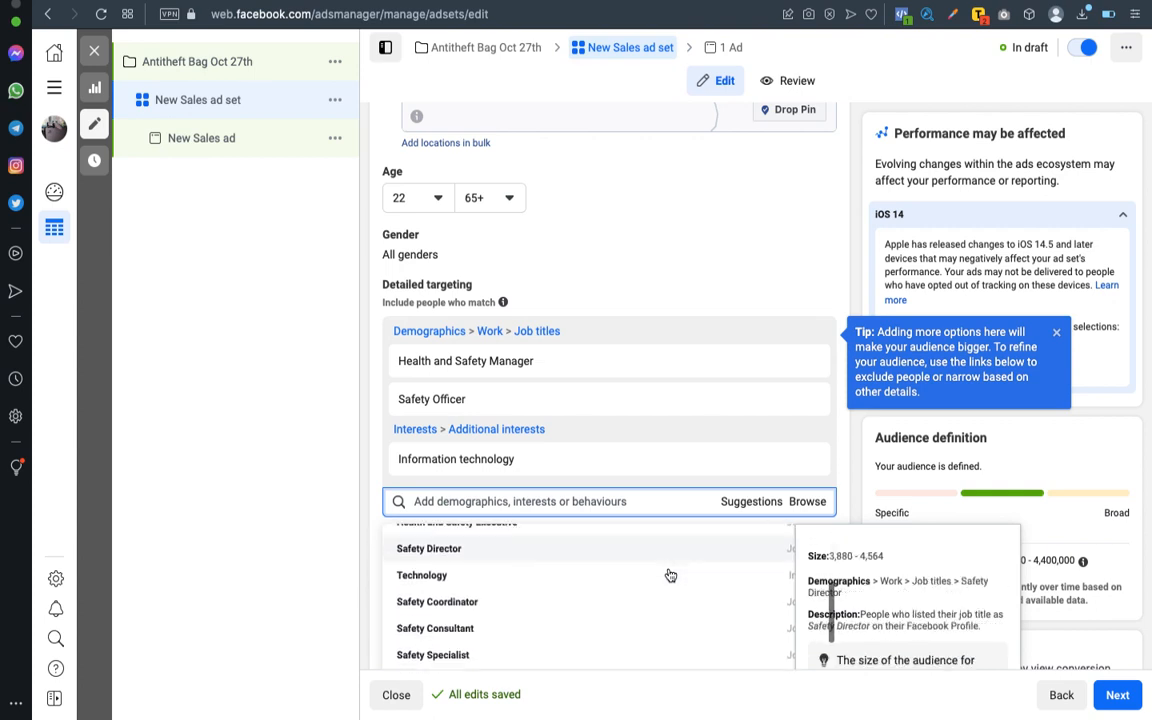
pyautogui.scroll(-1, 670, 575)
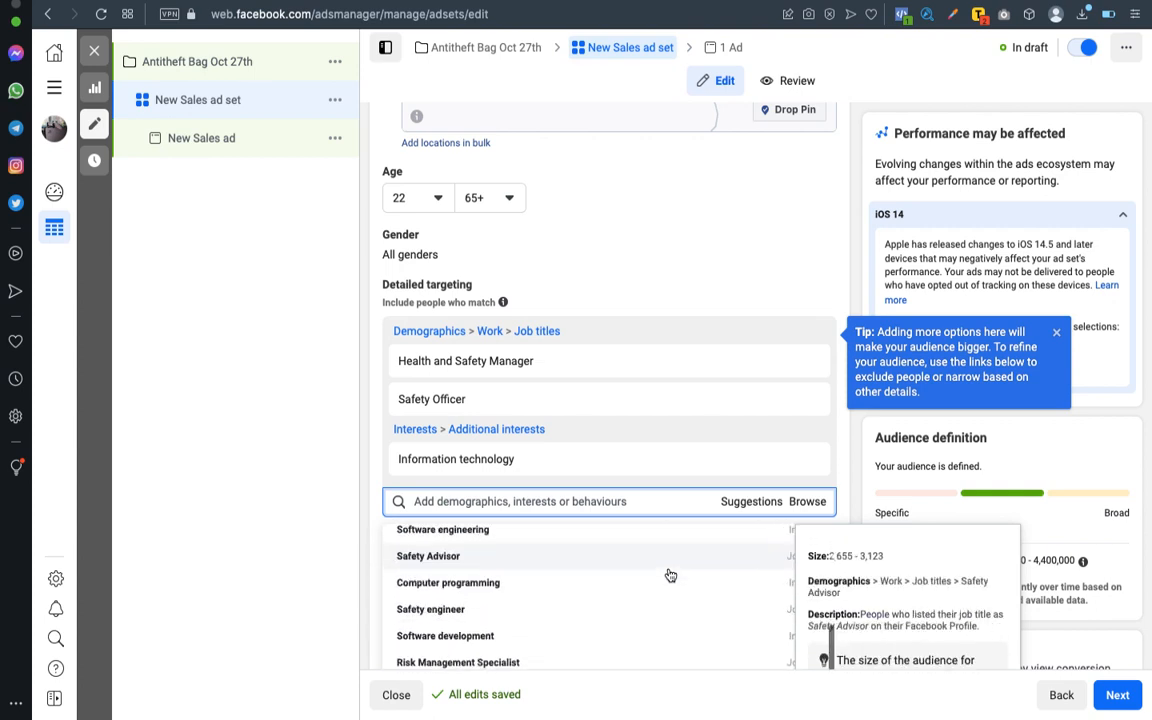
pyautogui.scroll(1, 670, 575)
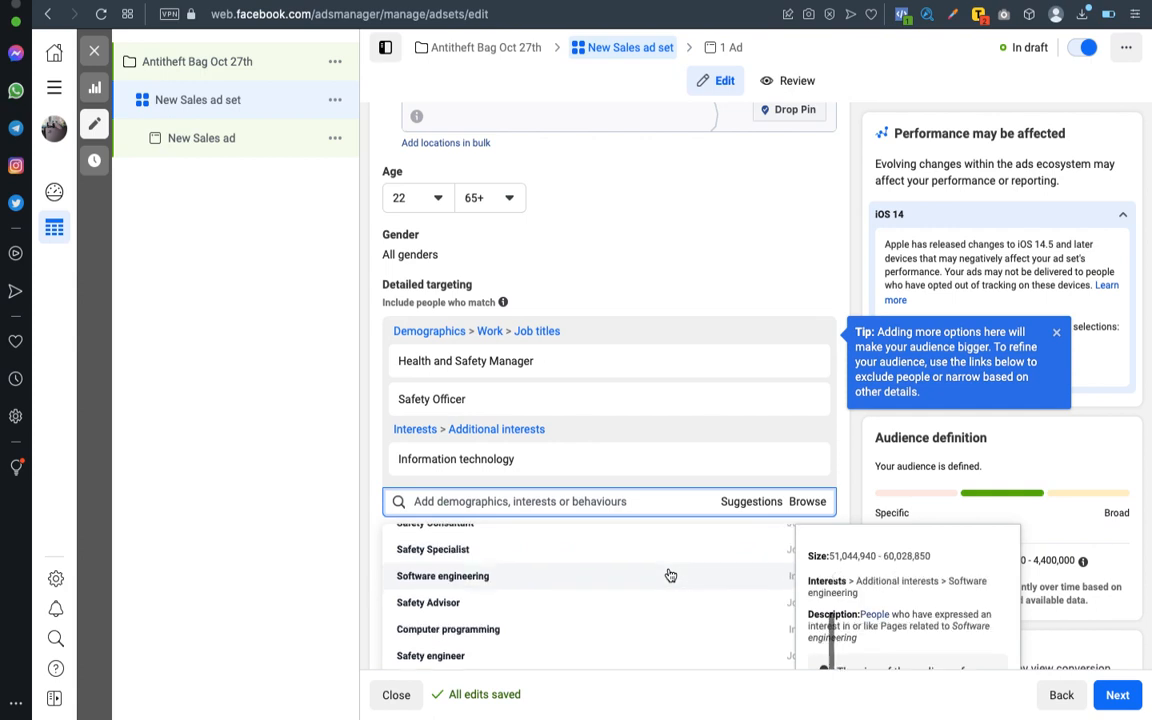
pyautogui.scroll(-1, 670, 575)
pyautogui.scroll(-1, 670, 575)
pyautogui.scroll(1, 670, 575)
pyautogui.scroll(1, 670, 575)
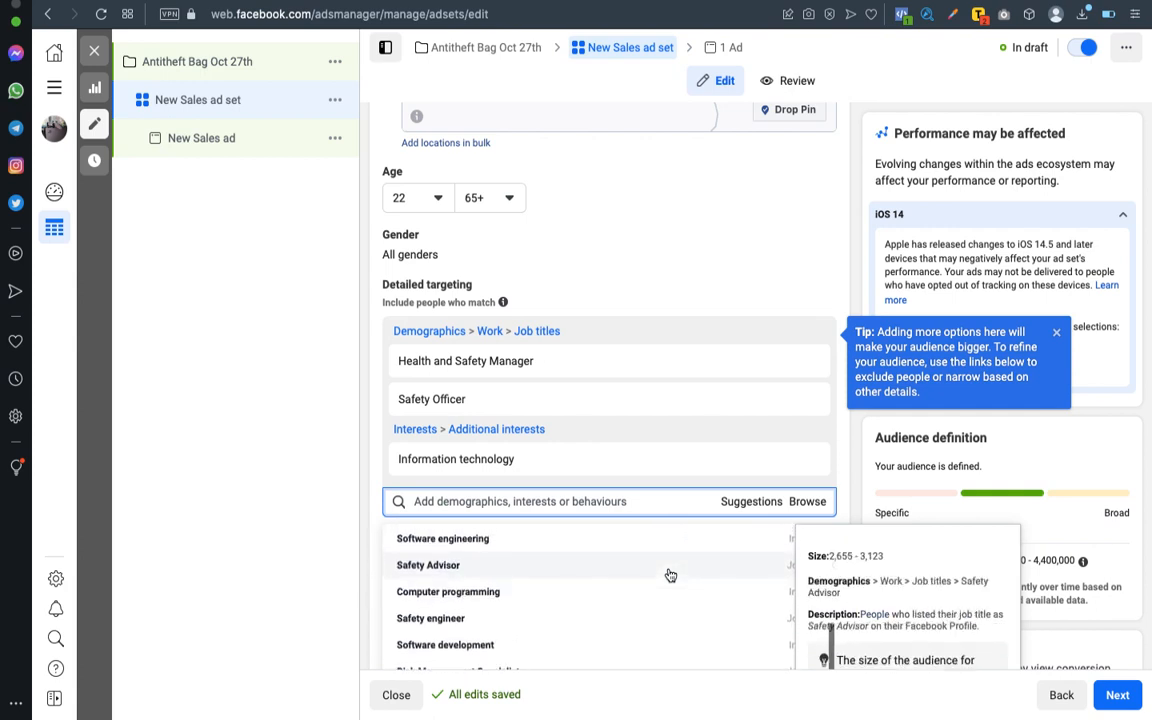
pyautogui.click(516, 548)
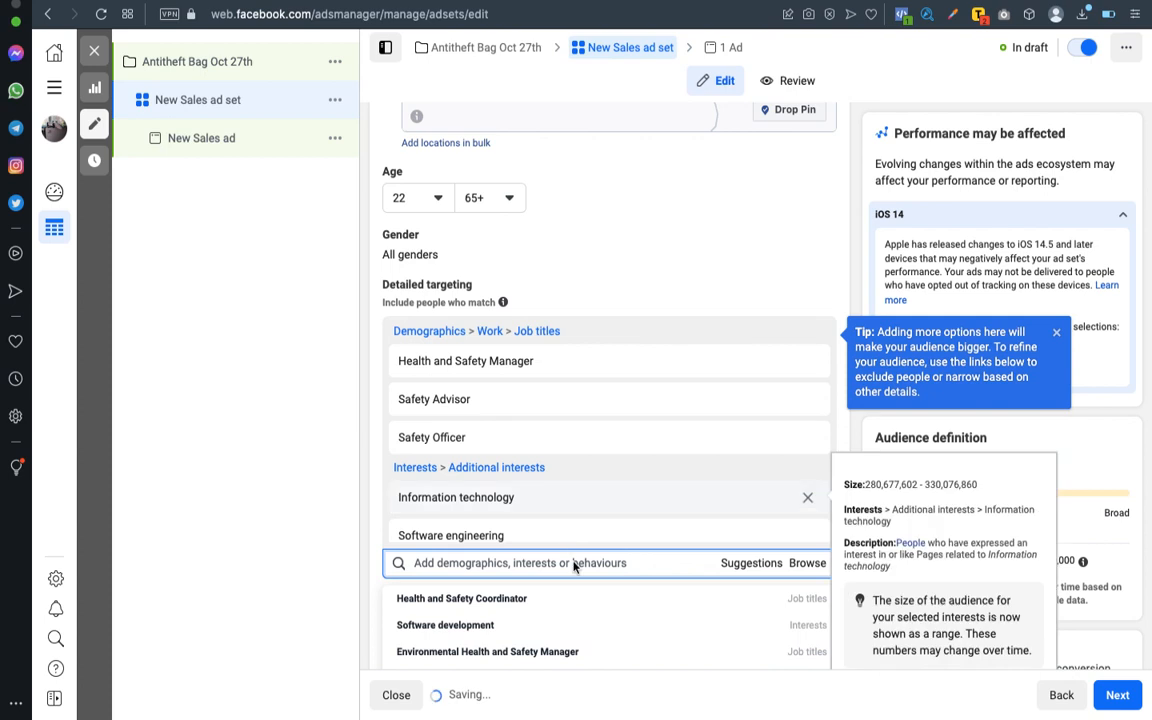
# Step: Search the detailed targeting for "business" and add the interest Business travel to the audience
pyautogui.click(573, 565)
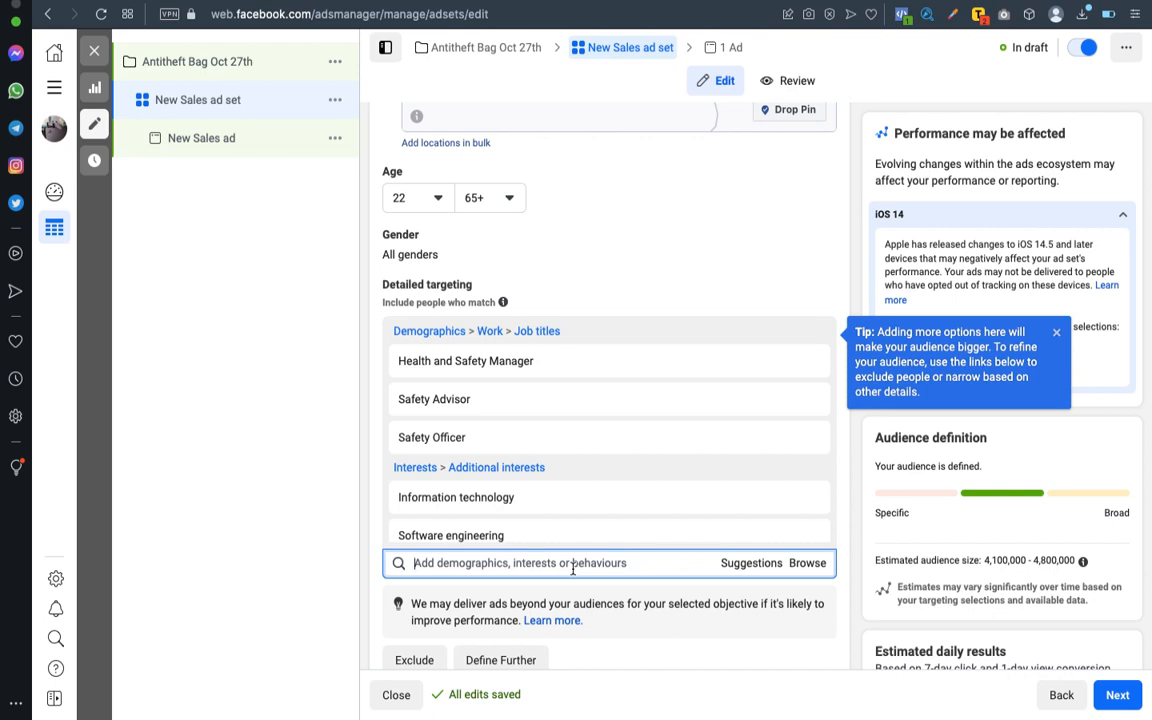
pyautogui.write('business')
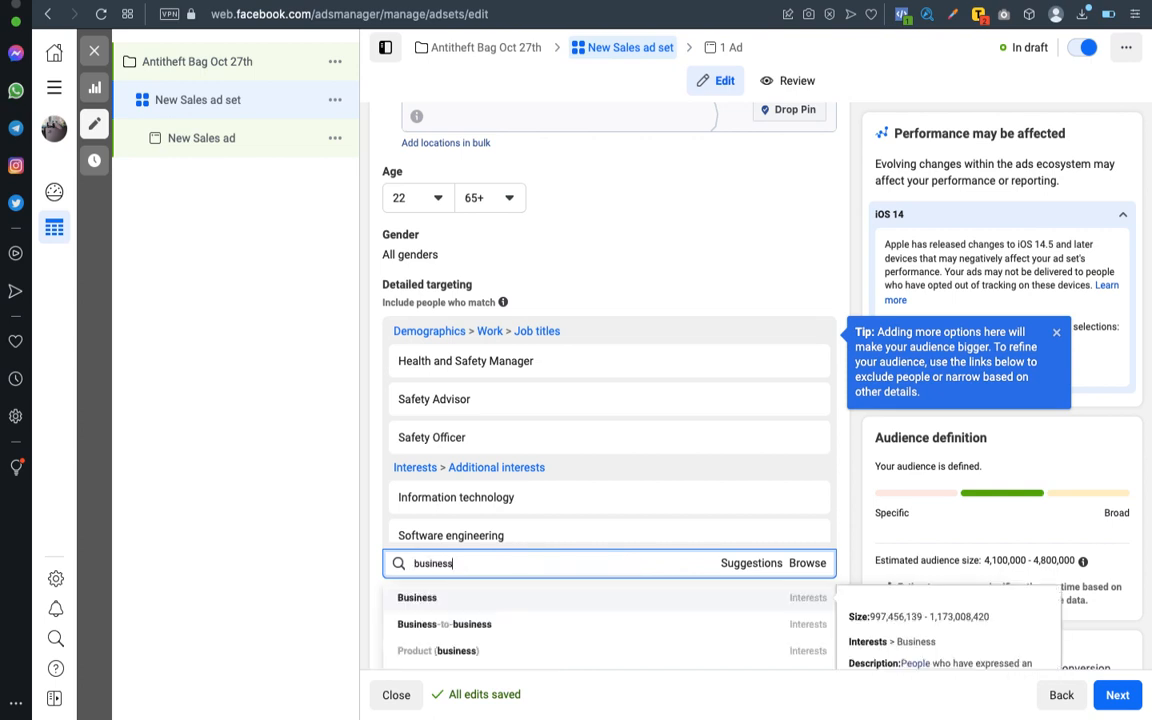
pyautogui.scroll(-3, 635, 617)
pyautogui.scroll(-5, 634, 617)
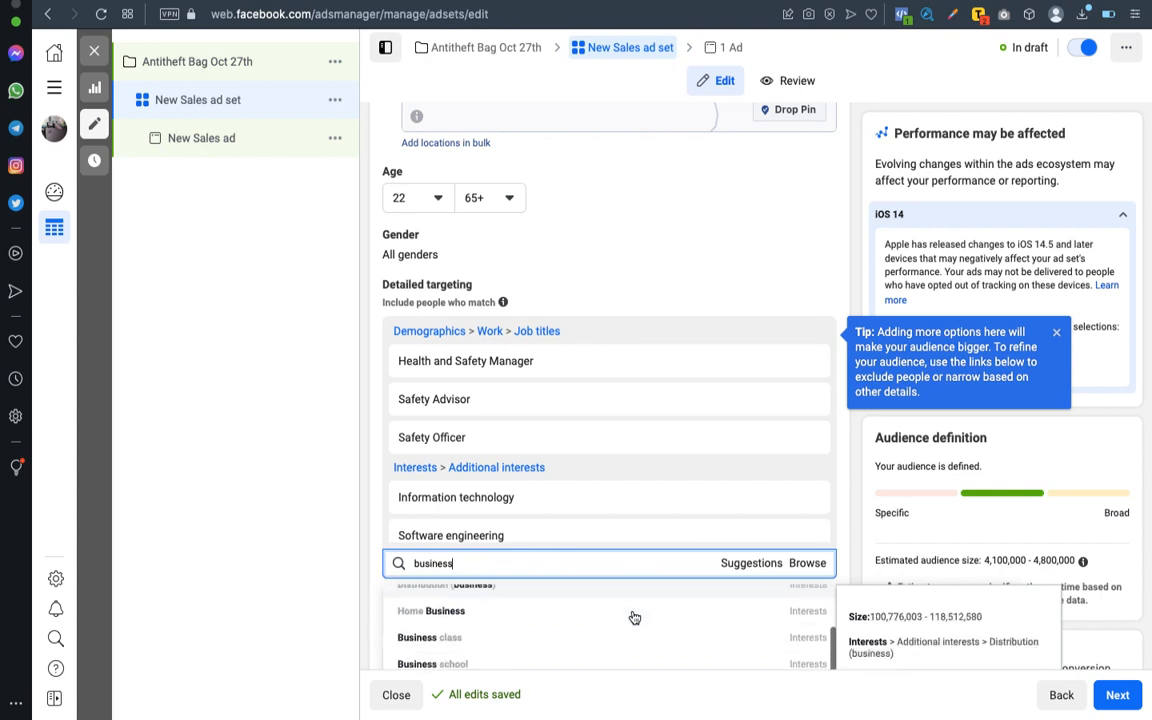
pyautogui.scroll(-5, 634, 617)
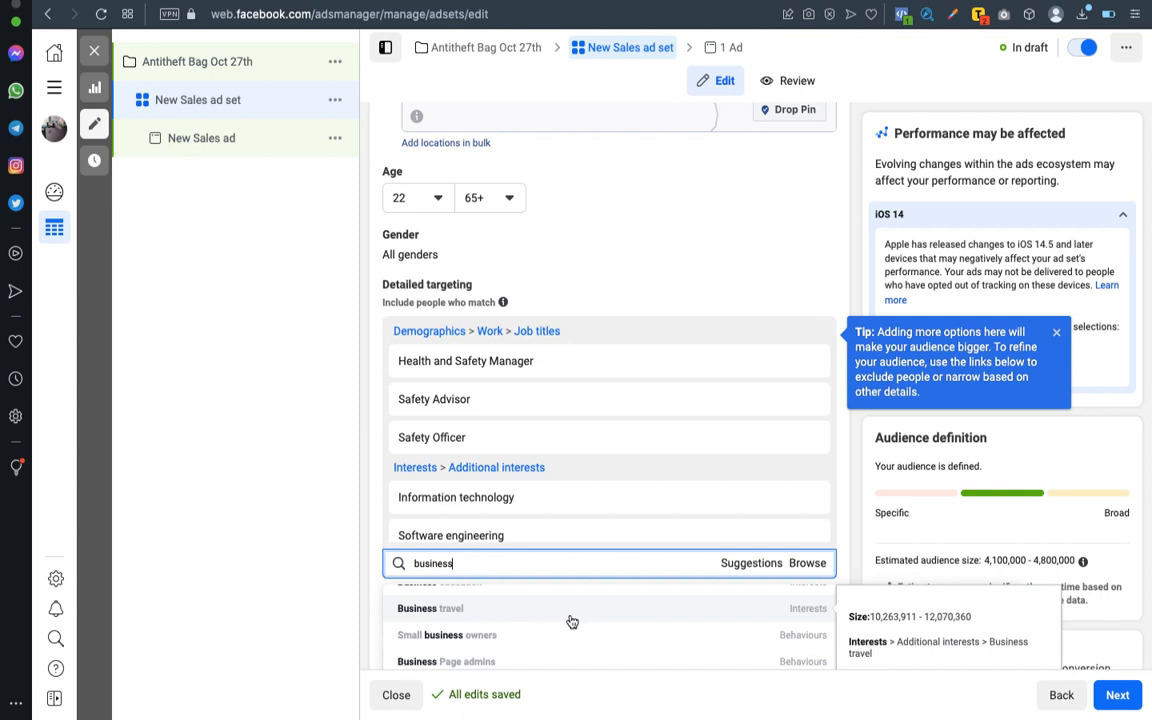
pyautogui.click(565, 618)
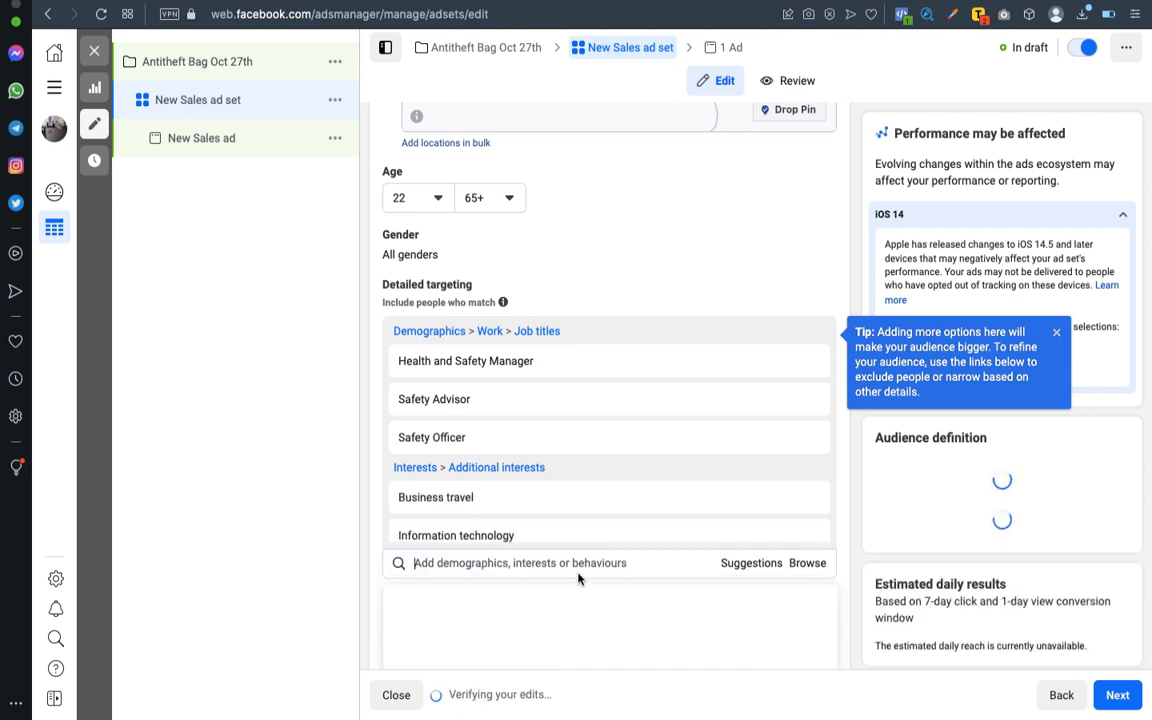
# Step: Search the detailed targeting for "Travel" and add the behaviour Frequent travellers to the audience
pyautogui.scroll(-1, 612, 559)
pyautogui.scroll(-1, 612, 559)
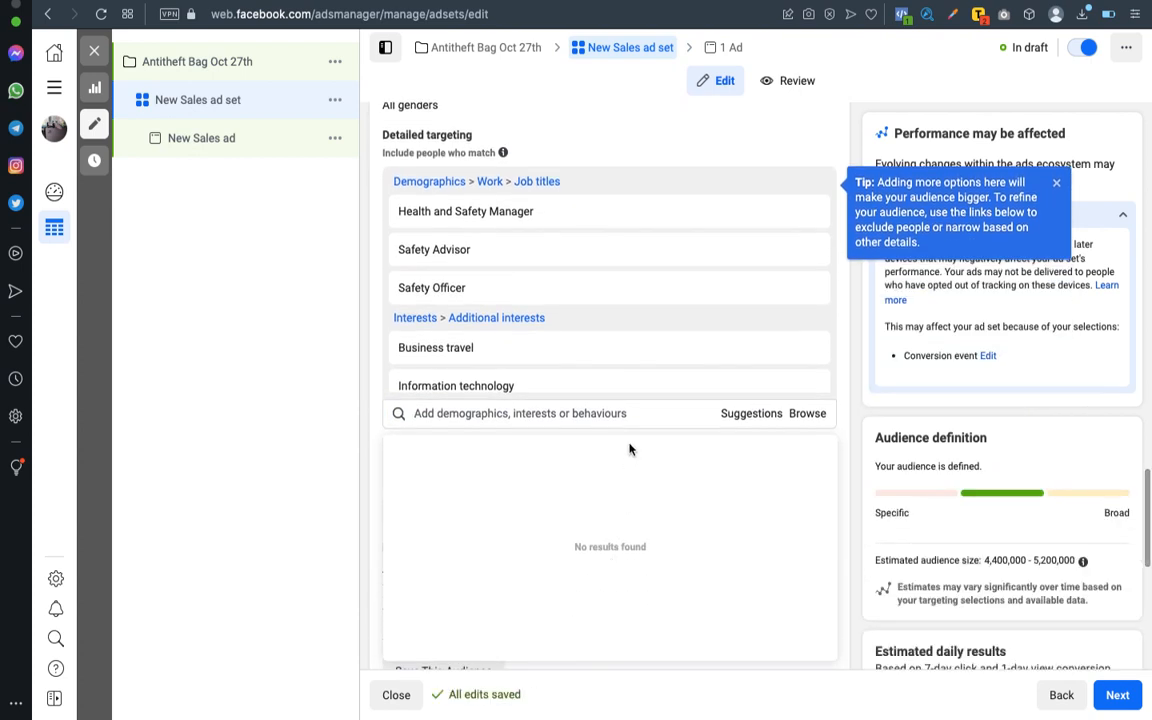
pyautogui.click(571, 415)
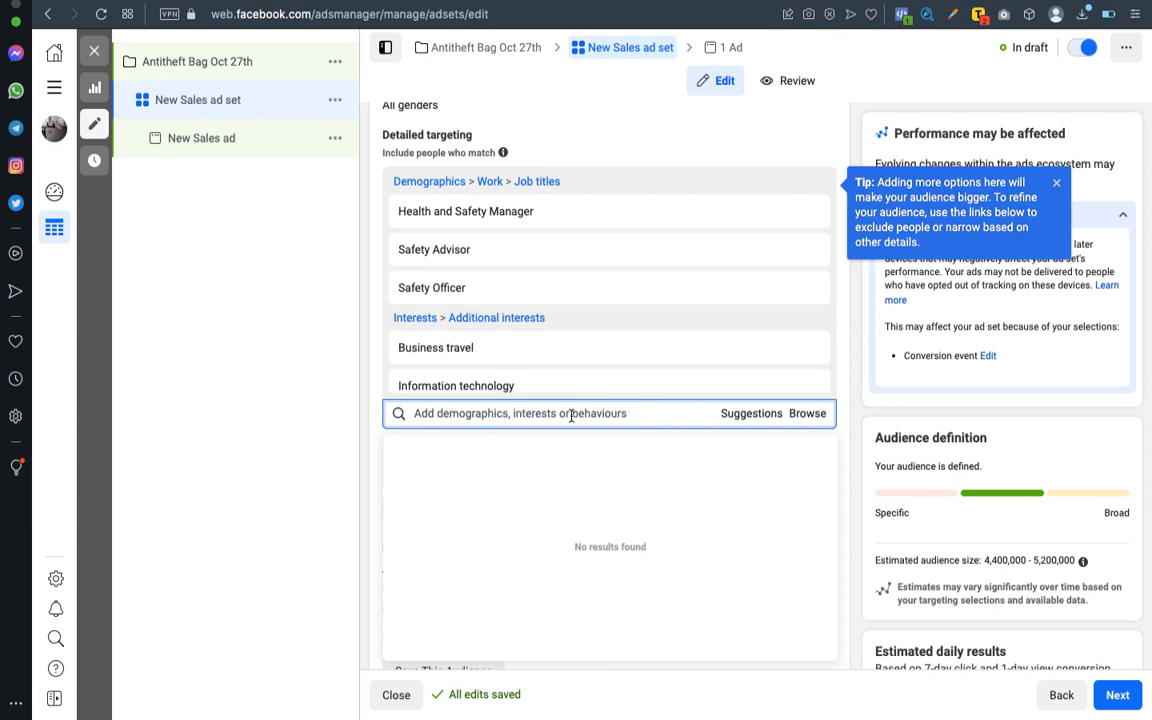
pyautogui.write('Travel')
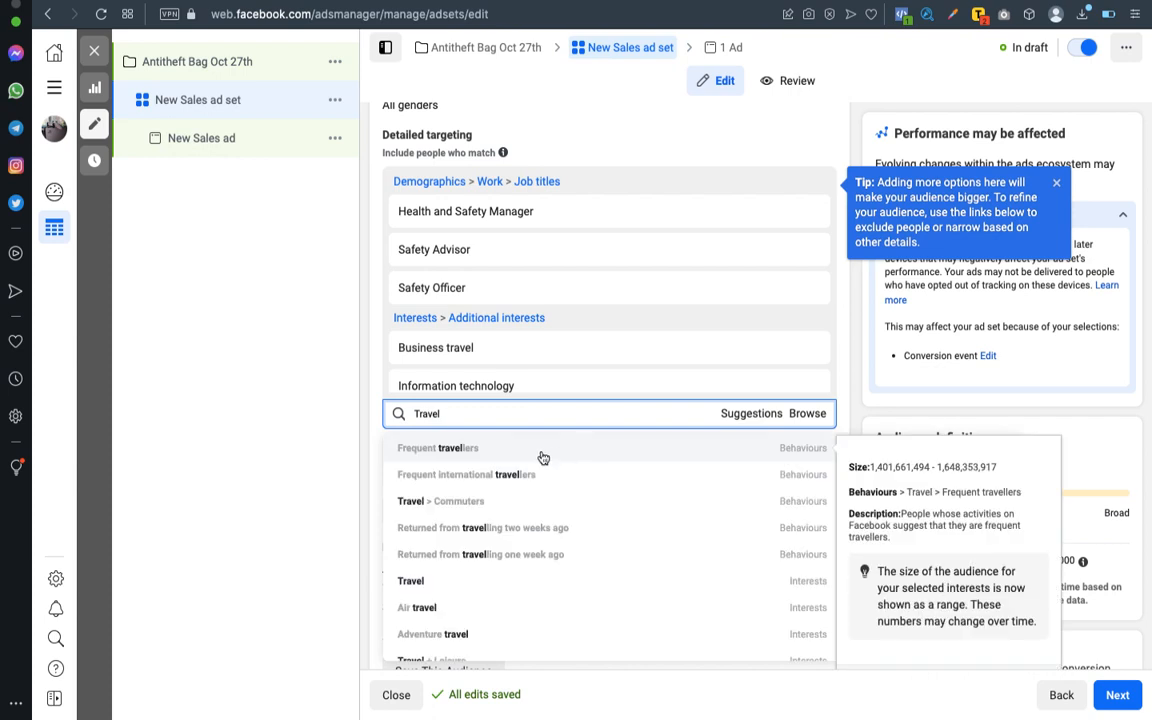
pyautogui.click(542, 457)
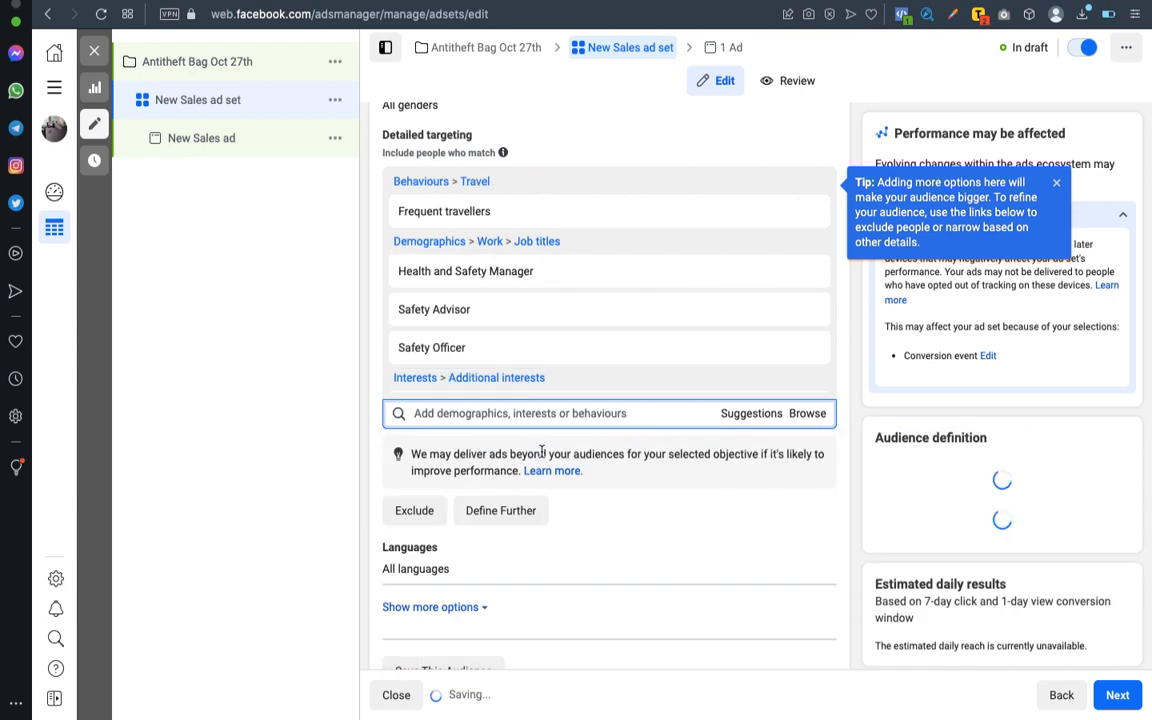
# Step: Add the suggested interest Luxury Resorts, and search the detailed targeting for "Fashion" to add the interest Fashion accessories
pyautogui.click(743, 419)
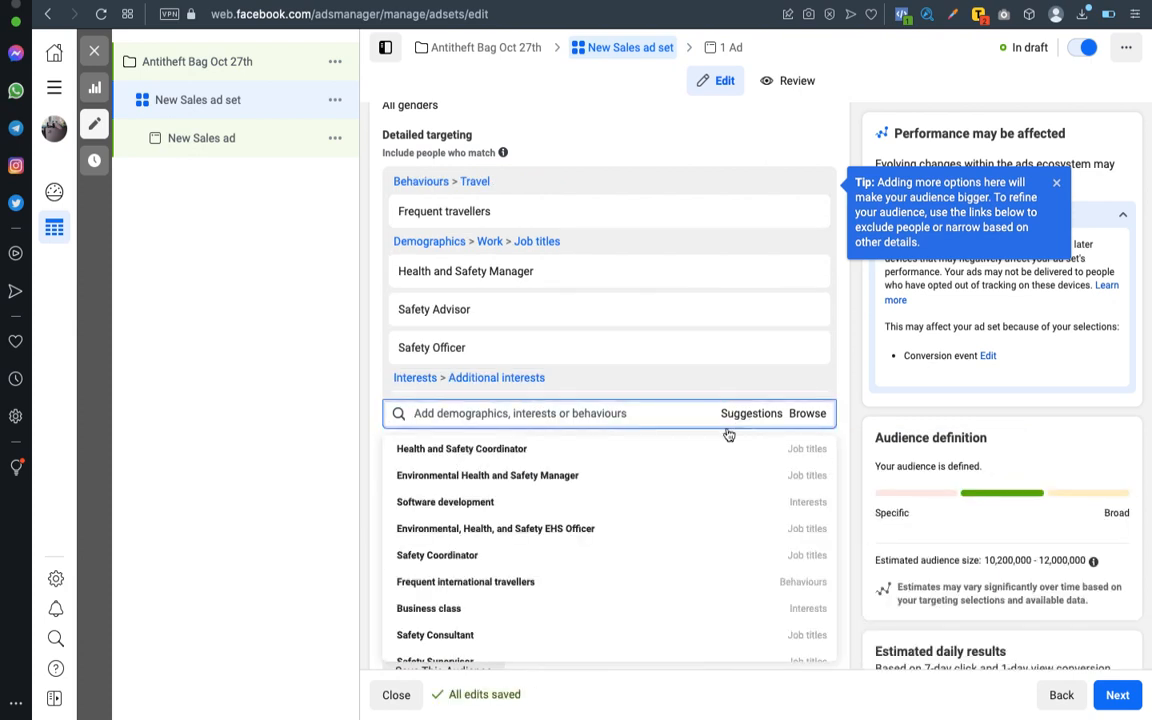
pyautogui.scroll(-2, 646, 559)
pyautogui.scroll(-5, 646, 559)
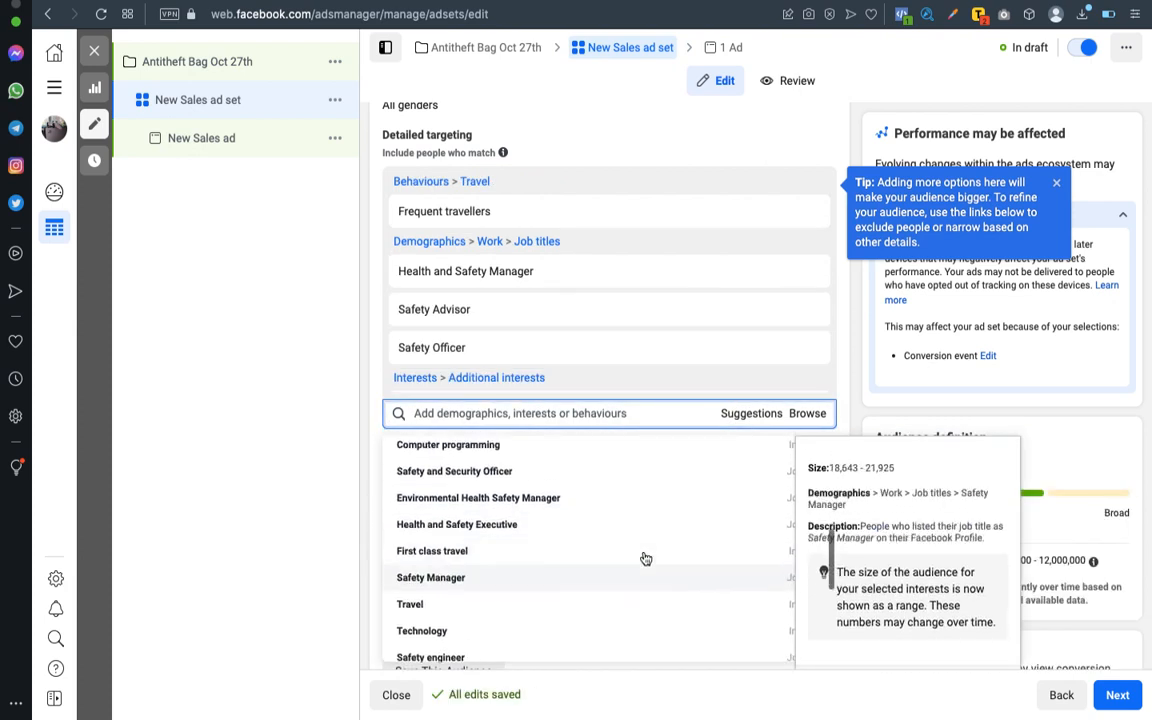
pyautogui.scroll(-1, 646, 559)
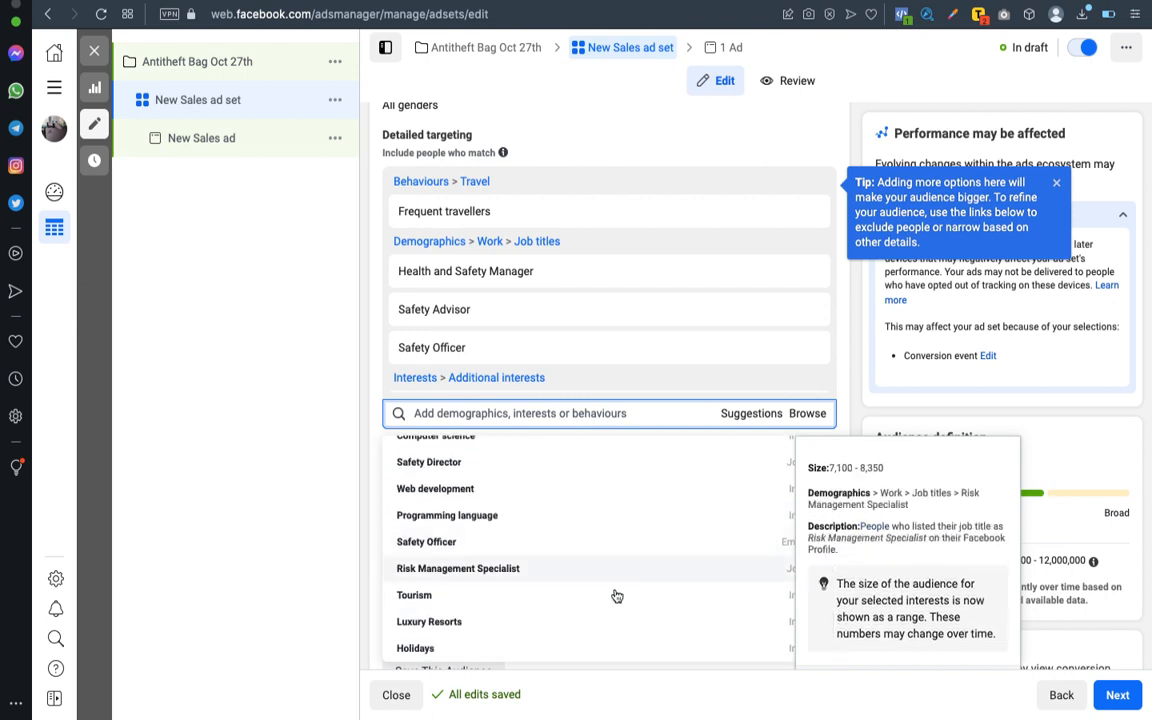
pyautogui.click(424, 622)
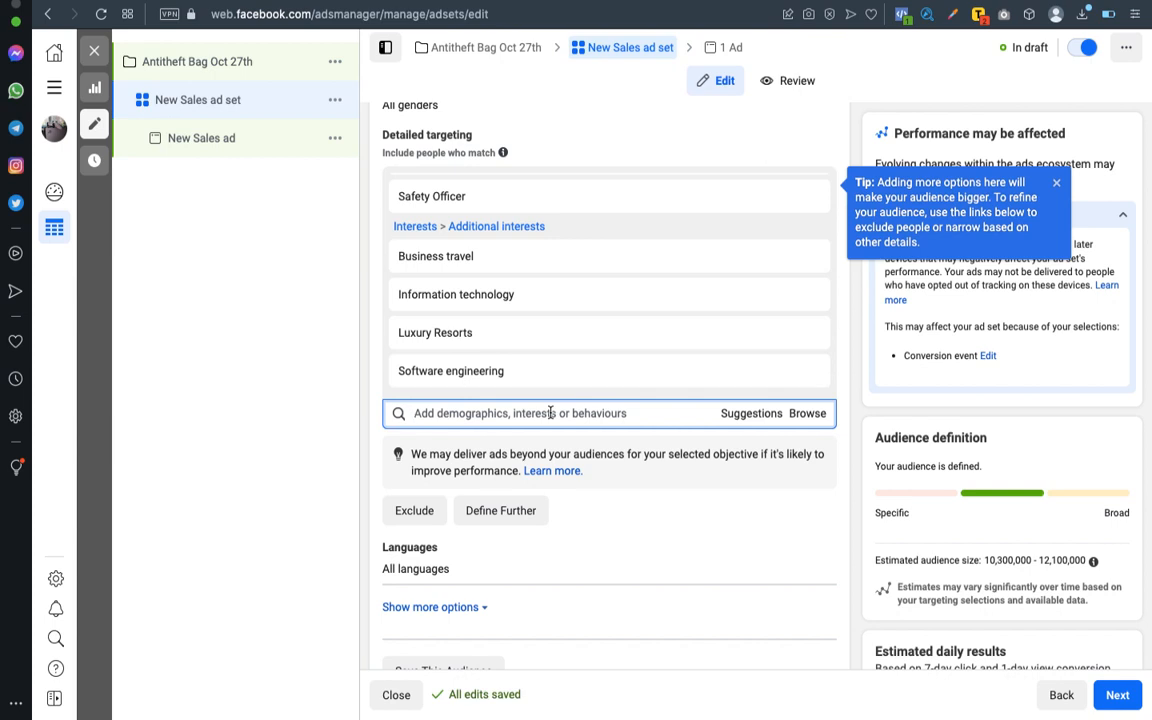
pyautogui.write('Fashion')
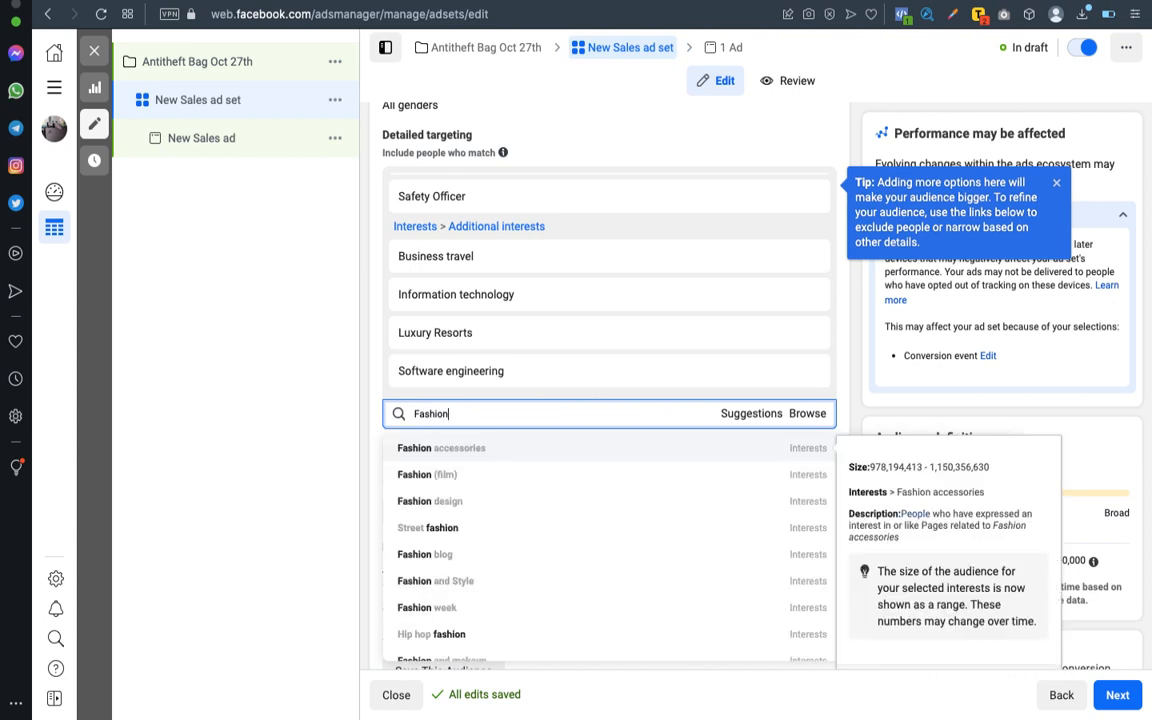
pyautogui.click(515, 450)
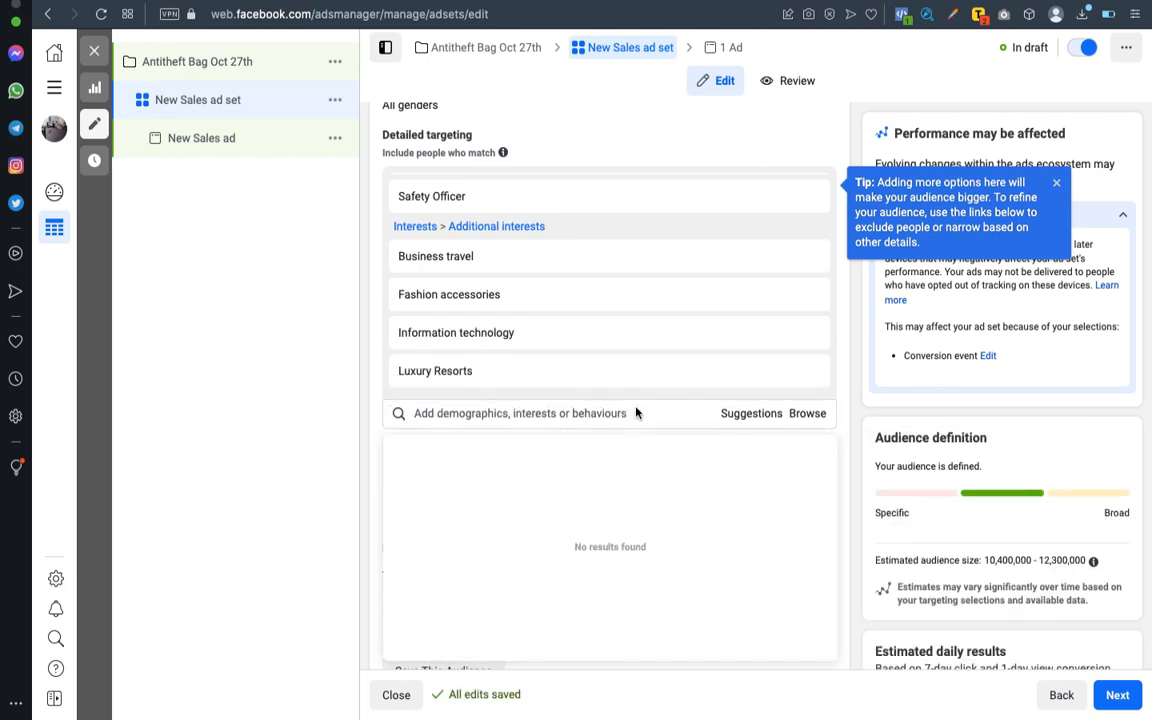
# Step: Review the list of job titles and interests included in the audience's detailed targeting
pyautogui.scroll(-2, 637, 414)
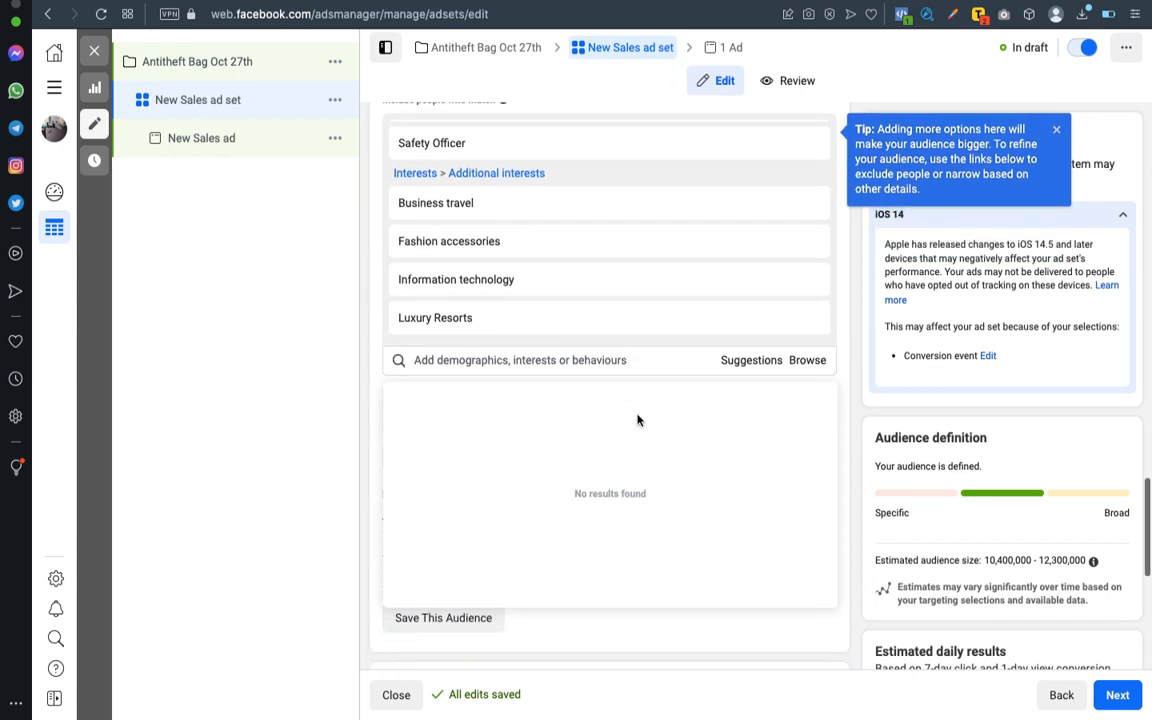
pyautogui.scroll(2, 637, 415)
pyautogui.scroll(1, 637, 414)
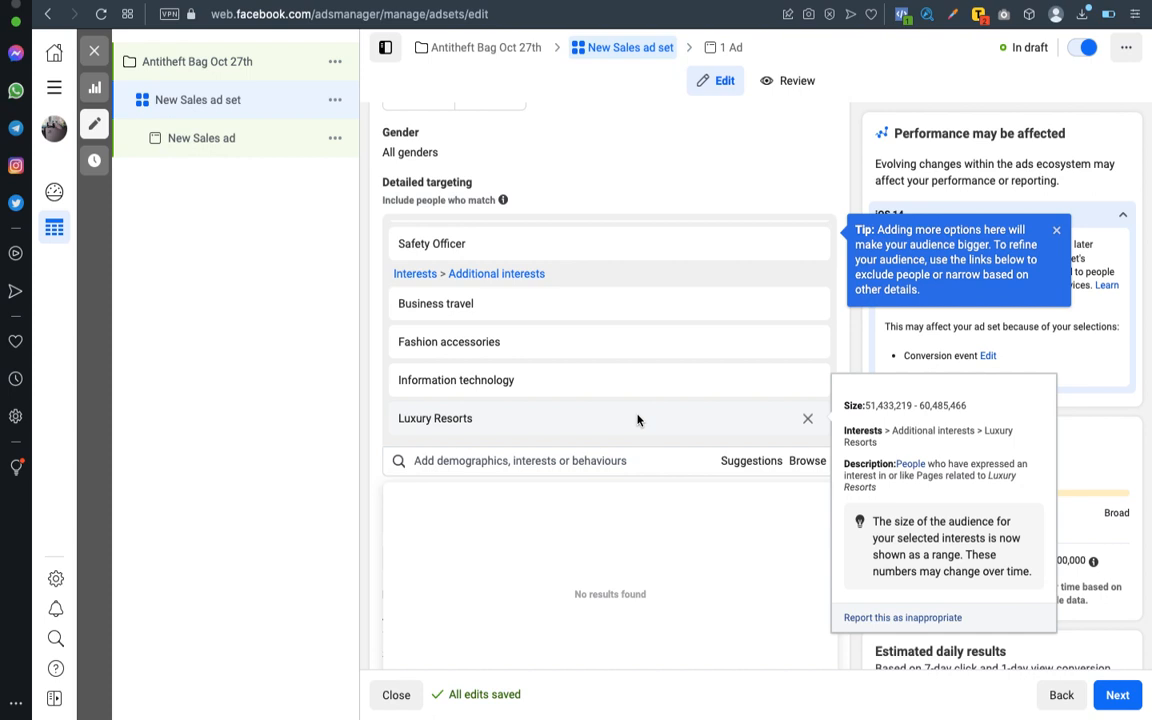
pyautogui.scroll(-1, 535, 432)
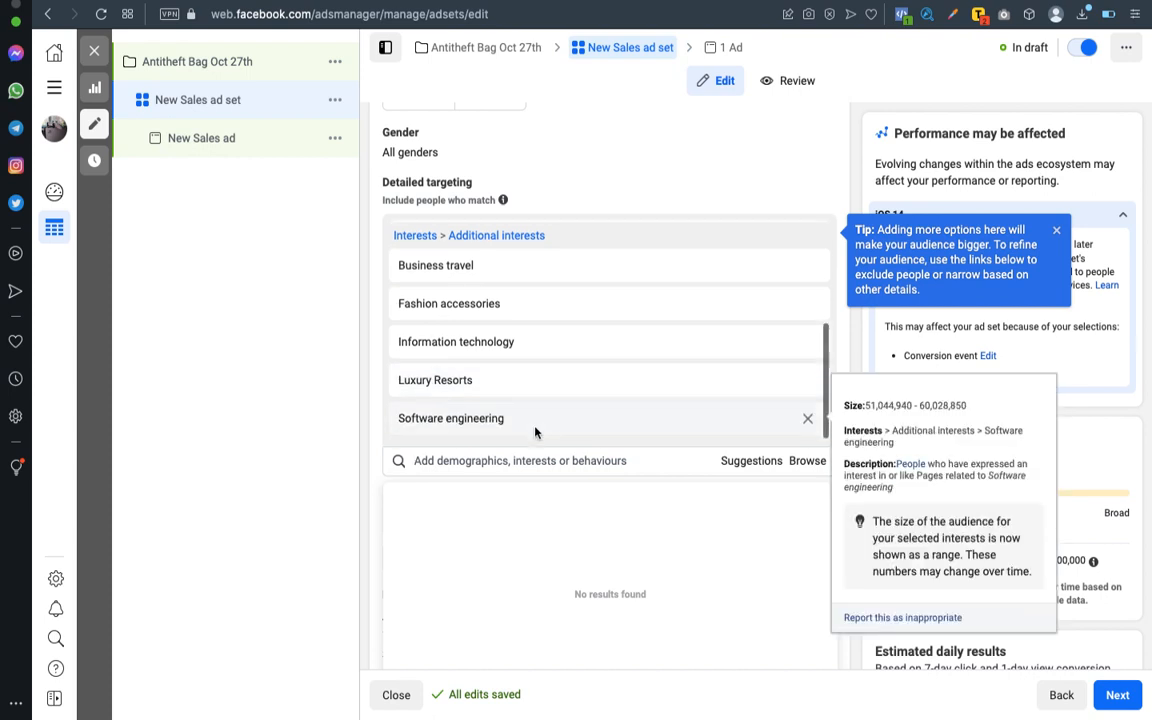
pyautogui.moveTo(557, 361)
pyautogui.scroll(1, 557, 361)
pyautogui.scroll(-1, 557, 361)
pyautogui.moveTo(517, 426)
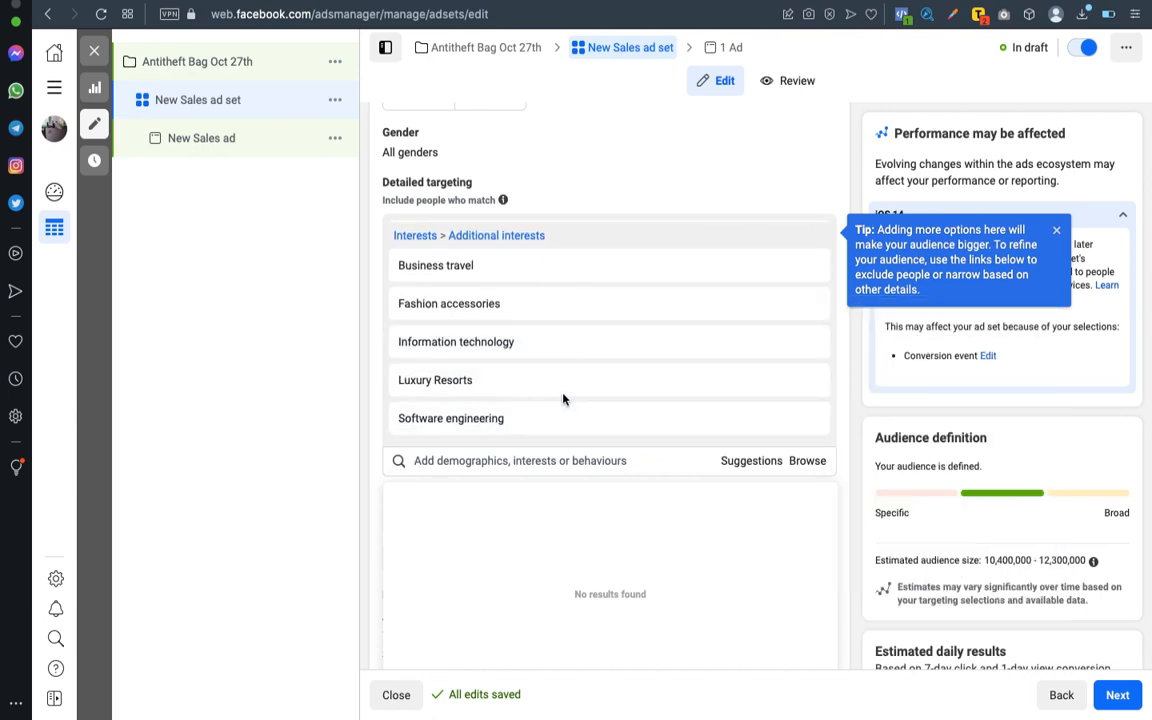
pyautogui.moveTo(577, 397)
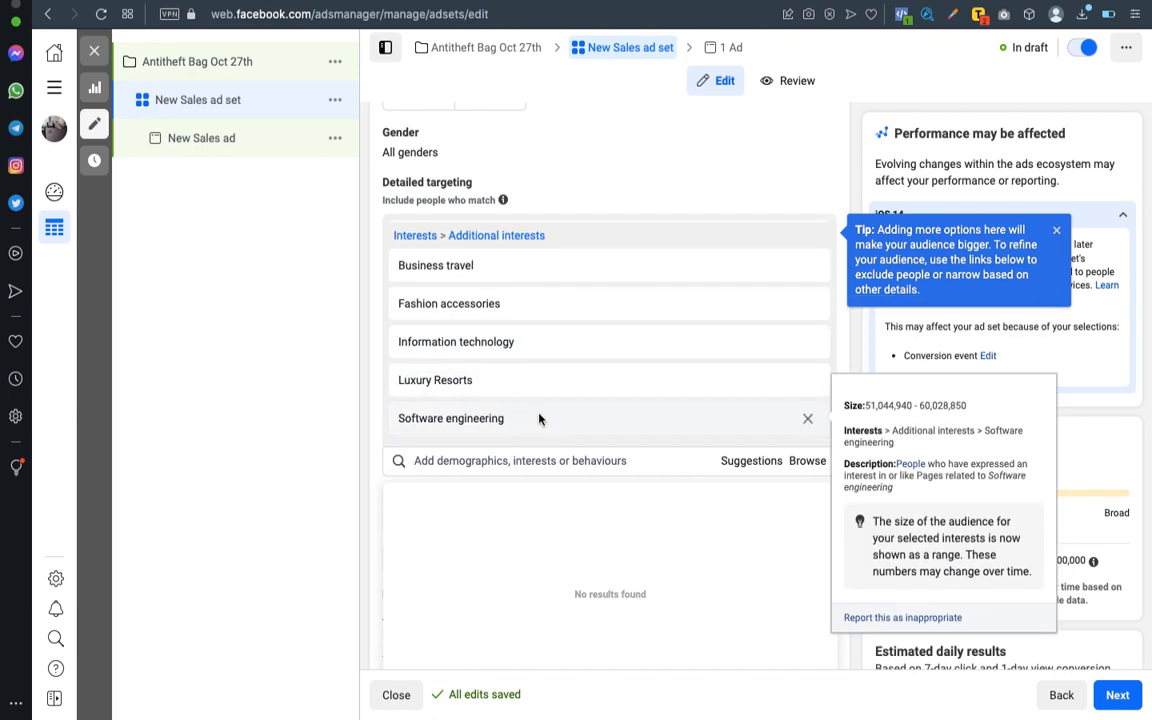
pyautogui.moveTo(486, 377)
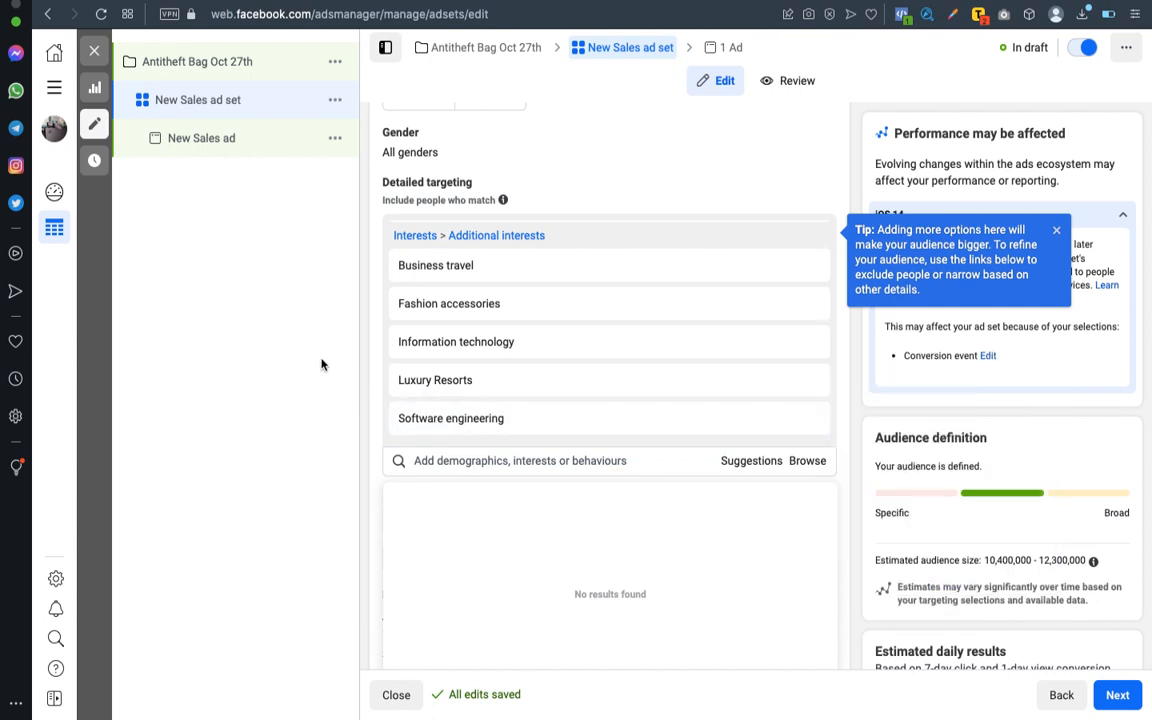
# Step: Review the ad set's audience definition, included locations, age range and detailed targeting interests
pyautogui.moveTo(601, 376)
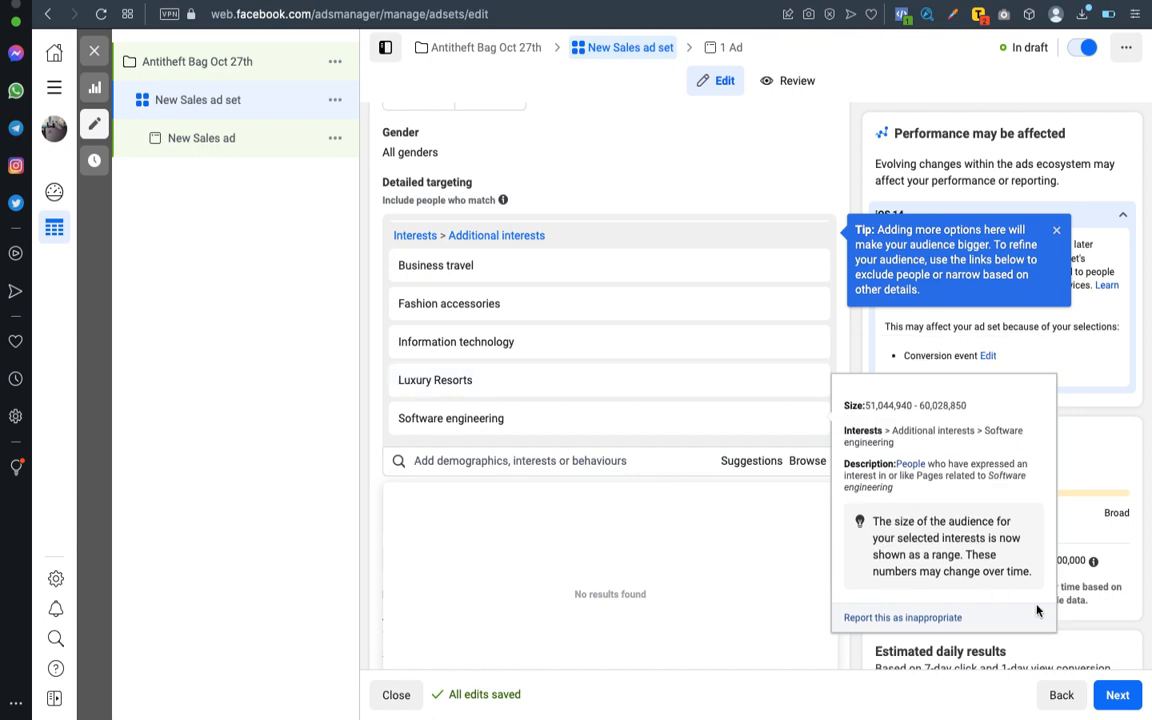
pyautogui.scroll(-2, 1089, 541)
pyautogui.scroll(-5, 1089, 541)
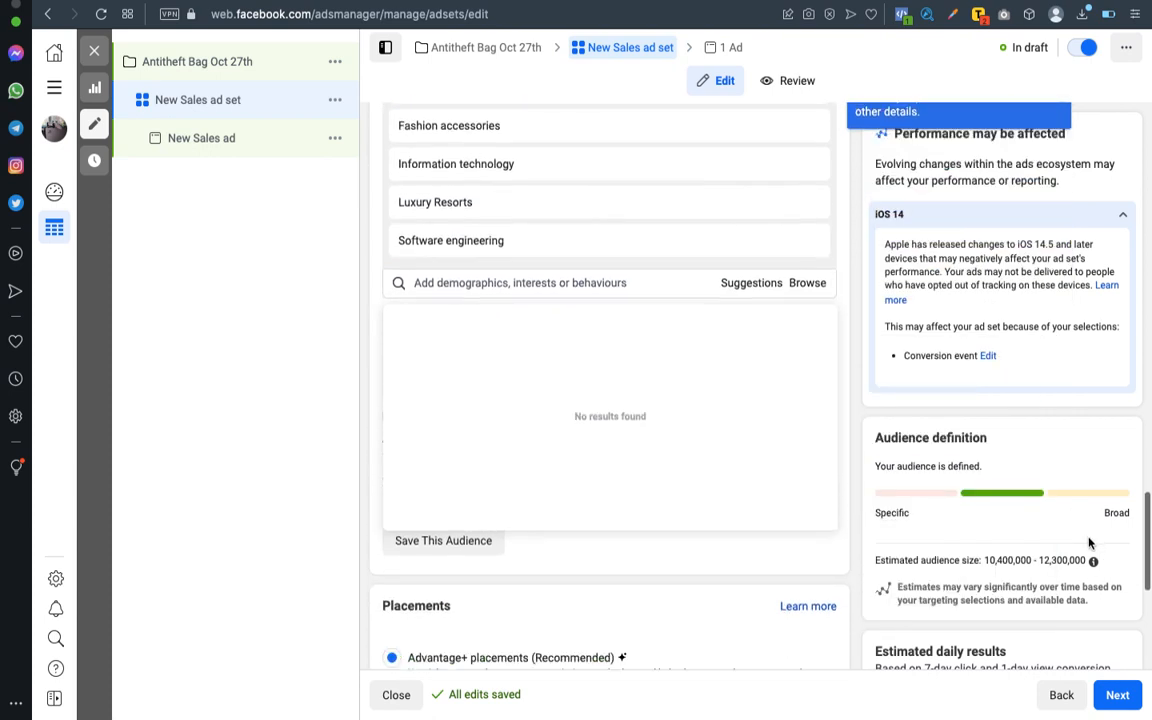
pyautogui.scroll(15, 1089, 543)
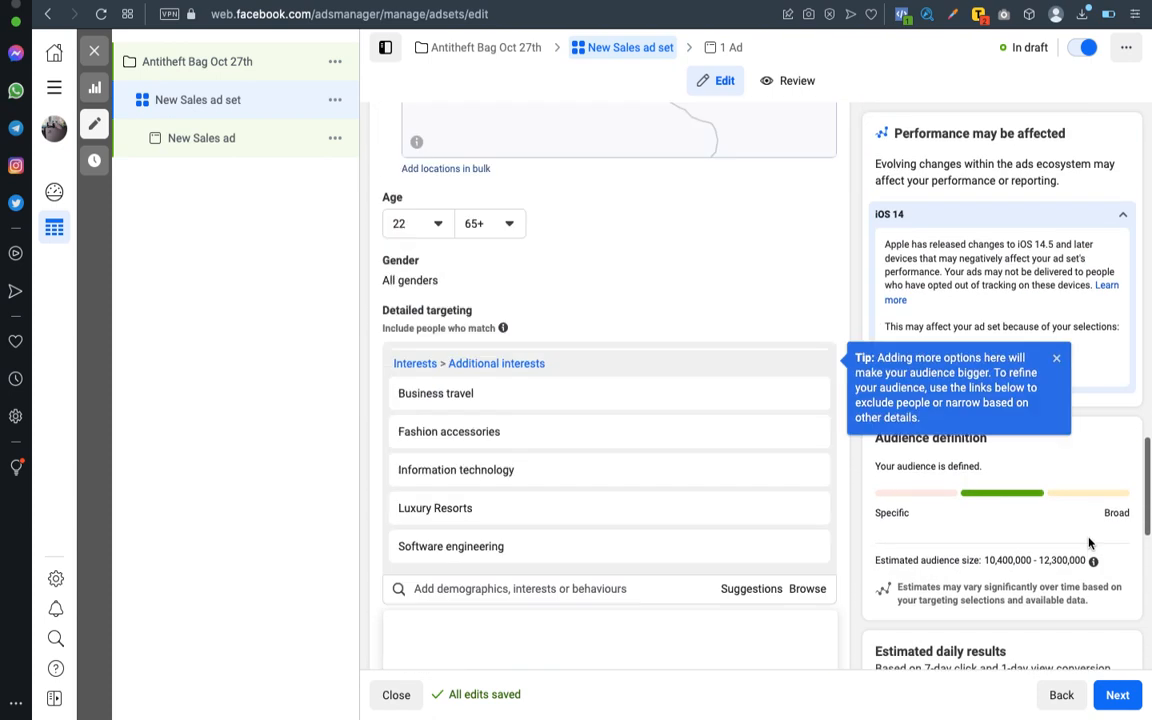
pyautogui.scroll(2, 1089, 542)
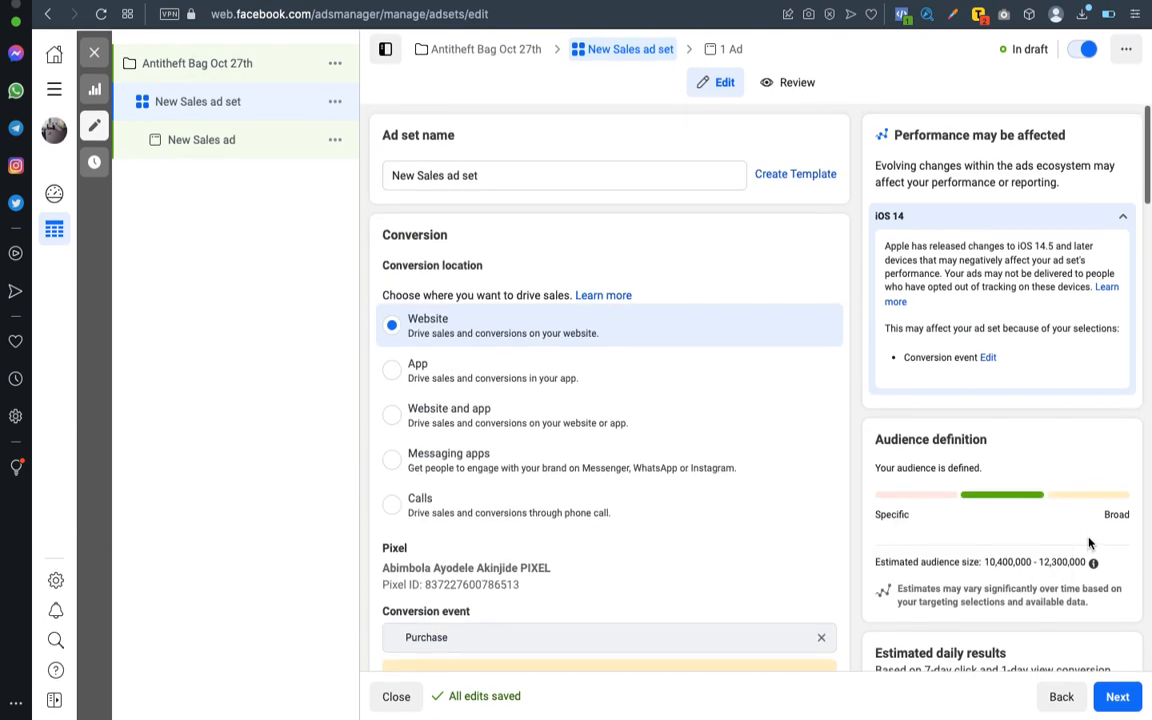
pyautogui.scroll(-13, 1089, 542)
pyautogui.scroll(-2, 1089, 543)
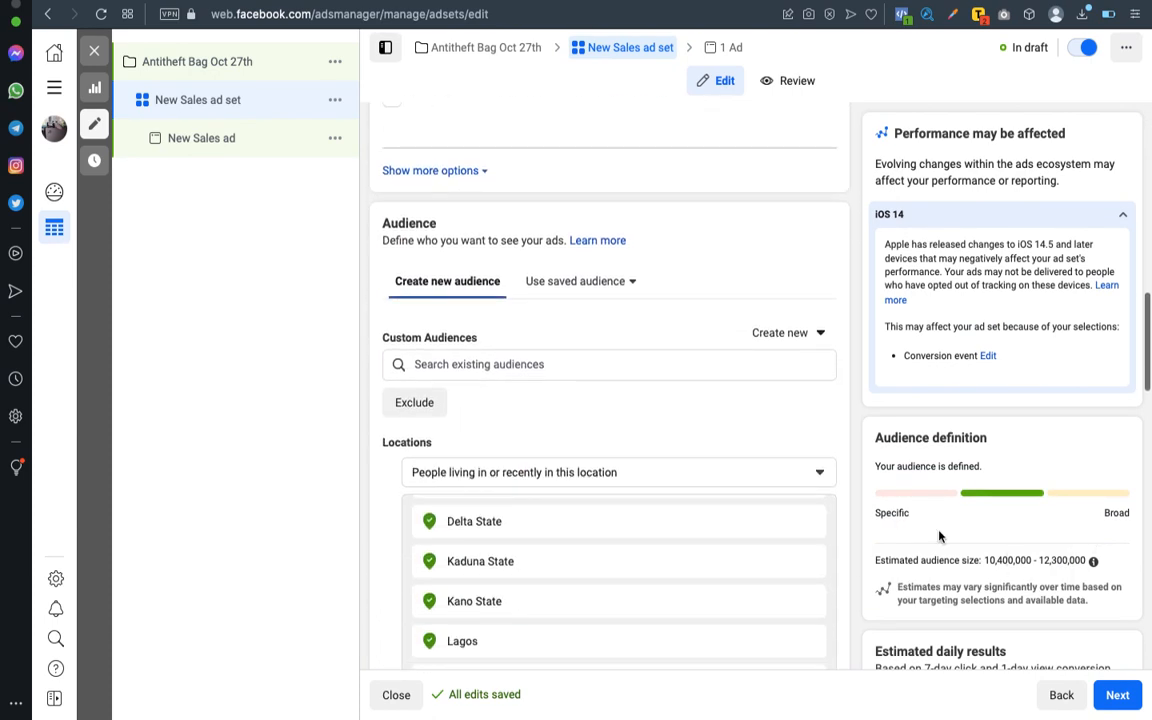
pyautogui.scroll(-2, 1000, 553)
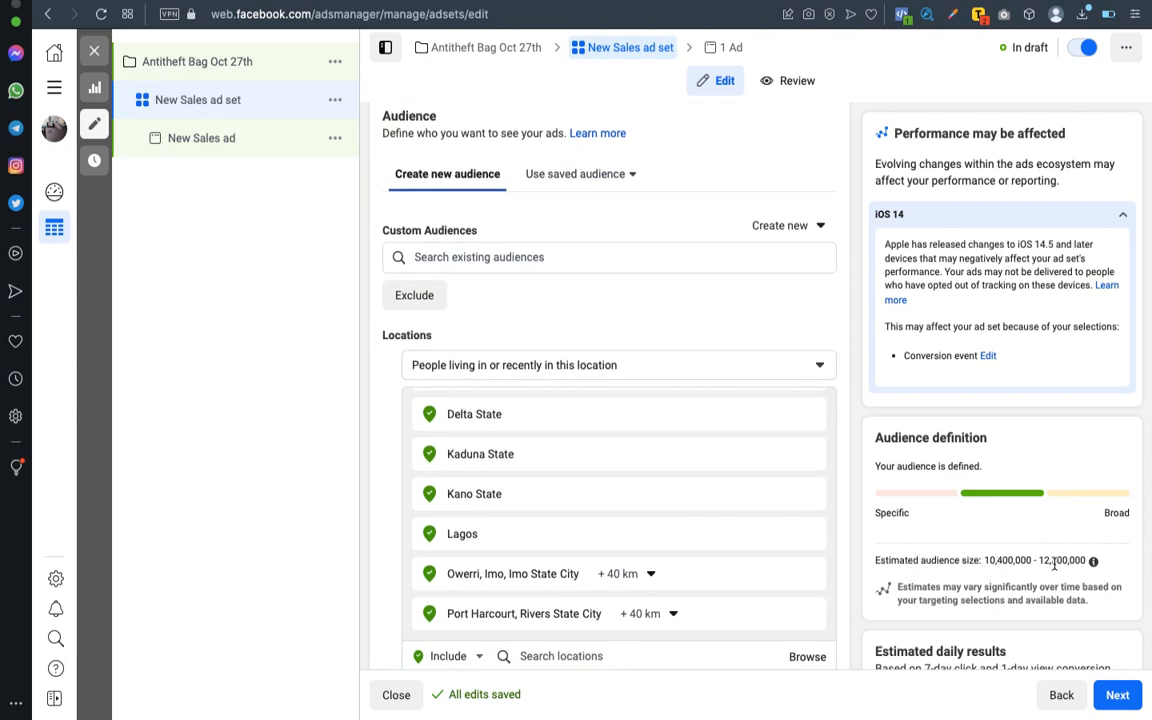
pyautogui.scroll(-1, 1016, 556)
pyautogui.scroll(-3, 1016, 556)
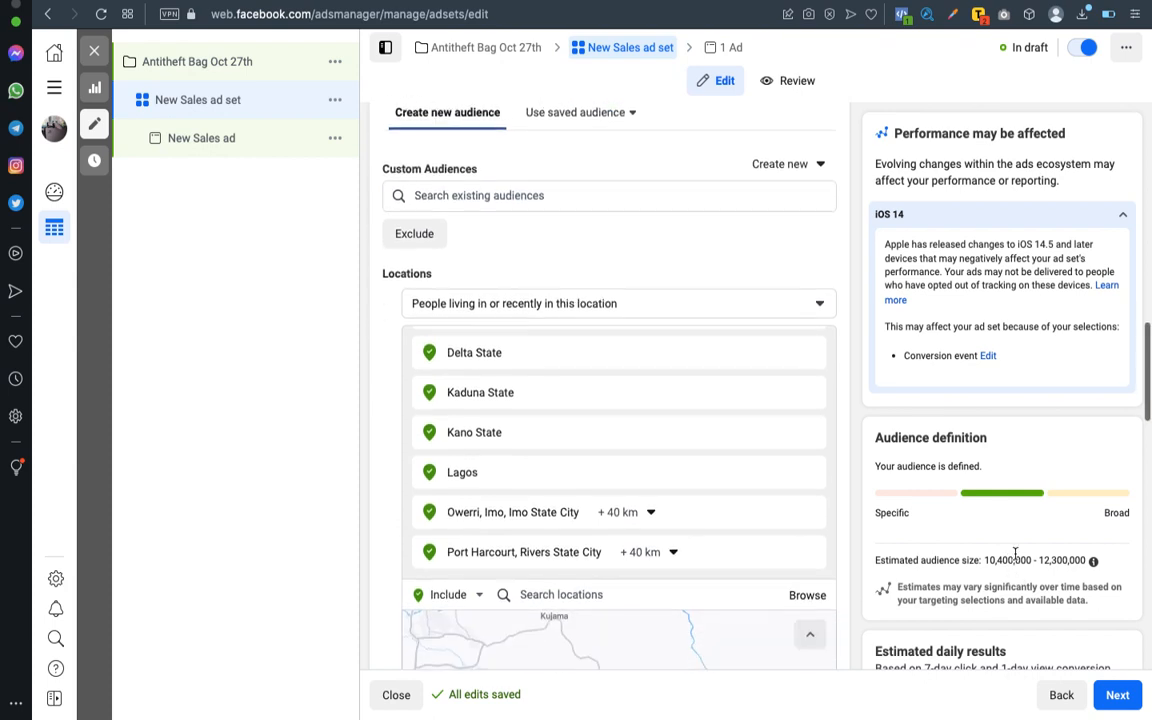
pyautogui.scroll(1, 1016, 556)
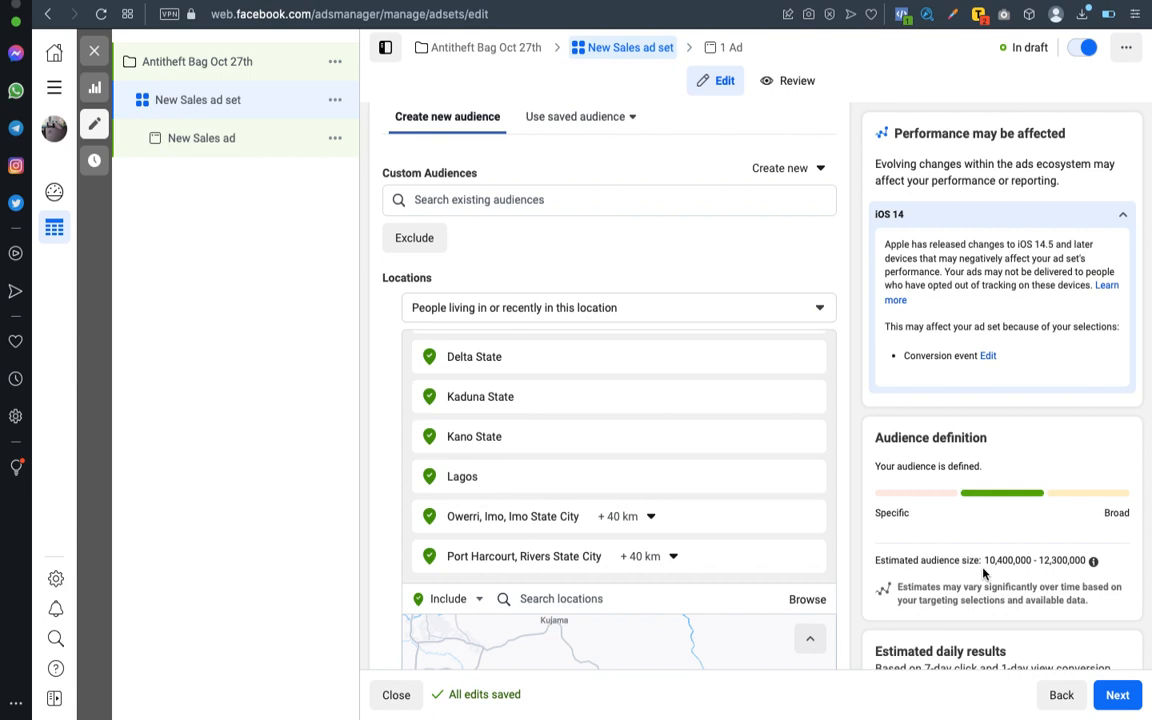
pyautogui.scroll(-4, 712, 556)
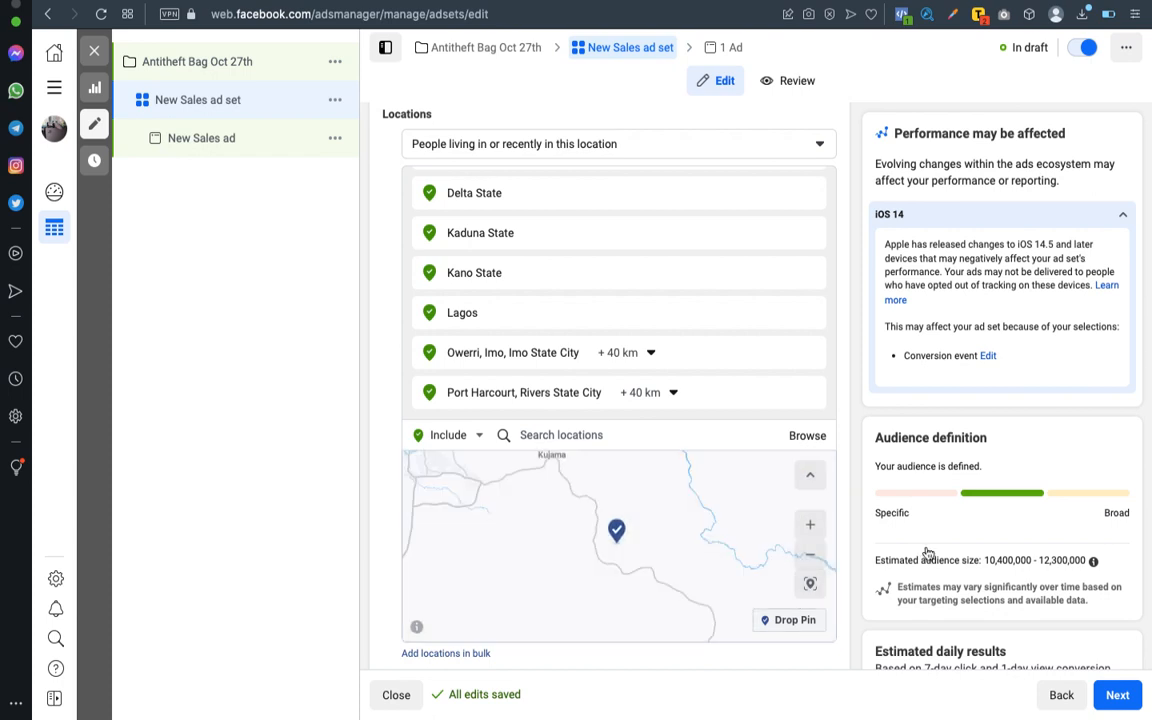
pyautogui.scroll(-2, 710, 329)
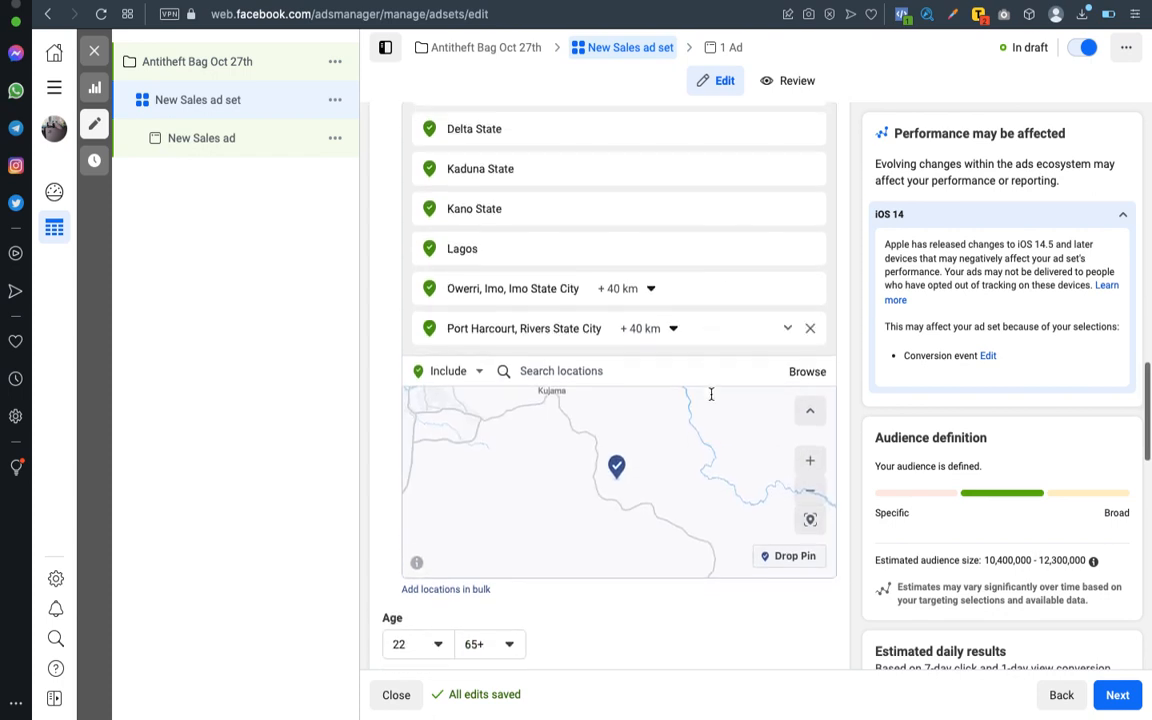
pyautogui.scroll(-6, 673, 598)
pyautogui.scroll(-3, 673, 598)
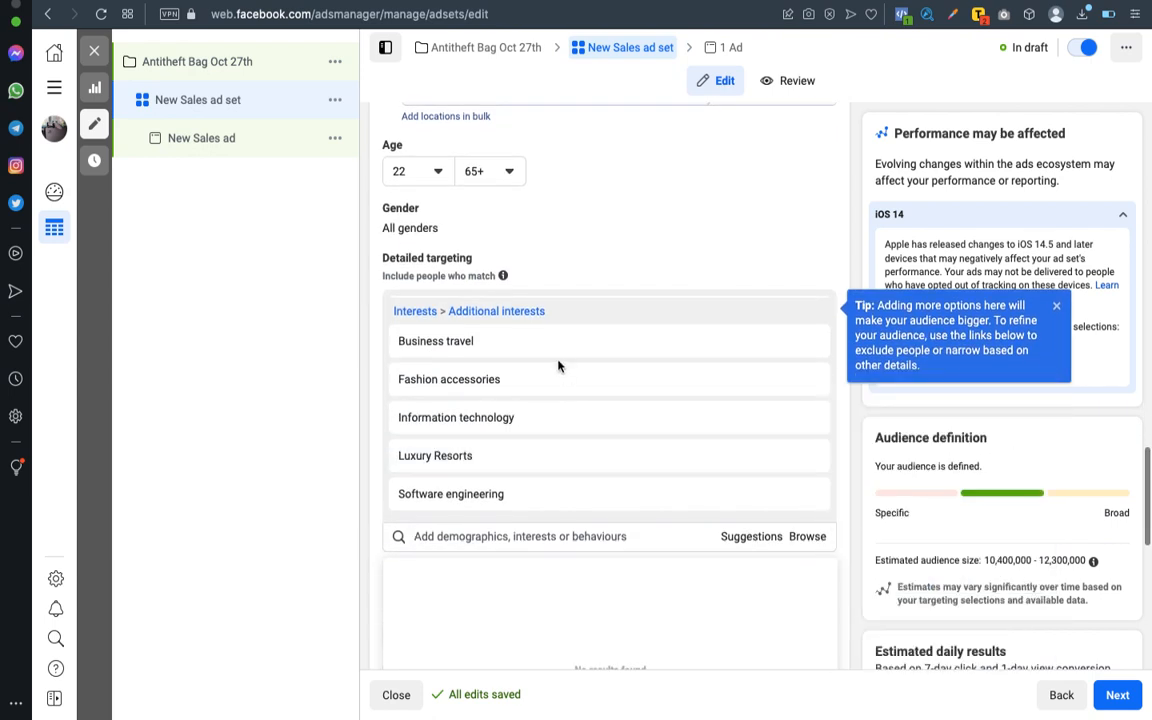
pyautogui.moveTo(556, 487)
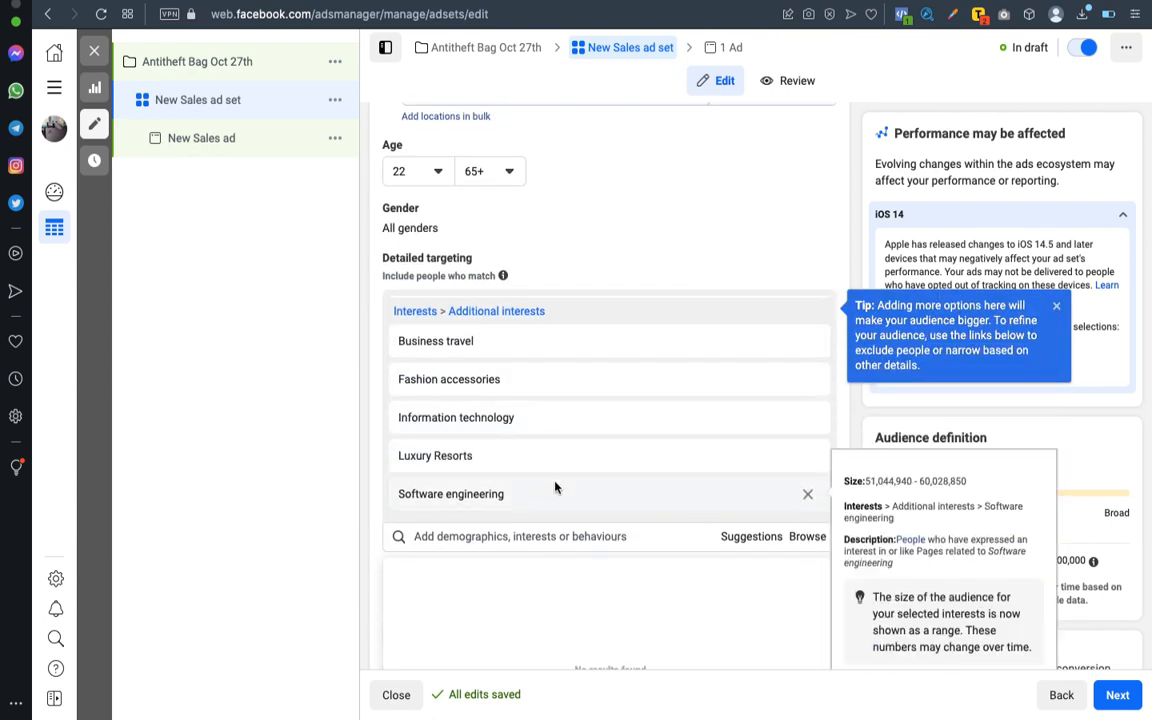
pyautogui.scroll(-1, 556, 487)
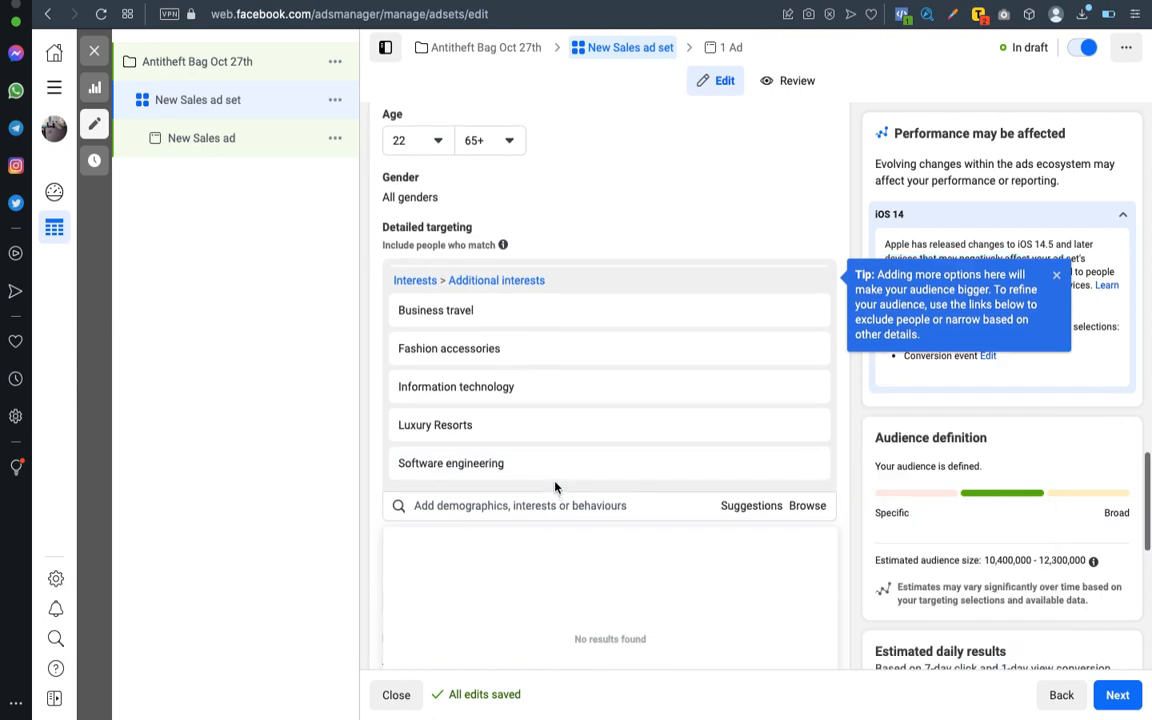
pyautogui.scroll(-5, 556, 490)
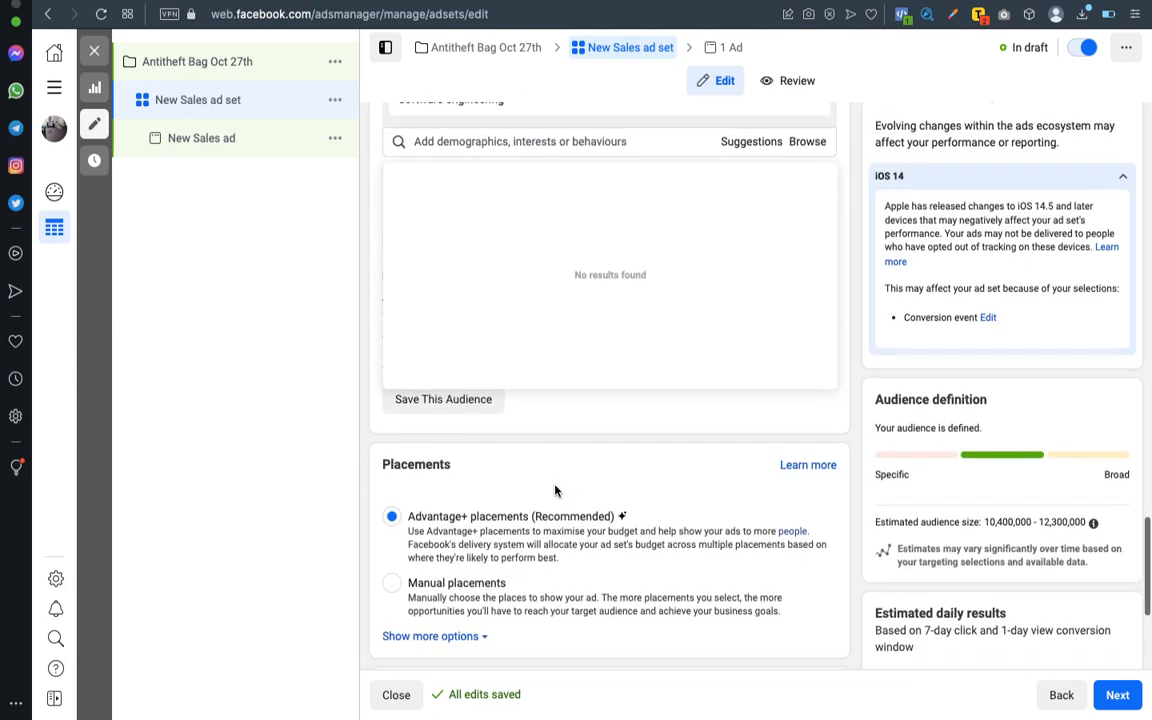
# Step: Try manual placements, switching the Messenger and Instagram platforms off and on, and return to Advantage+ placements
pyautogui.scroll(-1, 556, 489)
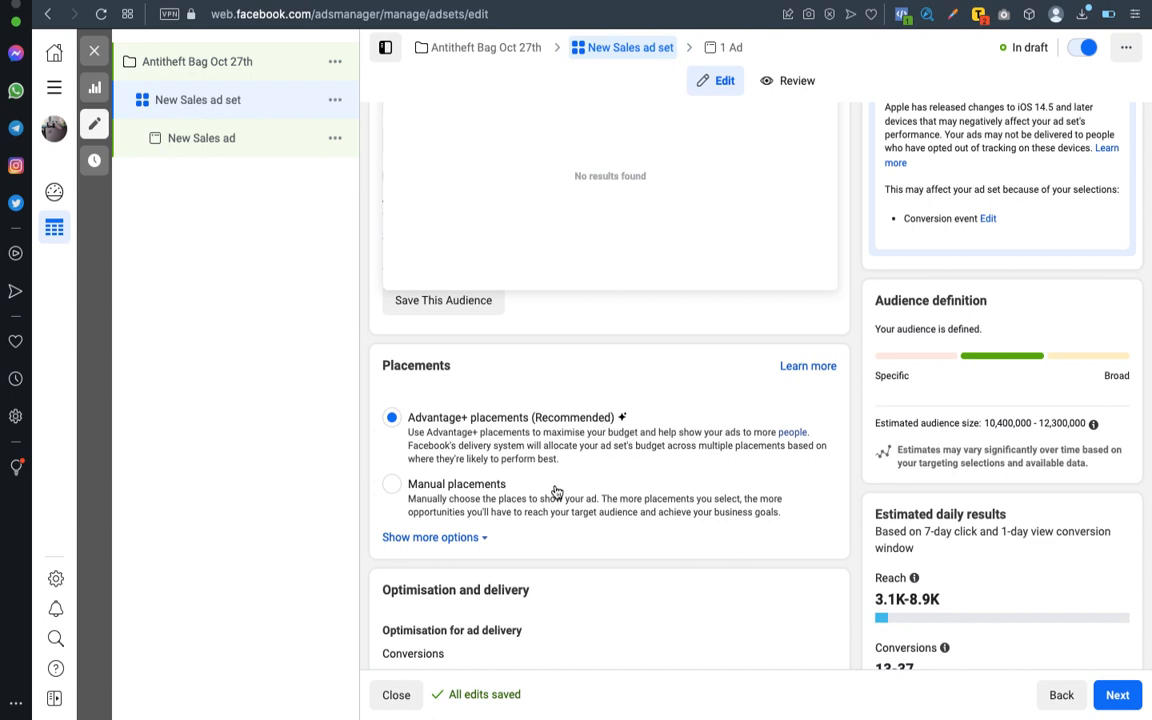
pyautogui.scroll(-2, 556, 491)
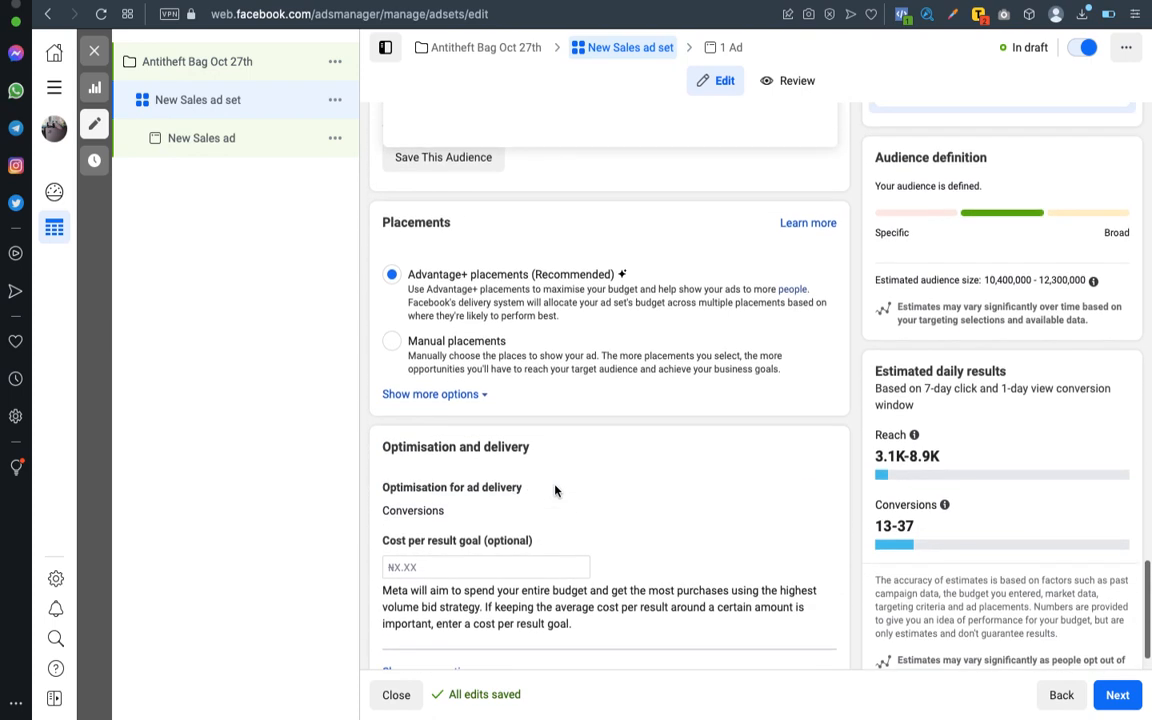
pyautogui.scroll(1, 550, 470)
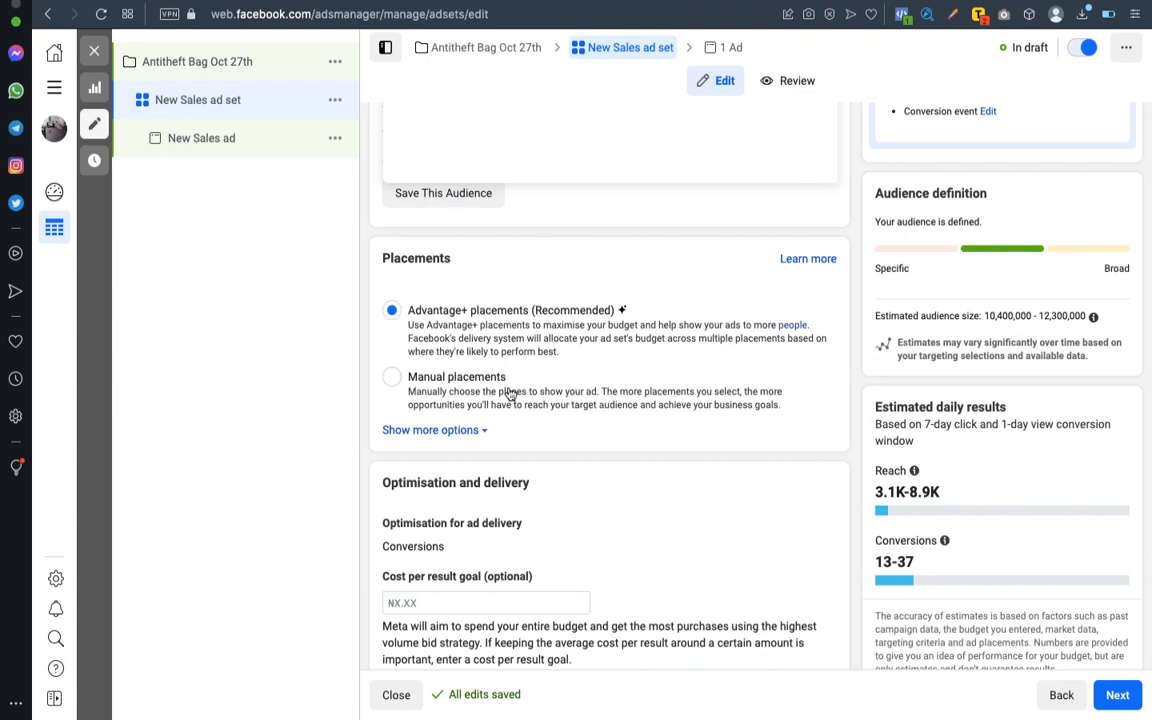
pyautogui.scroll(1, 468, 285)
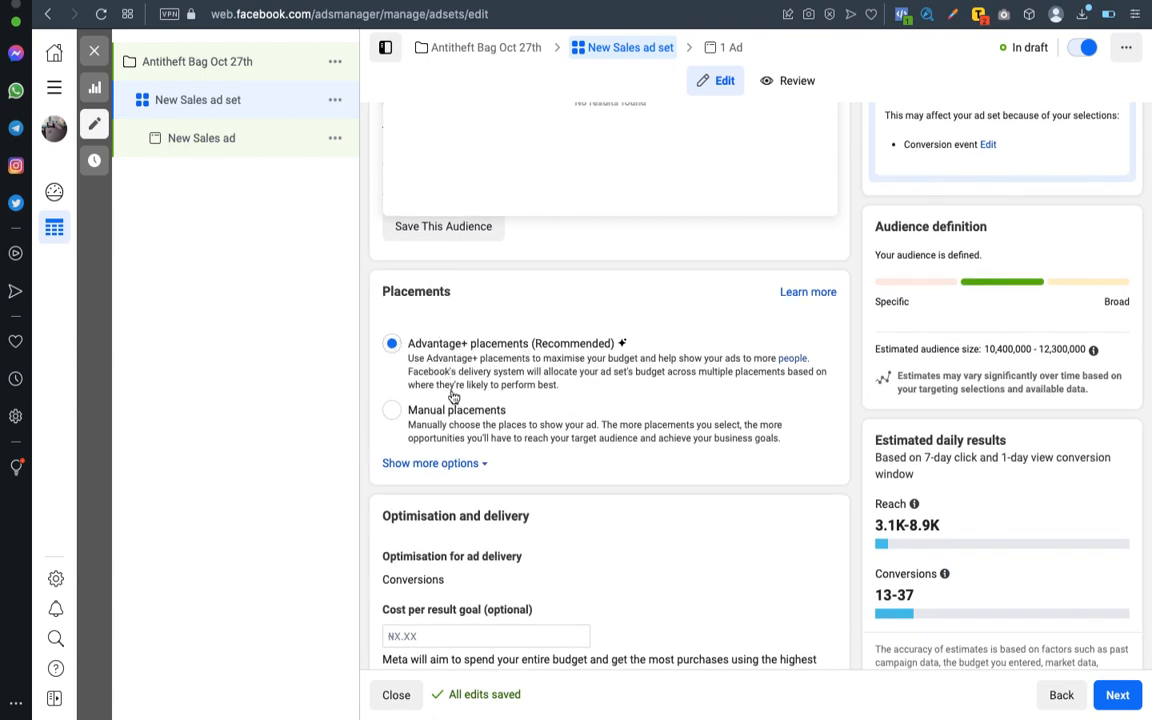
pyautogui.scroll(-2, 593, 303)
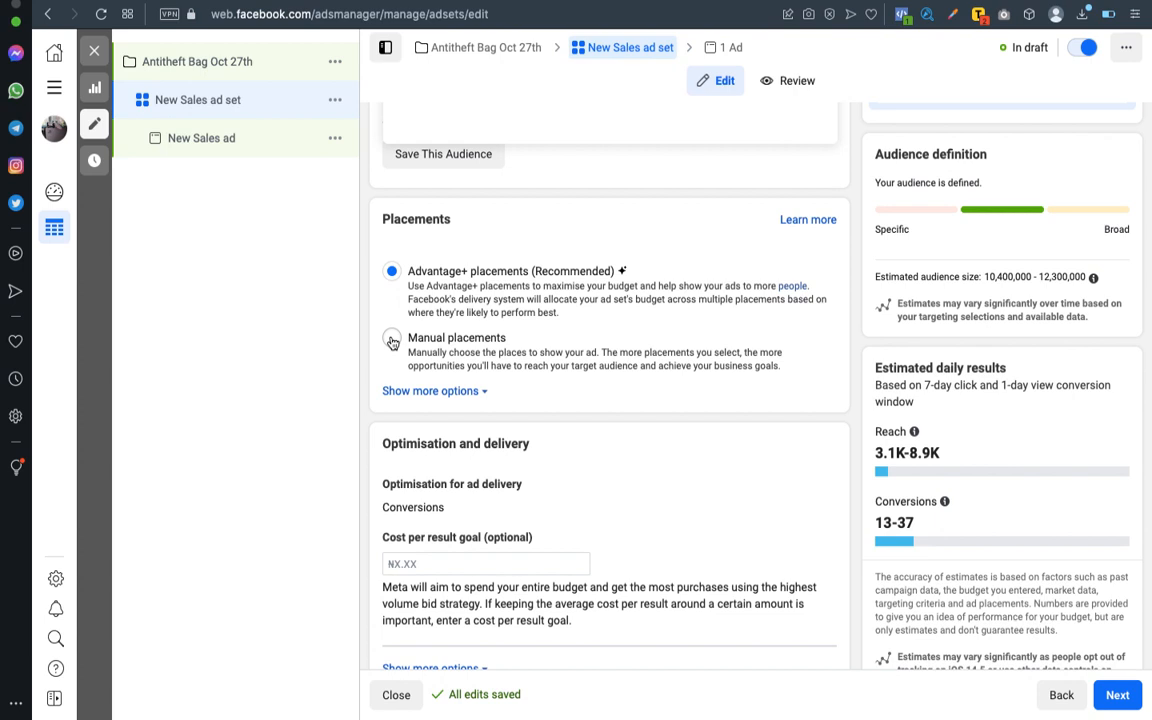
pyautogui.click(430, 348)
pyautogui.scroll(-2, 591, 427)
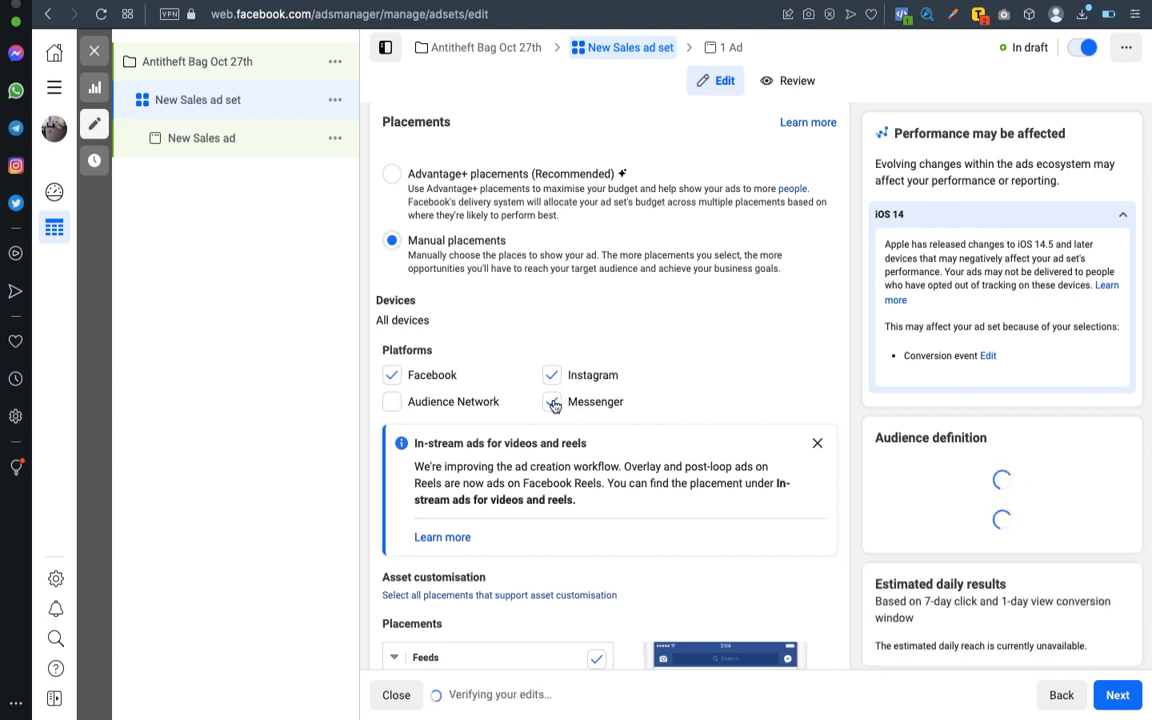
pyautogui.click(553, 403)
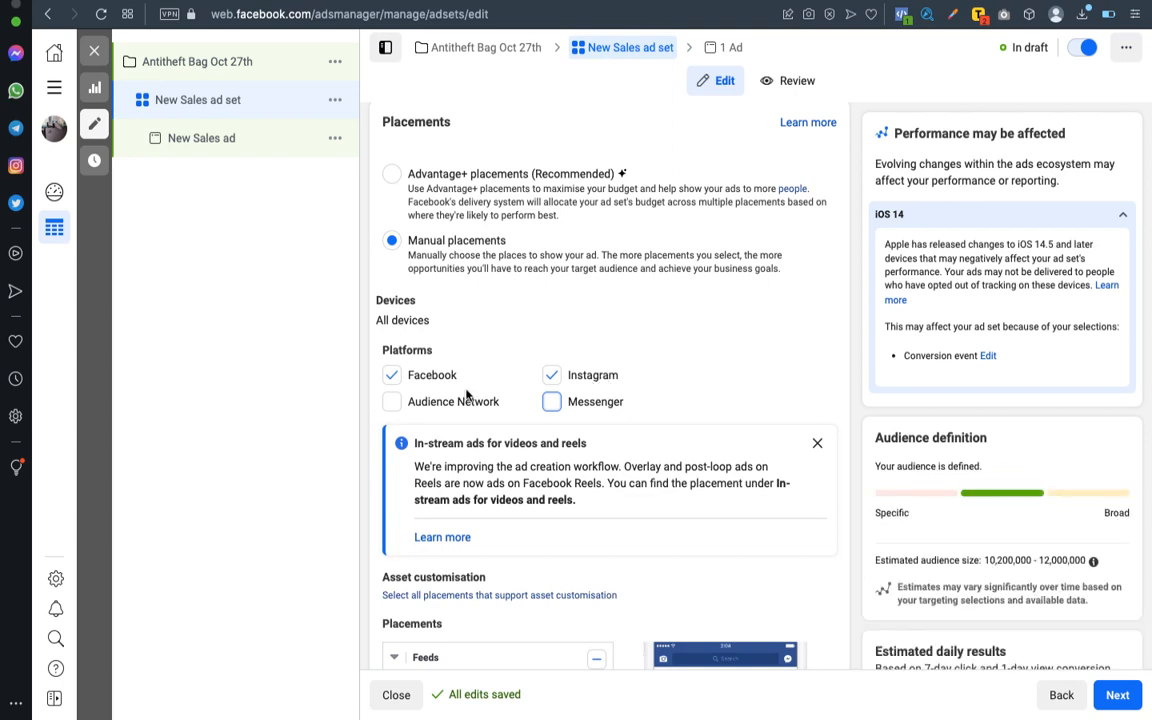
pyautogui.click(553, 376)
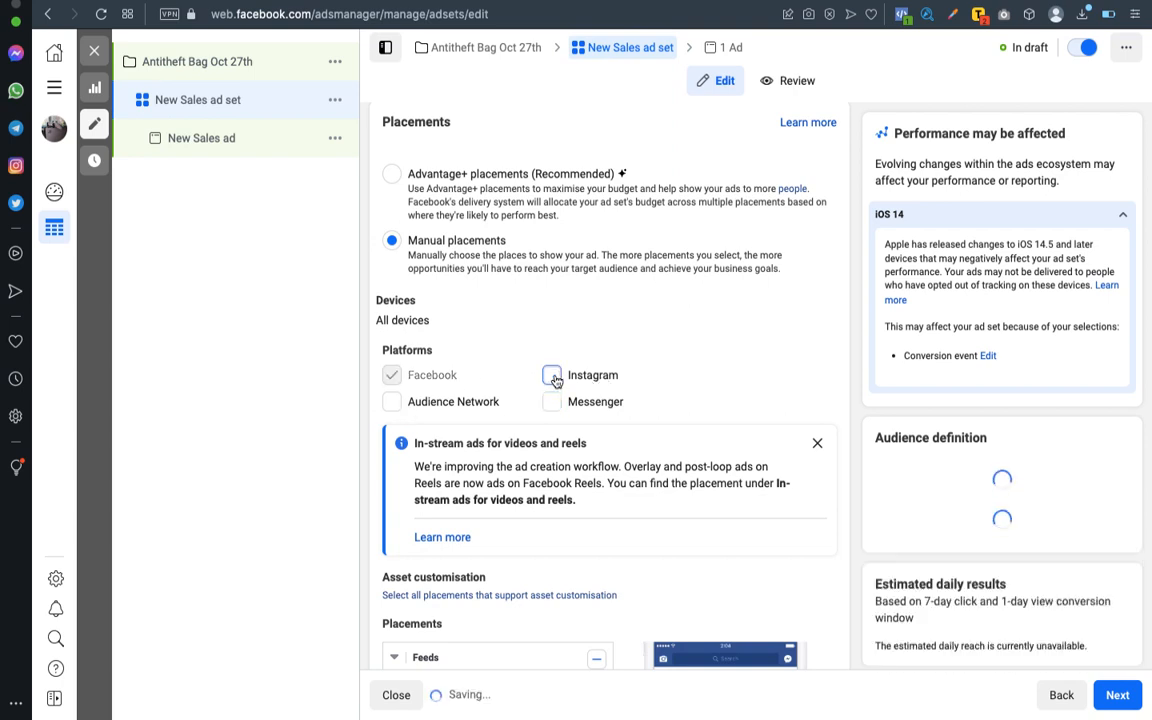
pyautogui.click(553, 376)
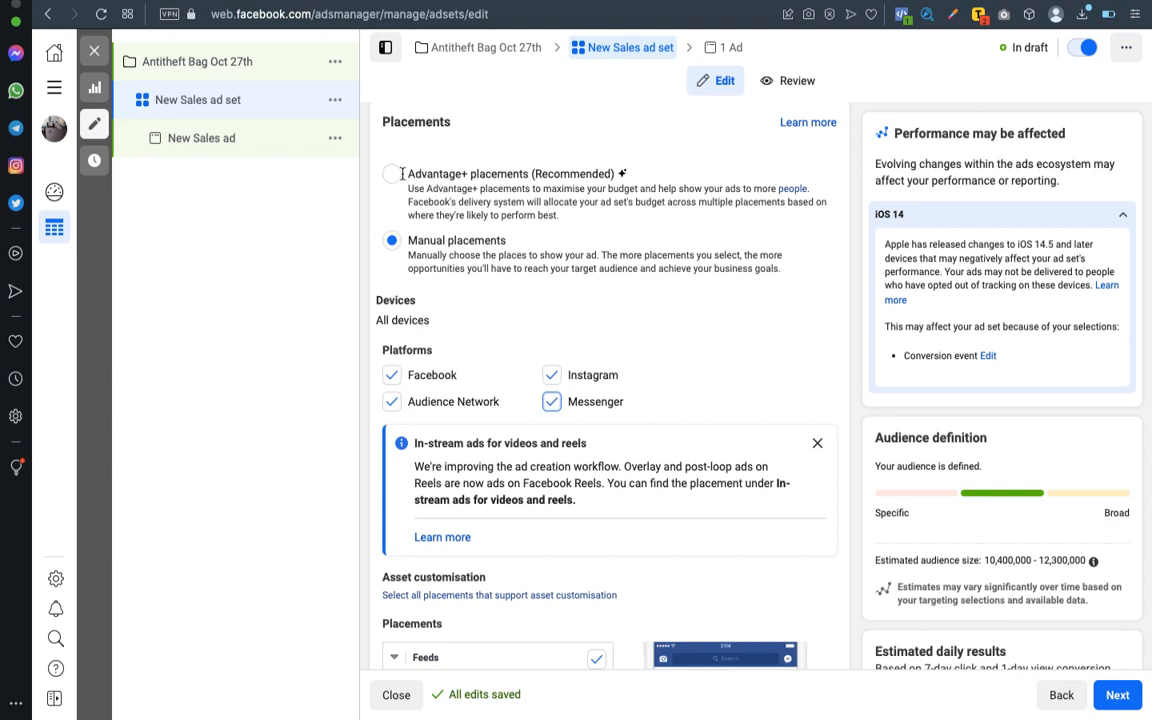
pyautogui.click(393, 175)
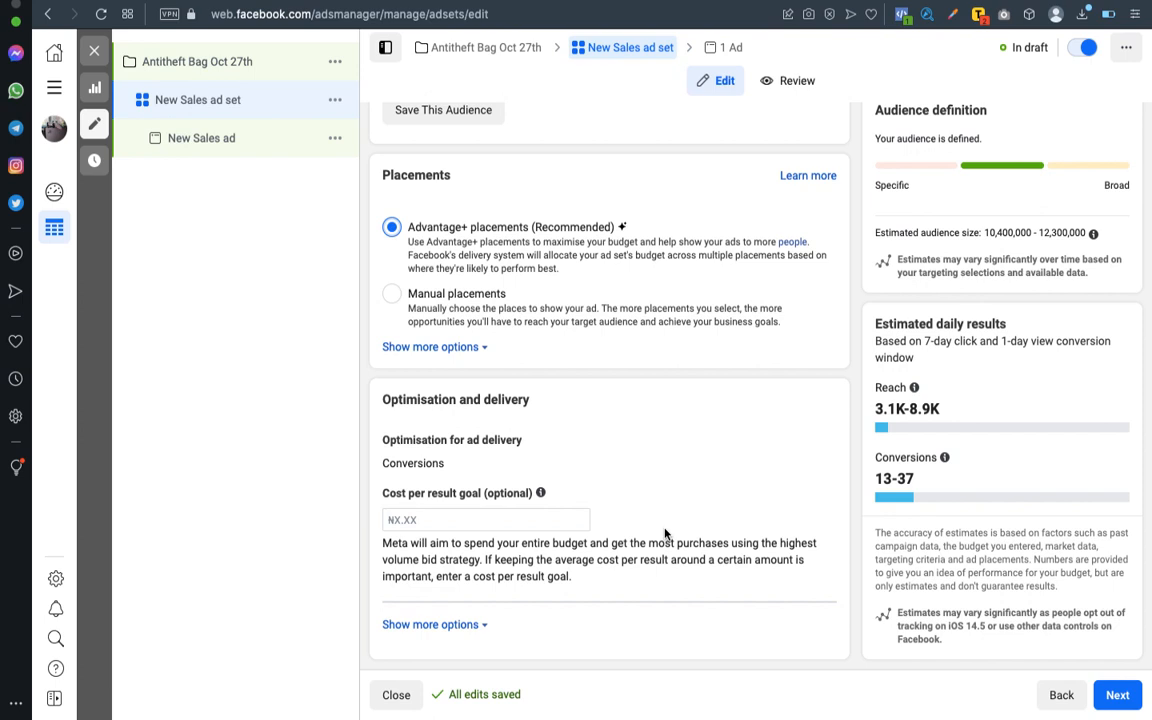
# Step: Set the ad set's cost per result goal to ₦3,000 under optimisation and delivery
pyautogui.moveTo(540, 493)
pyautogui.click(437, 519)
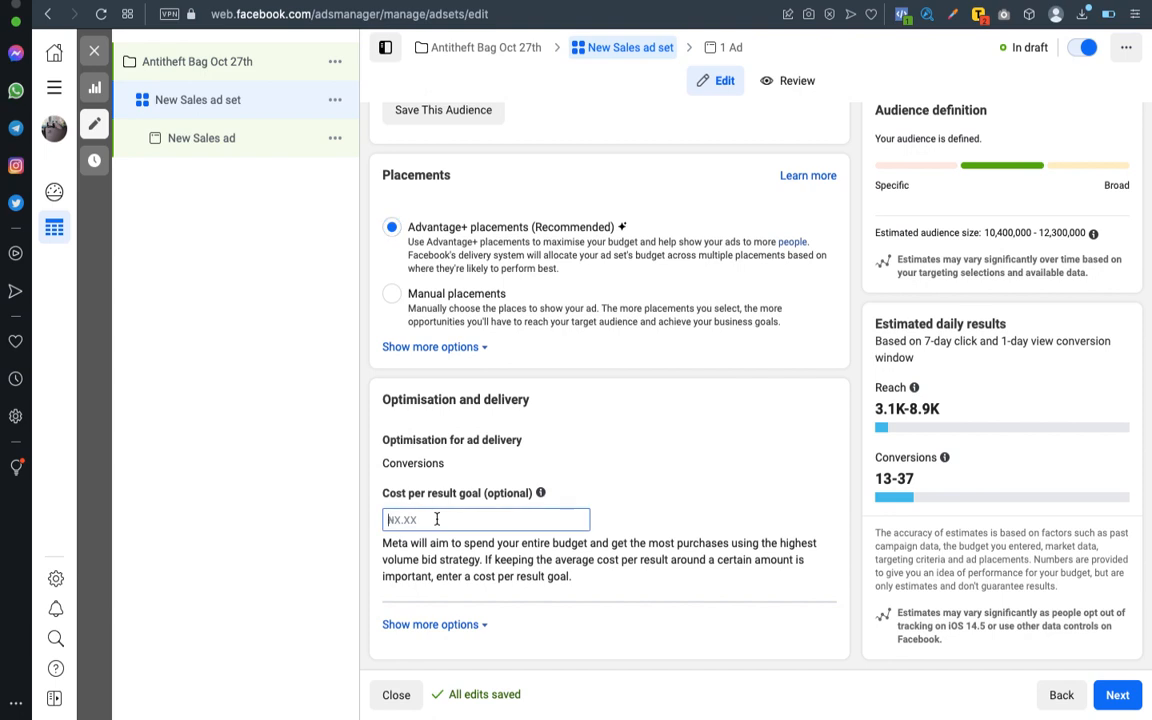
pyautogui.scroll(10, 617, 476)
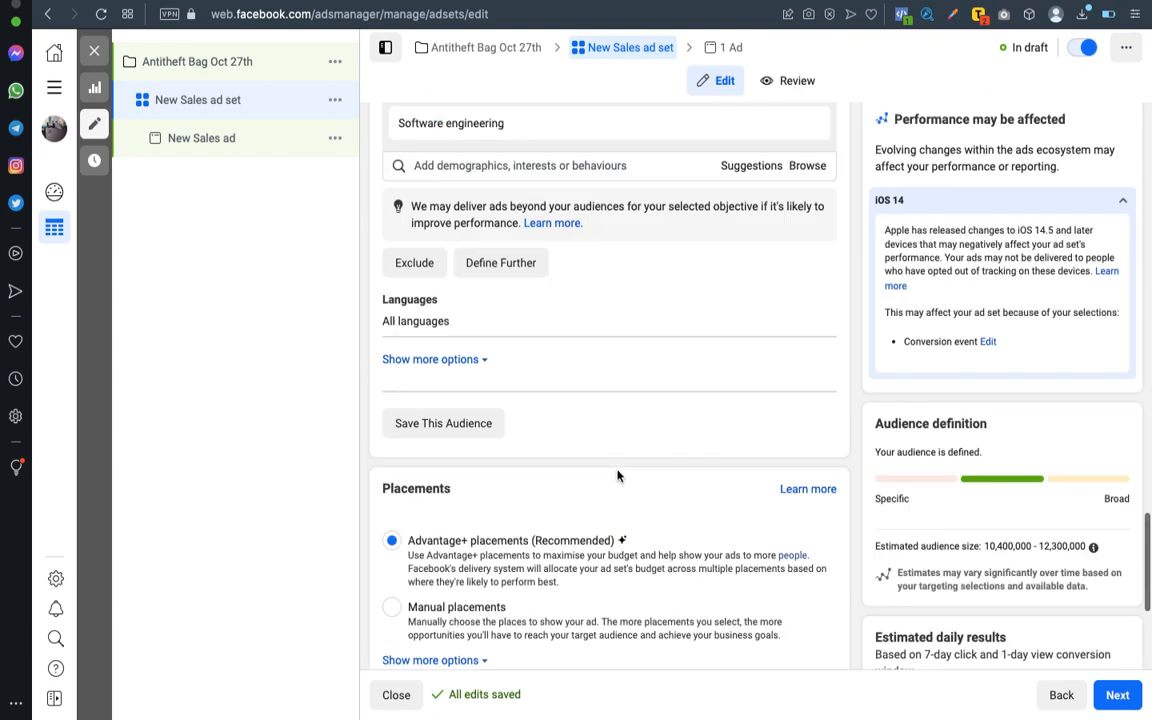
pyautogui.scroll(4, 619, 476)
pyautogui.scroll(-7, 617, 472)
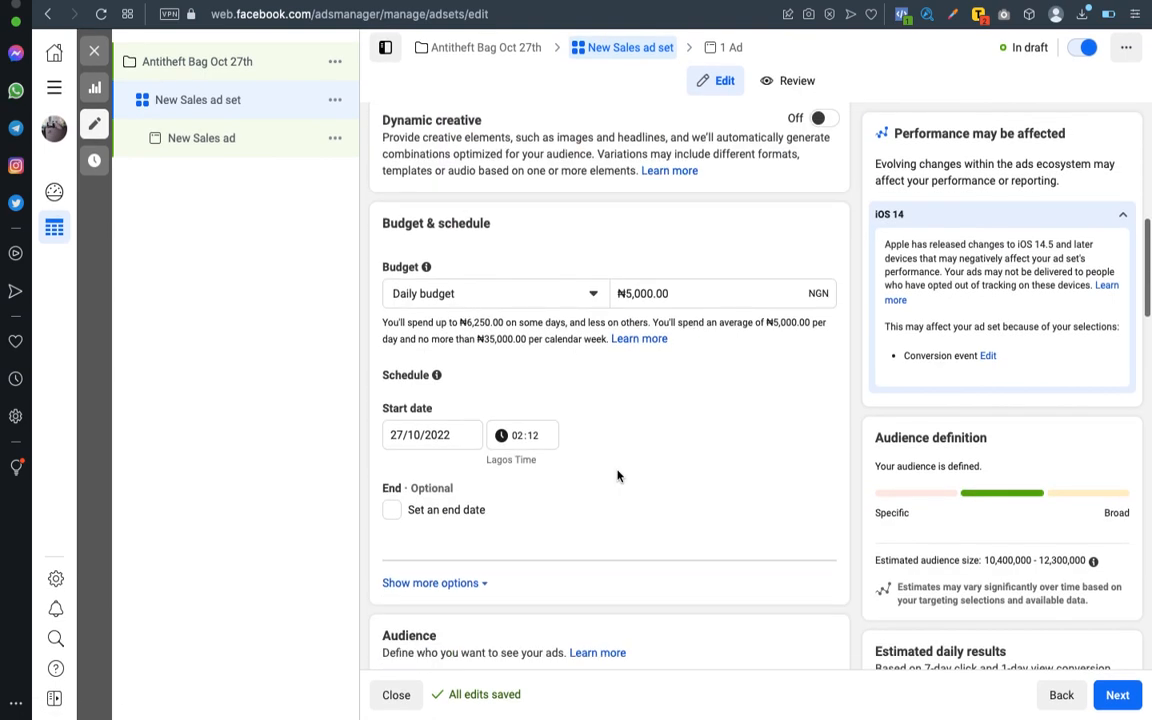
pyautogui.scroll(-8, 684, 455)
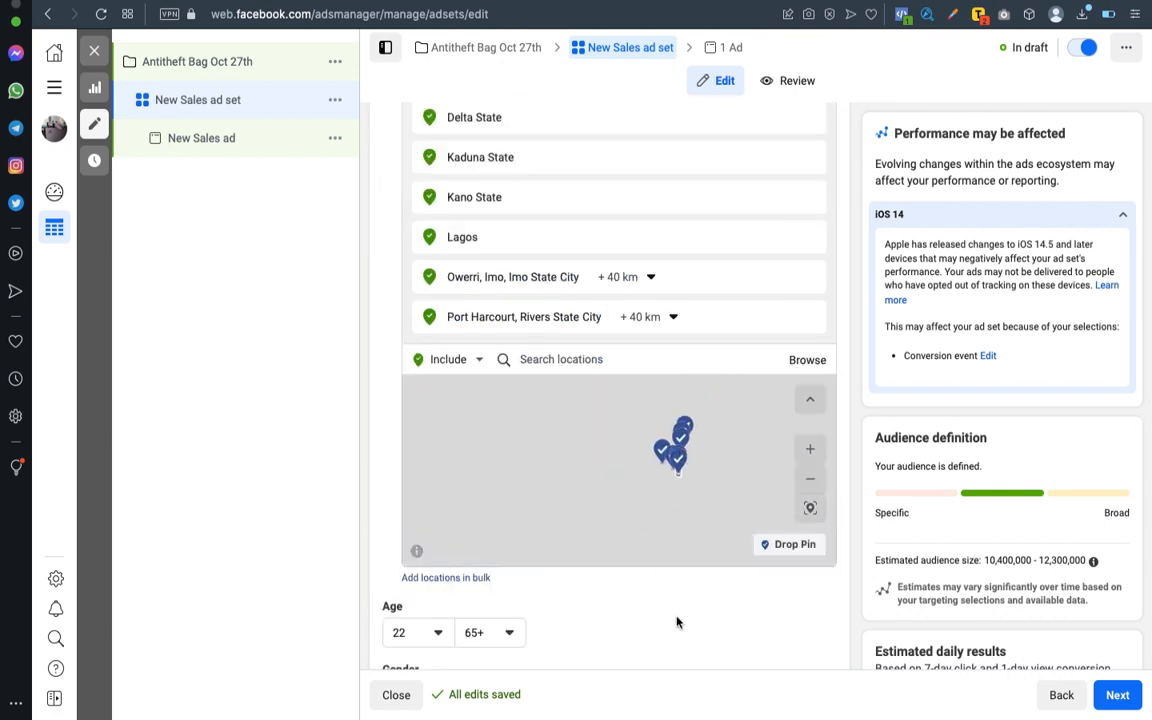
pyautogui.scroll(-5, 677, 600)
pyautogui.scroll(-7, 676, 622)
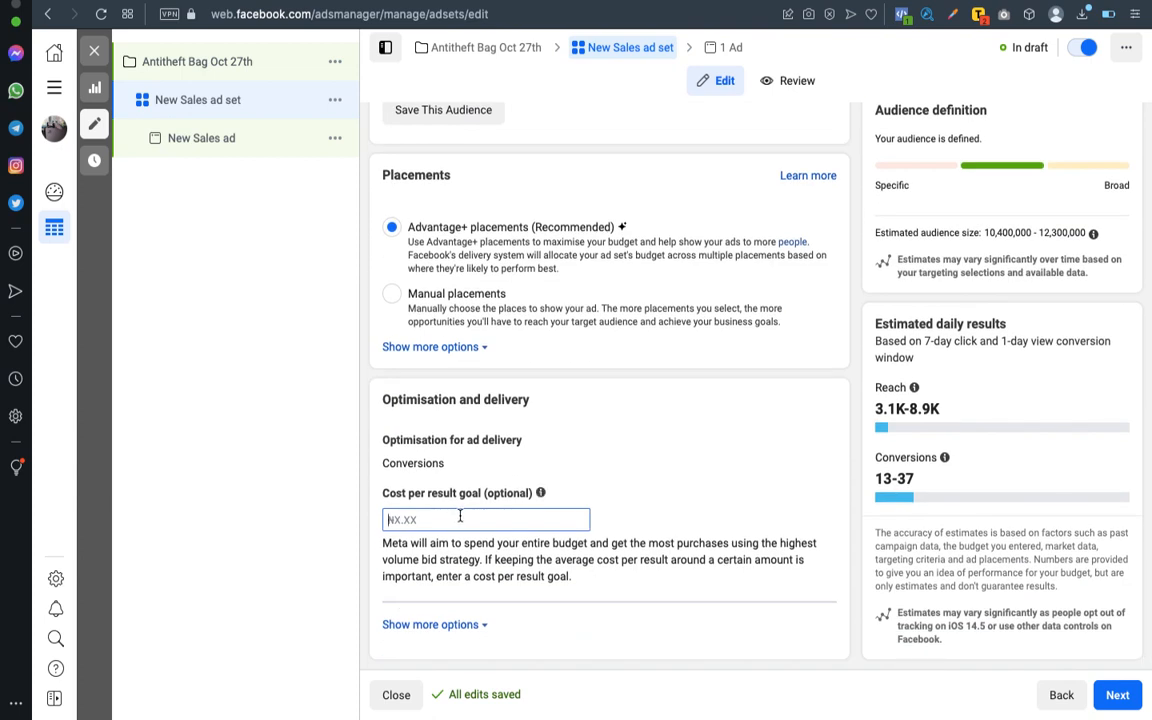
pyautogui.click(460, 516)
pyautogui.write('3000')
pyautogui.scroll(-1, 615, 538)
pyautogui.scroll(-1, 572, 531)
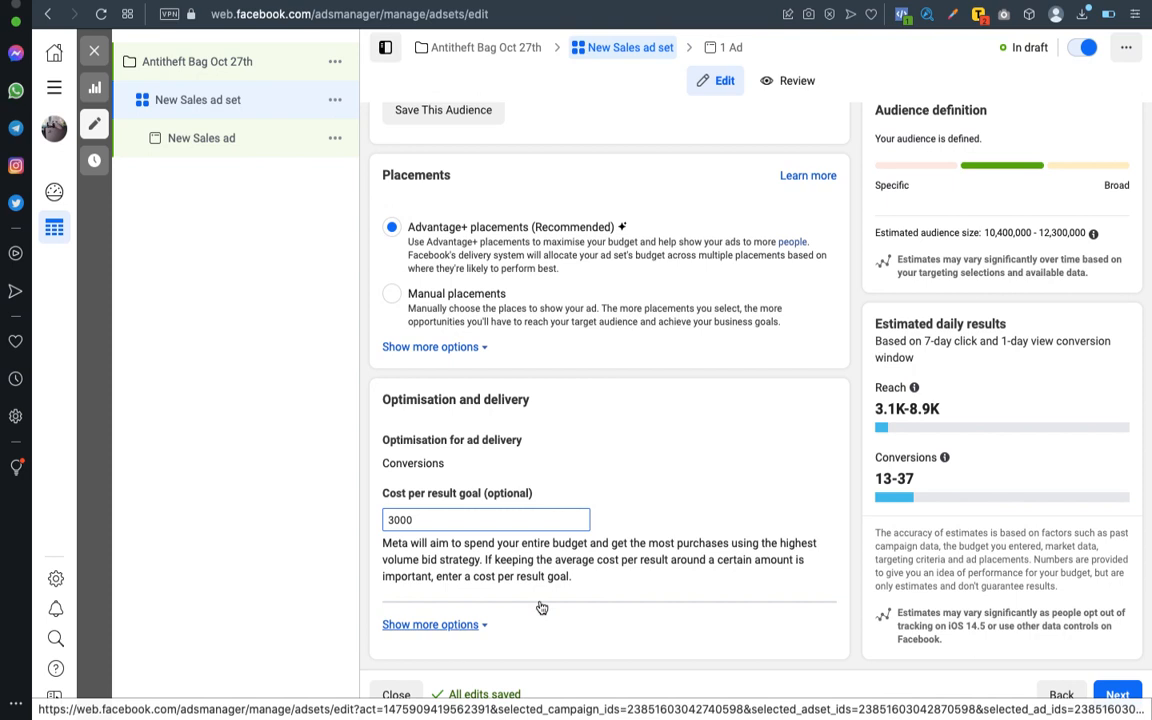
pyautogui.click(623, 562)
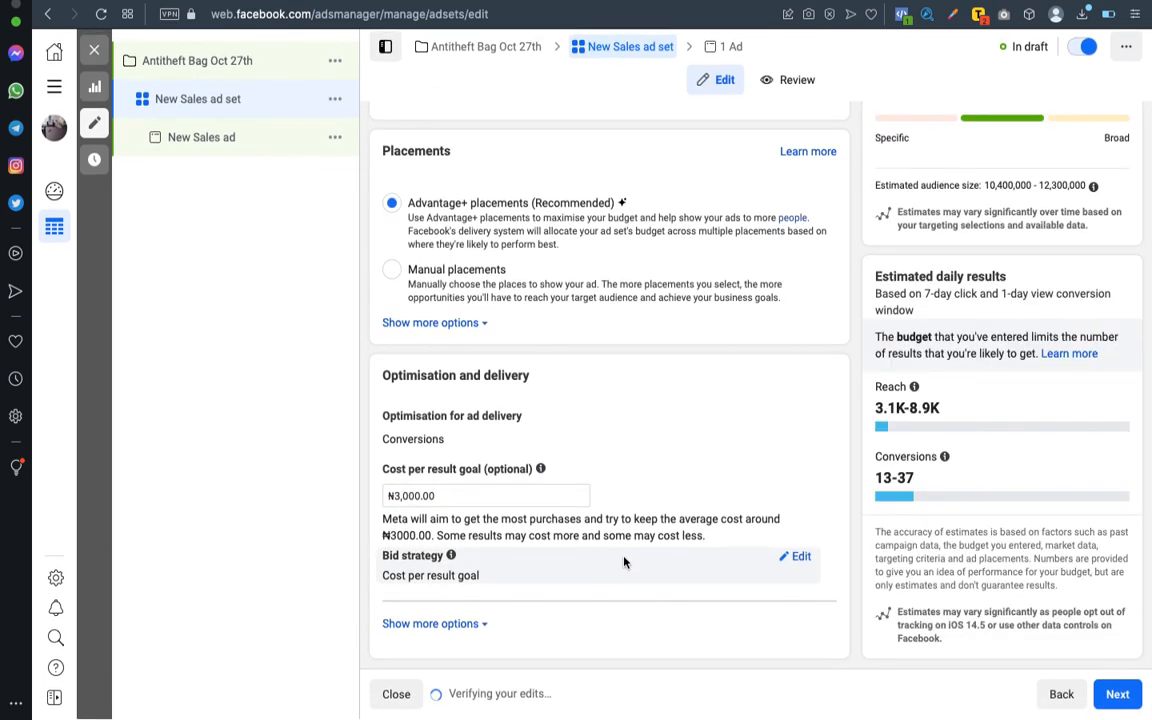
# Step: Change the ad set's bid strategy to Bid cap and open the bid control amount for editing
pyautogui.click(798, 563)
pyautogui.scroll(-2, 780, 510)
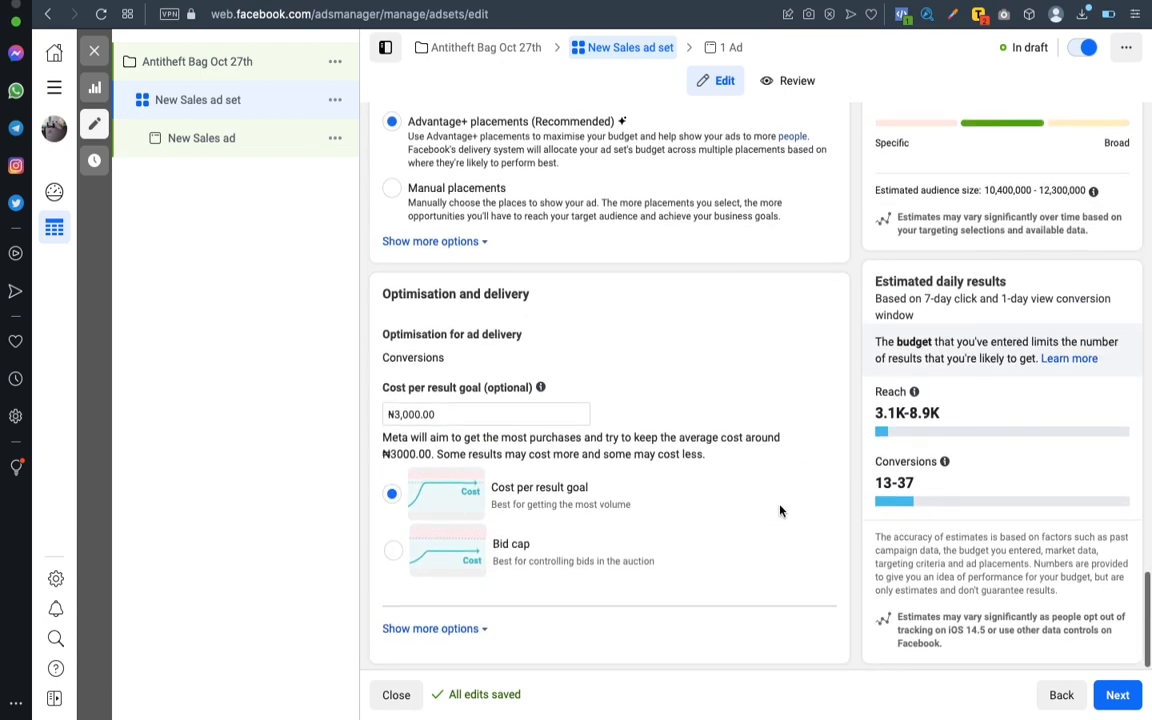
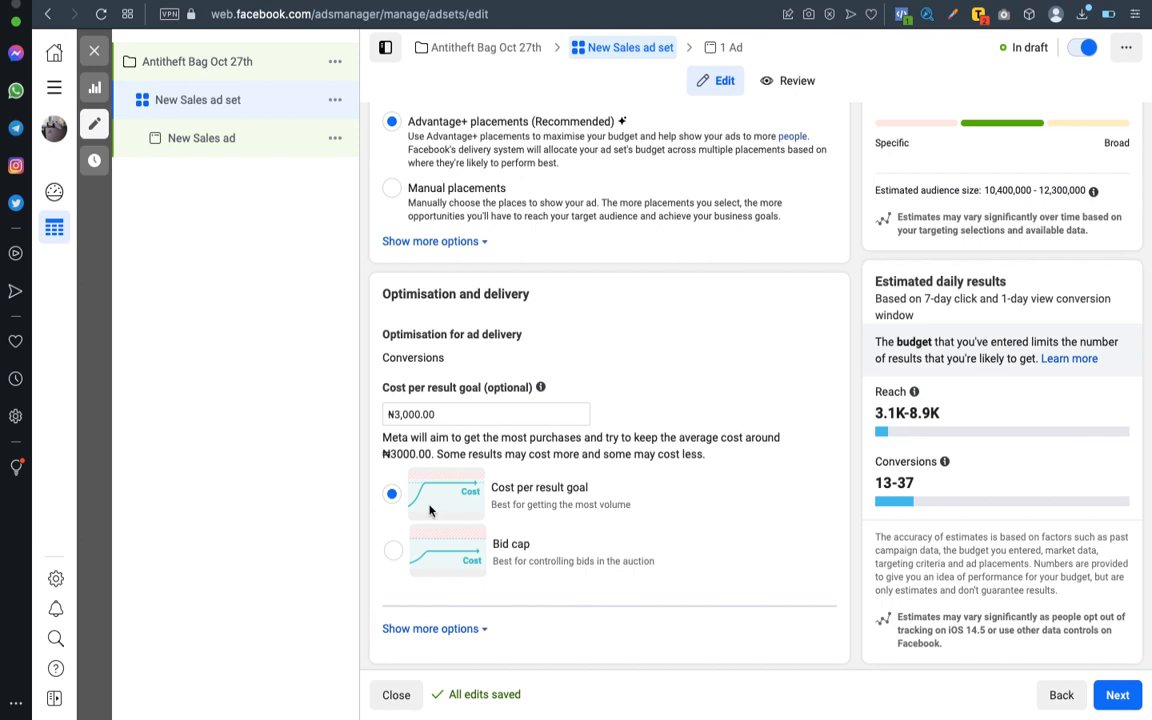
pyautogui.click(393, 554)
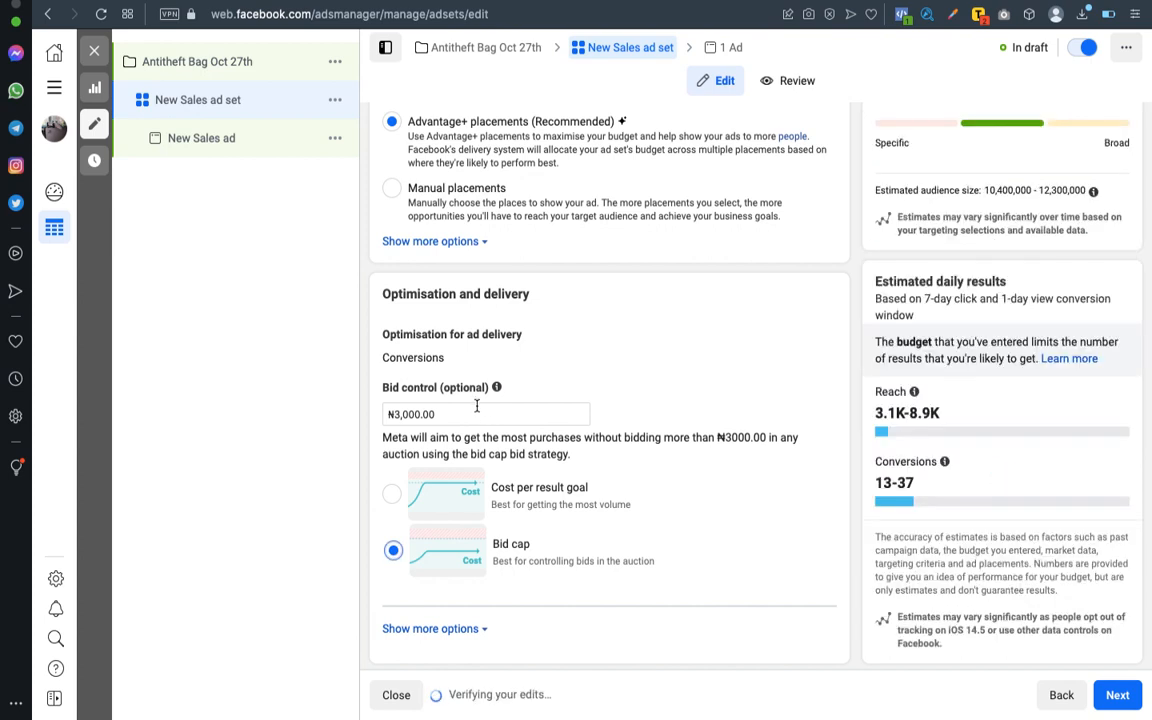
pyautogui.click(476, 414)
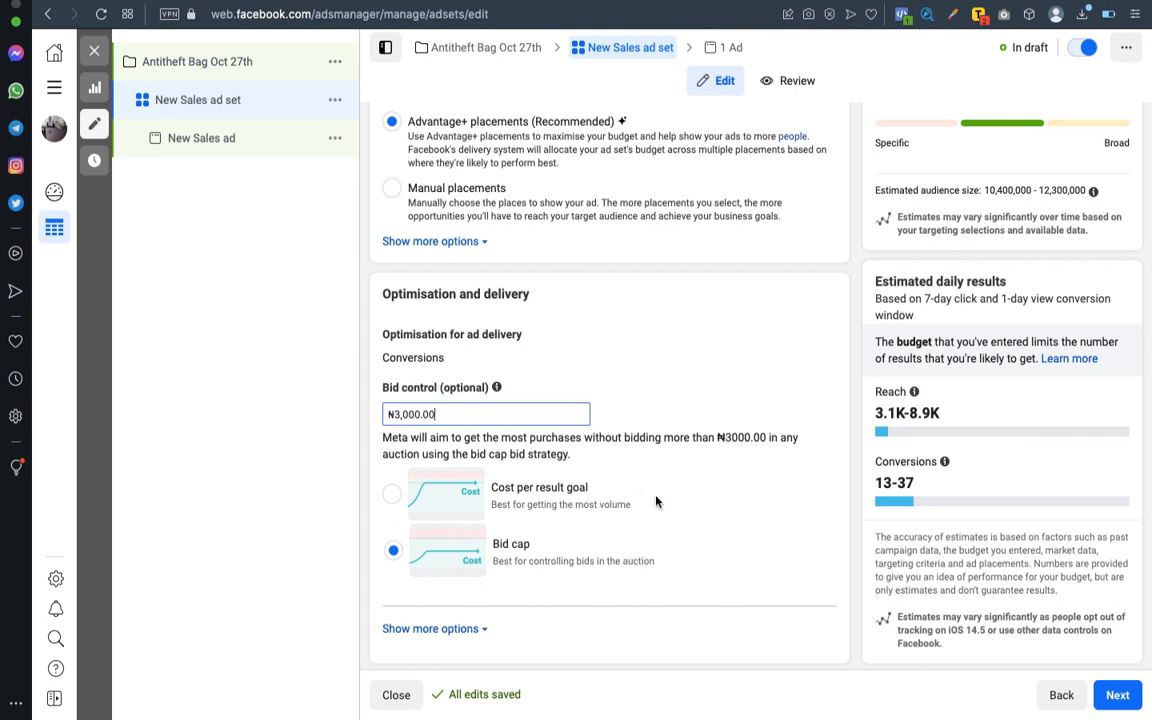
# Step: Clear the ₦3,000 bid control amount, return to an empty cost per result goal and expand the additional optimisation and delivery options
pyautogui.scroll(-1, 658, 501)
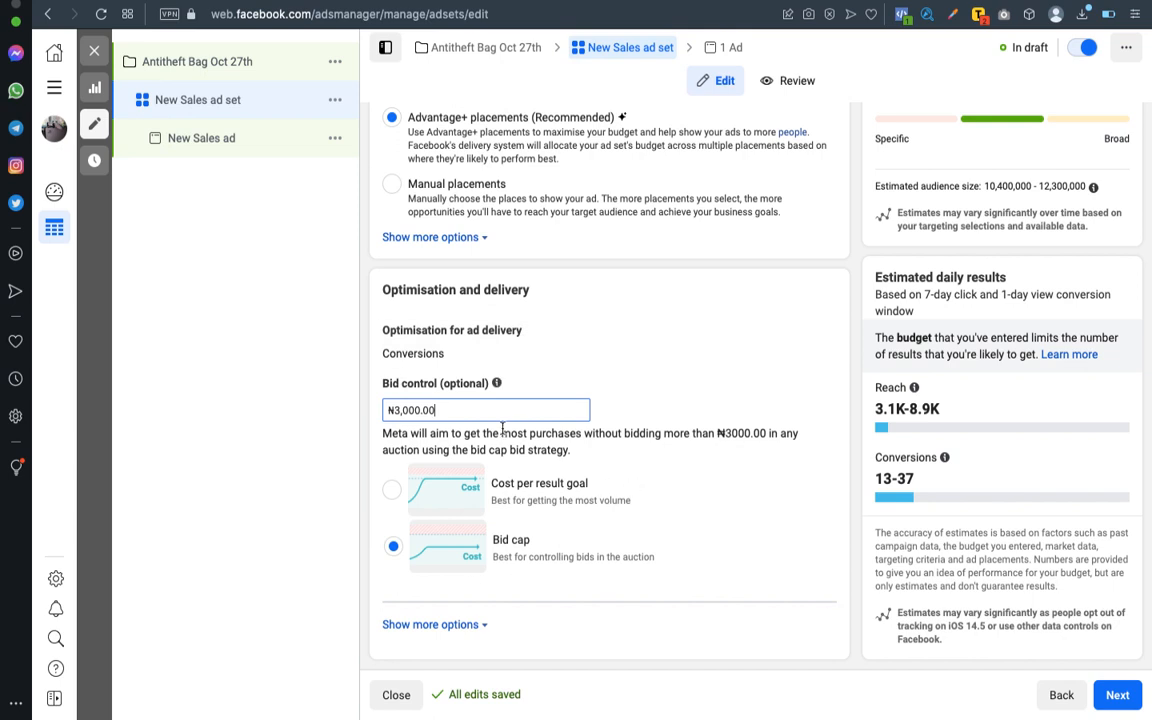
pyautogui.tripleClick(461, 410)
pyautogui.press('BackSpace')
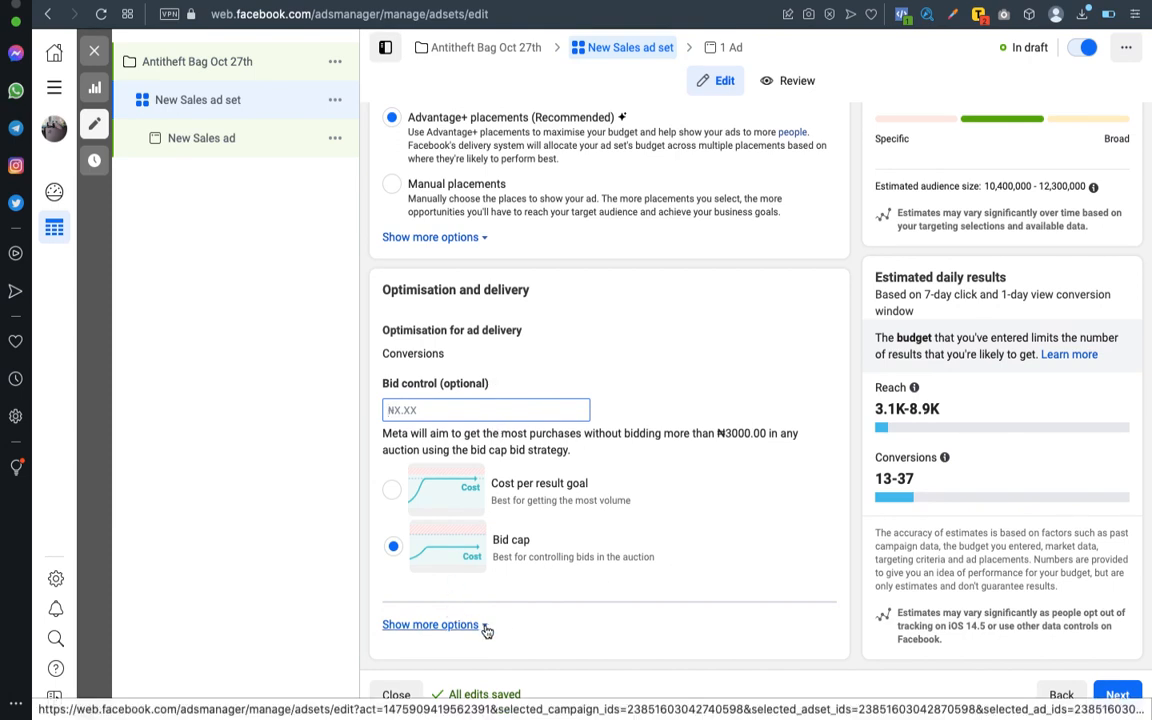
pyautogui.click(538, 484)
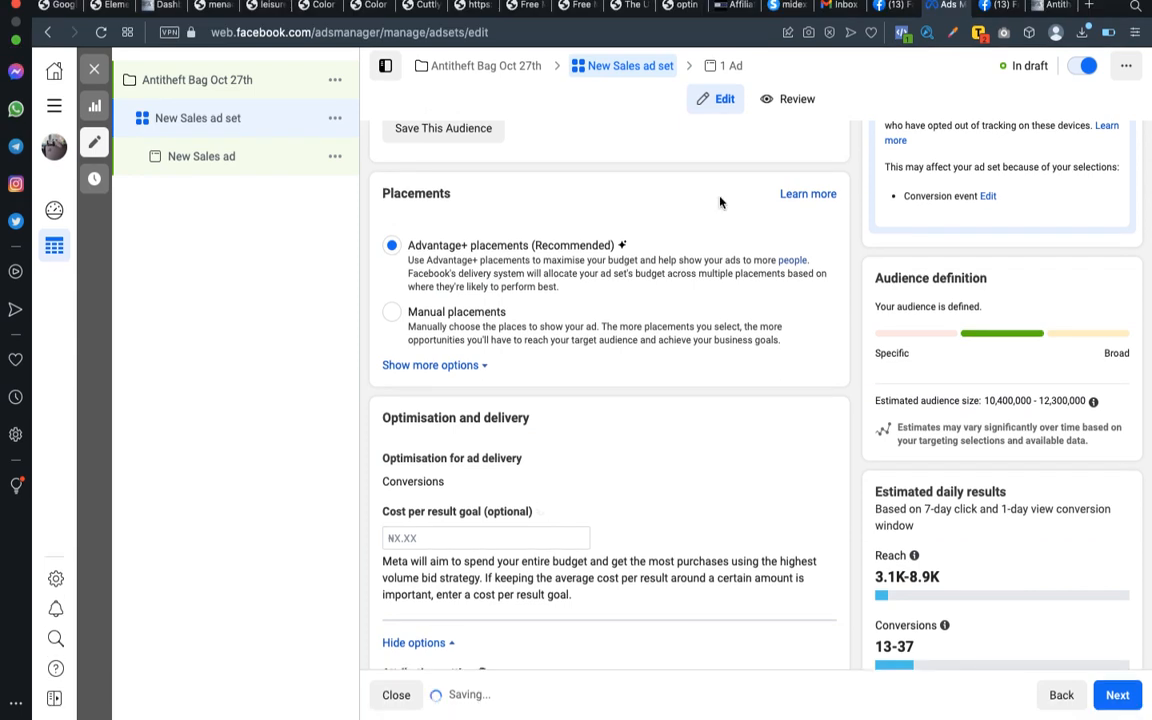
# Step: Edit the ad set's attribution setting and select 7-day click or 1-day view
pyautogui.scroll(-3, 710, 417)
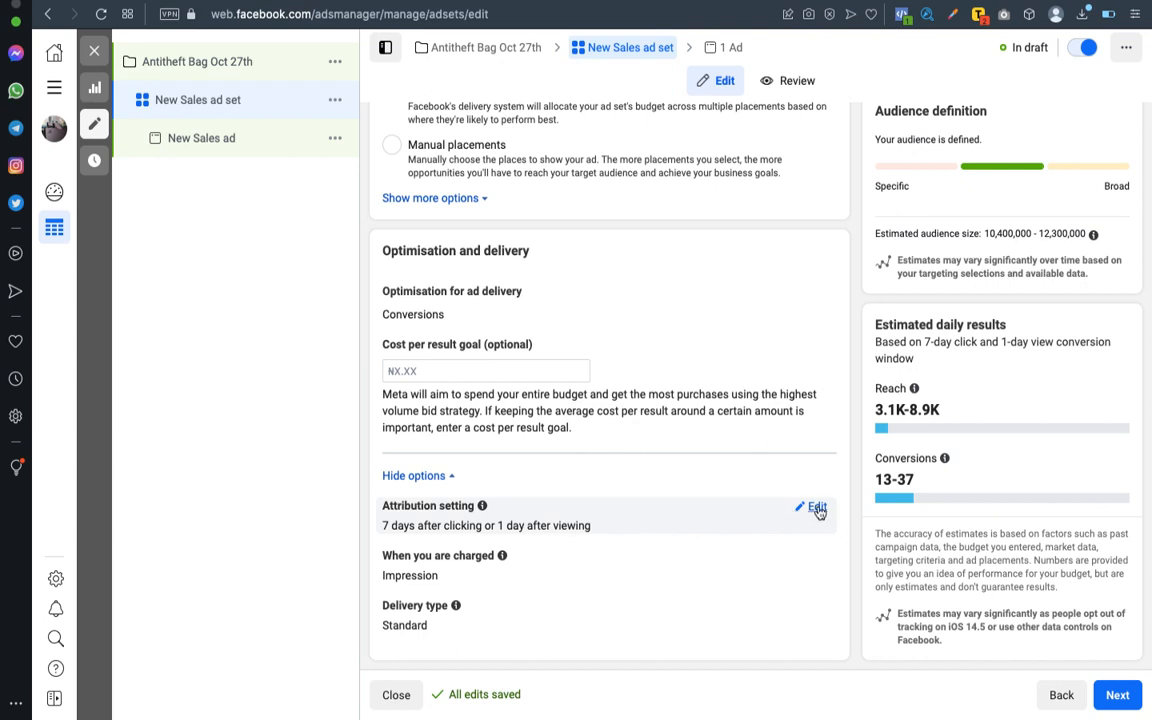
pyautogui.click(817, 509)
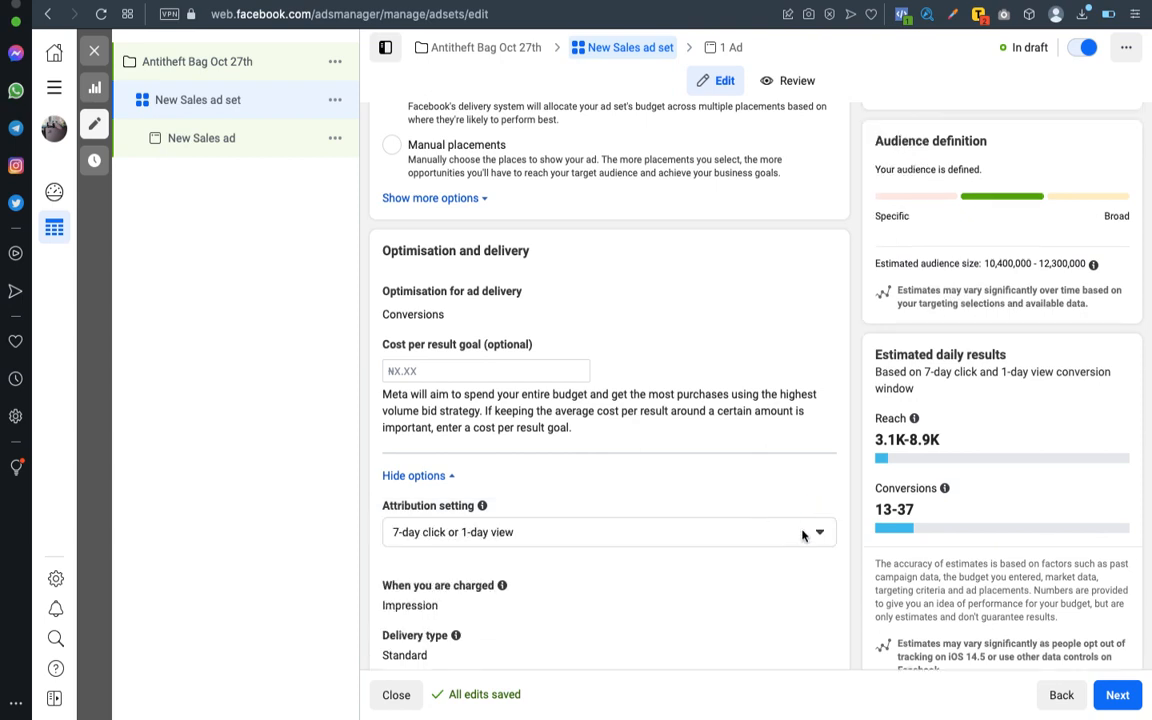
pyautogui.click(805, 534)
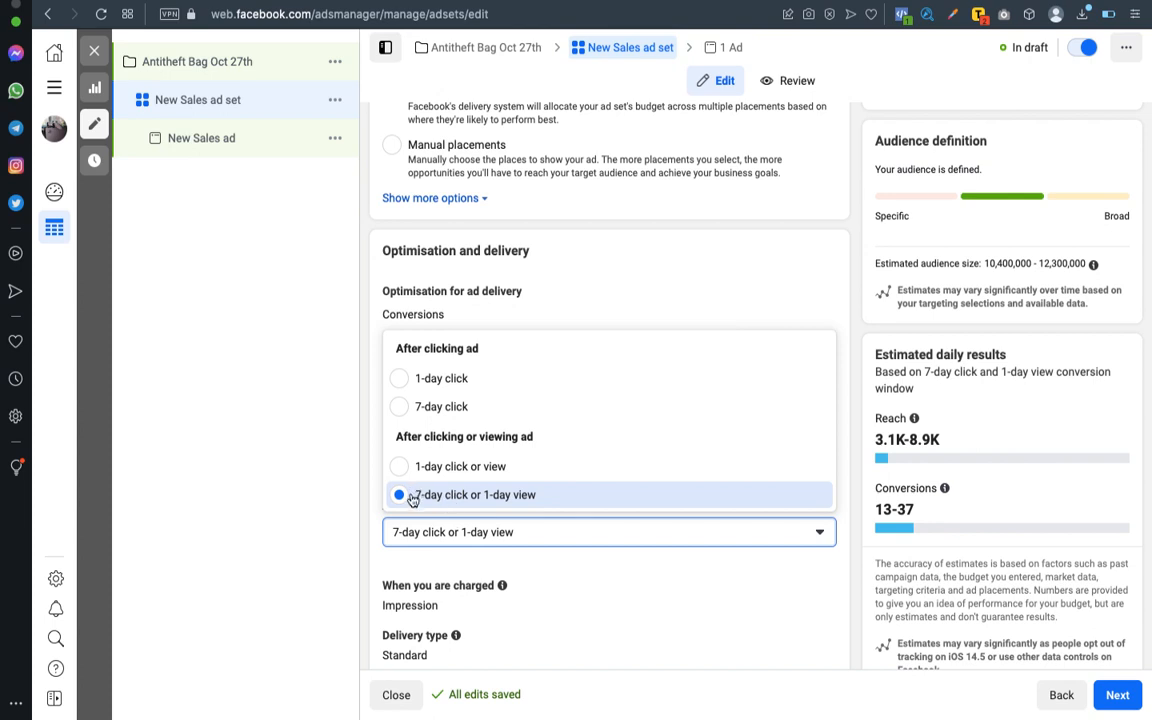
pyautogui.click(414, 494)
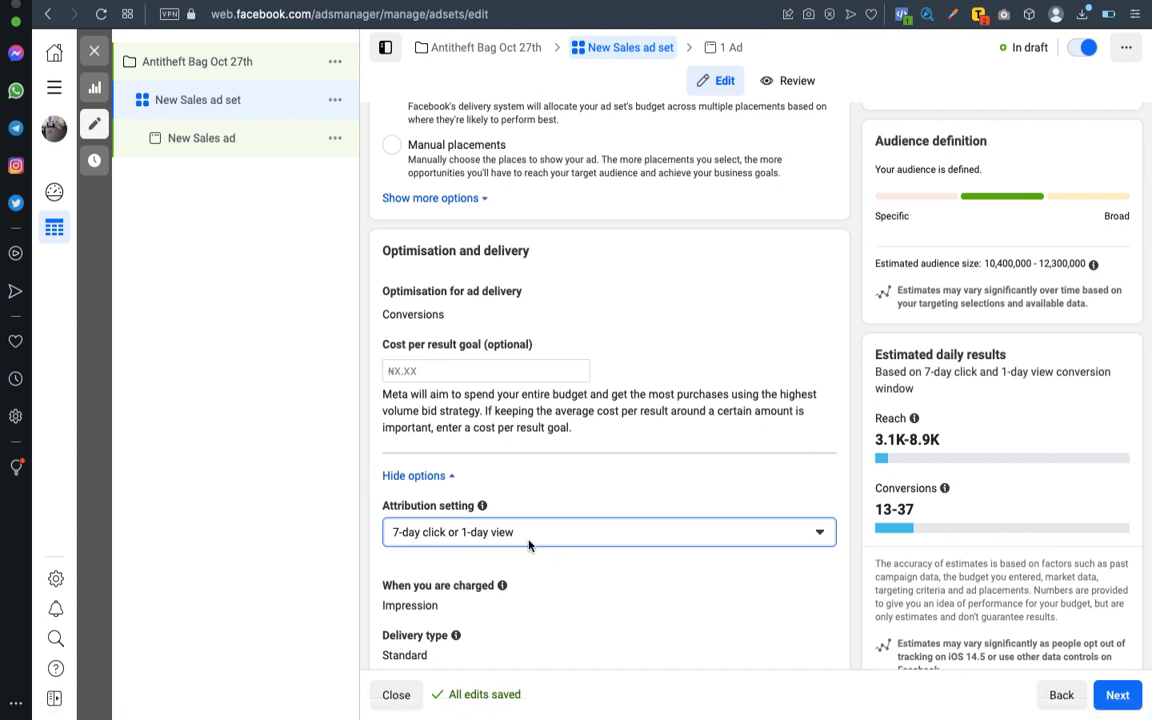
pyautogui.click(288, 556)
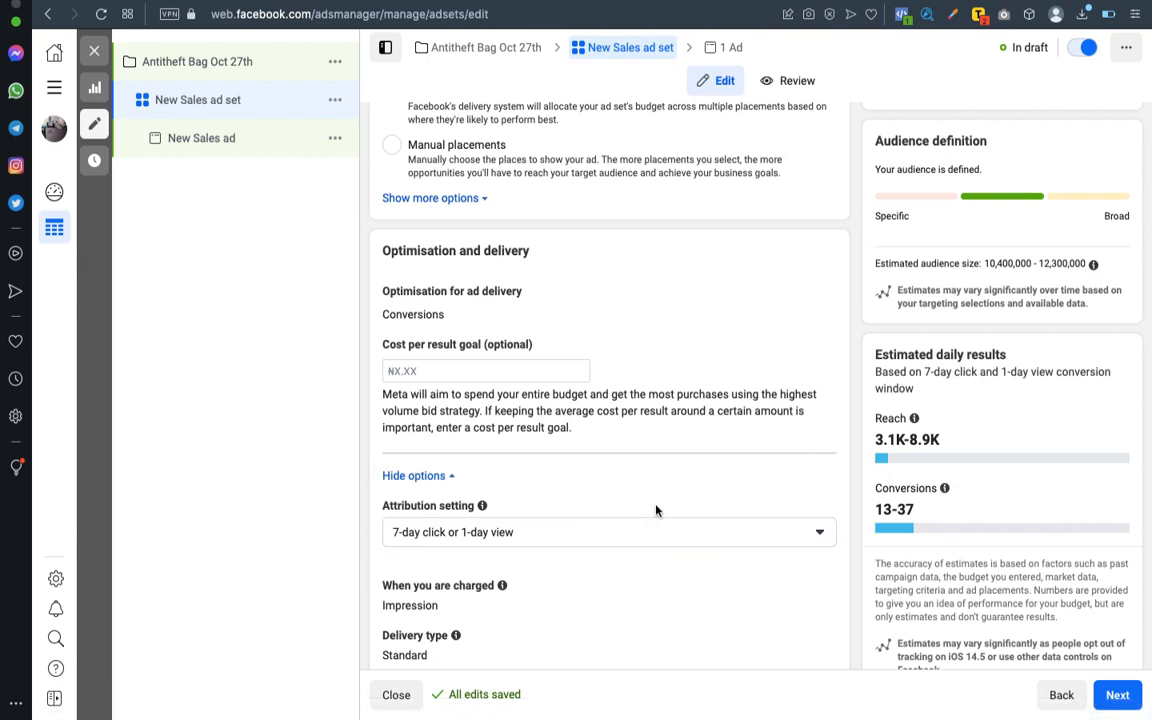
# Step: Look back over the ad set's audience and delivery settings and continue to the ad level
pyautogui.scroll(10, 656, 511)
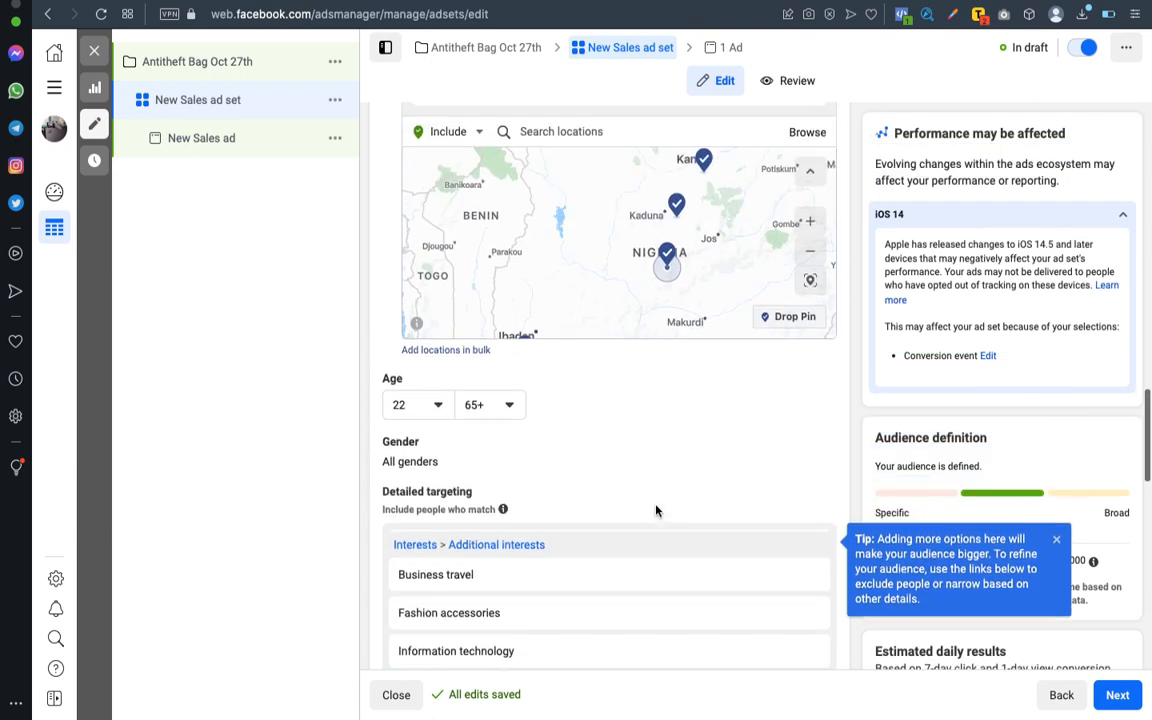
pyautogui.scroll(6, 656, 511)
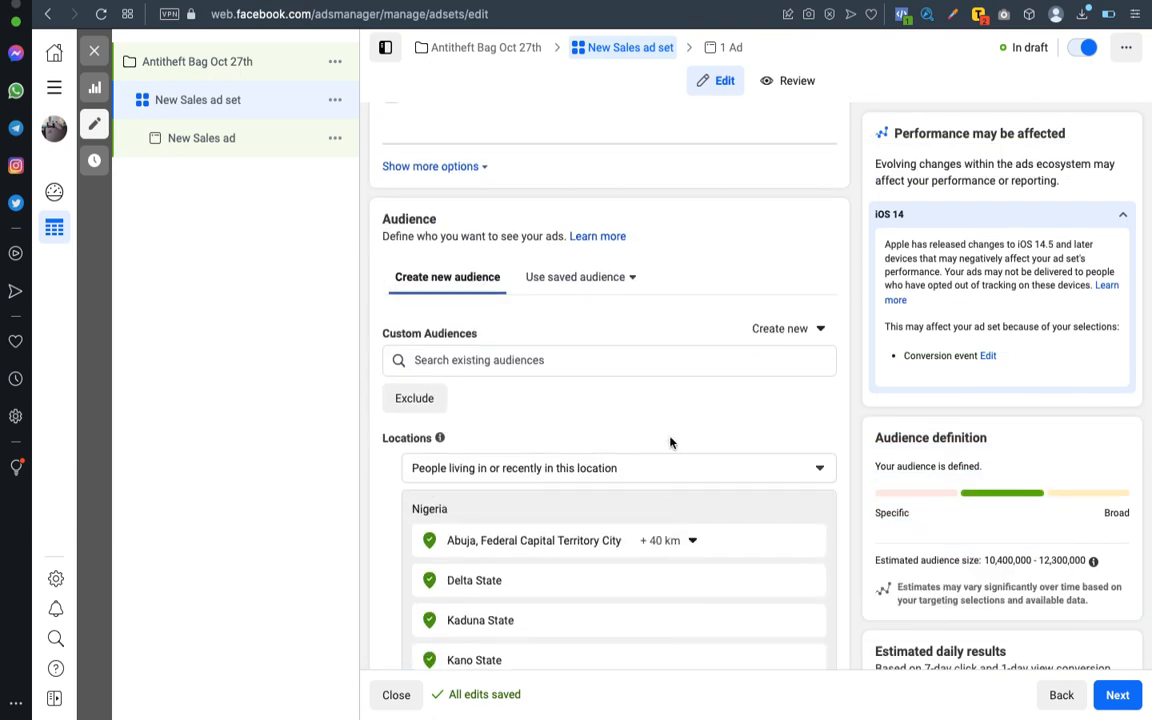
pyautogui.scroll(-15, 670, 442)
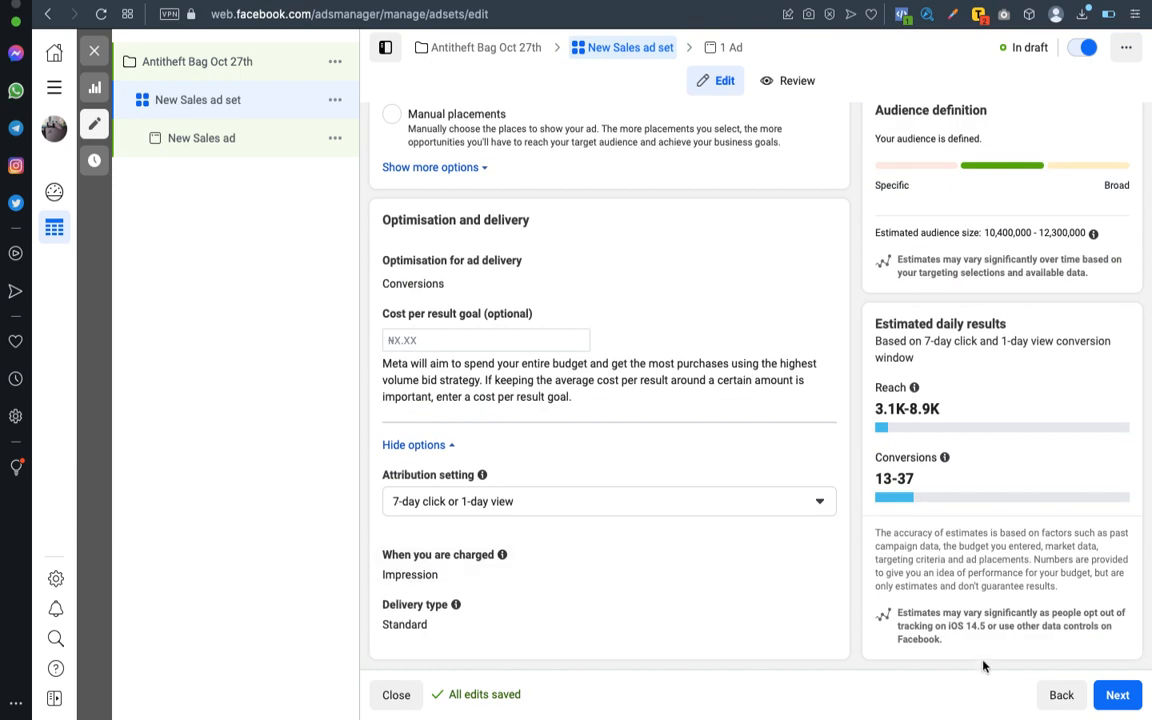
pyautogui.click(1122, 692)
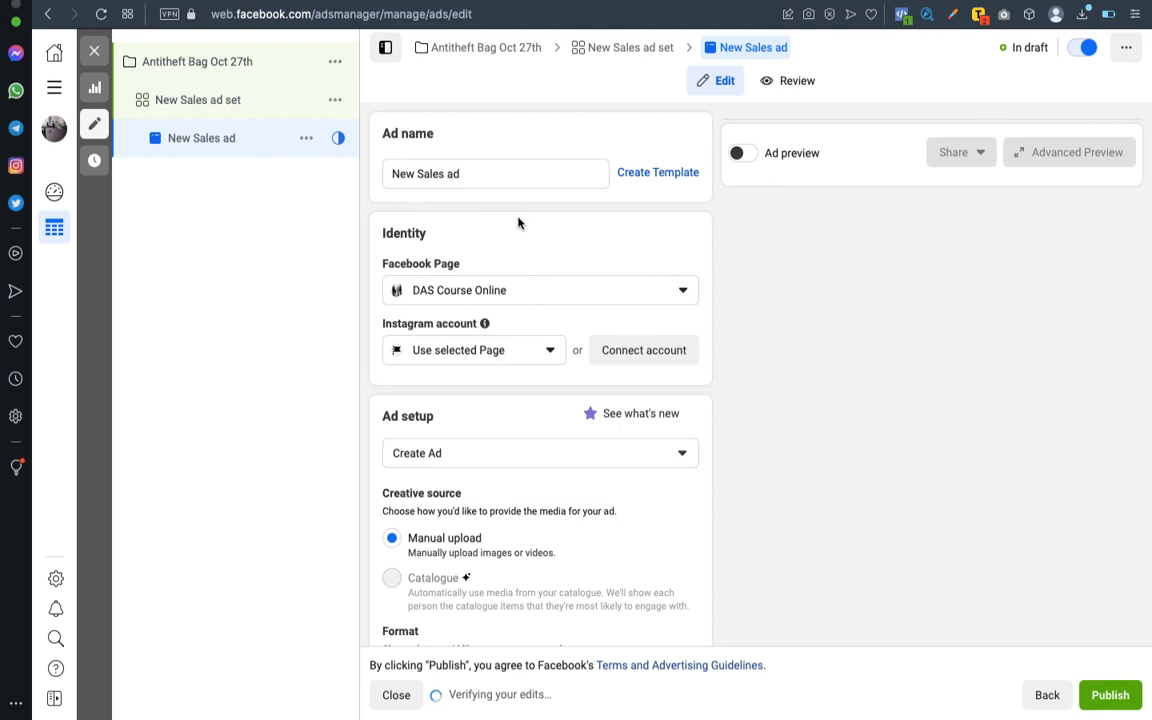
# Step: Examine the Facebook Pages available for the ad's identity, leaving DAS Course Online selected
pyautogui.scroll(-1, 518, 222)
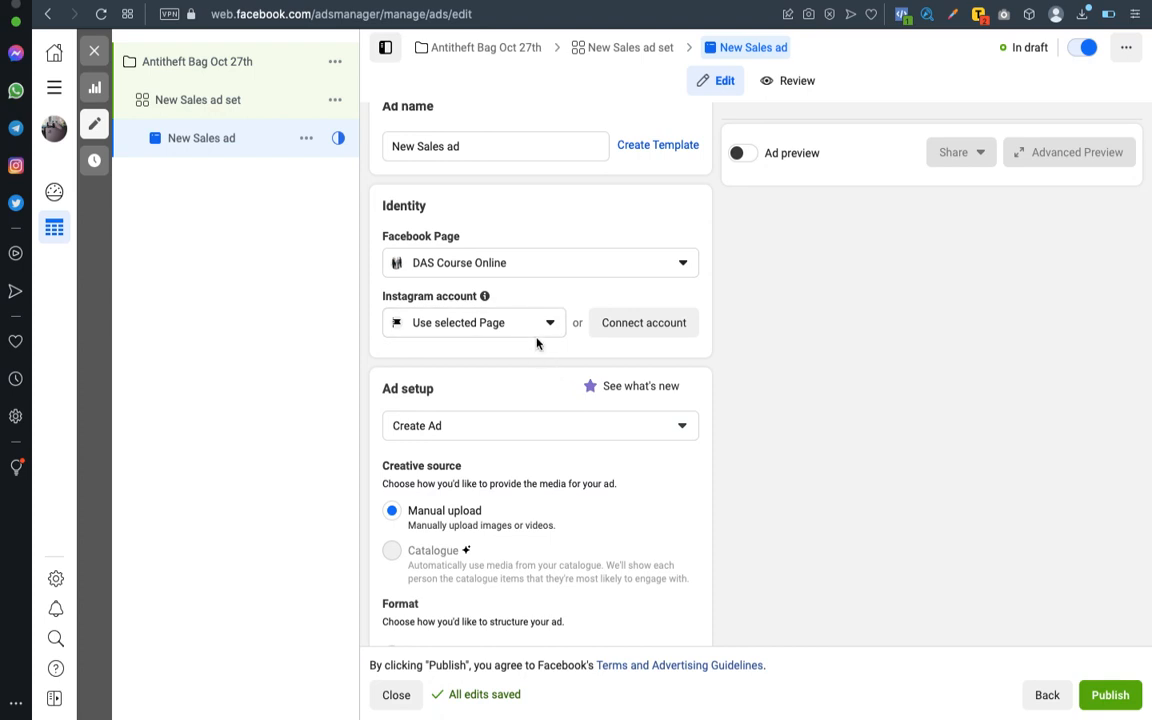
pyautogui.click(614, 261)
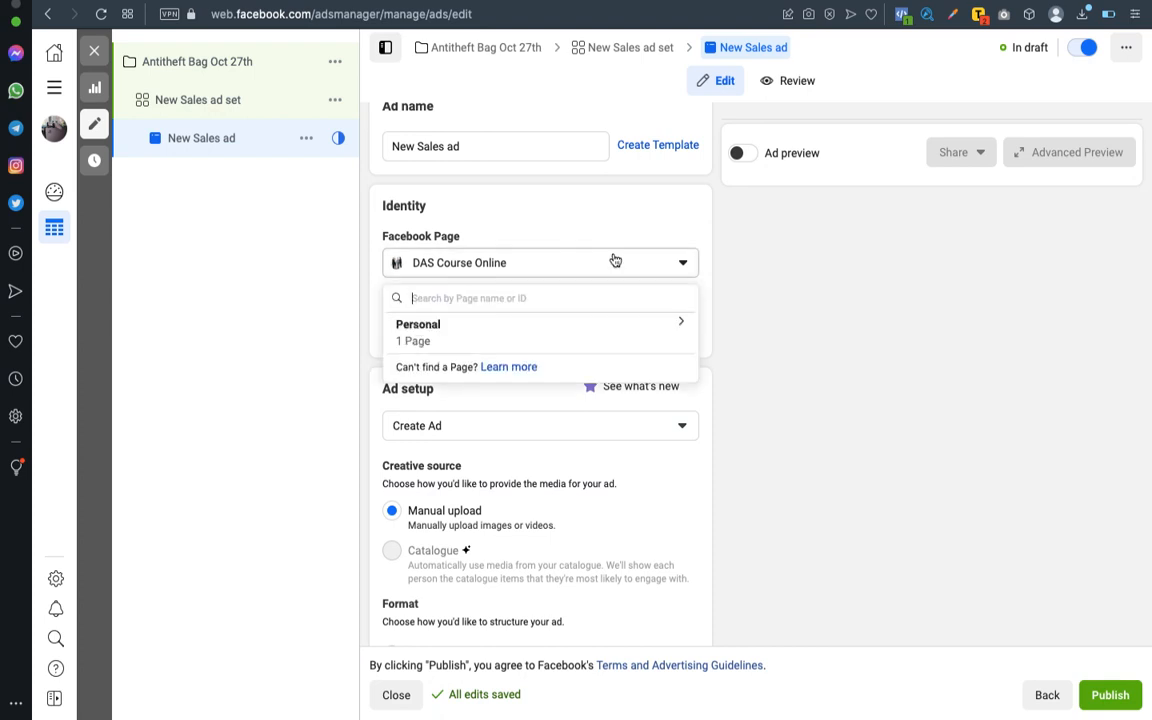
pyautogui.click(618, 265)
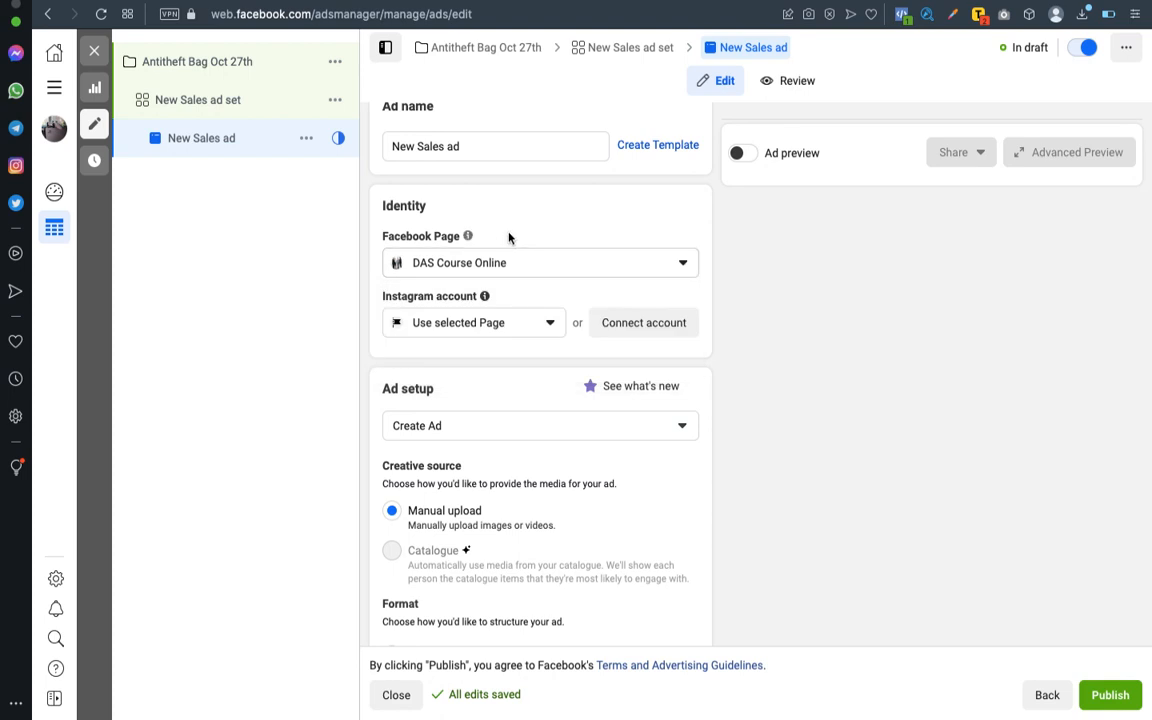
pyautogui.click(545, 264)
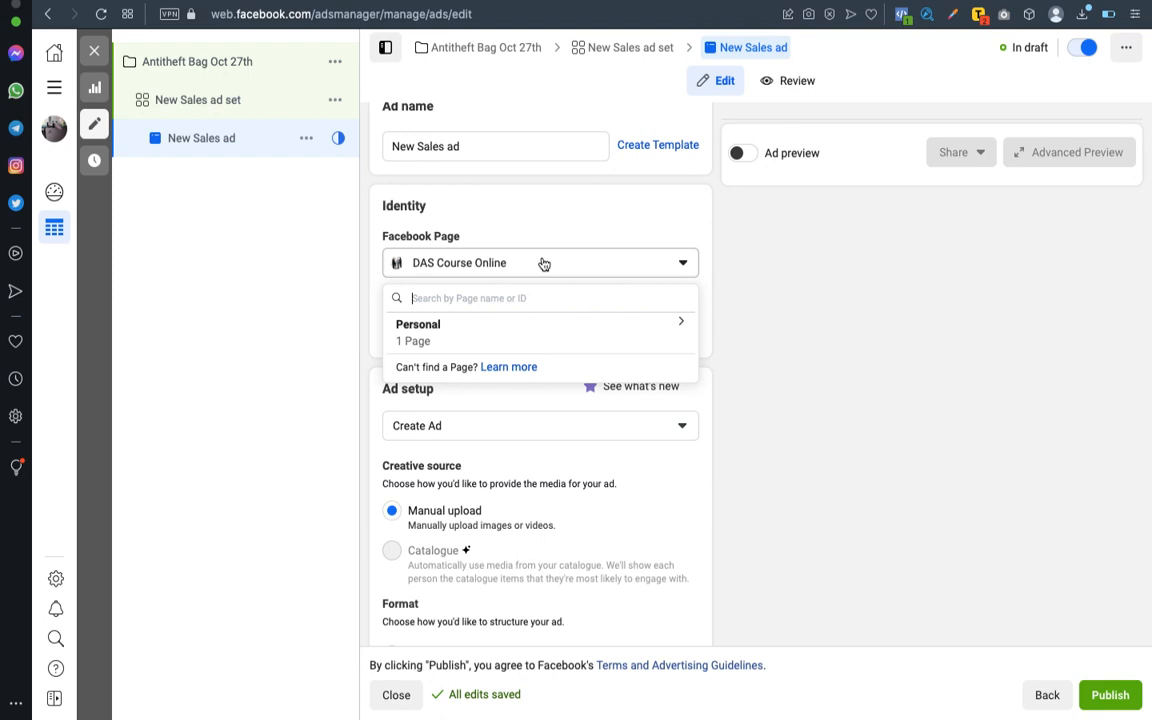
pyautogui.scroll(-2, 543, 263)
pyautogui.click(566, 202)
pyautogui.click(566, 202)
pyautogui.click(304, 290)
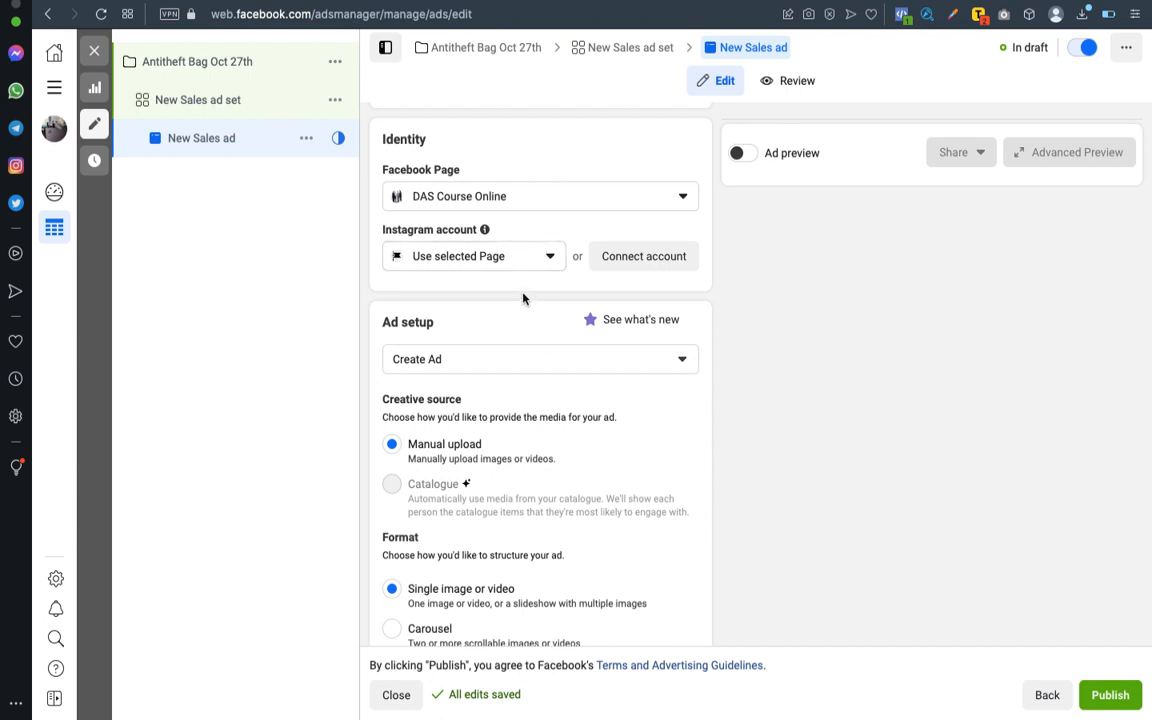
# Step: Examine the ad setup choices, including existing post and Creative Hub mockup, keeping Create Ad selected
pyautogui.scroll(-1, 535, 327)
pyautogui.scroll(1, 535, 327)
pyautogui.scroll(-1, 535, 327)
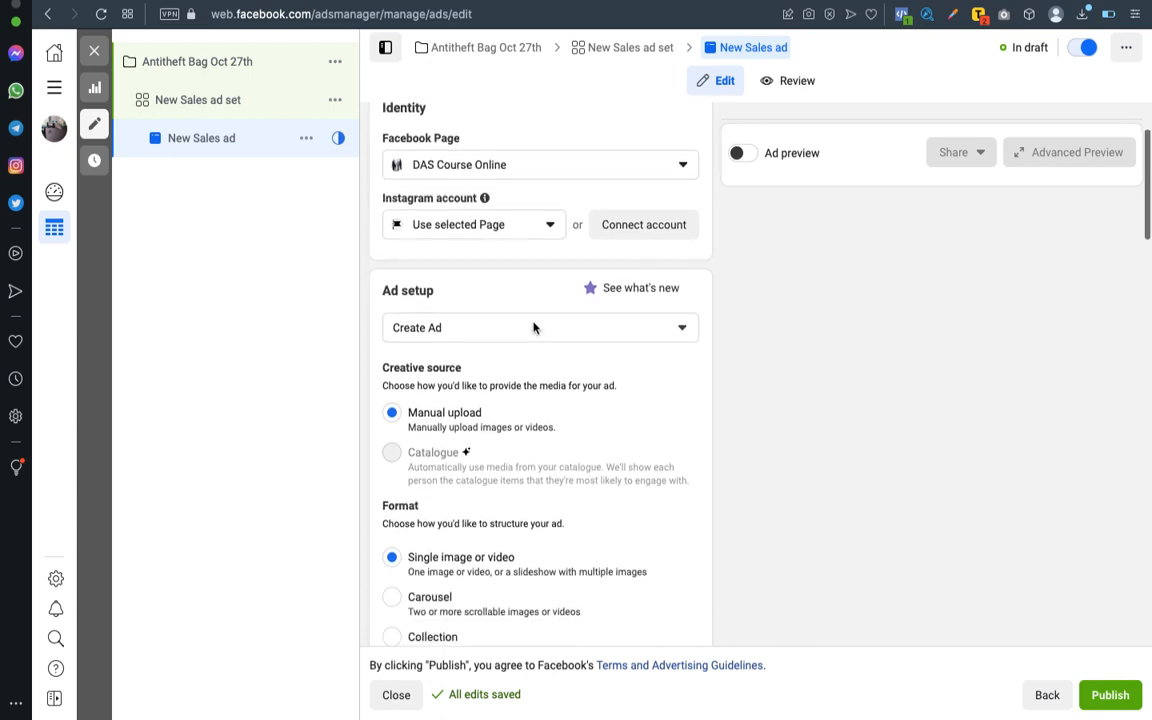
pyautogui.click(478, 324)
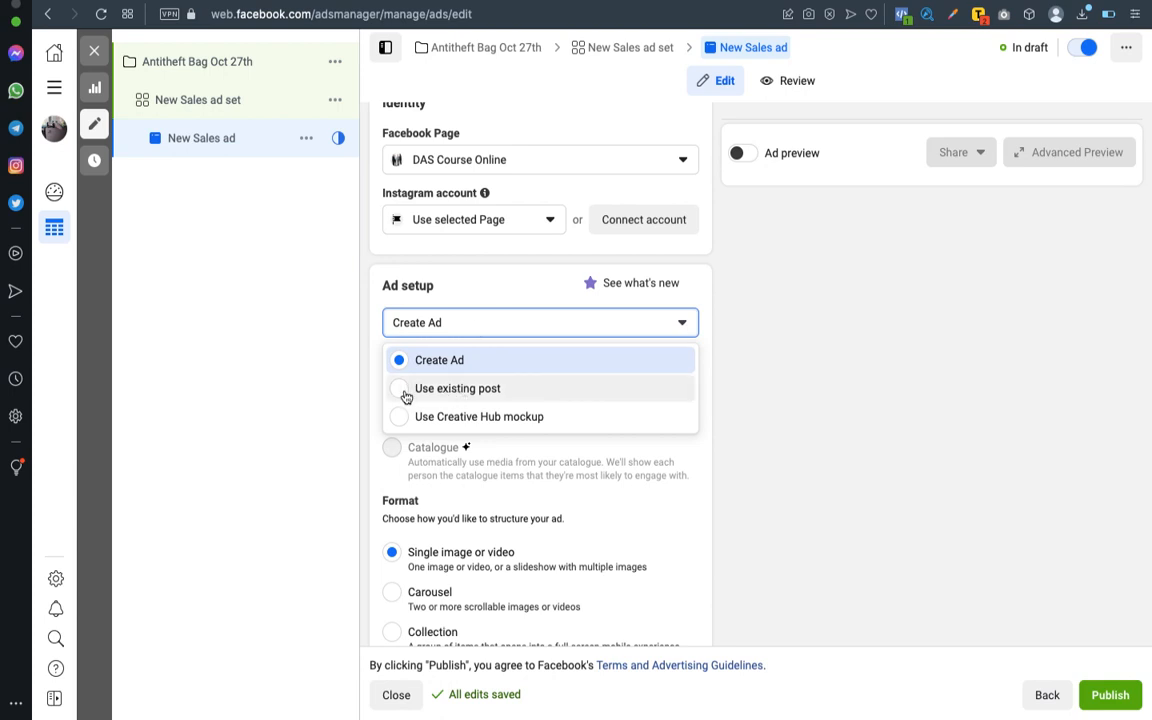
pyautogui.click(436, 418)
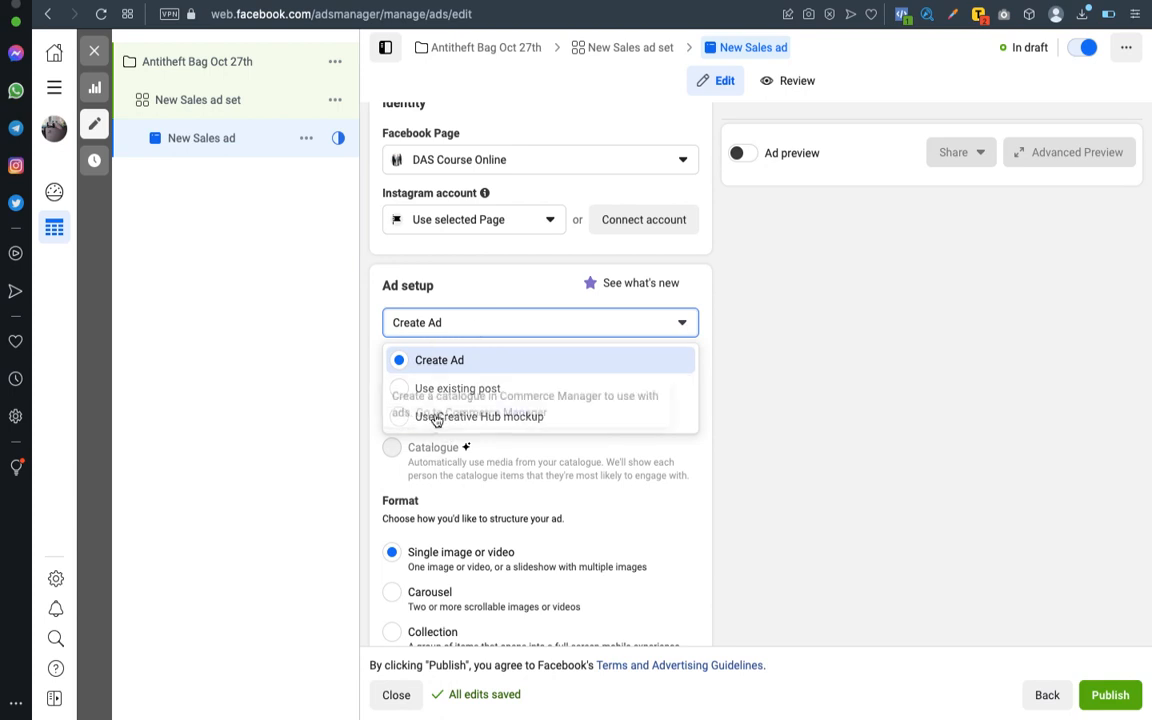
pyautogui.click(463, 292)
pyautogui.scroll(-2, 510, 426)
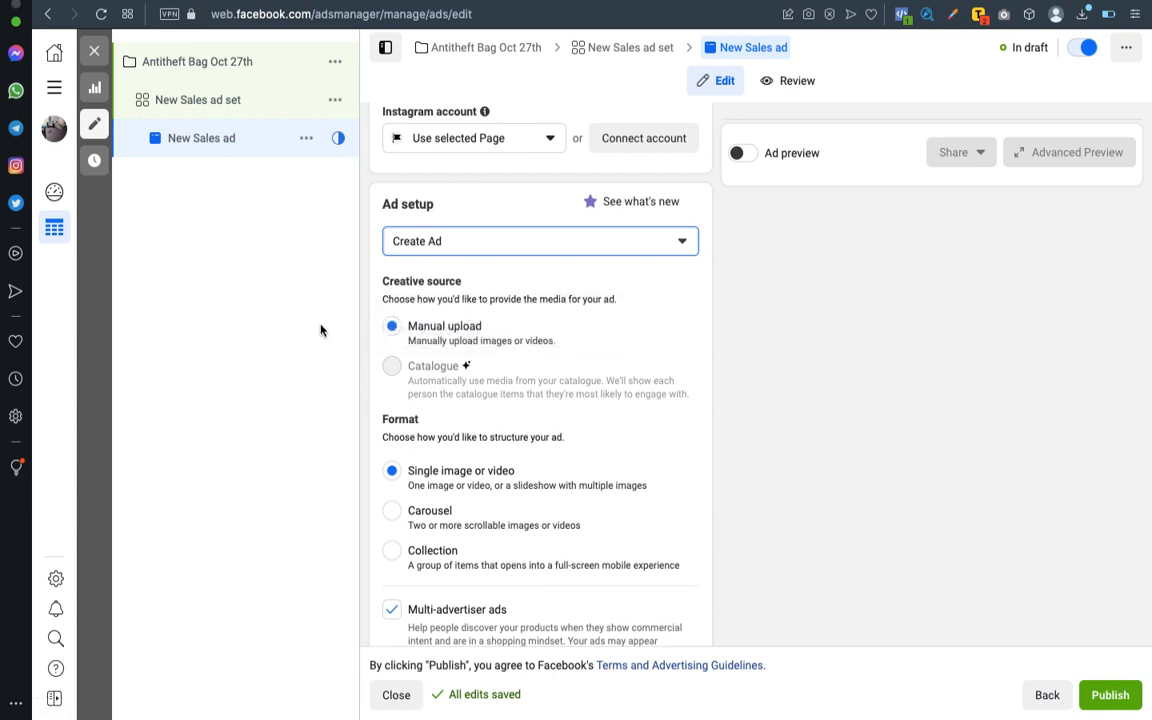
# Step: Review the ad's format and creative fields and open the media selection for adding an image
pyautogui.scroll(-4, 498, 421)
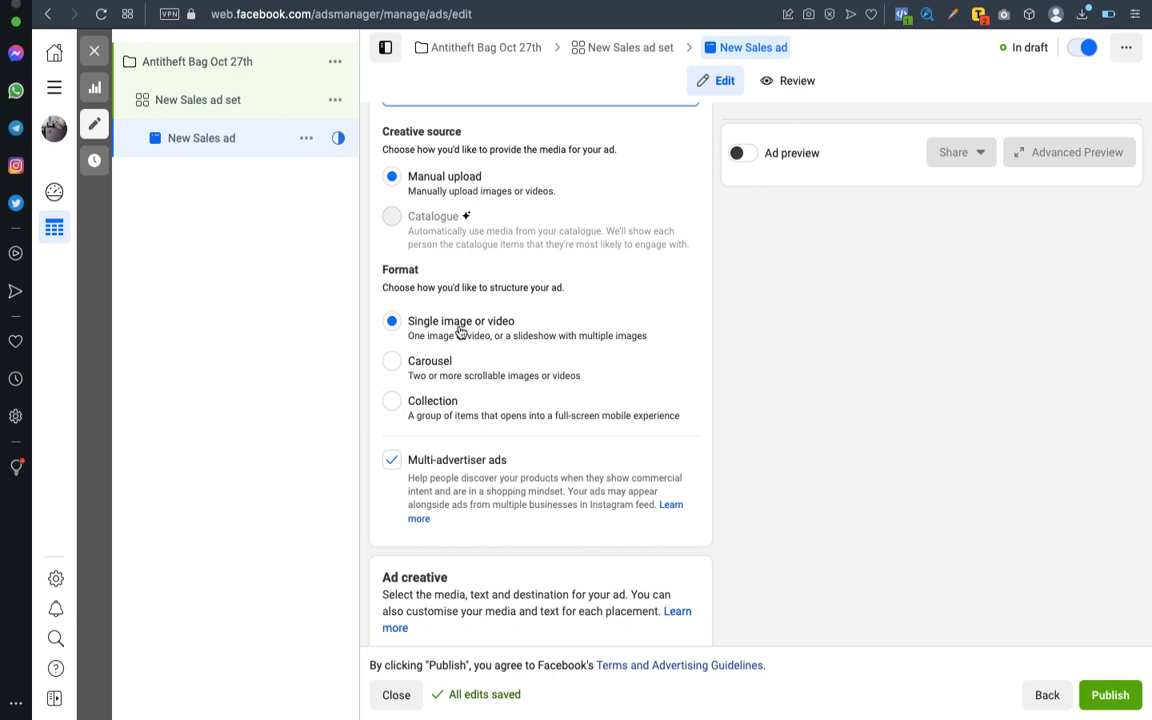
pyautogui.scroll(-3, 540, 419)
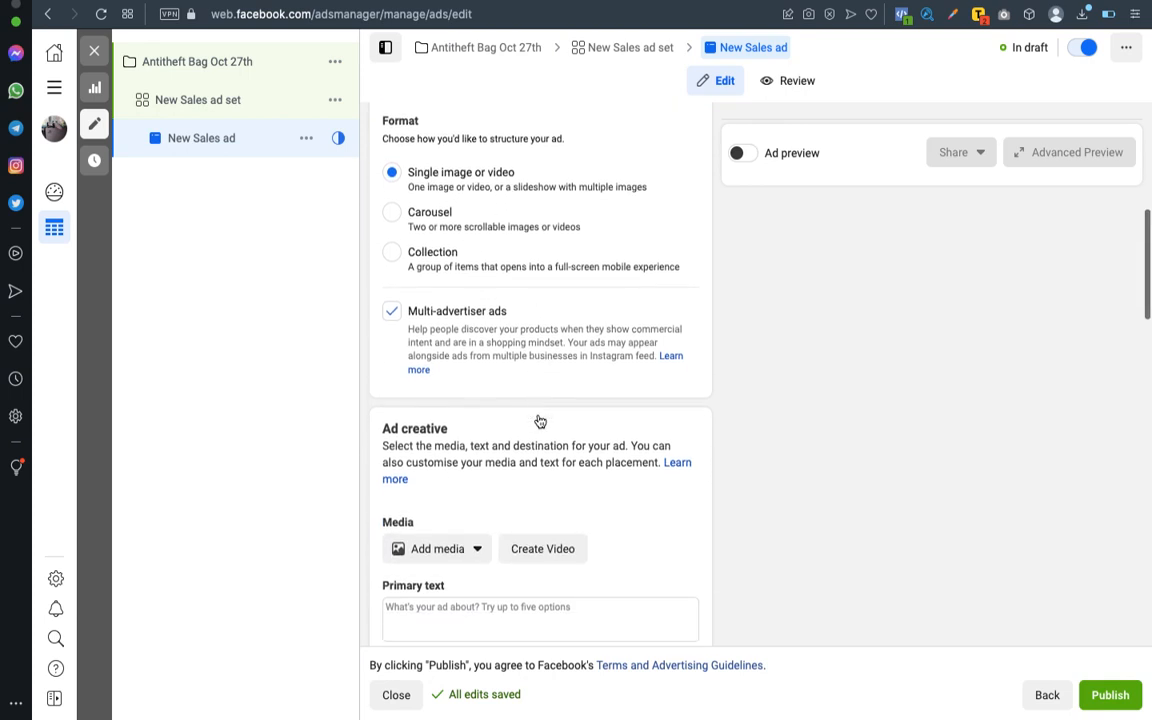
pyautogui.scroll(-2, 540, 419)
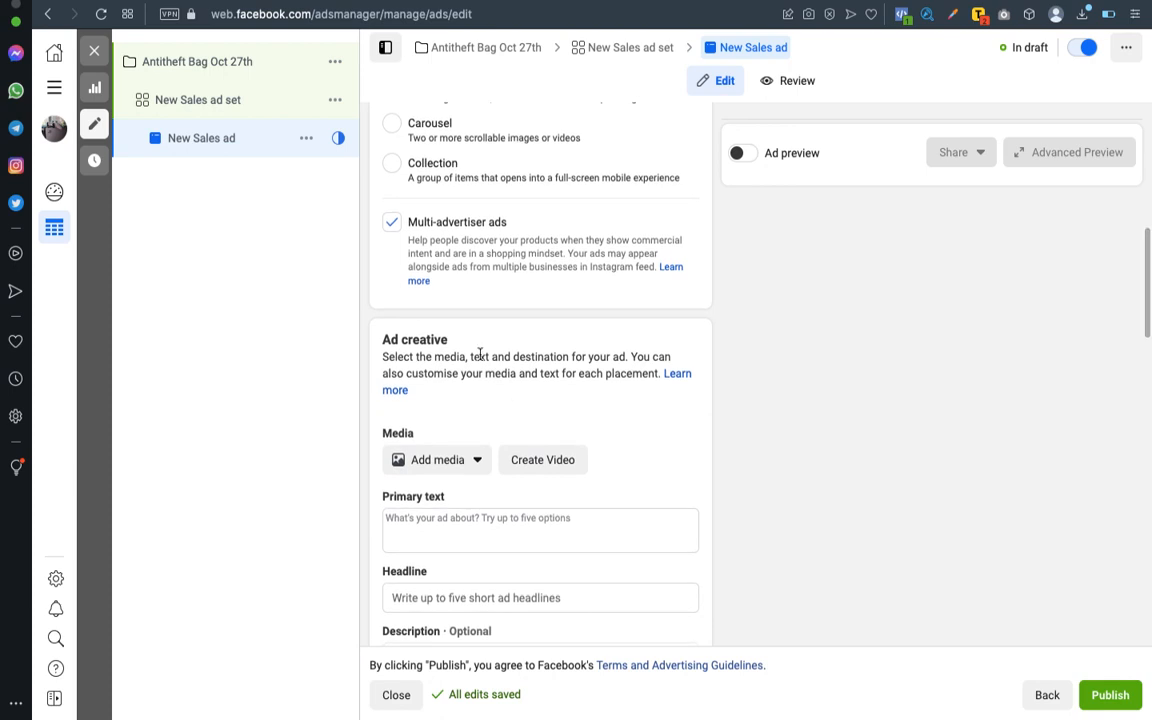
pyautogui.scroll(-1, 488, 355)
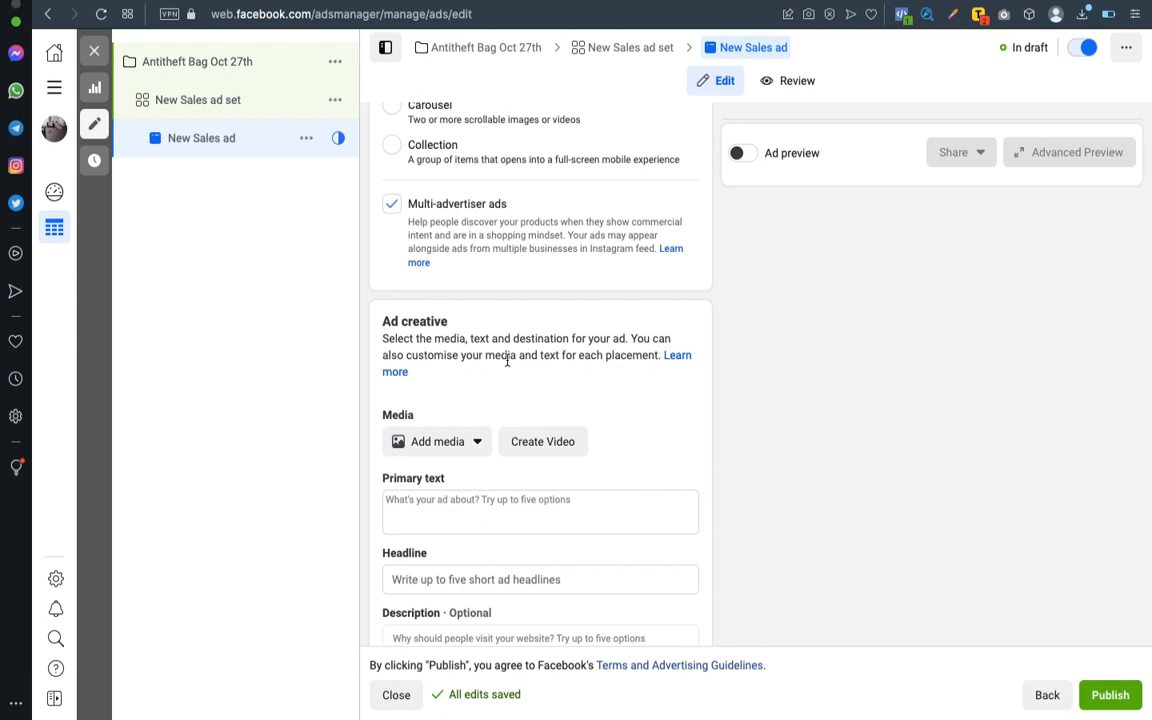
pyautogui.scroll(-2, 533, 373)
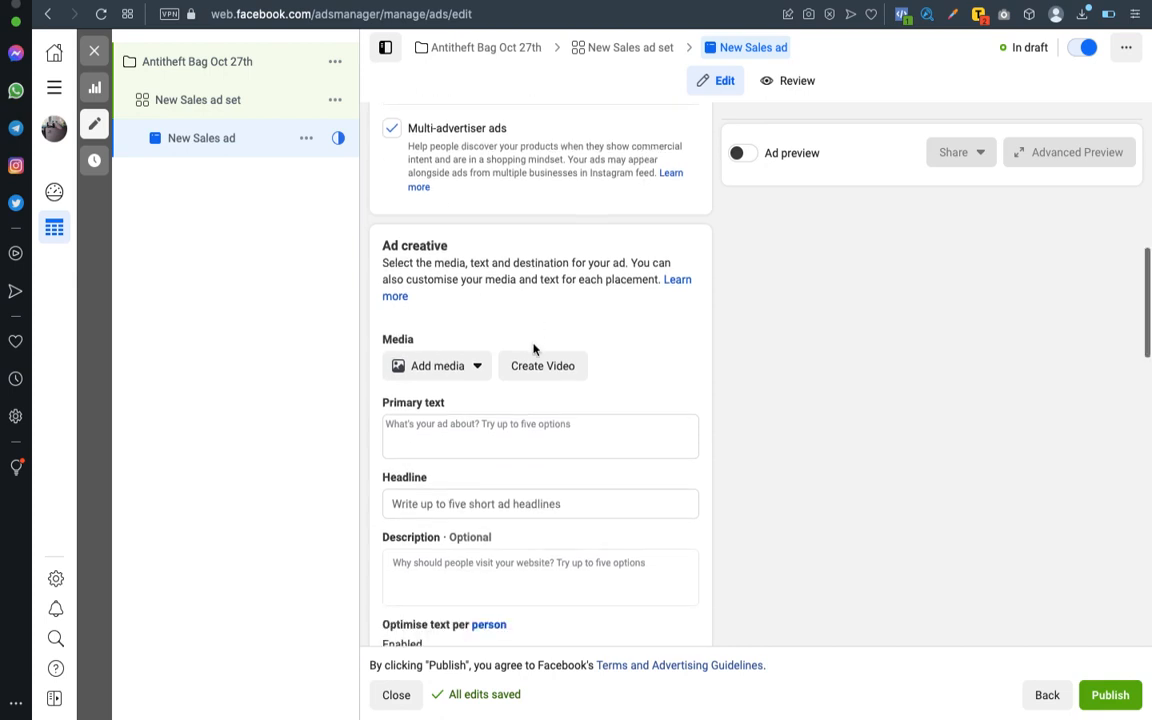
pyautogui.scroll(-2, 625, 410)
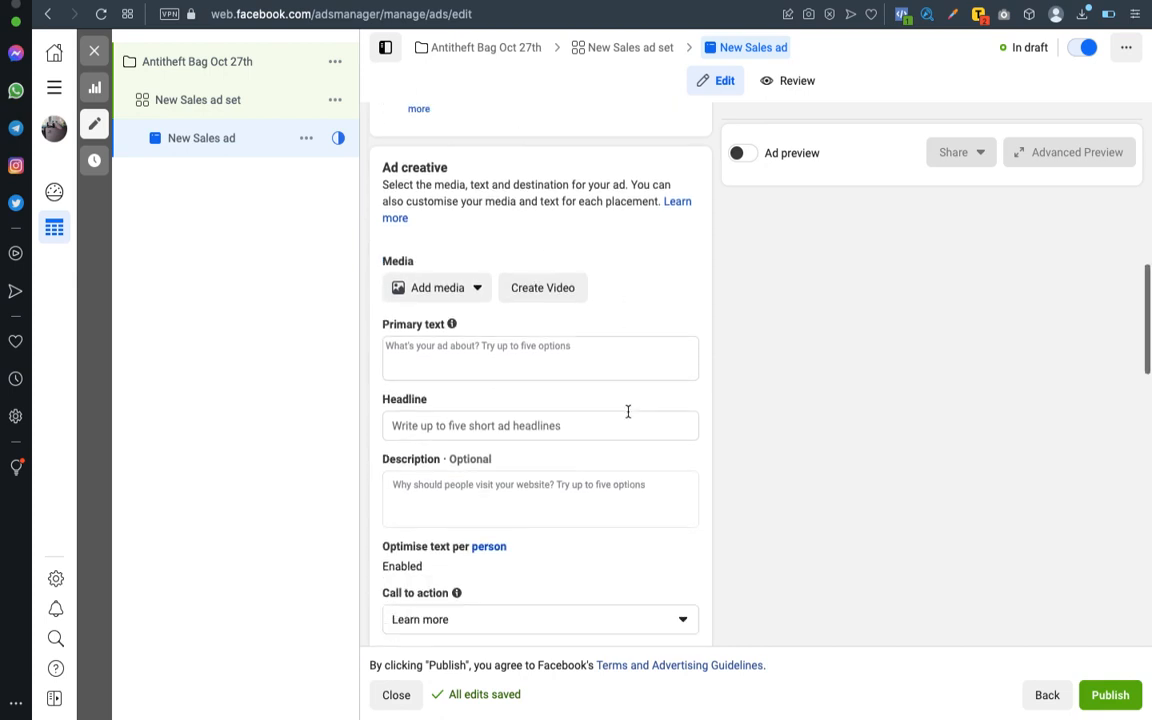
pyautogui.click(469, 297)
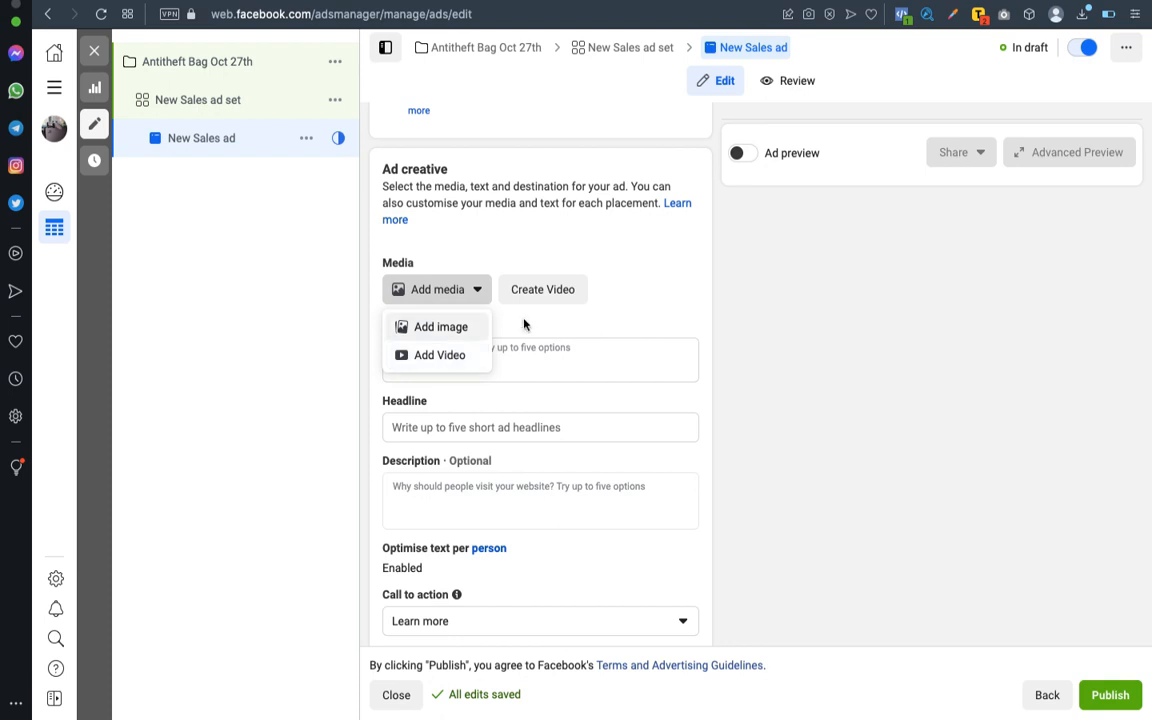
pyautogui.click(455, 329)
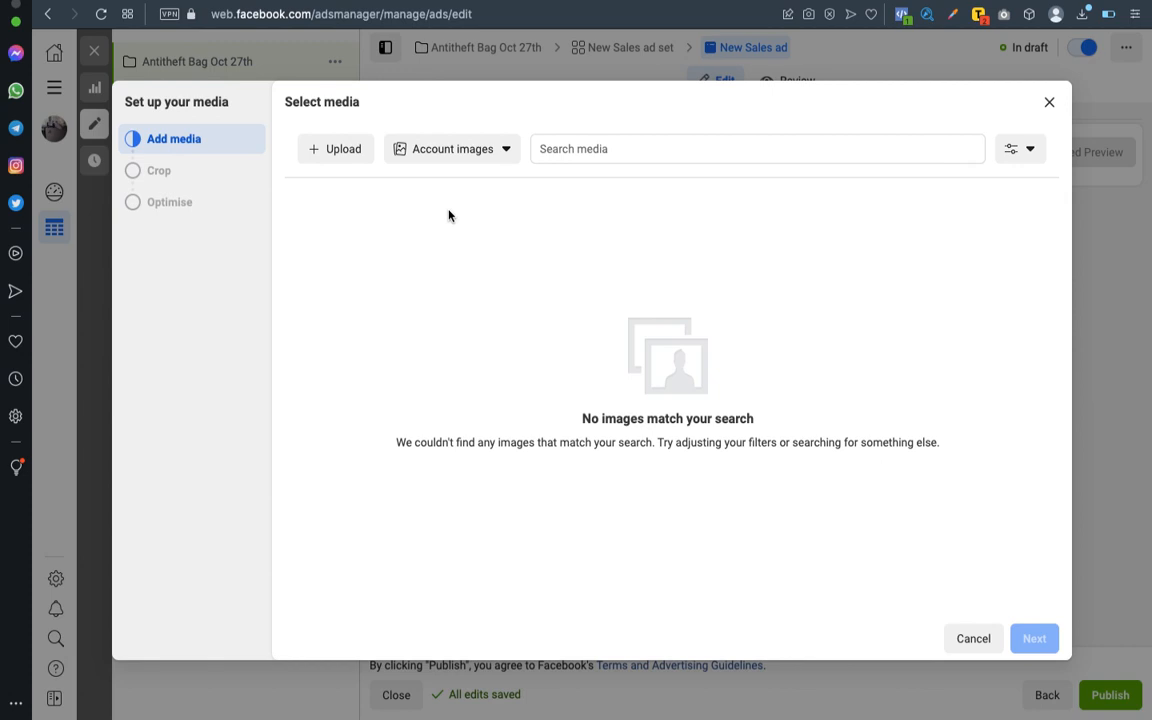
# Step: Upload the black backpack image descriptionimage14Ha2af...644.jpg for the ad and continue to its placement crops
pyautogui.click(349, 162)
pyautogui.scroll(-10, 499, 262)
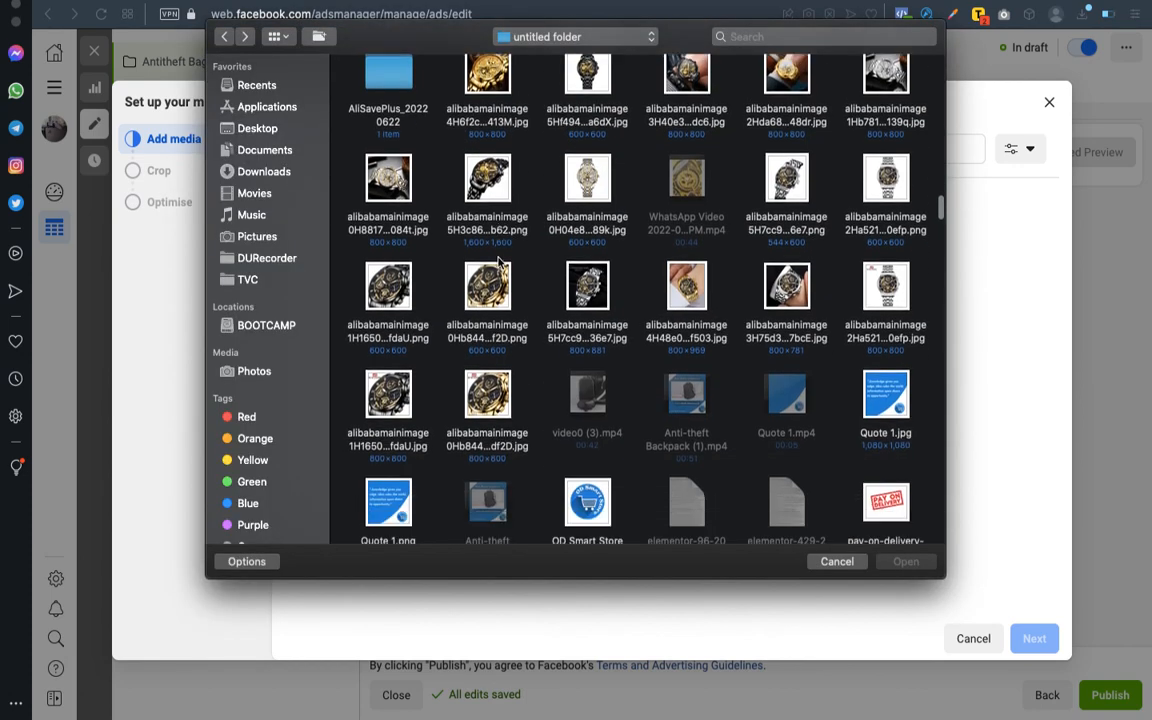
pyautogui.scroll(-5, 499, 262)
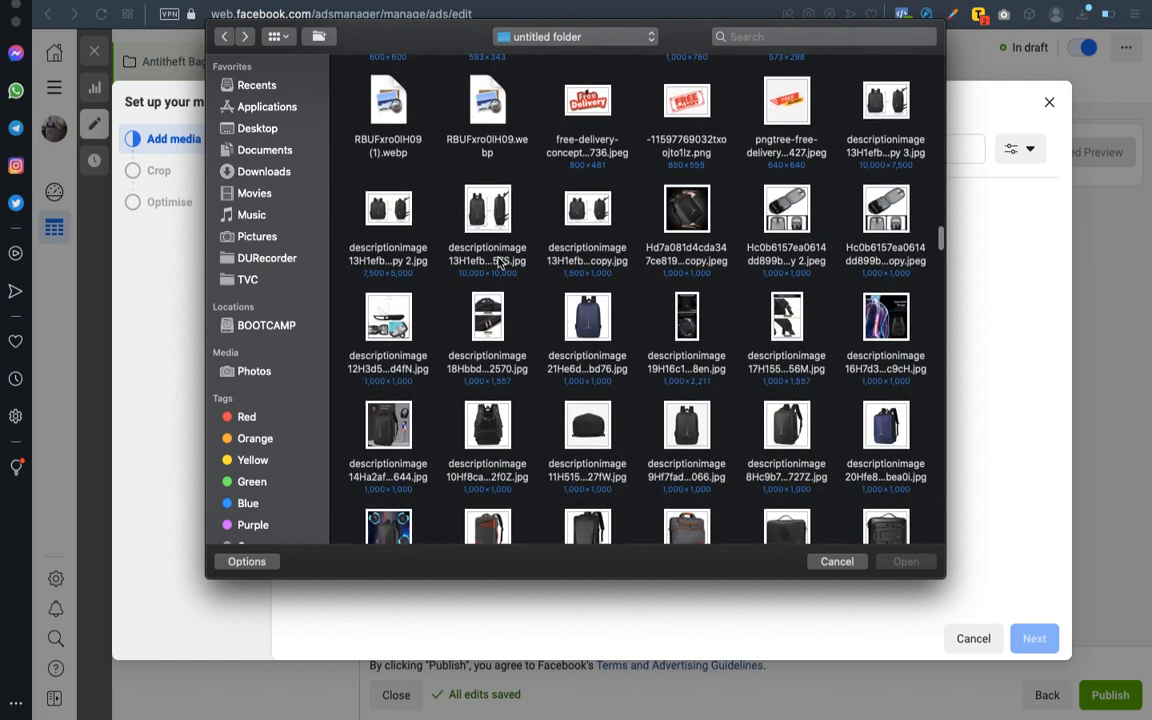
pyautogui.scroll(1, 499, 262)
pyautogui.scroll(-3, 499, 262)
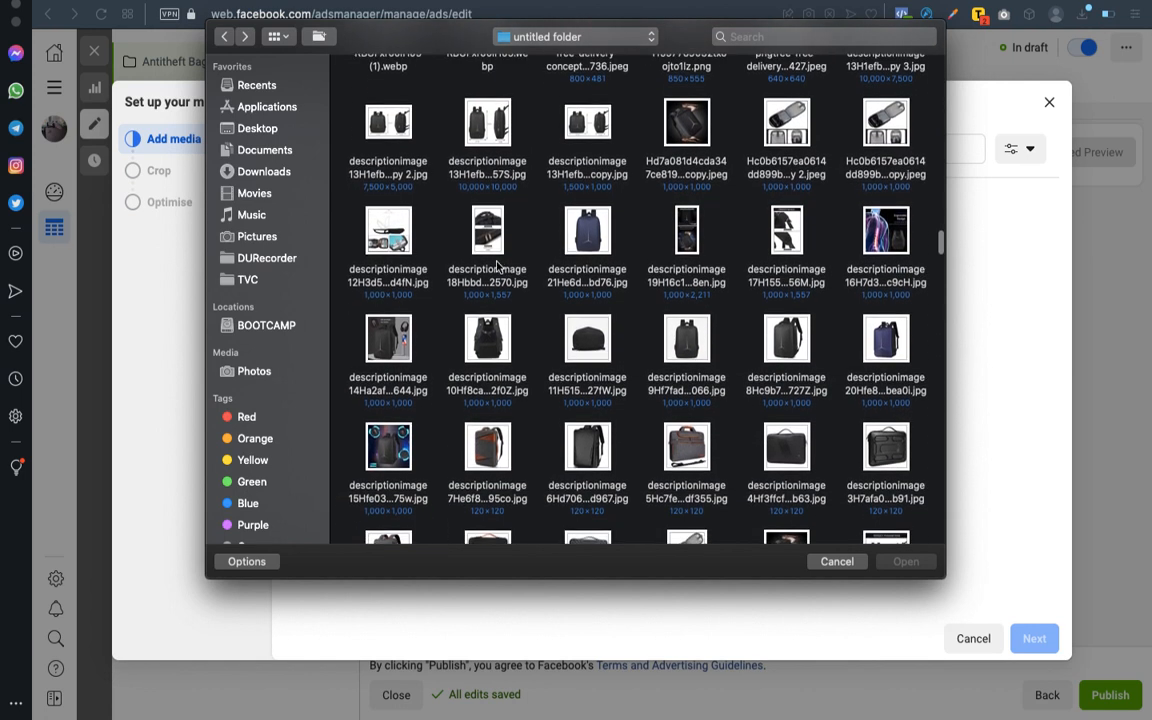
pyautogui.click(386, 340)
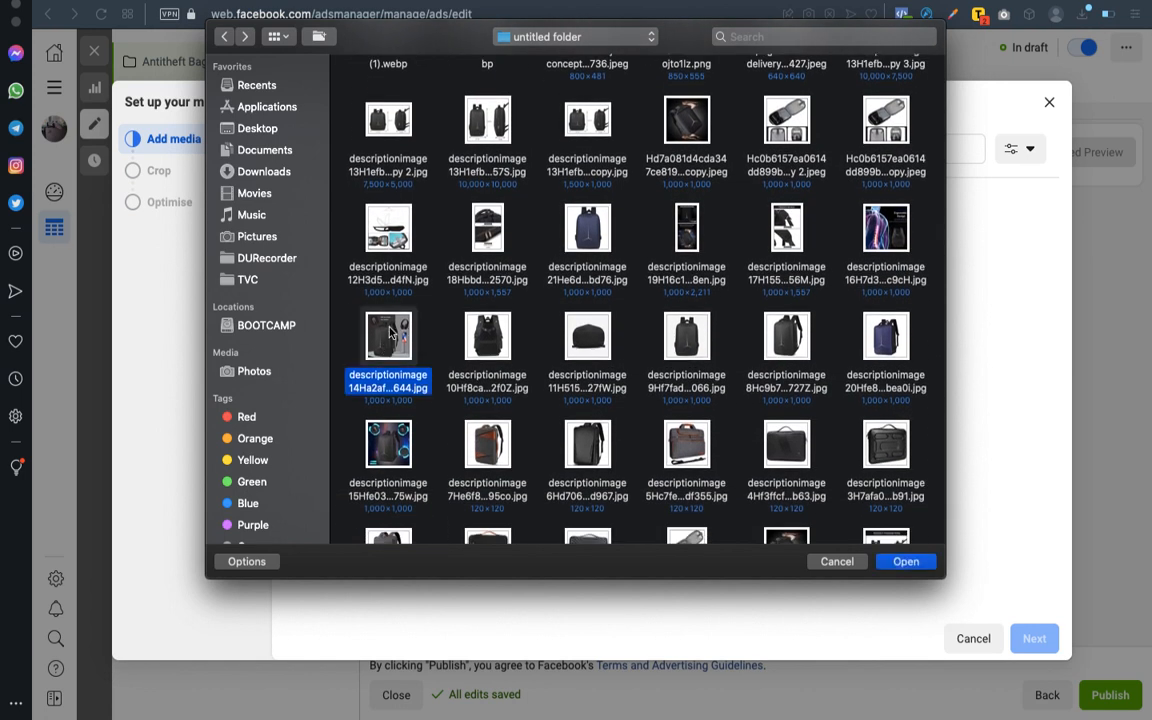
pyautogui.click(905, 562)
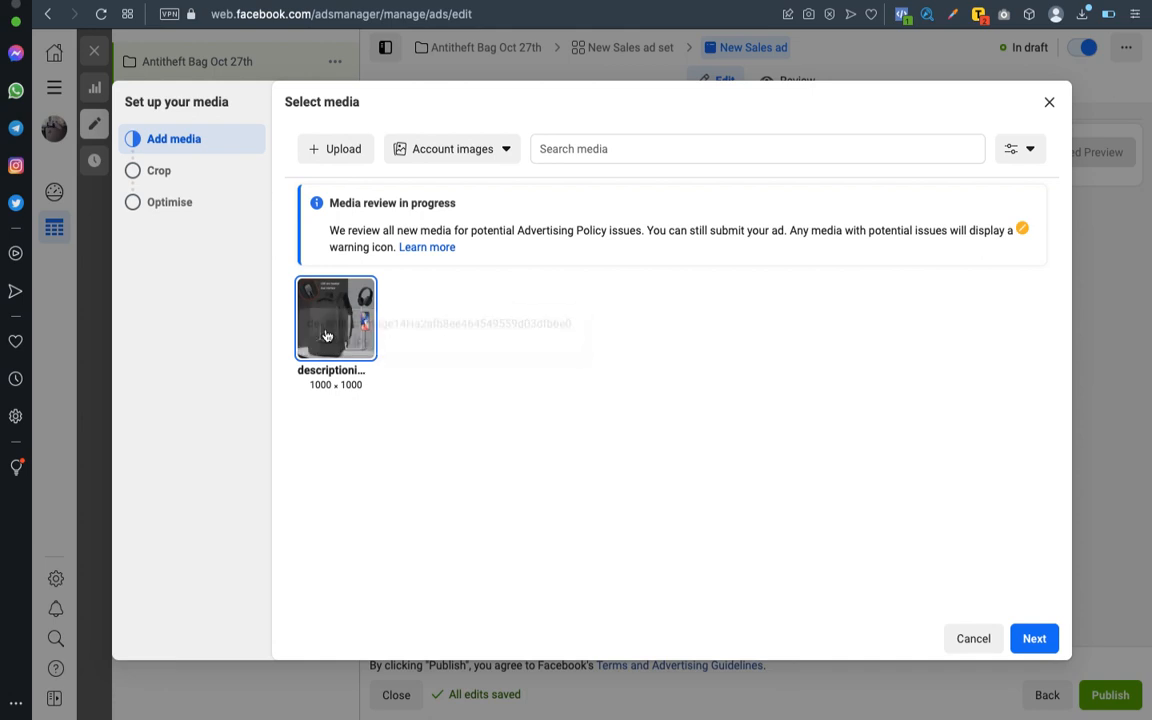
pyautogui.click(1036, 639)
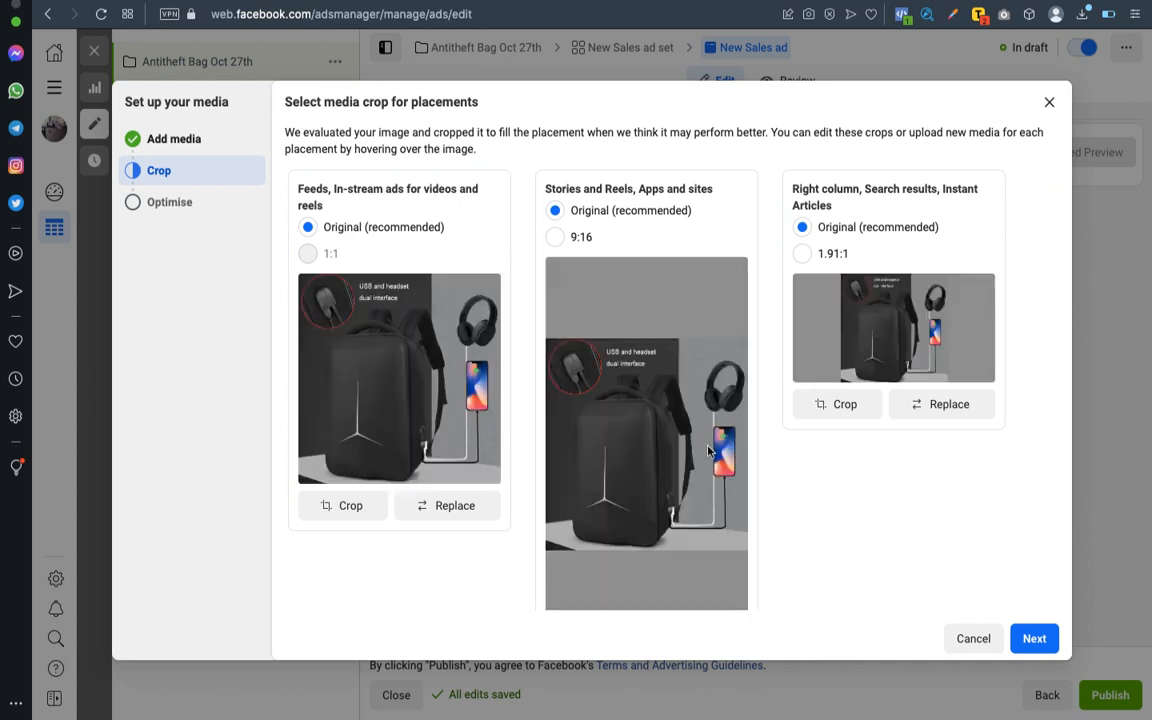
# Step: Keep the original image crops for all placements, leave media enhancements allowed and finish the media setup
pyautogui.click(1034, 638)
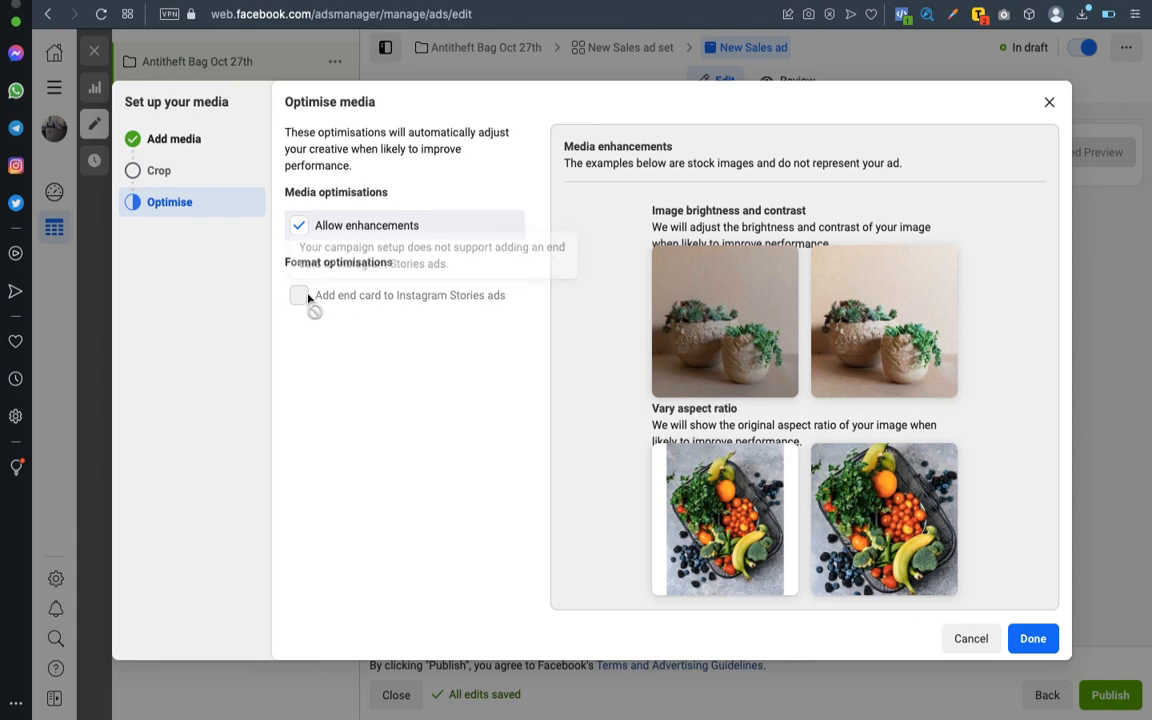
pyautogui.click(303, 226)
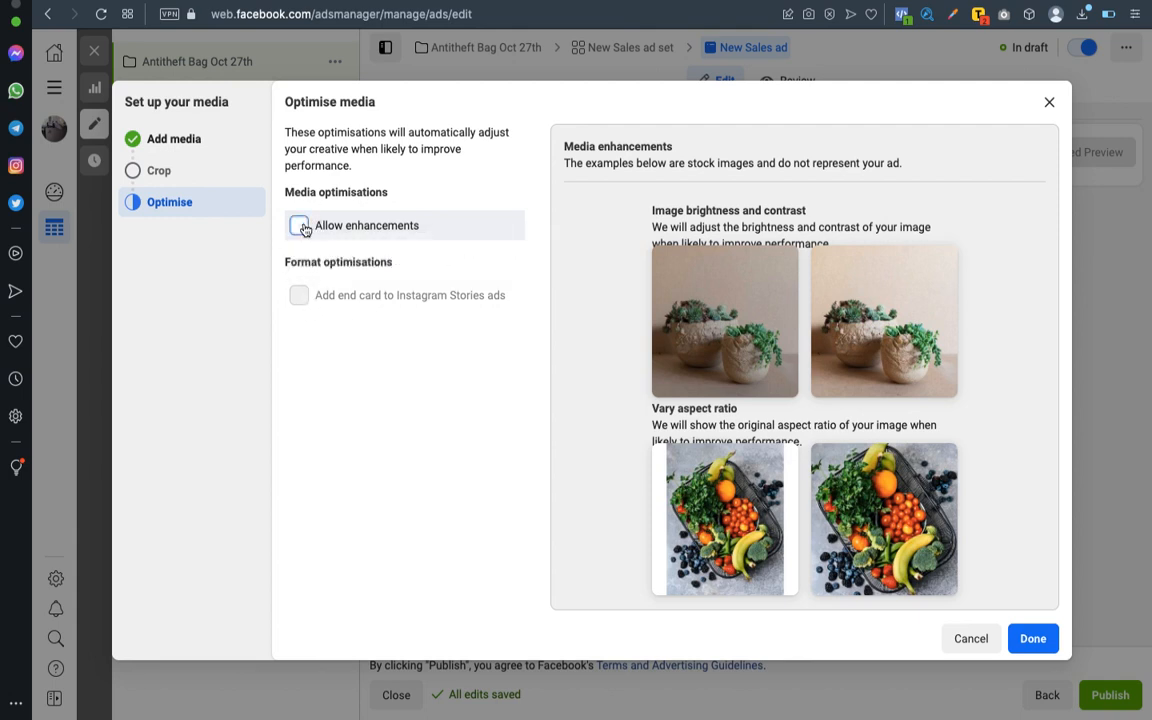
pyautogui.click(301, 226)
pyautogui.click(1031, 638)
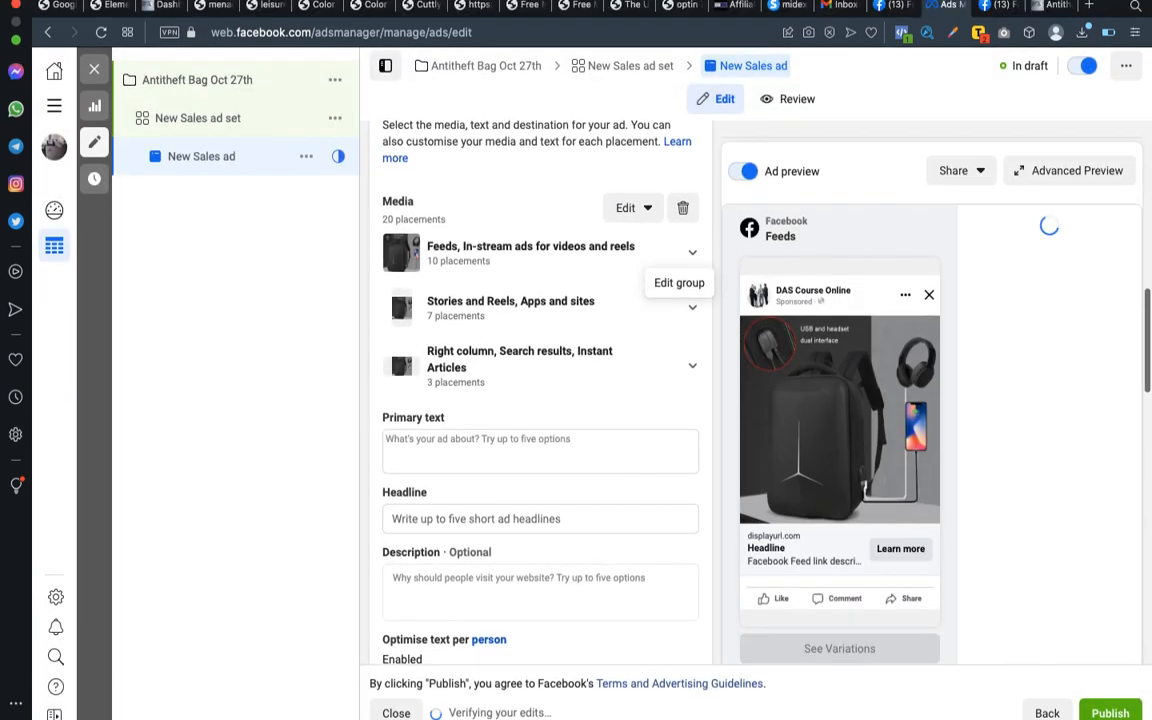
# Step: Fill the ad's primary text with the backpack copy from the TextEdit note, from "Introducing our best seller" through "PLACE YOUR ORDER NOW!!!"
pyautogui.scroll(-1, 588, 465)
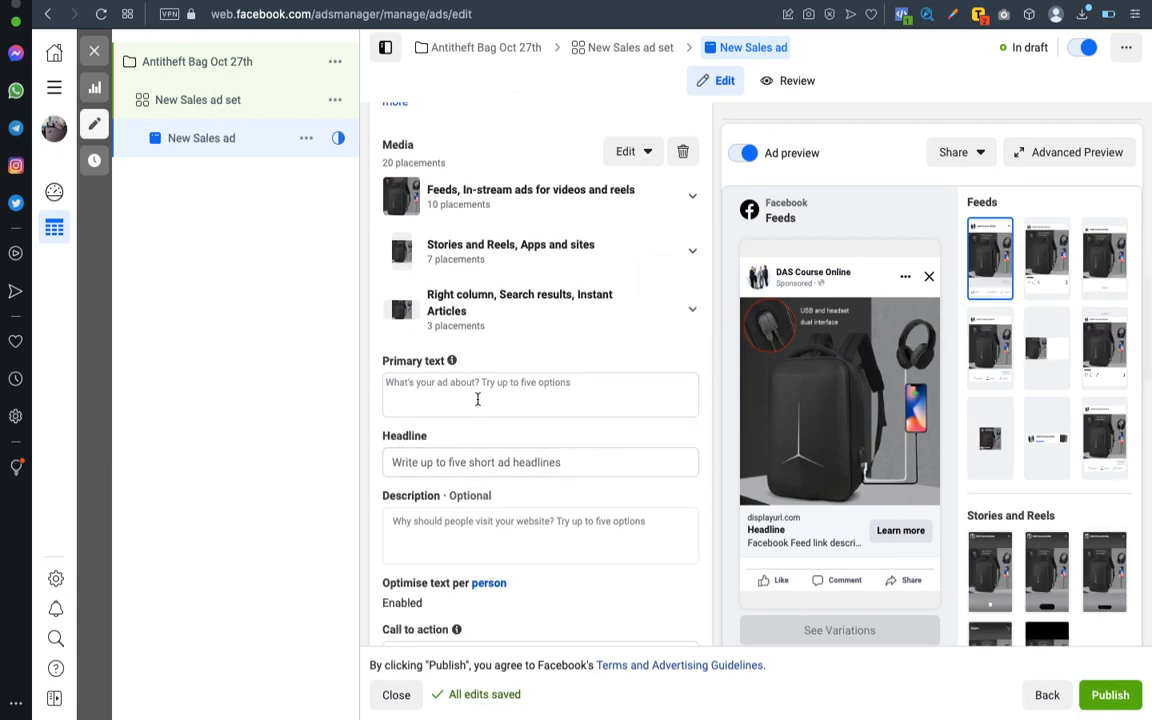
pyautogui.click(478, 400)
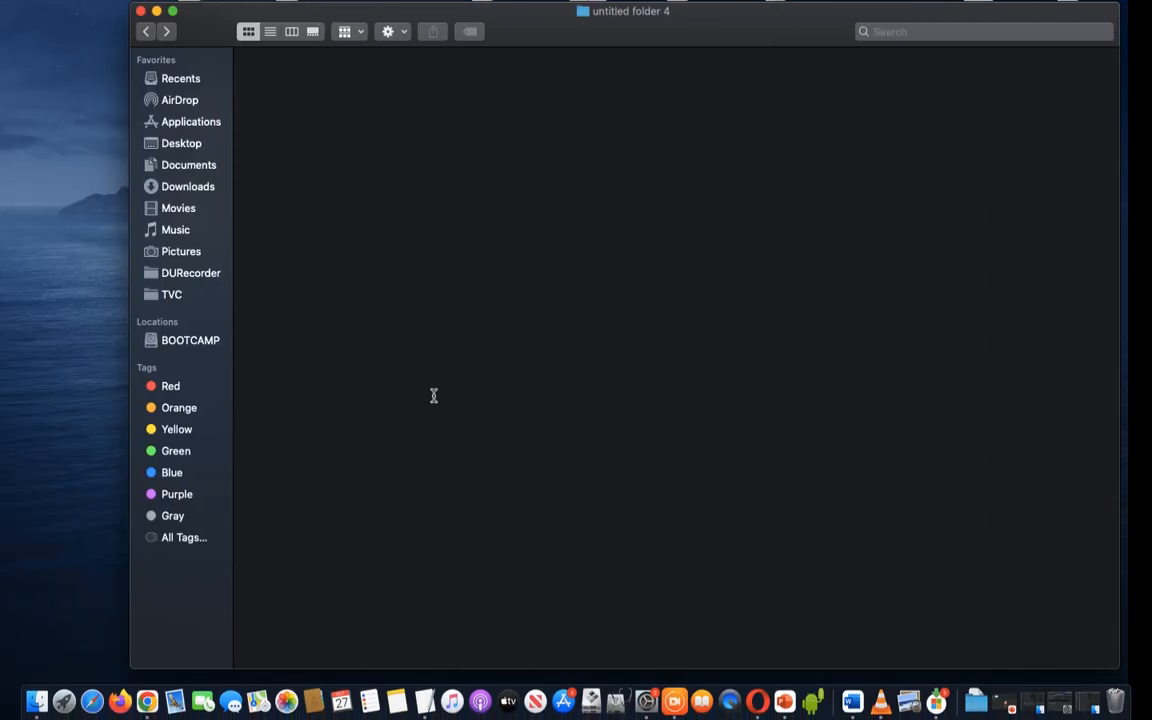
pyautogui.click(425, 702)
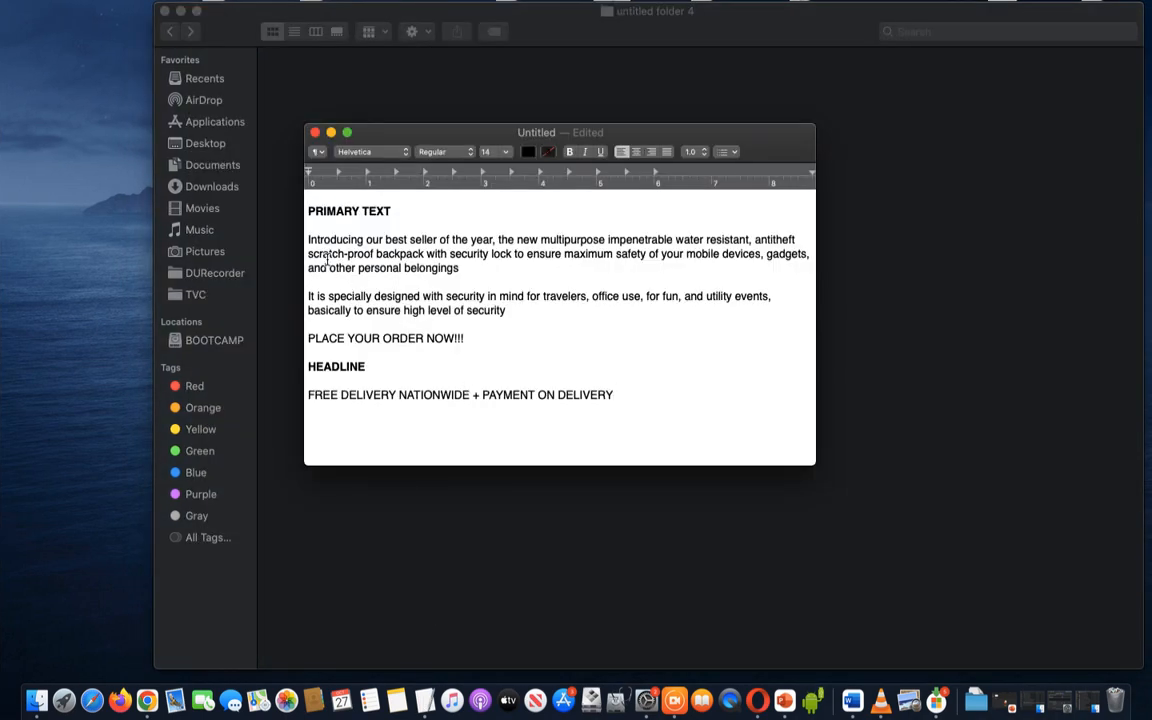
pyautogui.moveTo(307, 239); pyautogui.dragTo(462, 341)
pyautogui.press('super+c')
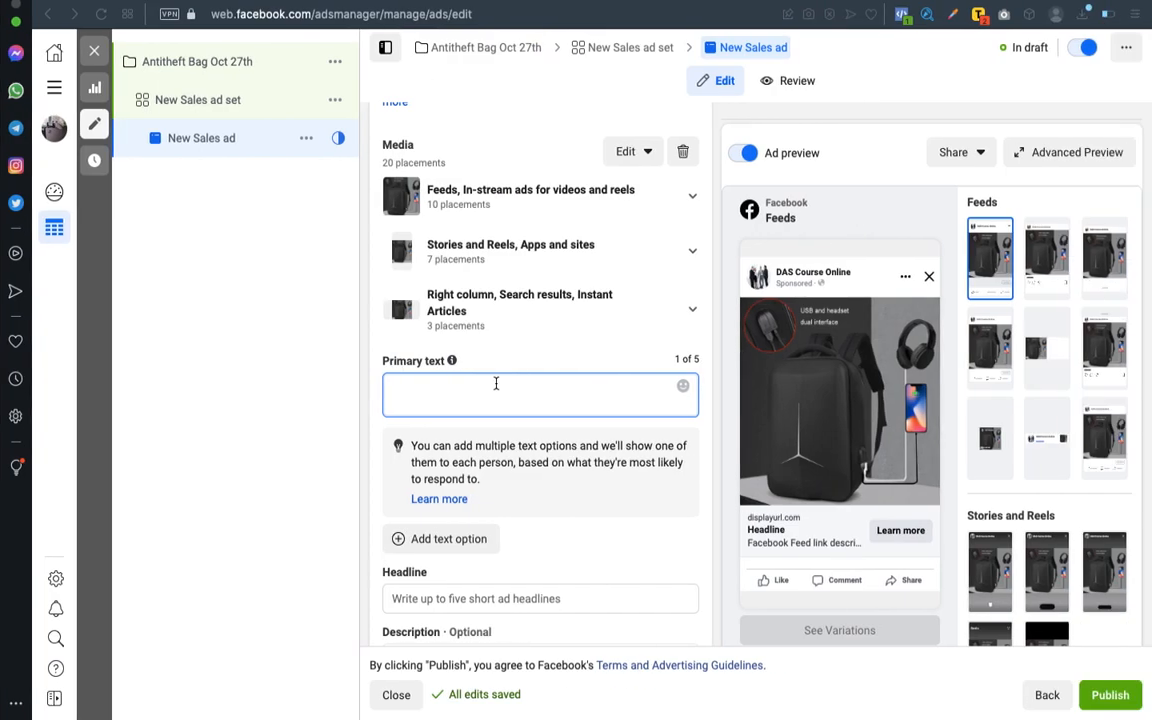
pyautogui.click(496, 383)
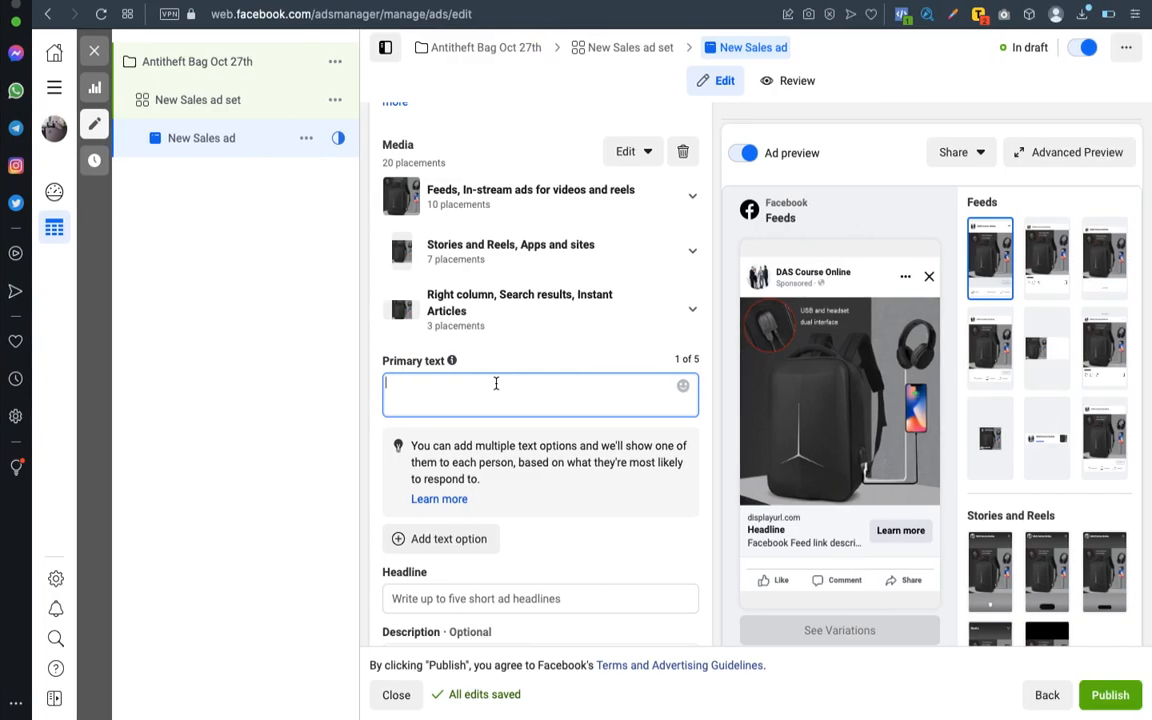
pyautogui.press('super+v')
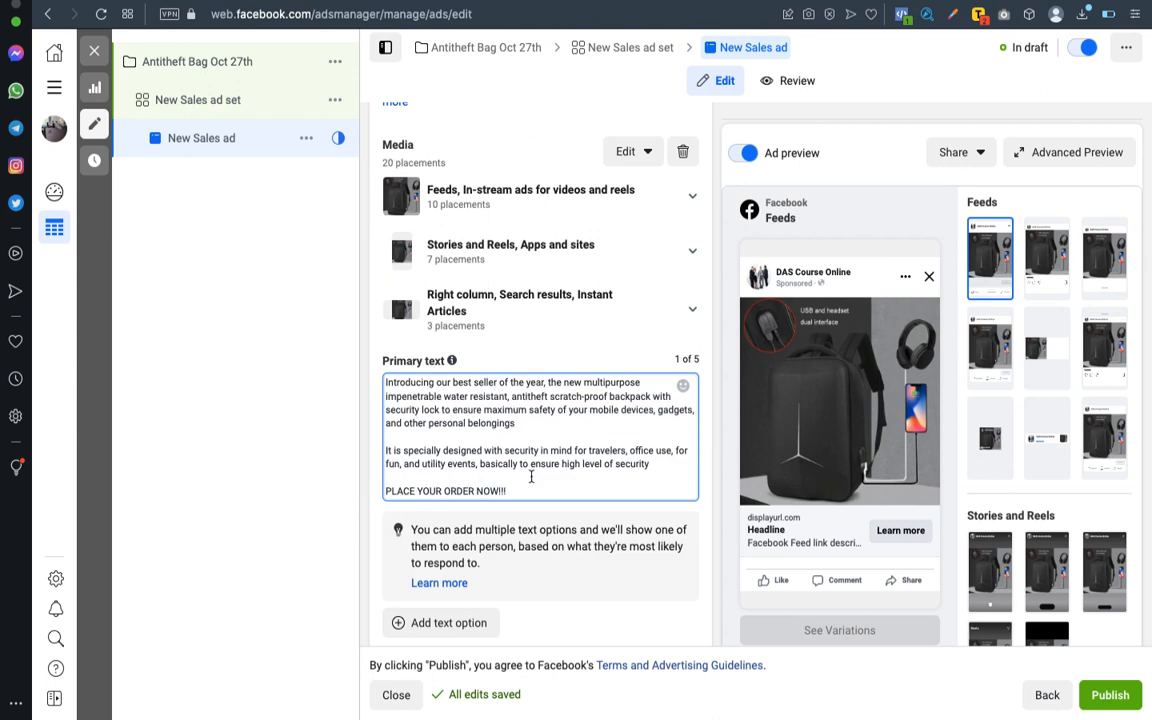
pyautogui.write('hfgurfr')
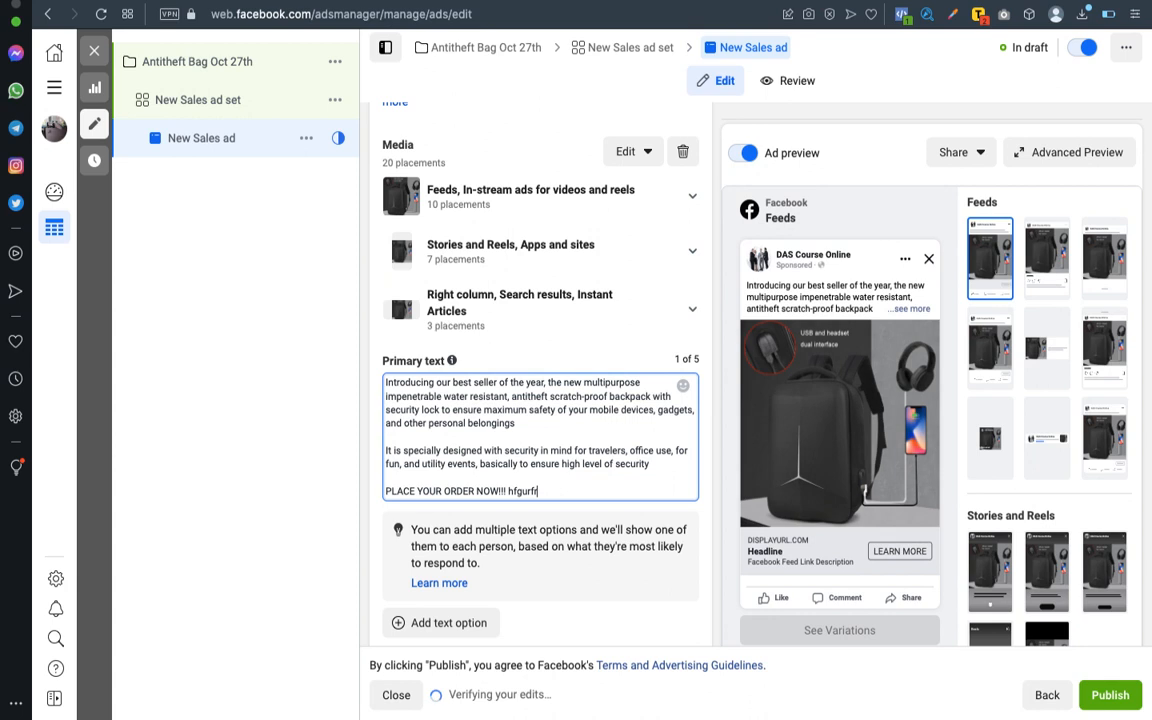
pyautogui.press('BackSpace')
pyautogui.press('BackSpace')
pyautogui.press('BackSpace')
pyautogui.press('BackSpace')
pyautogui.press('BackSpace')
pyautogui.press('BackSpace')
pyautogui.press('BackSpace')
pyautogui.press('BackSpace')
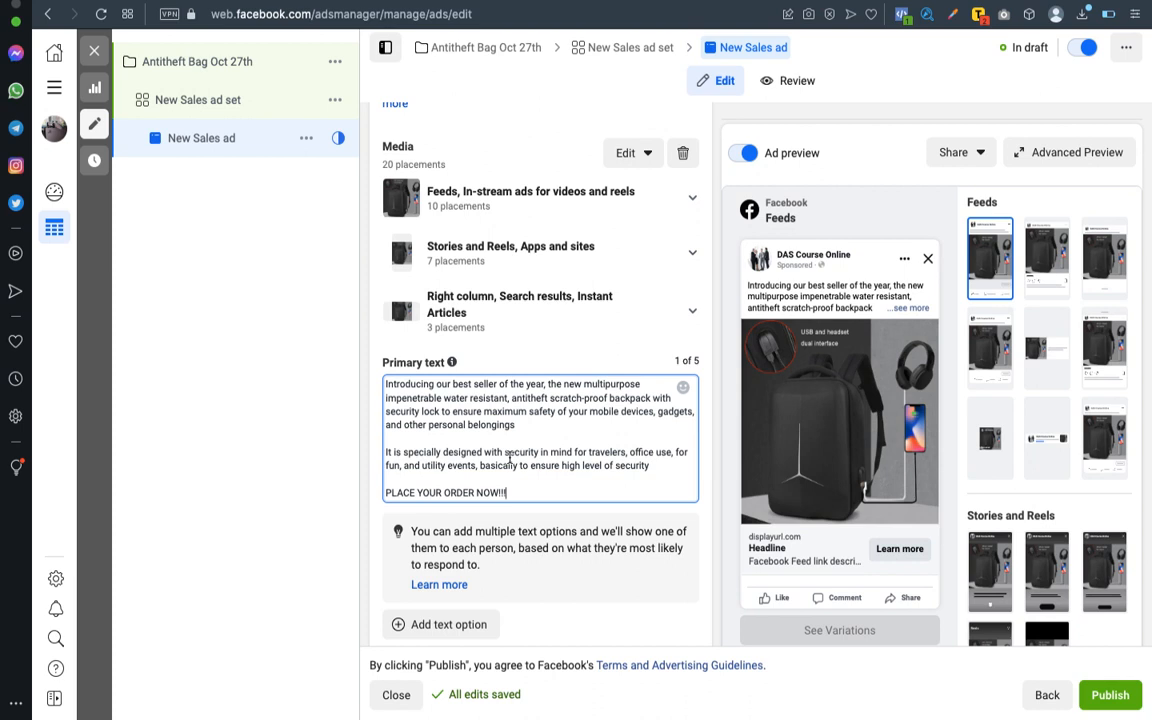
# Step: Copy the headline "FREE DELIVERY NATIONWIDE + PAYMENT ON DELIVERY" from the TextEdit note into the ad's headline
pyautogui.scroll(-2, 518, 446)
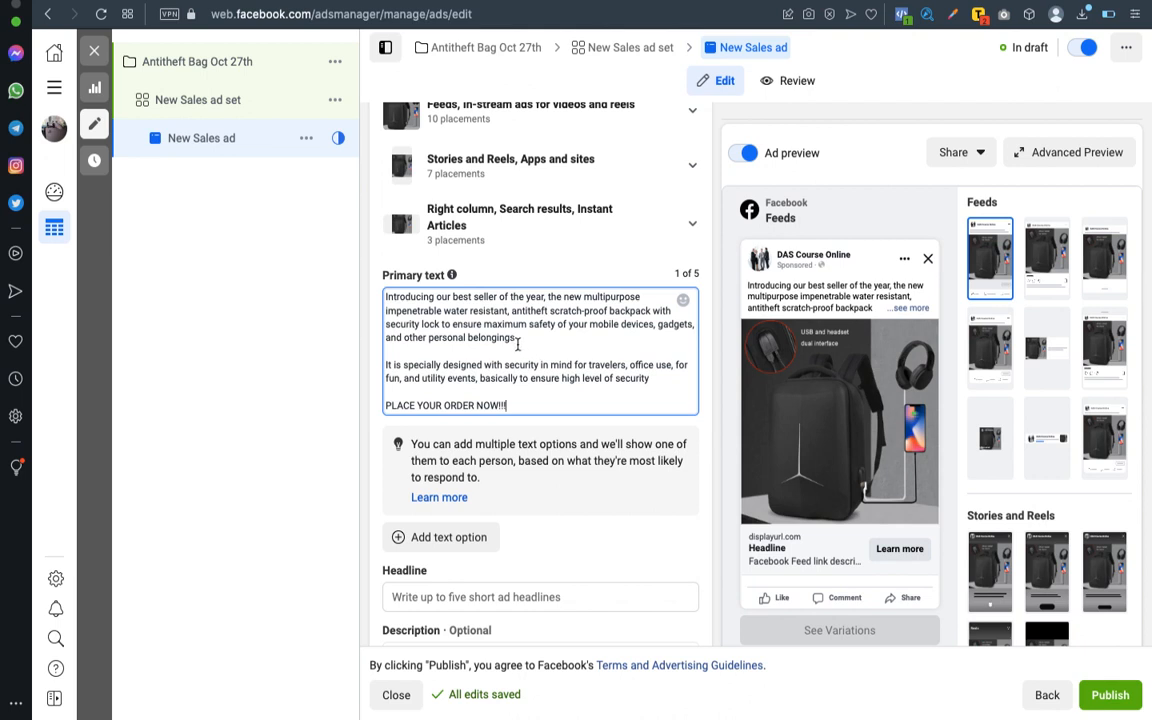
pyautogui.scroll(-4, 518, 358)
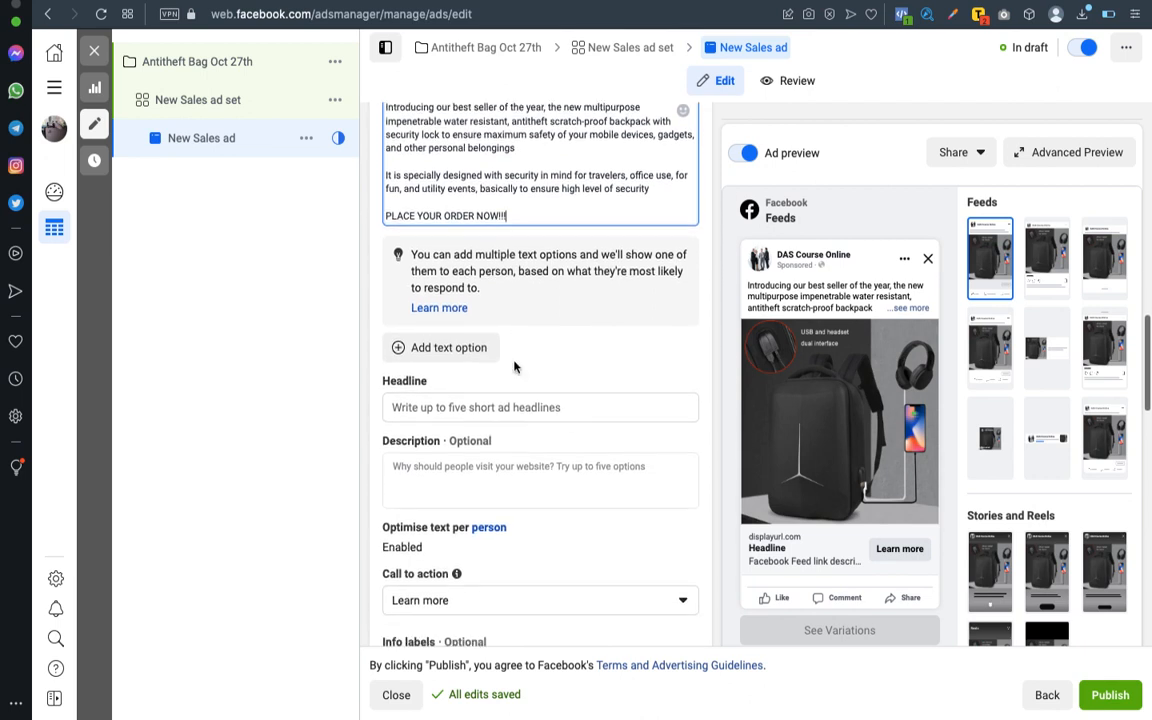
pyautogui.scroll(-1, 514, 365)
pyautogui.click(488, 352)
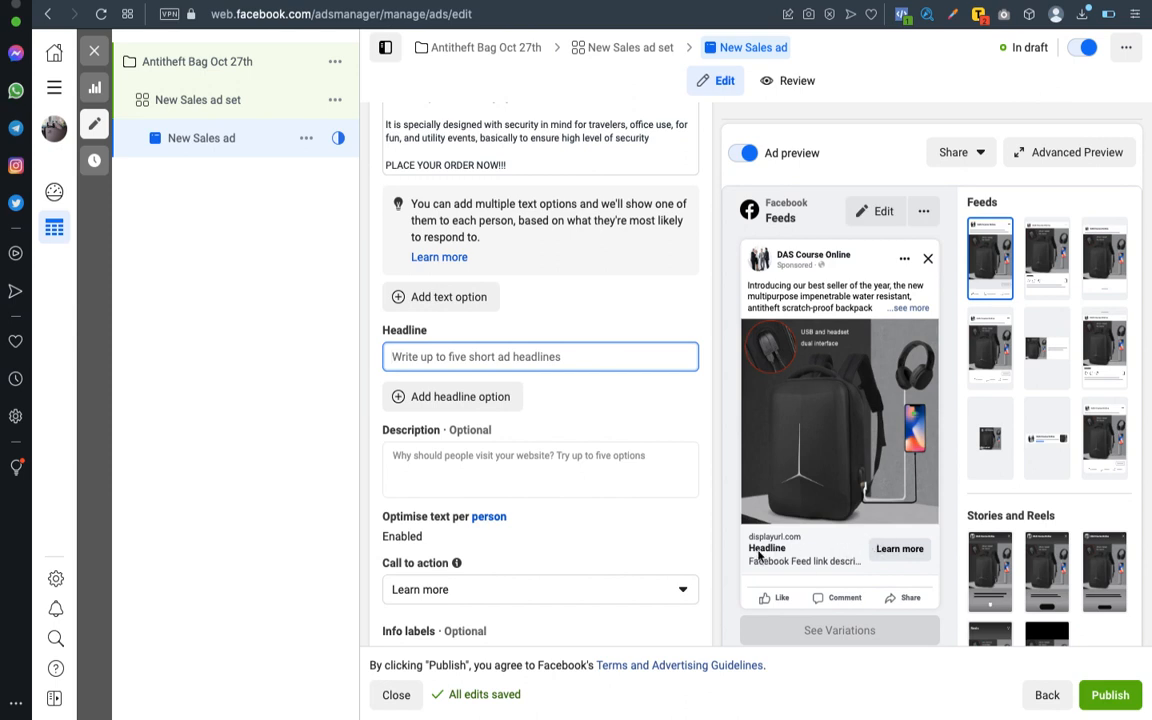
pyautogui.hotkey('ctrl', 'Left')
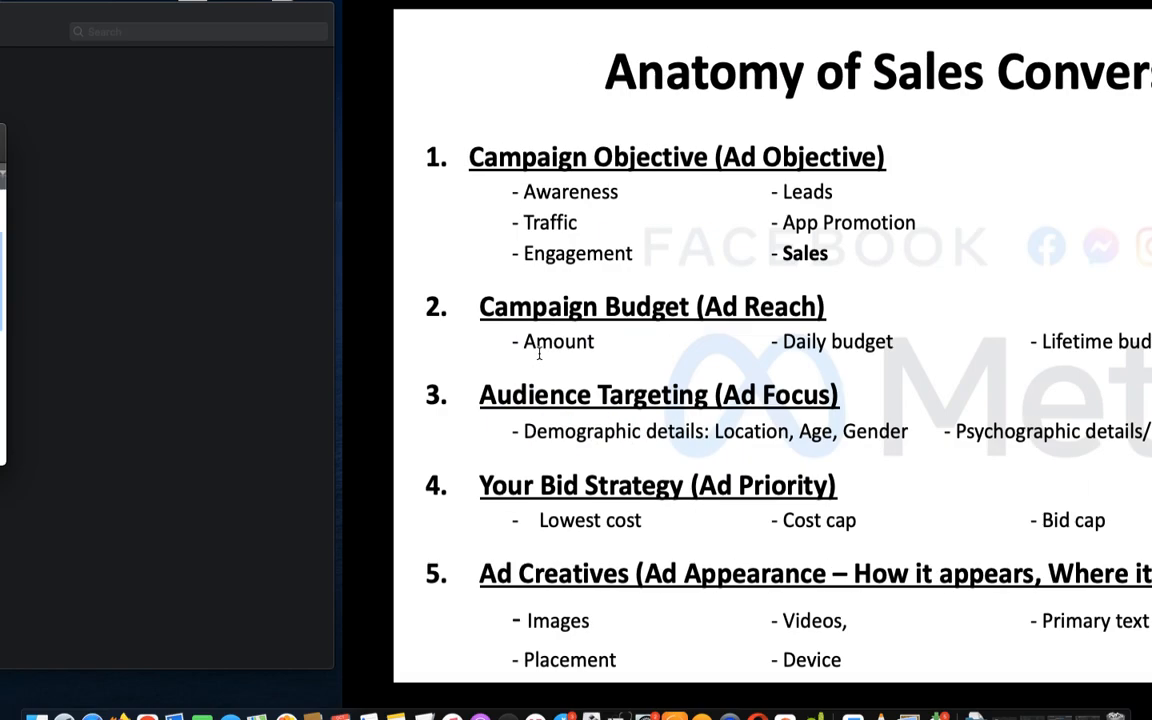
pyautogui.click(499, 386)
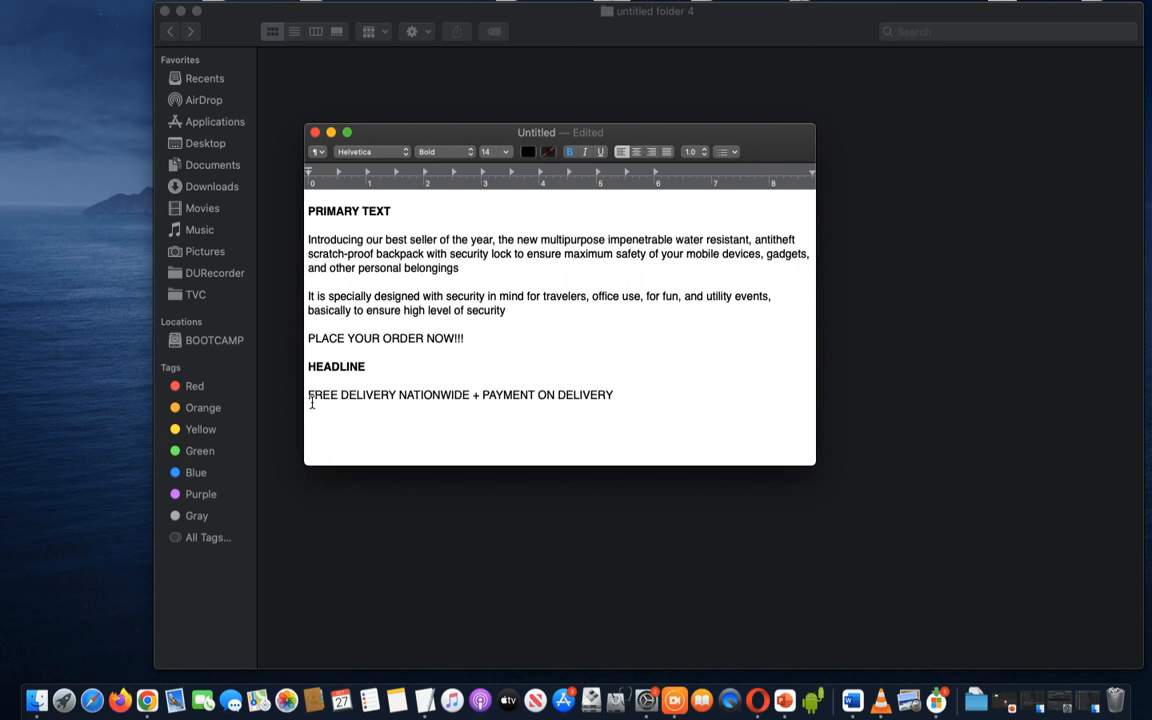
pyautogui.moveTo(308, 397); pyautogui.dragTo(613, 391)
pyautogui.press('super+c')
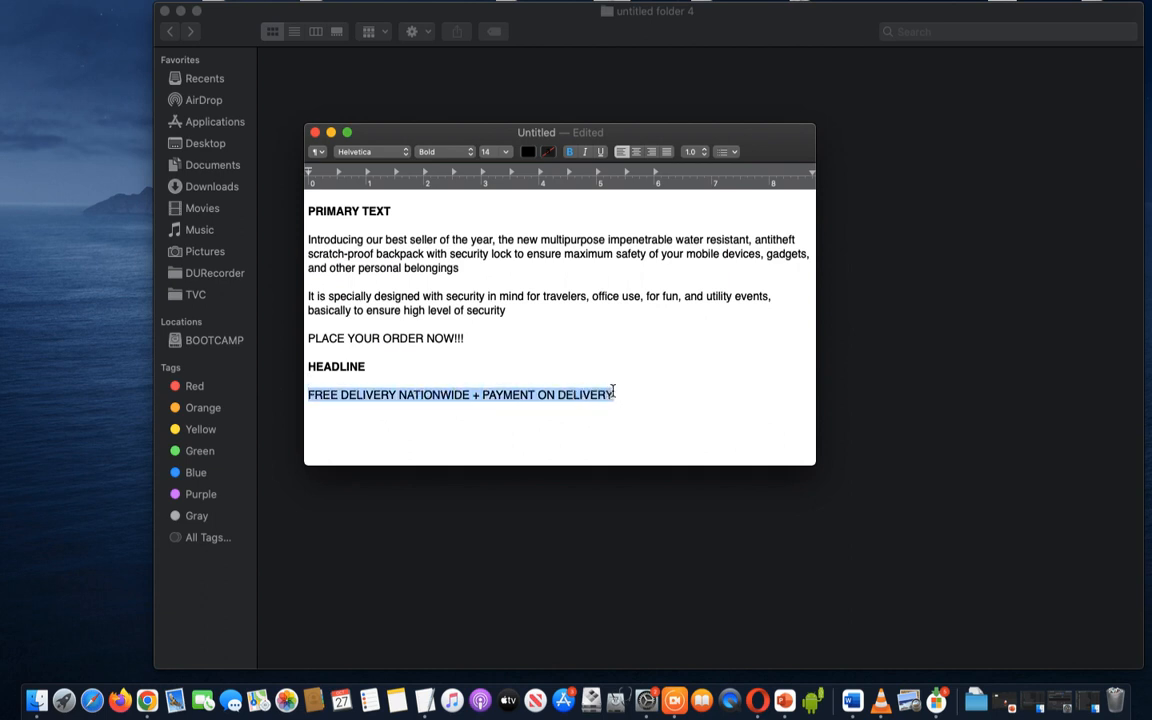
pyautogui.hotkey('ctrl', 'Right')
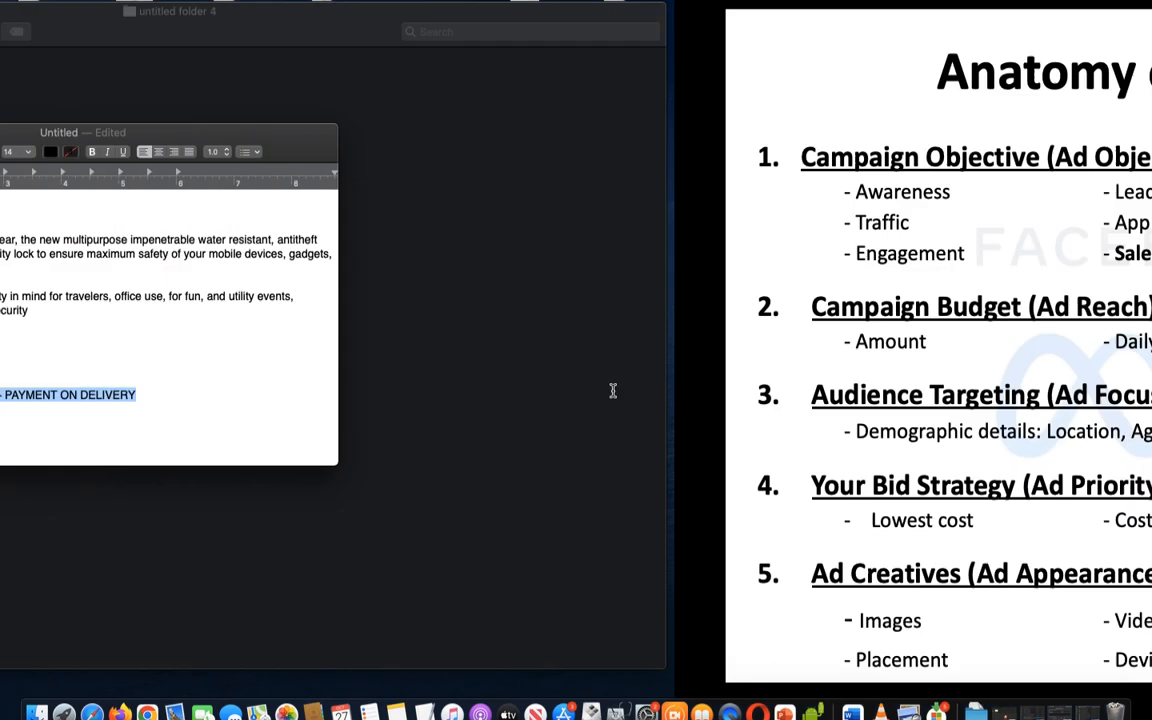
pyautogui.hotkey('ctrl', 'Right')
pyautogui.click(468, 353)
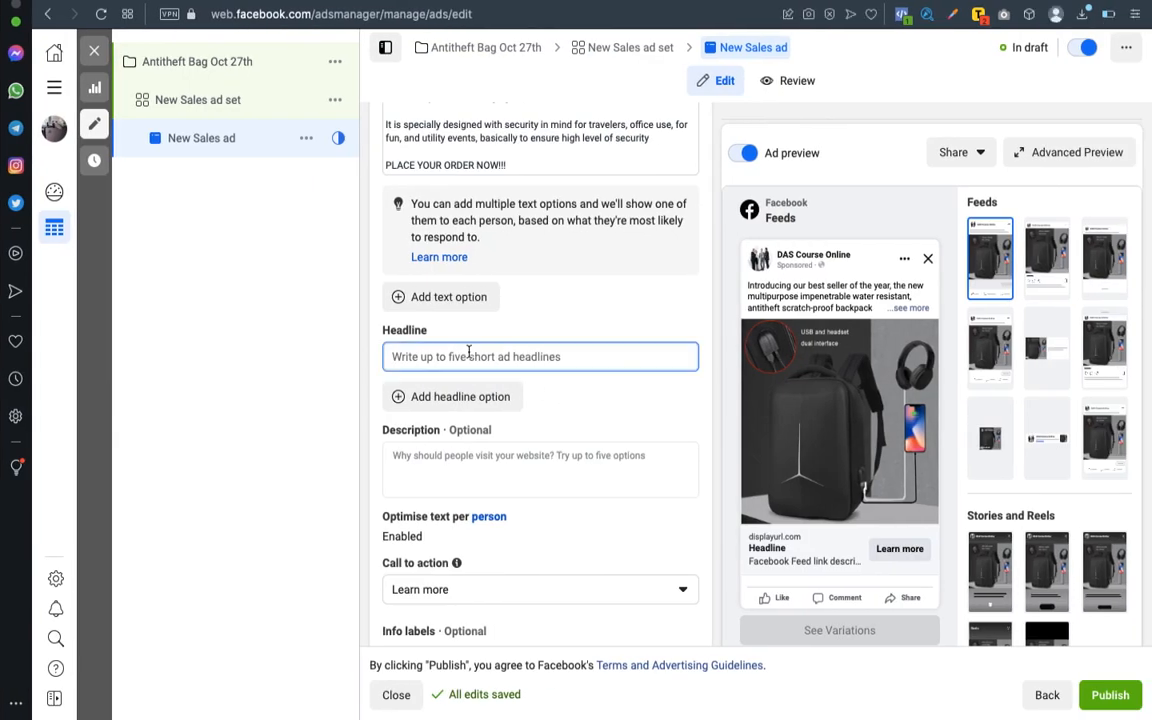
pyautogui.press('super+v')
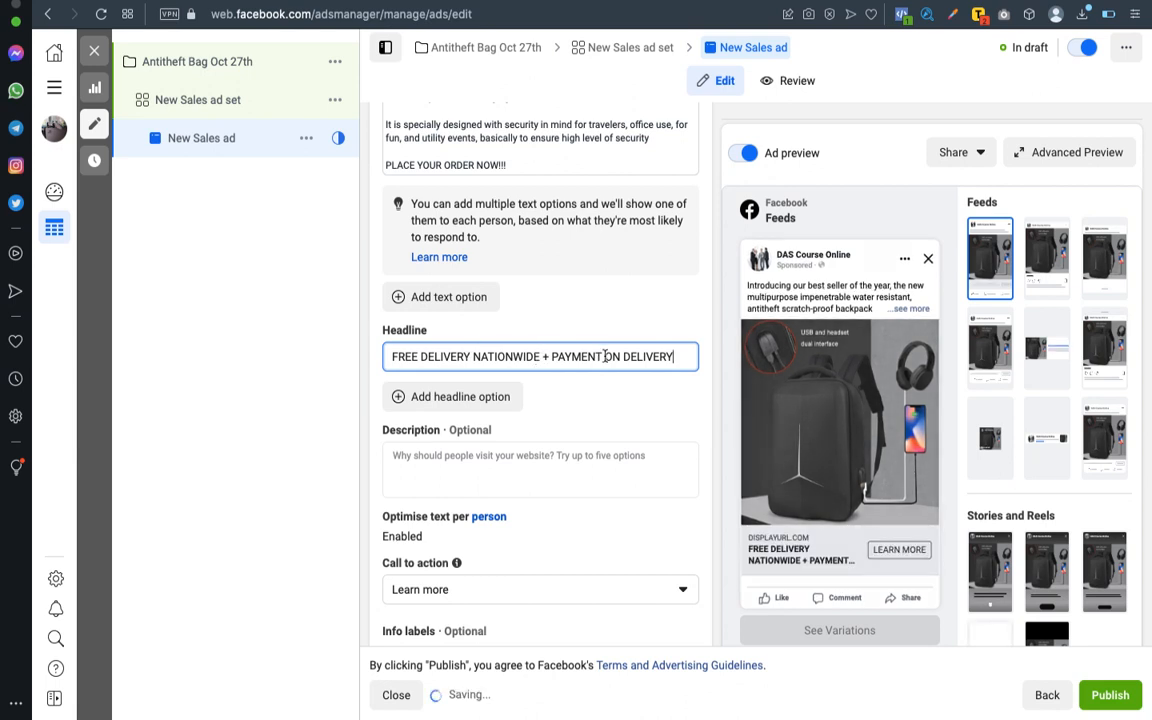
# Step: Review the ad's headline, optional description, text optimisation, call to action and info label settings
pyautogui.scroll(-1, 605, 357)
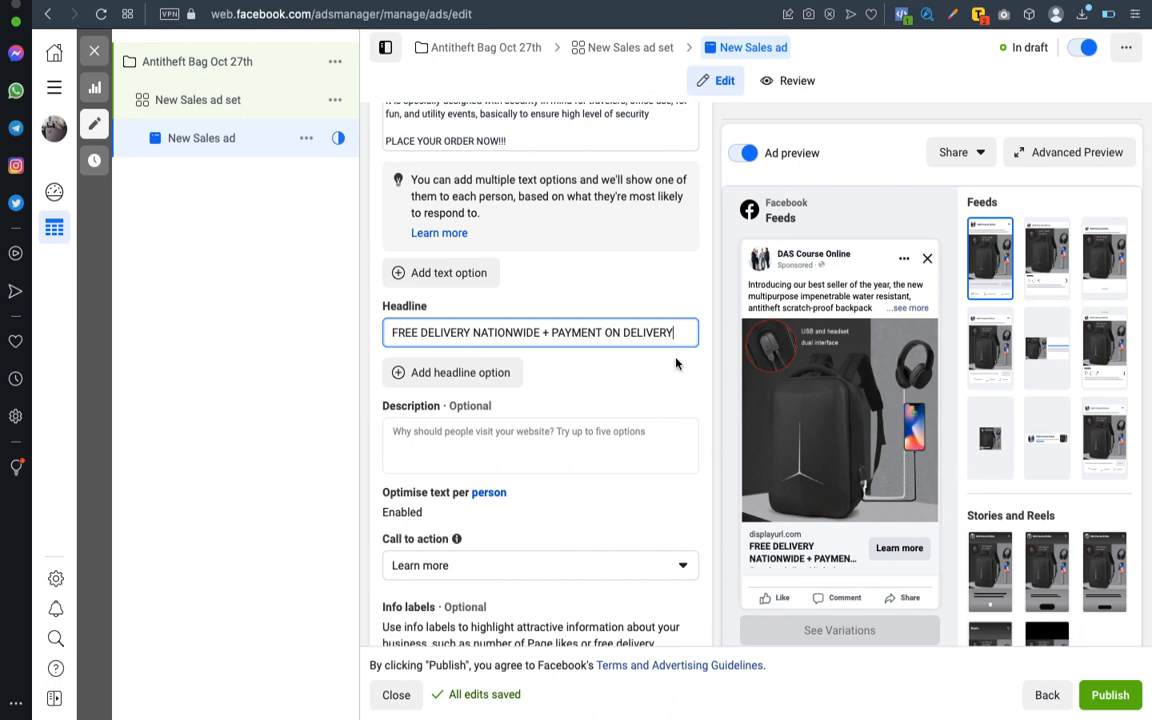
pyautogui.scroll(-2, 663, 393)
pyautogui.scroll(1, 663, 393)
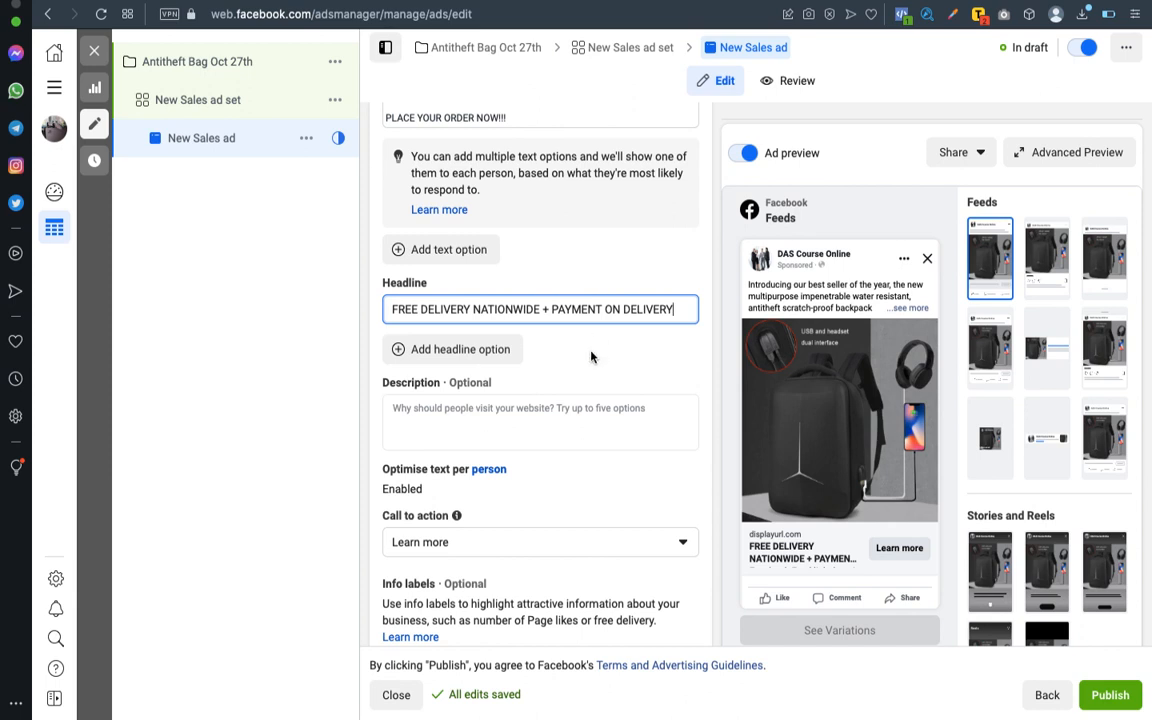
pyautogui.scroll(-2, 591, 357)
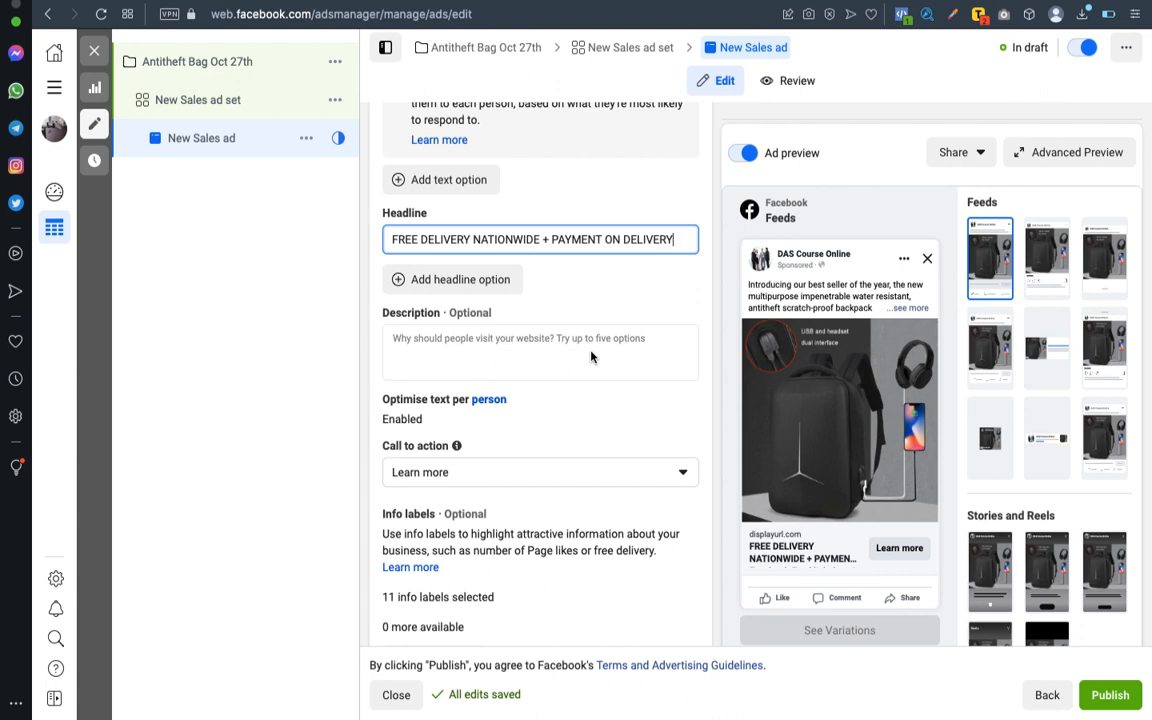
pyautogui.scroll(-1, 591, 357)
pyautogui.scroll(2, 591, 357)
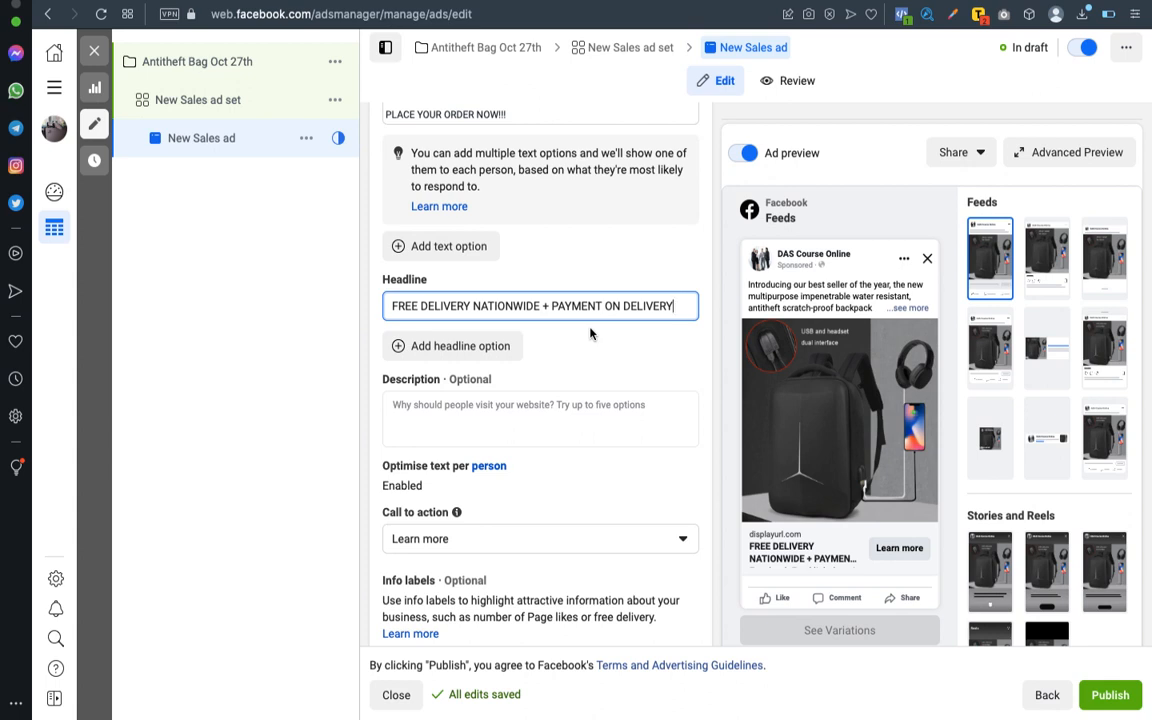
pyautogui.scroll(-1, 590, 360)
pyautogui.scroll(-3, 590, 360)
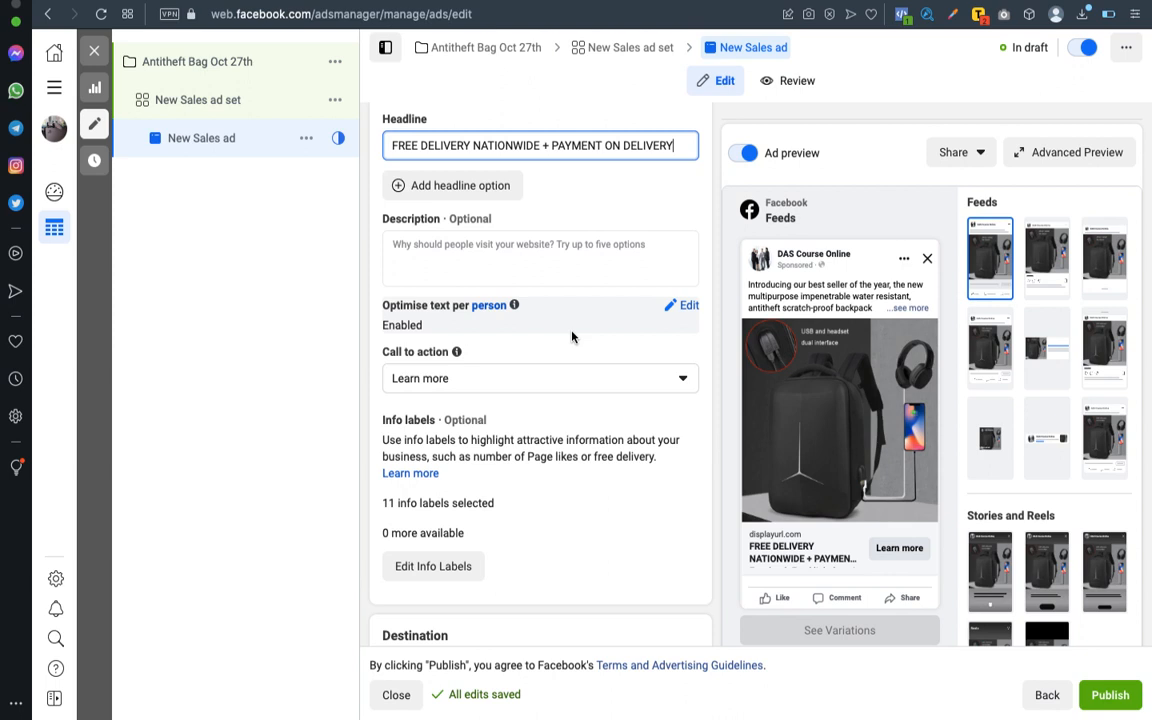
pyautogui.scroll(-1, 514, 297)
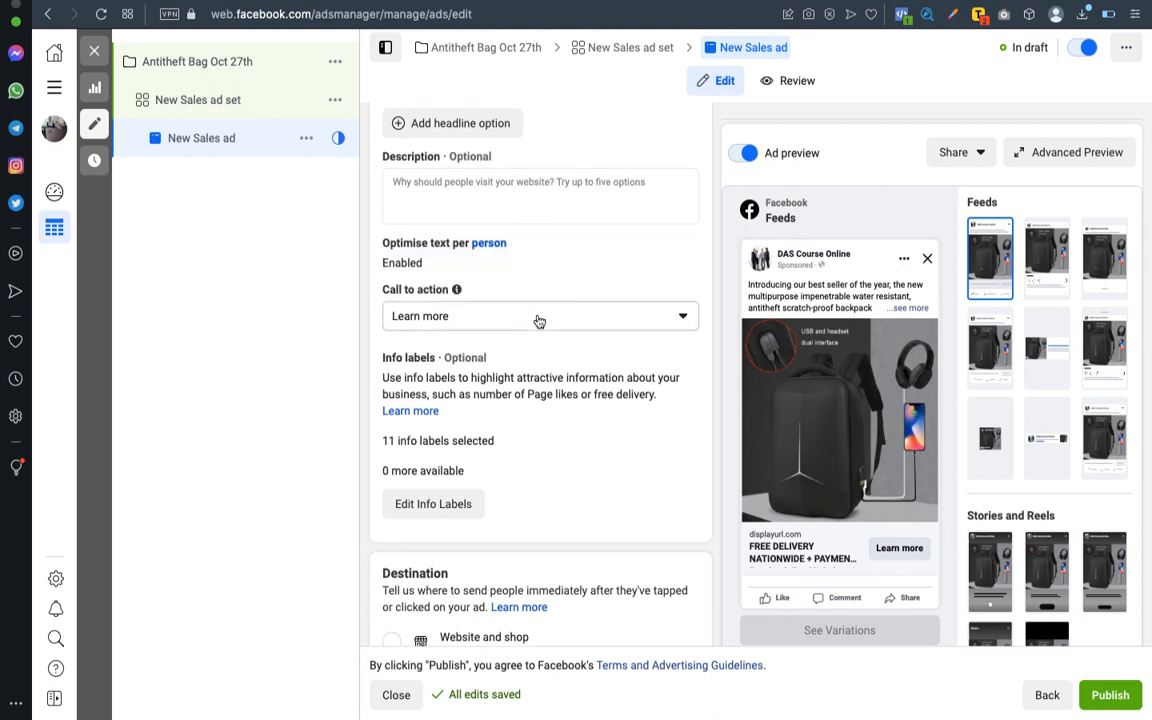
# Step: Examine the available call-to-action options for the ad and keep Learn more selected
pyautogui.click(563, 331)
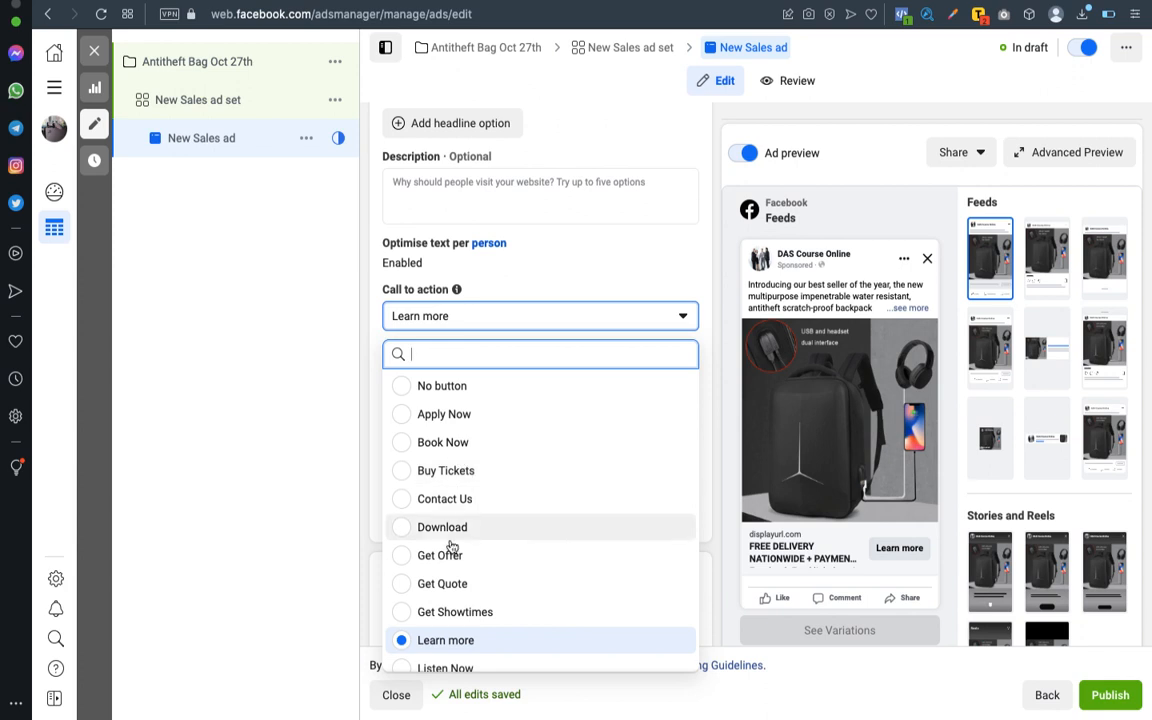
pyautogui.scroll(-3, 478, 583)
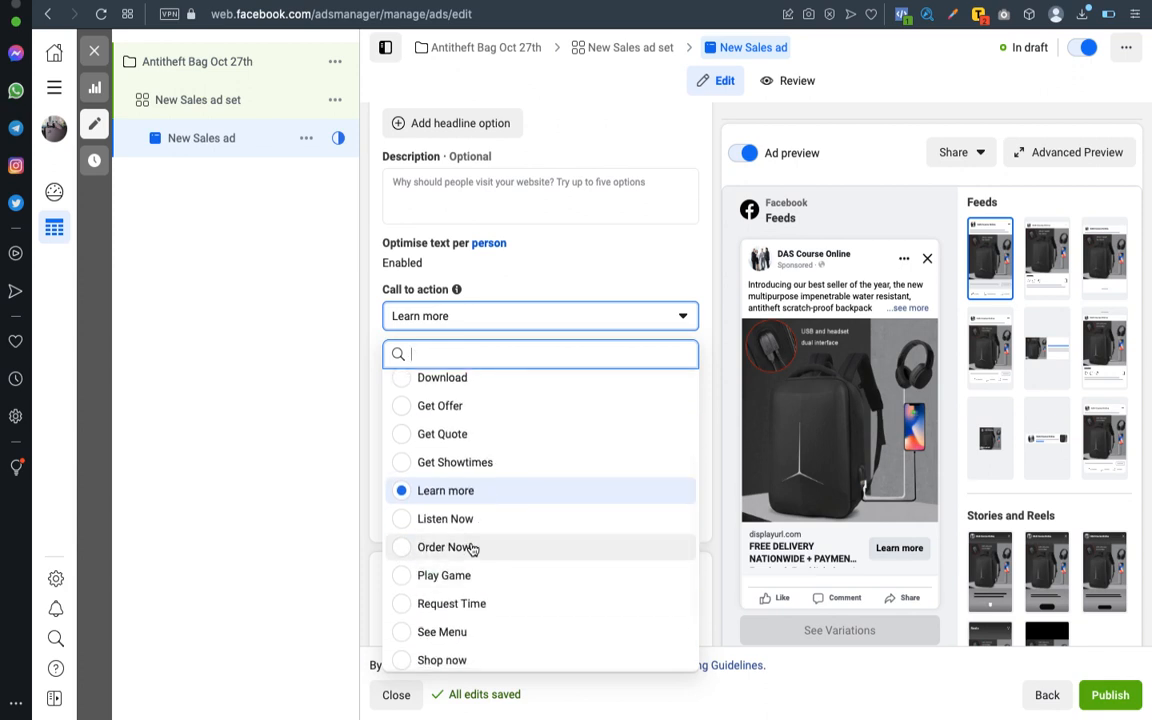
pyautogui.scroll(-2, 470, 547)
pyautogui.scroll(3, 465, 535)
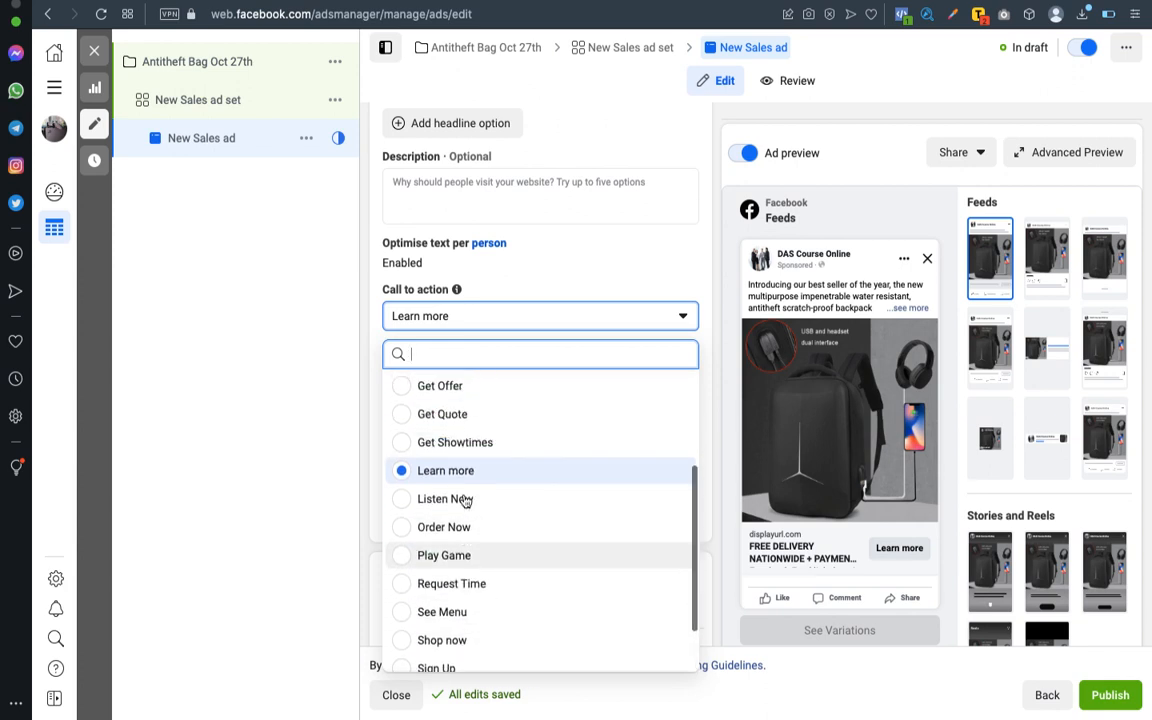
pyautogui.click(463, 506)
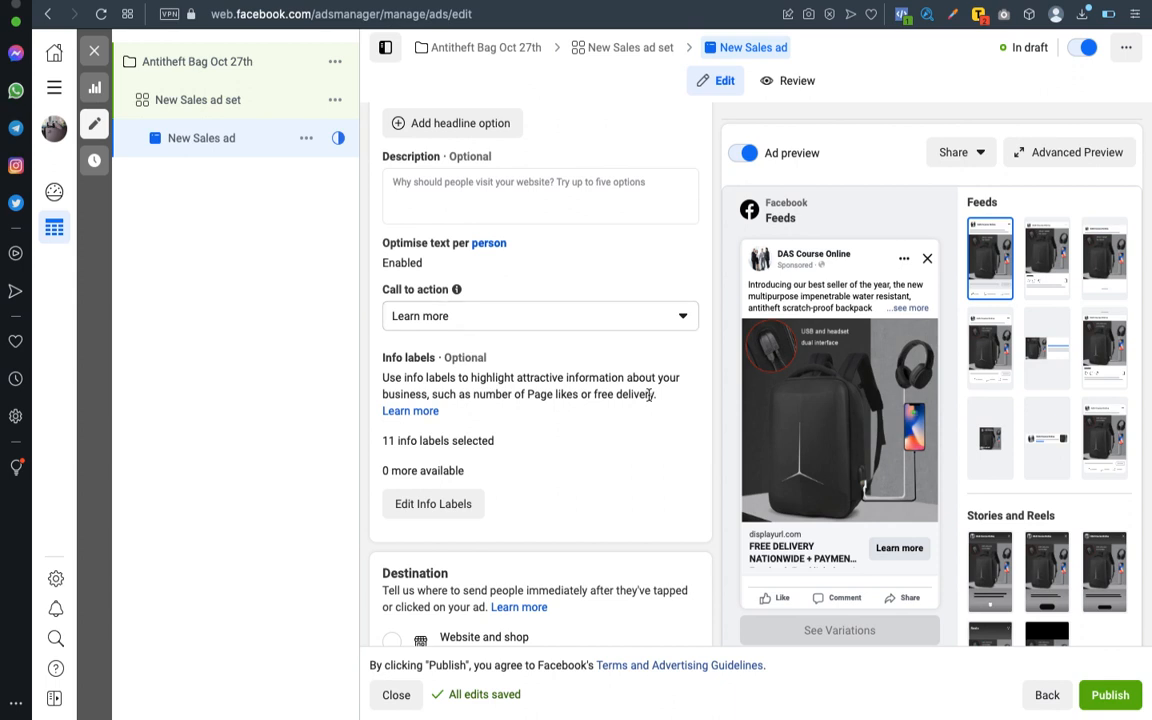
# Step: Review the ad's Destination settings, including the website option, website URL and display link fields
pyautogui.scroll(-3, 648, 395)
pyautogui.scroll(-3, 648, 400)
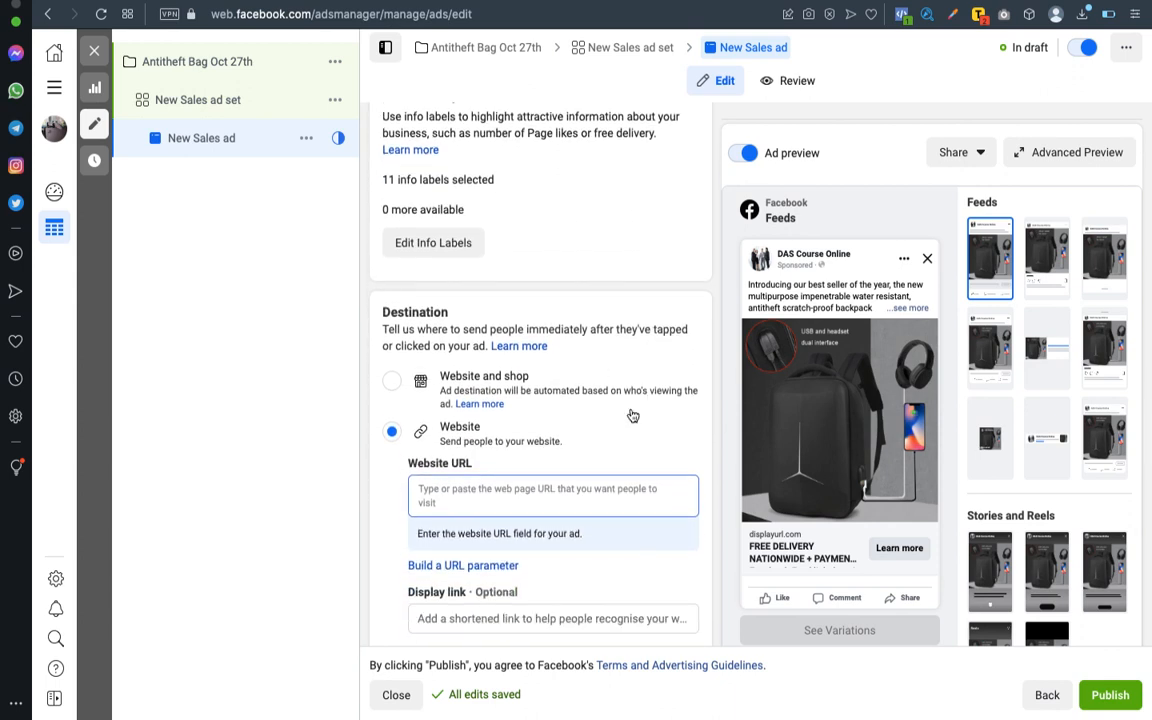
pyautogui.scroll(-1, 622, 404)
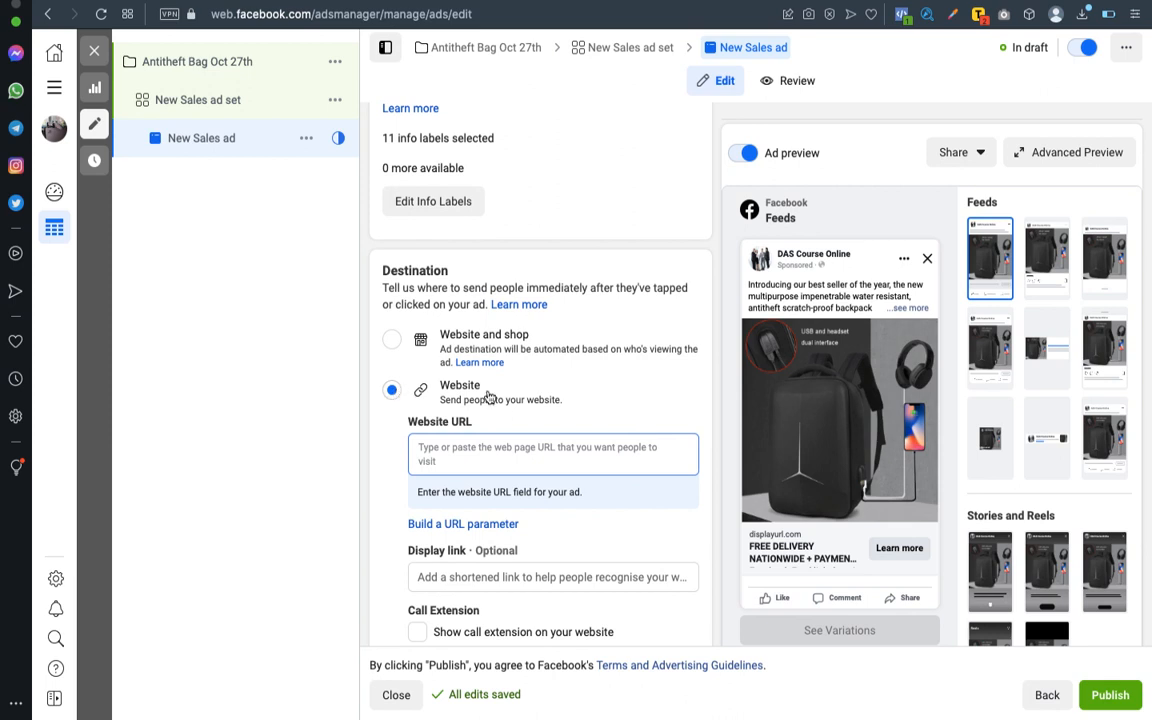
pyautogui.scroll(-1, 548, 415)
pyautogui.scroll(-1, 548, 415)
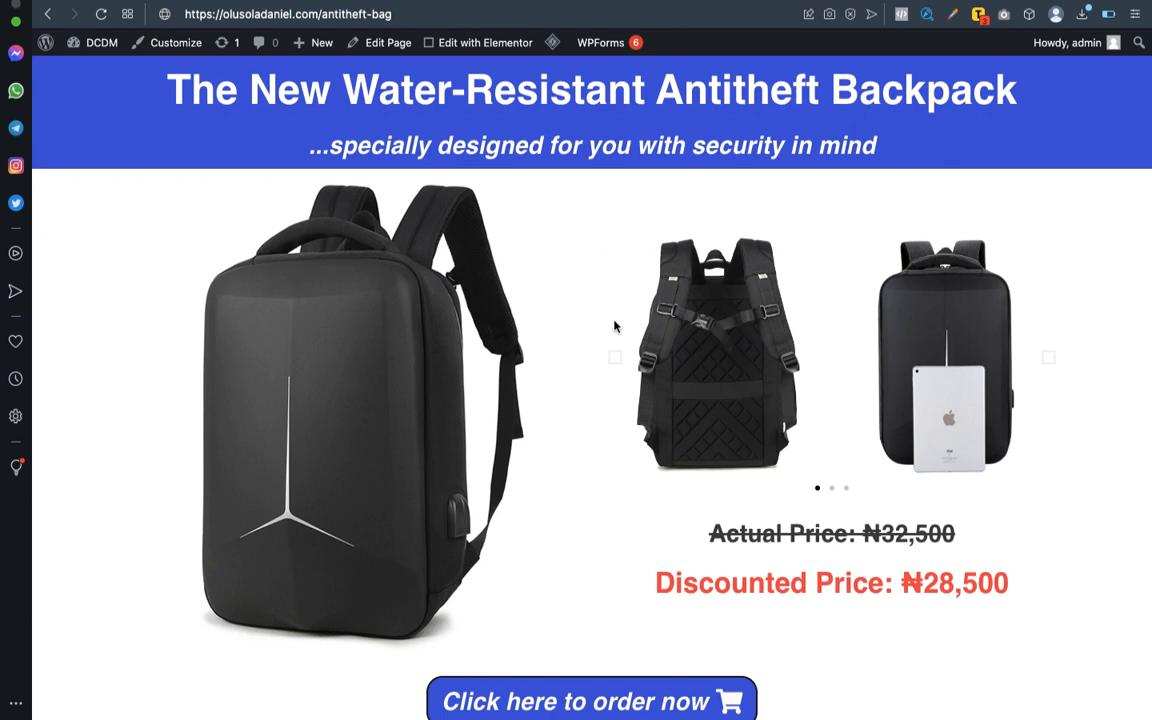
# Step: Look over the antitheft backpack landing page that the ad promotes
pyautogui.scroll(-3, 612, 326)
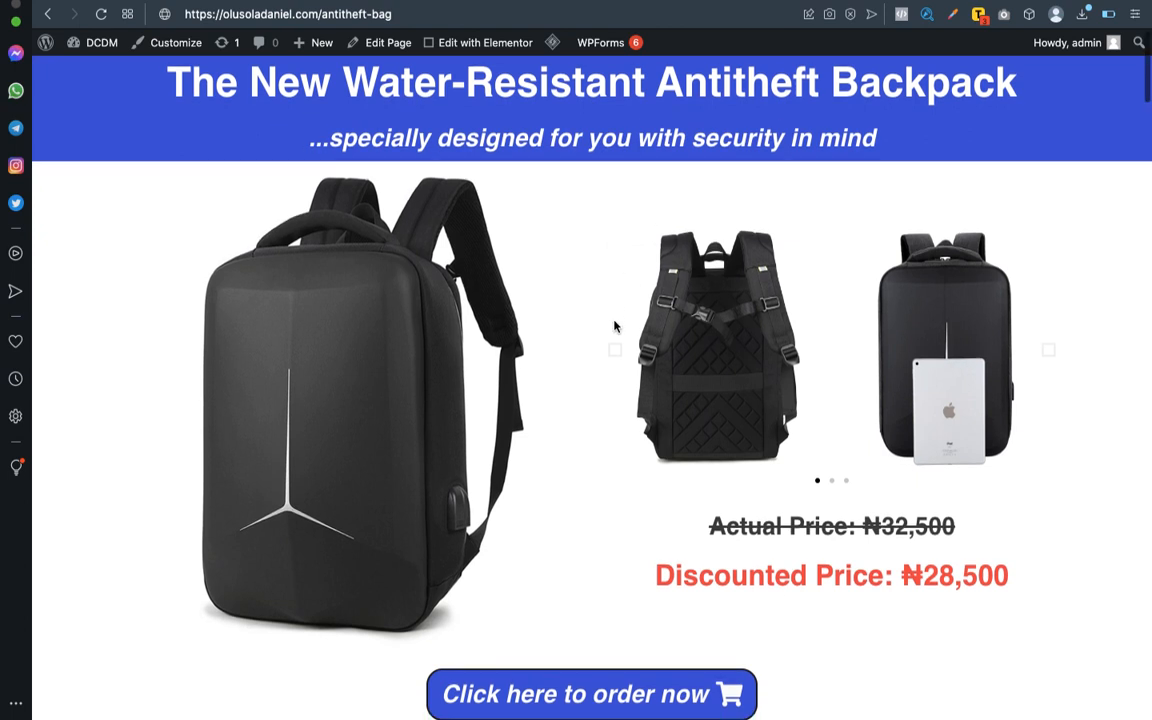
pyautogui.scroll(-3, 612, 326)
pyautogui.scroll(5, 614, 326)
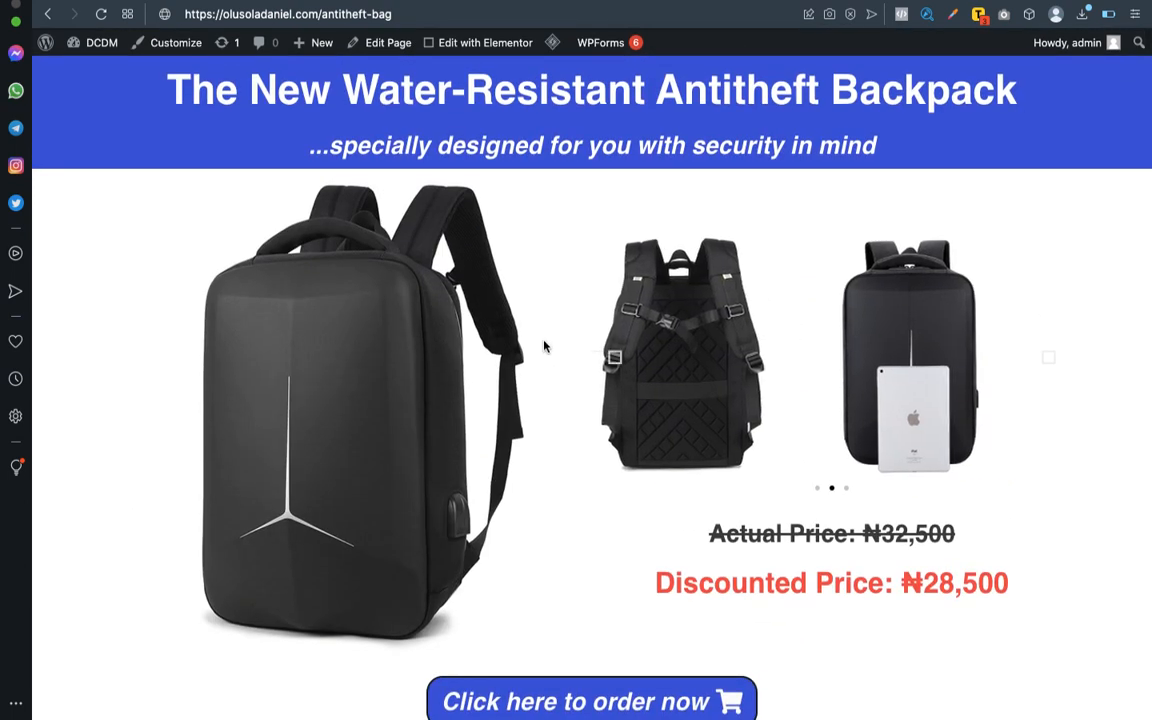
# Step: Look through the landing page's prices, product description, video section, order links, product features and bag photos
pyautogui.scroll(-5, 524, 427)
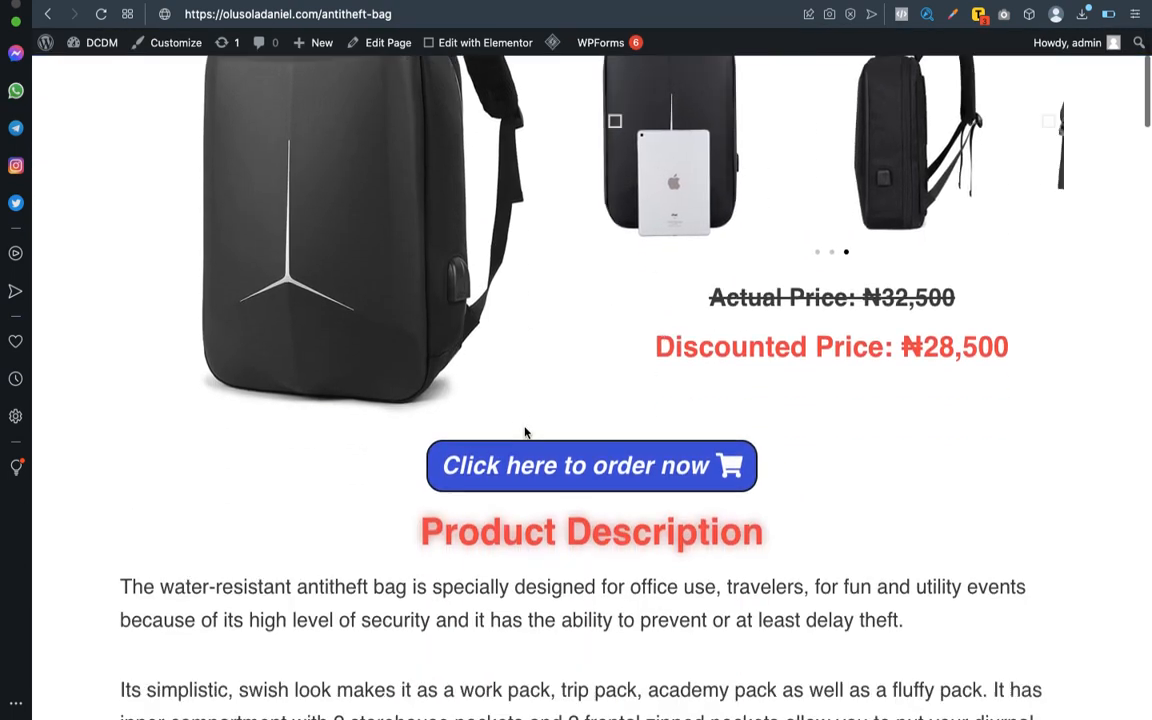
pyautogui.scroll(-10, 524, 427)
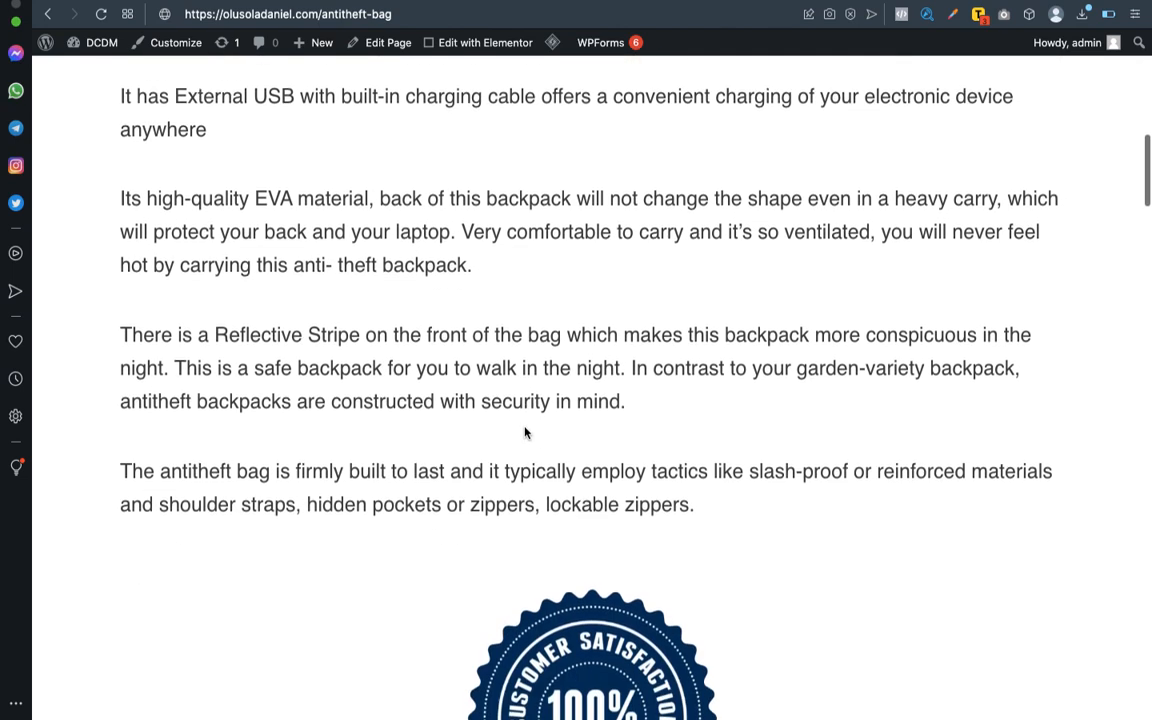
pyautogui.scroll(-12, 522, 430)
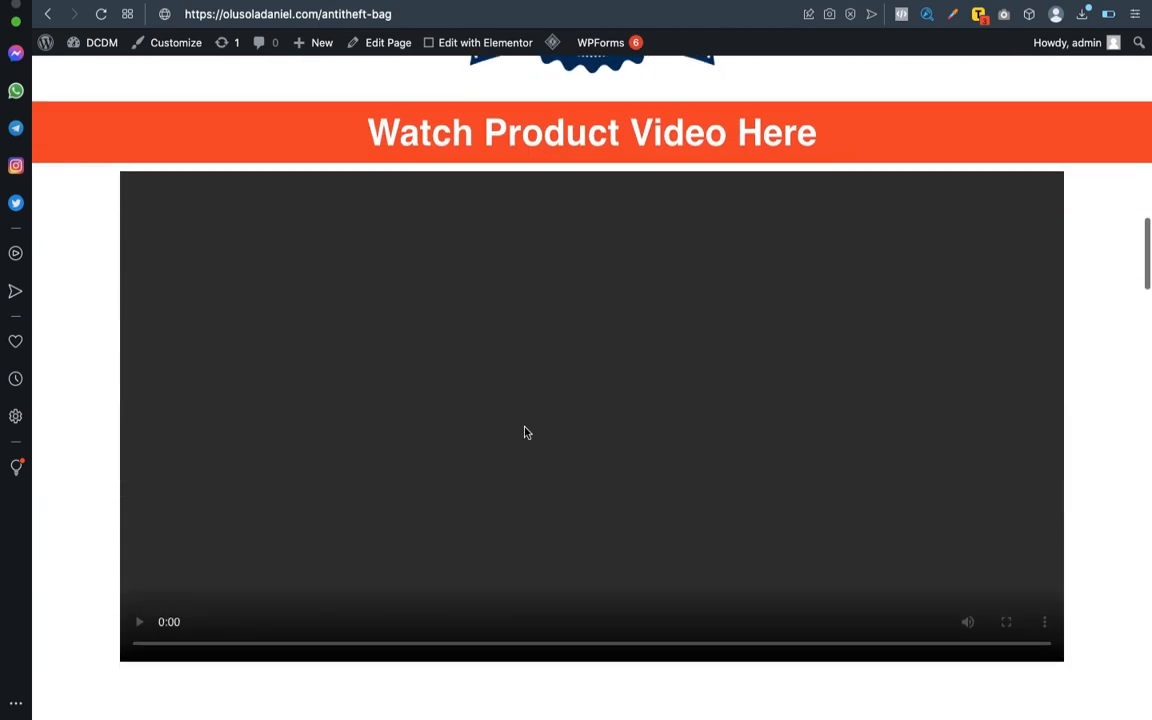
pyautogui.scroll(-9, 525, 432)
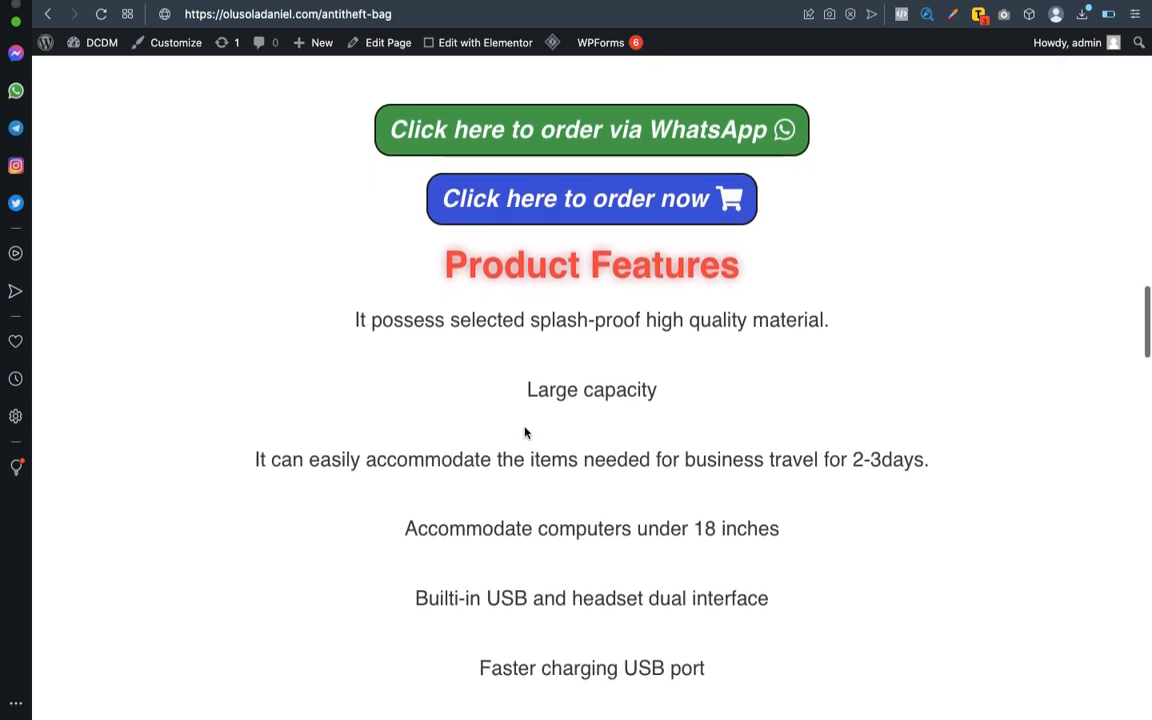
pyautogui.scroll(-15, 524, 427)
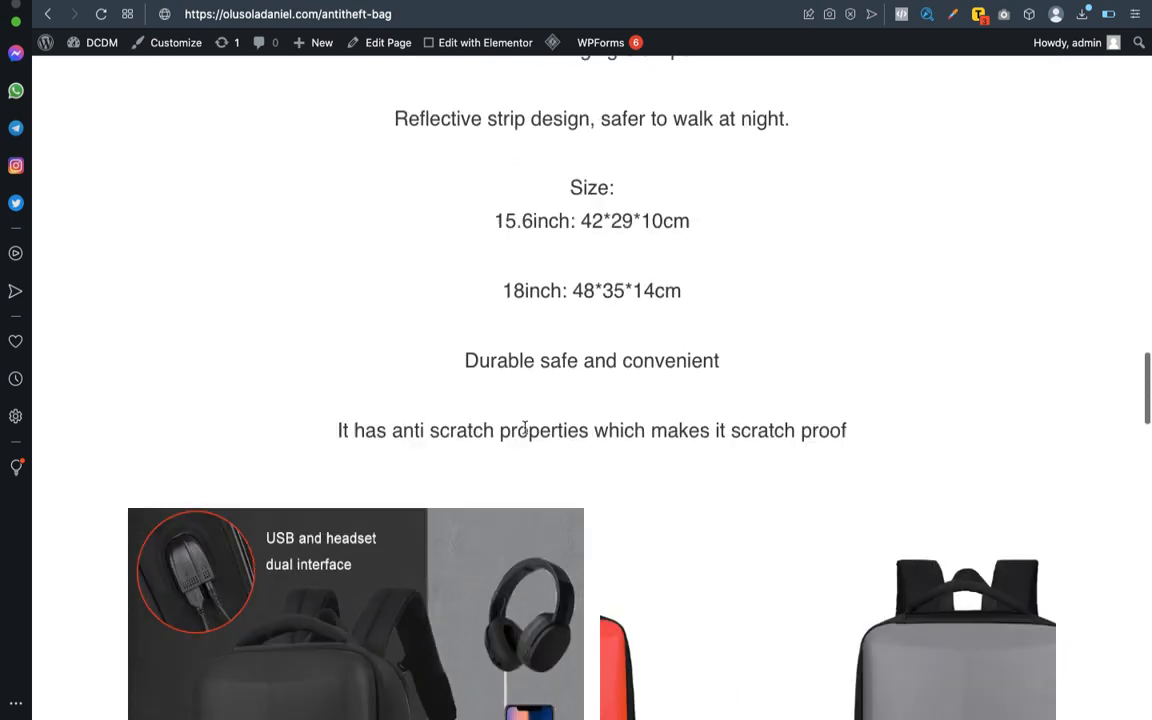
pyautogui.scroll(-4, 524, 430)
pyautogui.scroll(13, 526, 432)
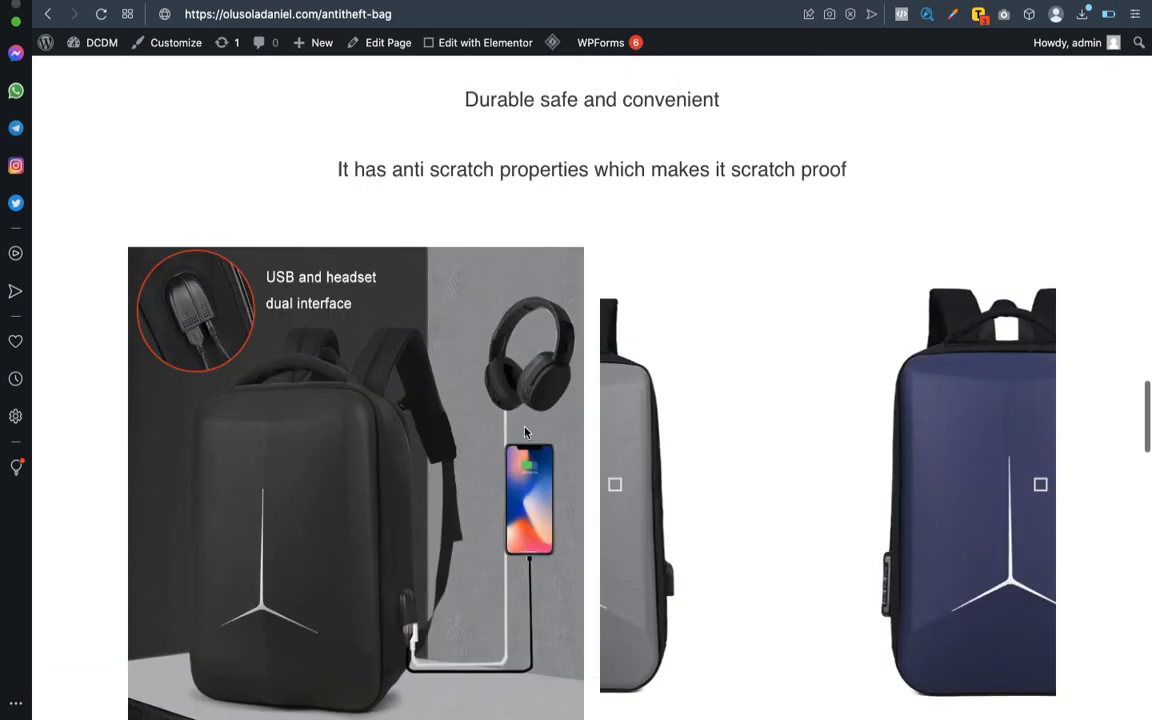
# Step: Reload the antitheft bag landing page and select its web address
pyautogui.click(101, 15)
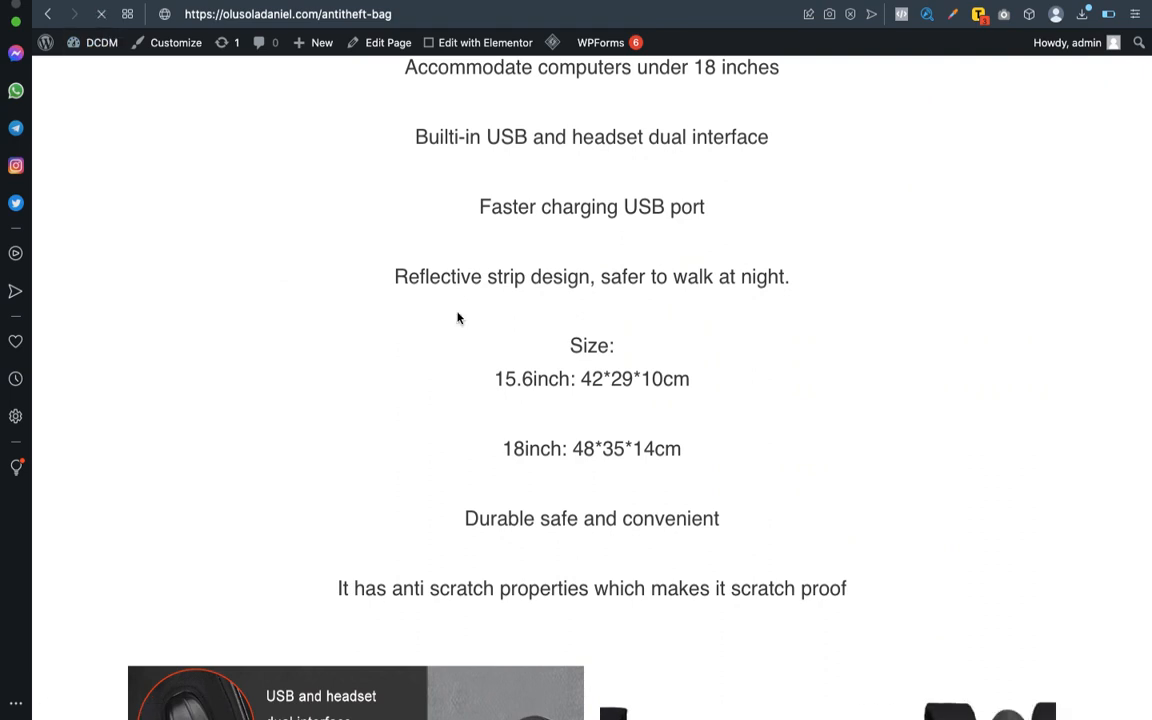
pyautogui.scroll(10, 540, 330)
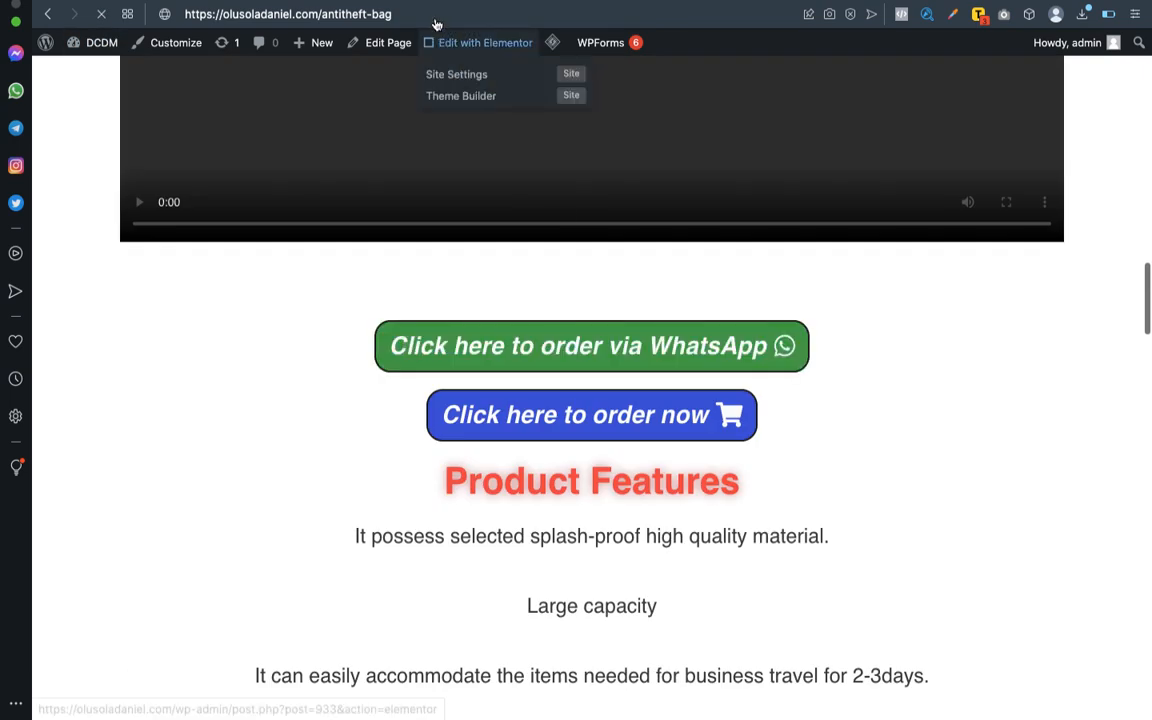
pyautogui.click(435, 18)
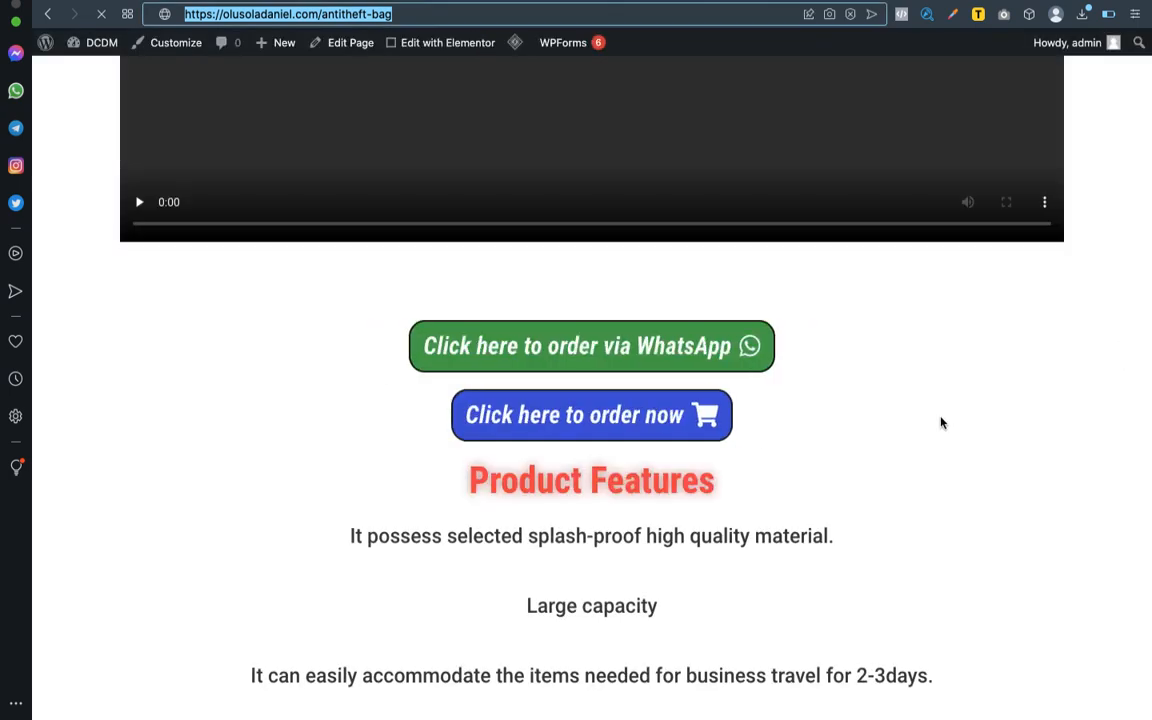
# Step: Examine the landing page's customer review, discount countdown, delivery offer and order form down to the Submit option
pyautogui.scroll(-15, 936, 428)
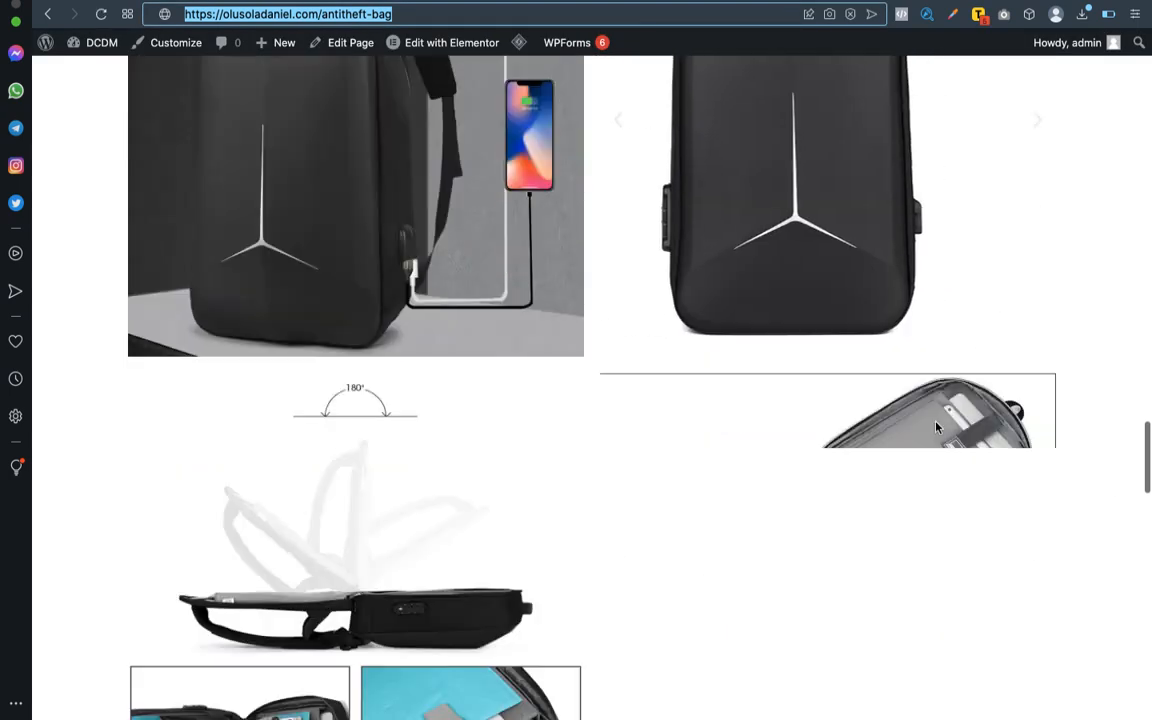
pyautogui.scroll(-10, 936, 428)
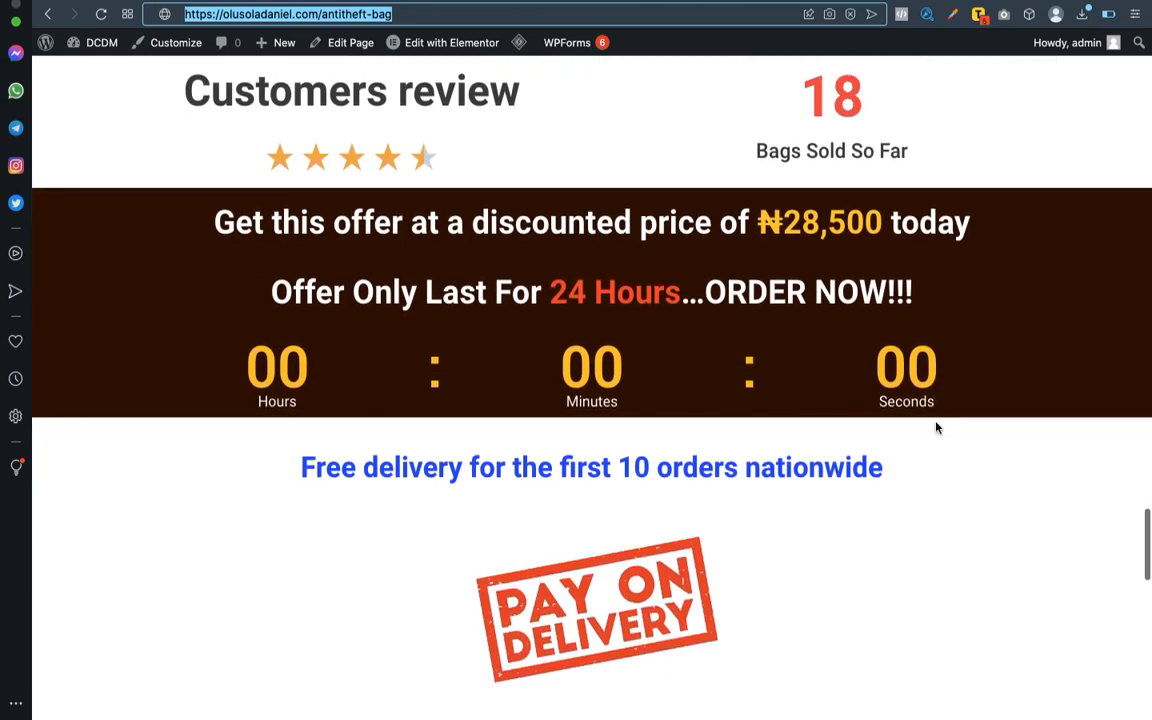
pyautogui.scroll(-12, 936, 428)
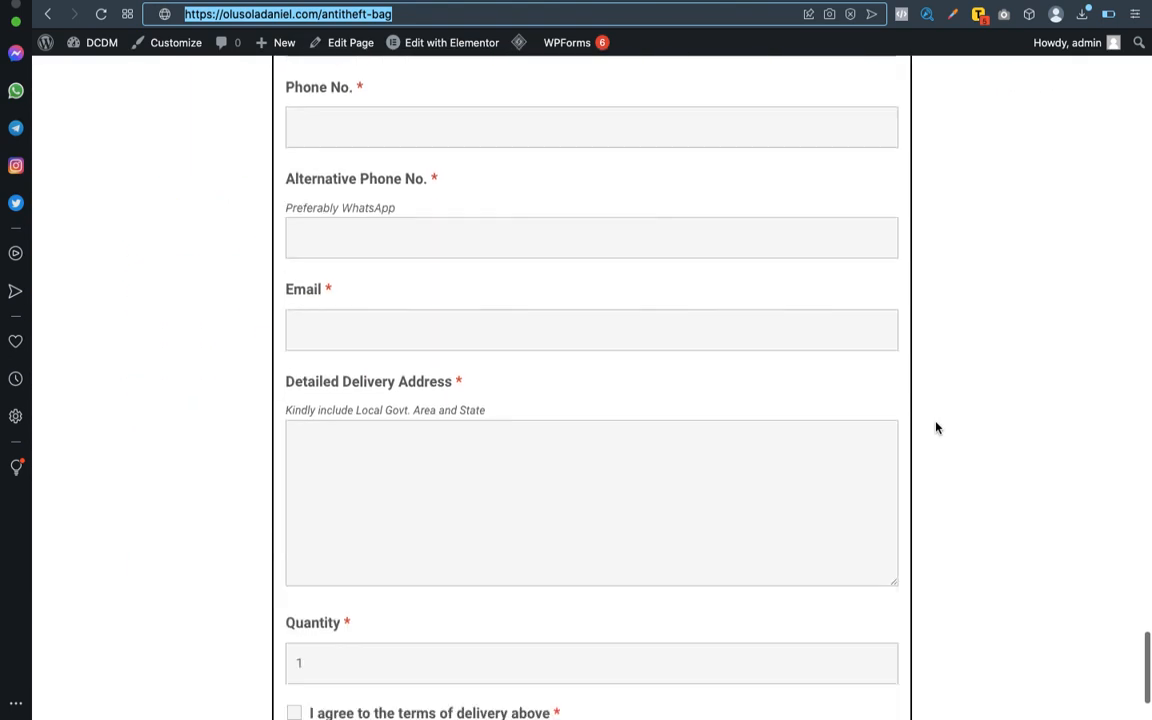
pyautogui.scroll(-3, 936, 428)
pyautogui.click(316, 632)
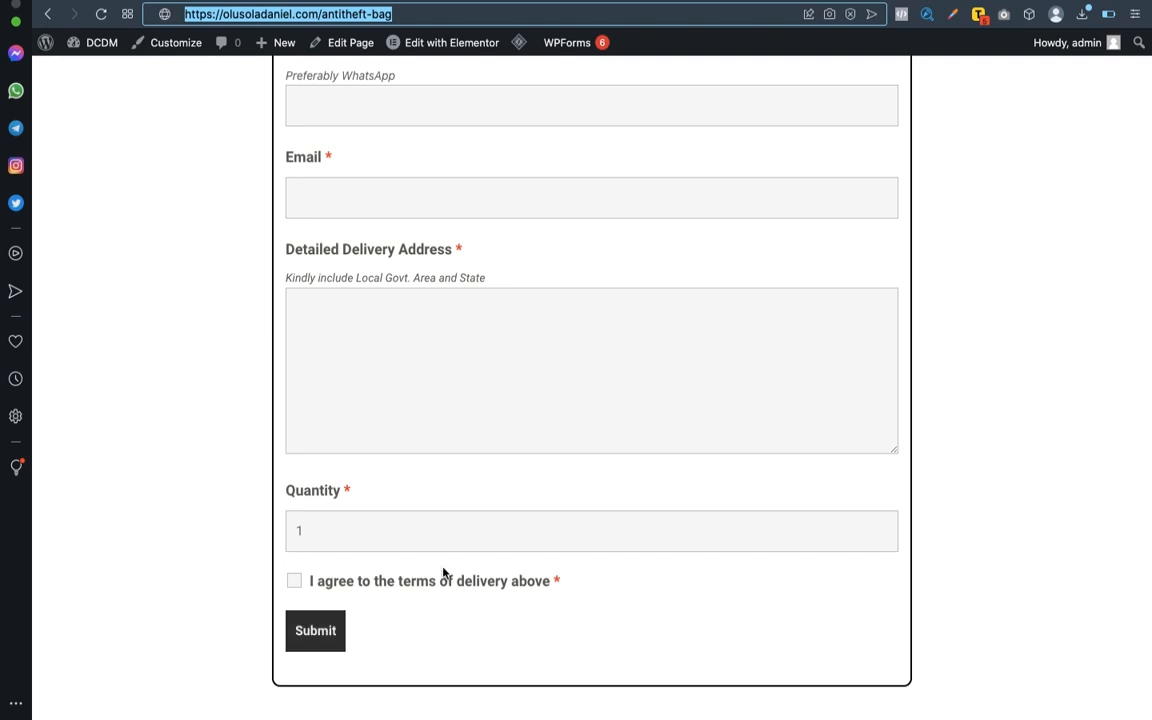
pyautogui.click(328, 638)
pyautogui.scroll(3, 551, 540)
pyautogui.scroll(-3, 551, 540)
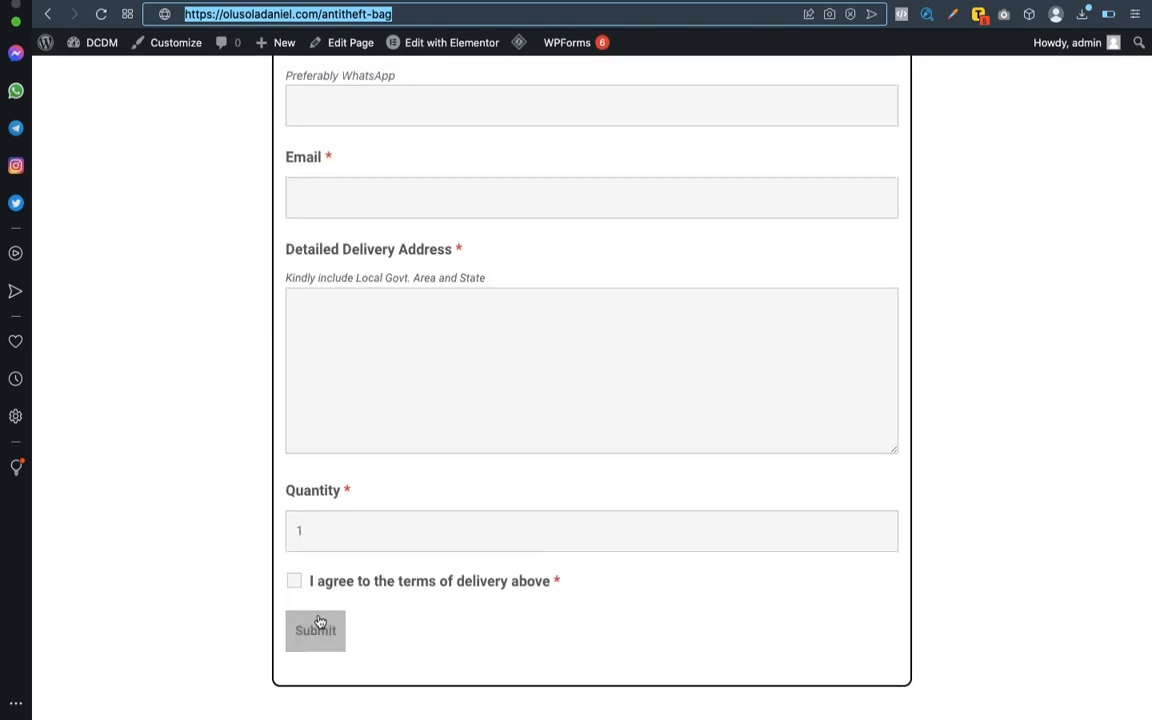
# Step: Review the landing page's WhatsApp and order-now options, from the order form back up to the page heading
pyautogui.scroll(7, 586, 499)
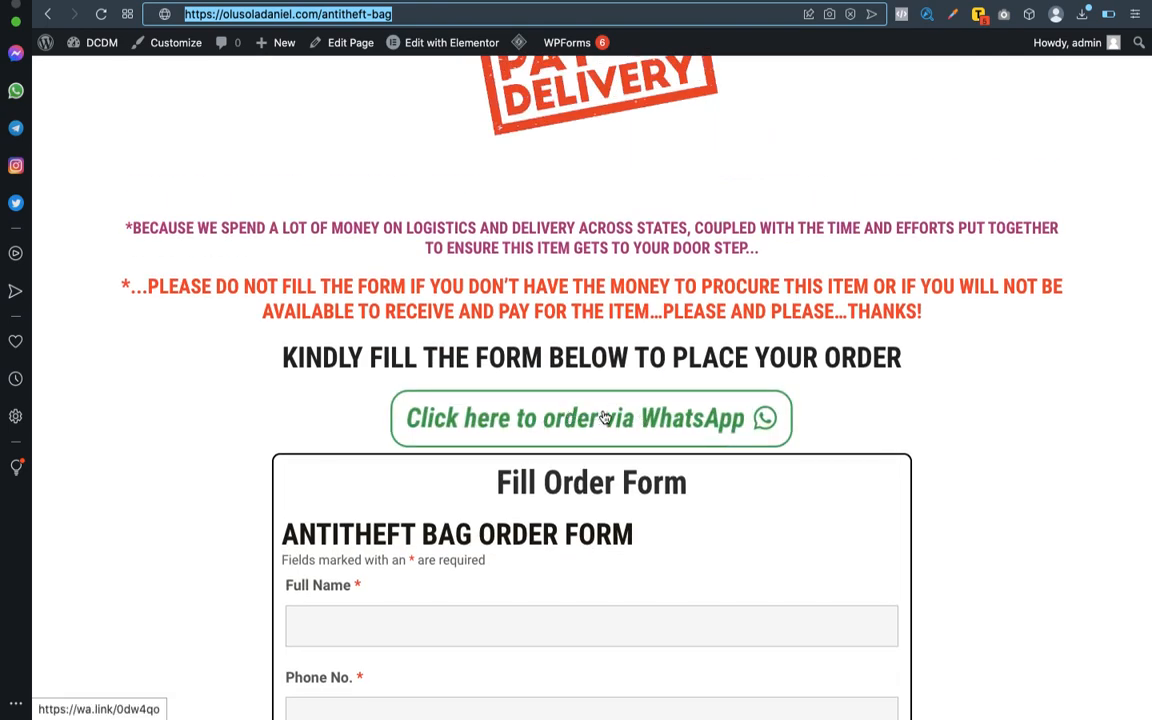
pyautogui.scroll(12, 609, 581)
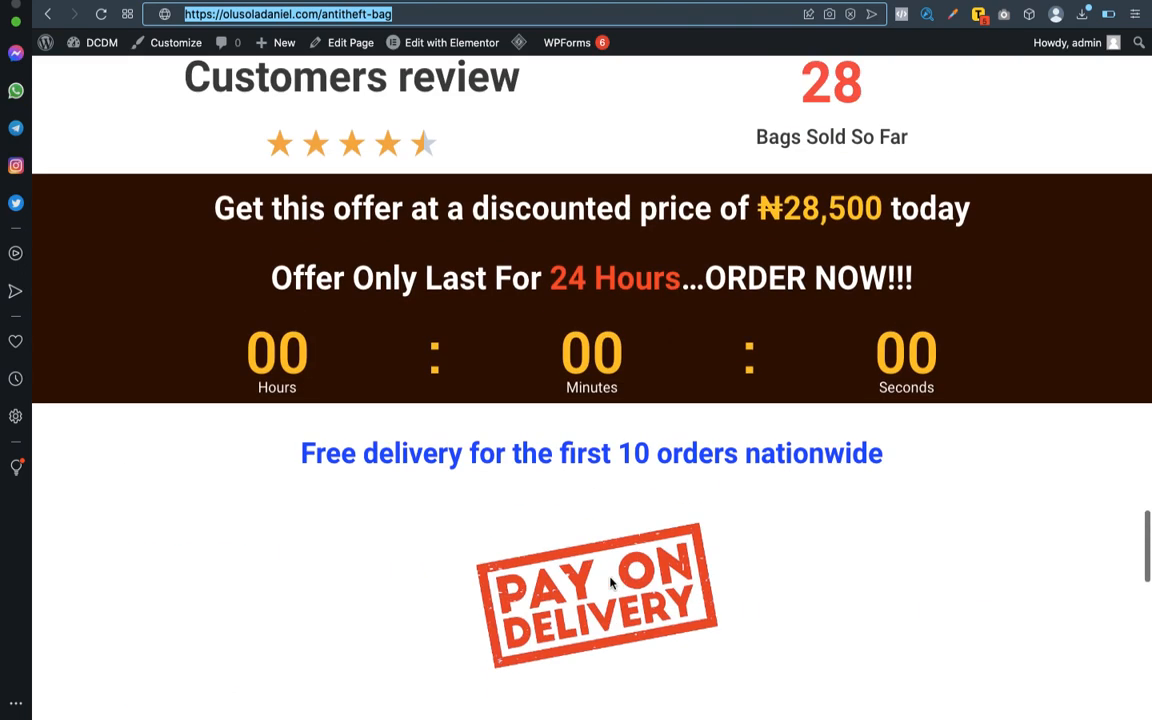
pyautogui.scroll(15, 609, 581)
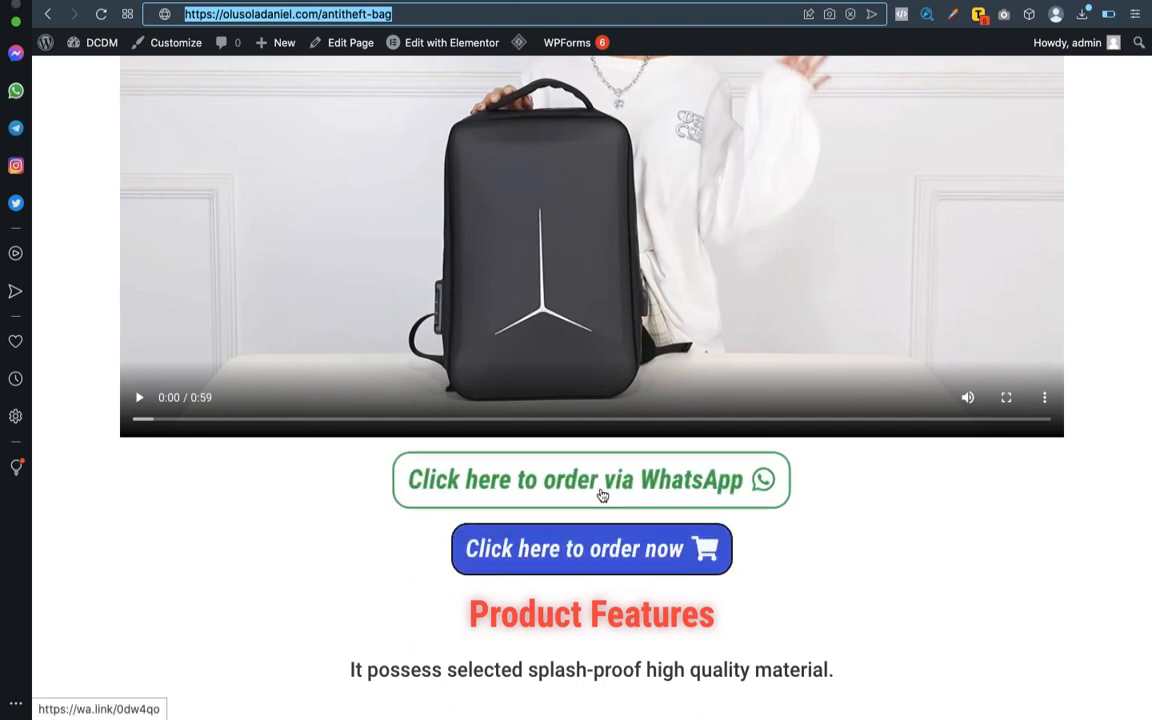
pyautogui.scroll(15, 849, 478)
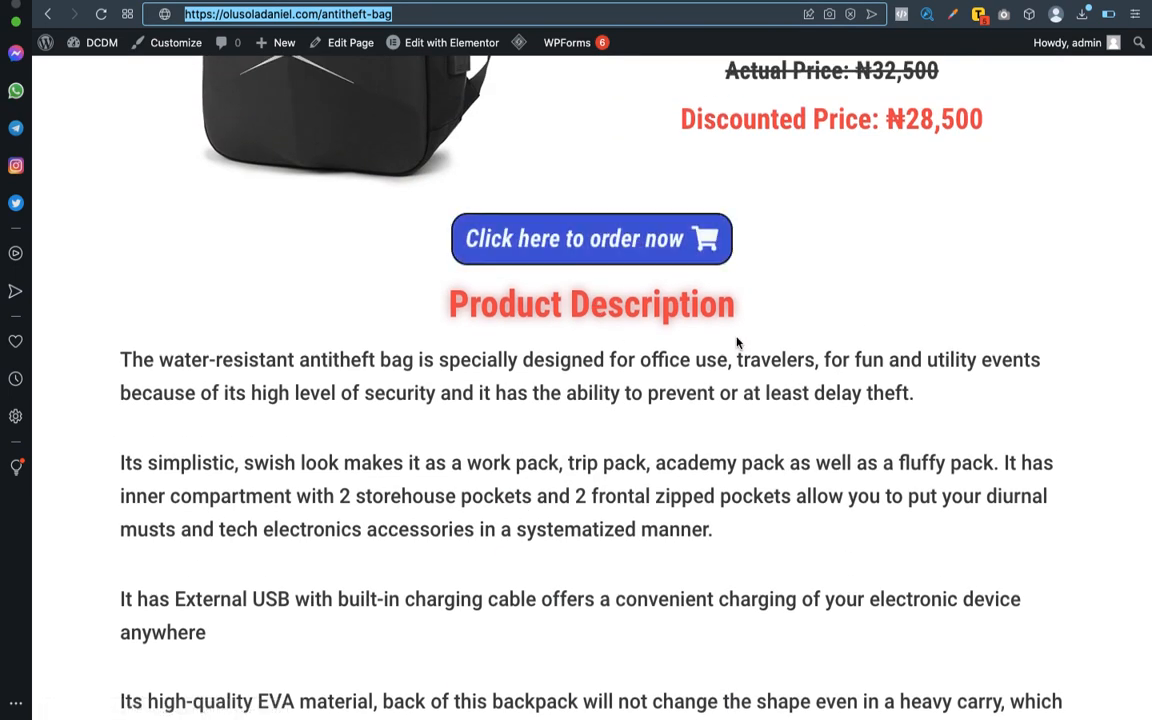
pyautogui.scroll(-15, 737, 342)
pyautogui.scroll(20, 737, 342)
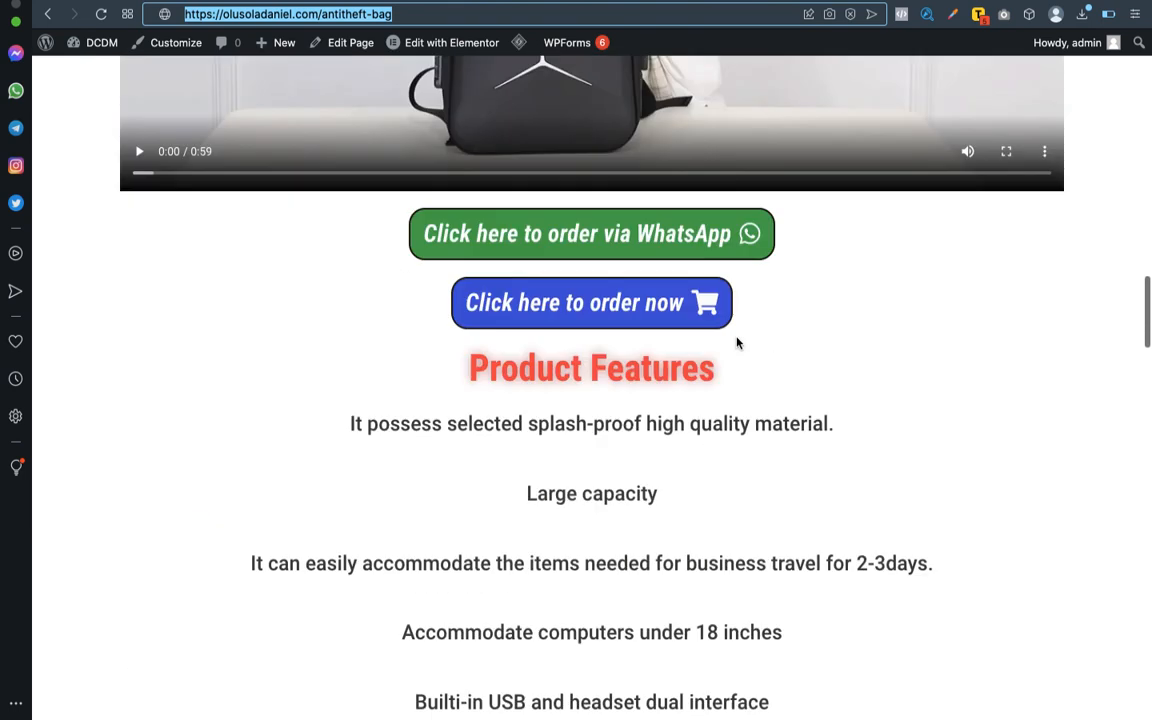
pyautogui.scroll(3, 737, 342)
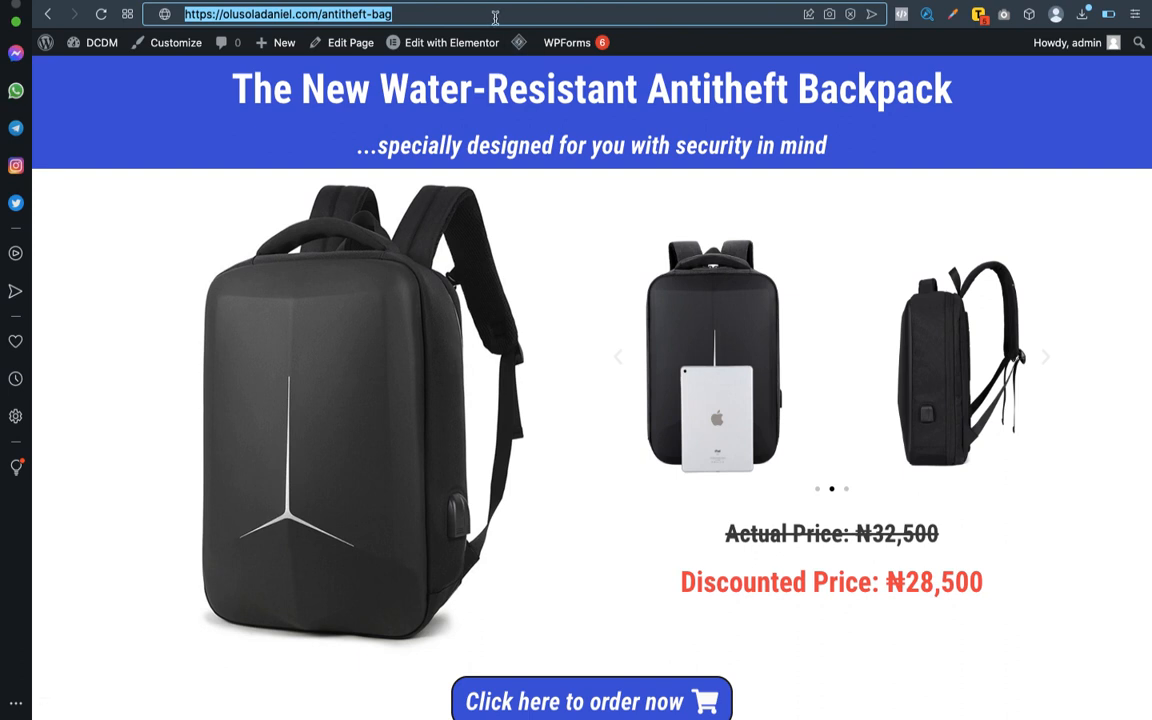
# Step: Copy the antitheft-bag landing page's full address and enter it as the ad's website URL in Ads Manager
pyautogui.click(437, 14)
pyautogui.moveTo(379, 14); pyautogui.dragTo(222, 14)
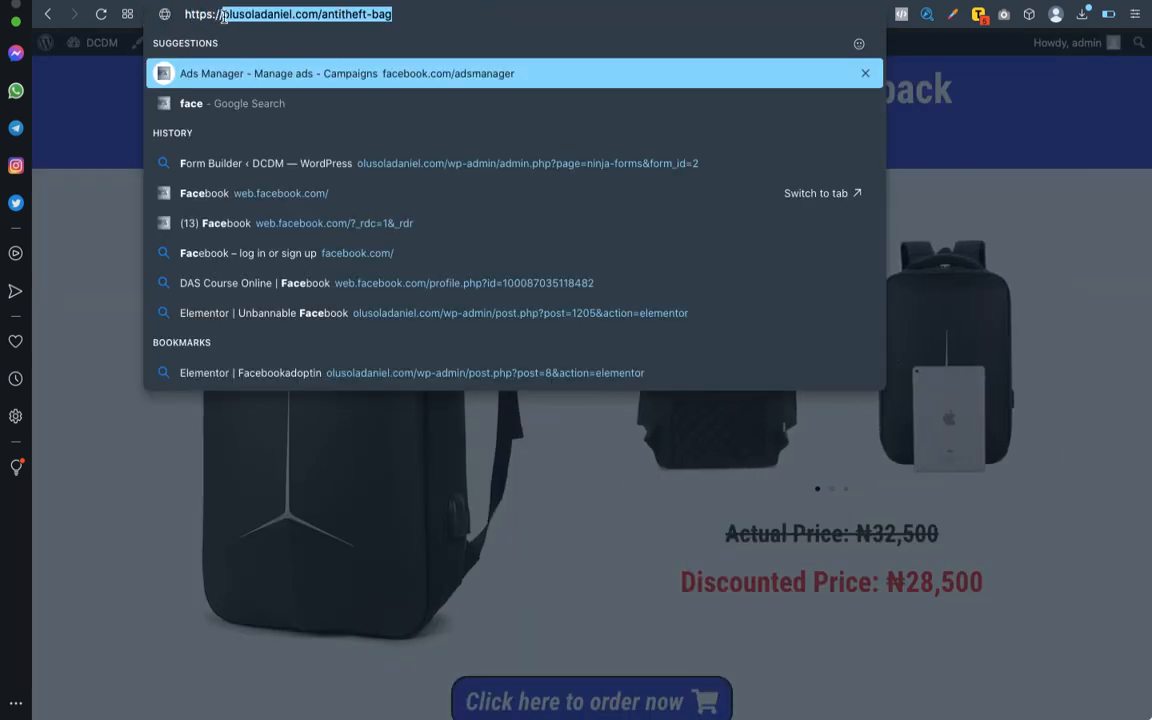
pyautogui.press('super+a')
pyautogui.press('super+c')
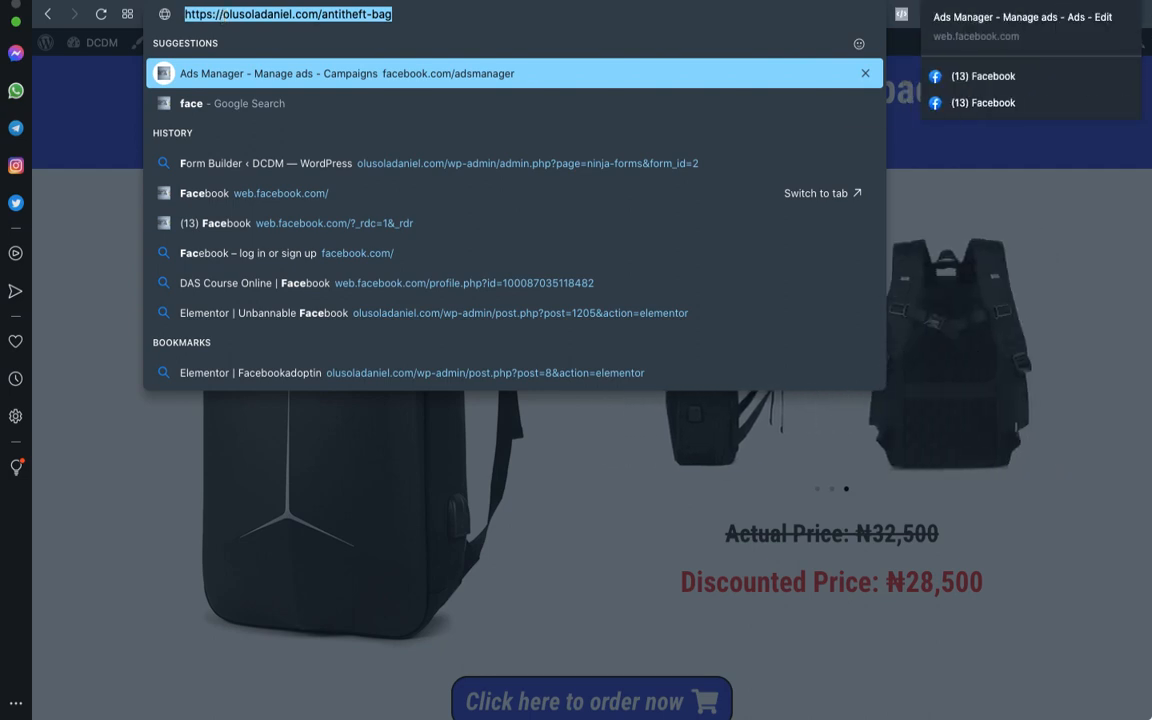
pyautogui.click(975, 2)
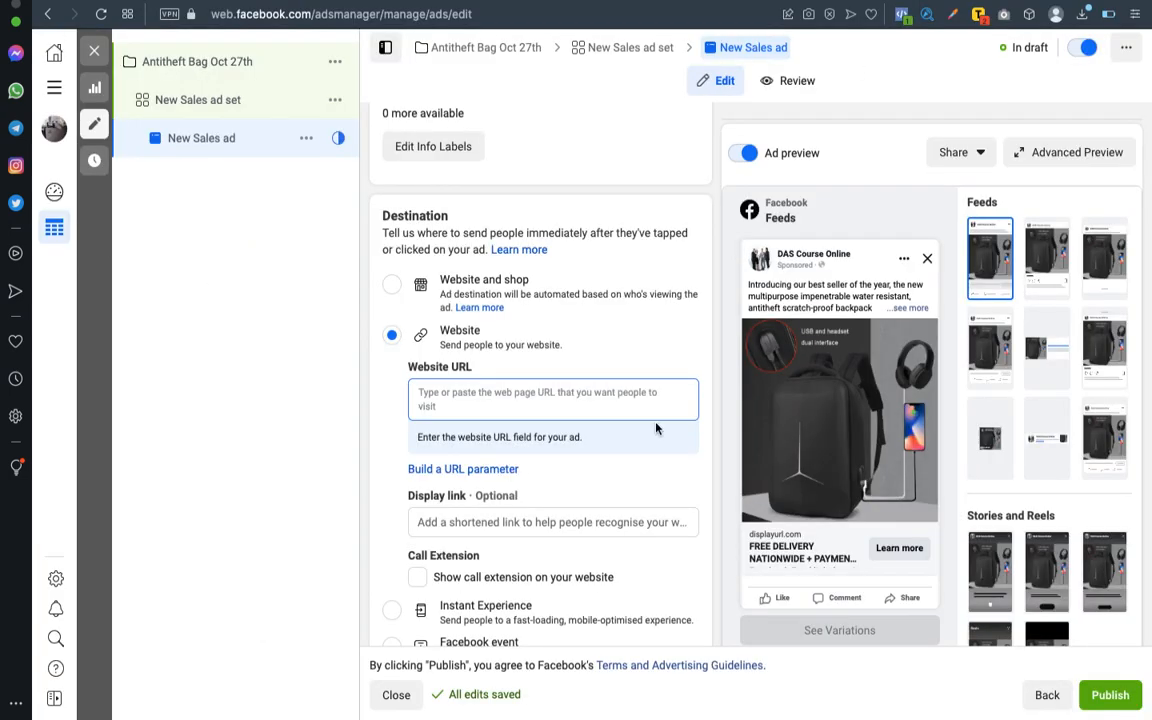
pyautogui.click(537, 368)
pyautogui.press('super+v')
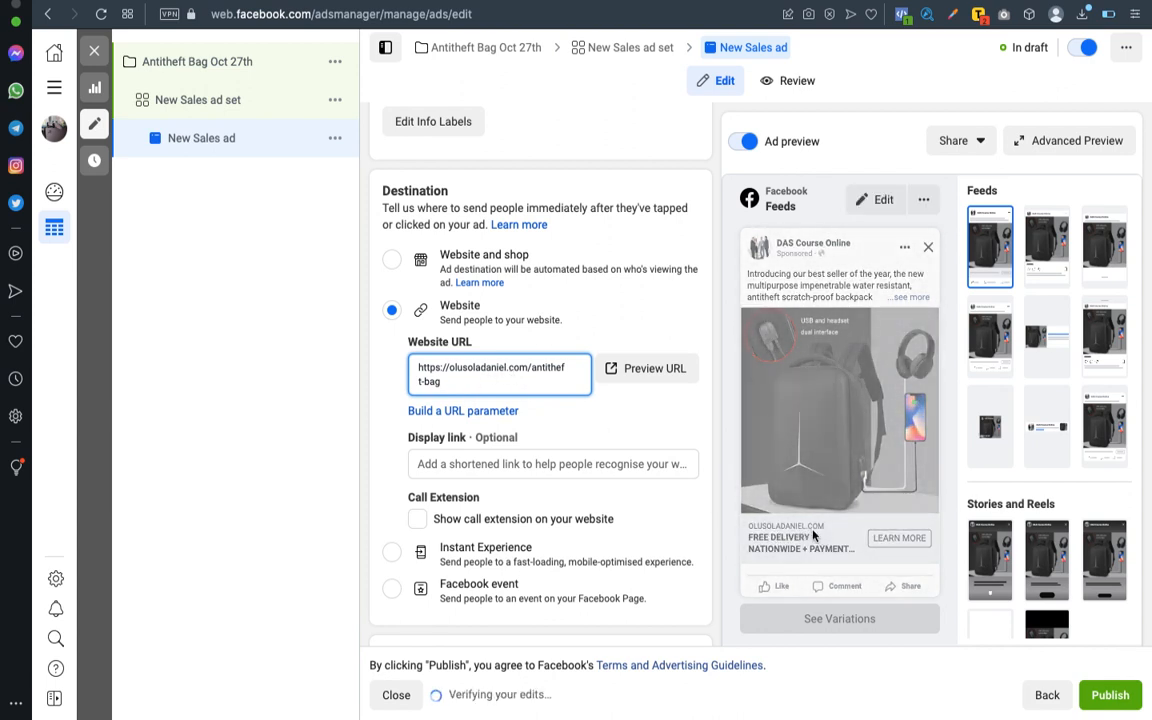
# Step: Review the ad's remaining Destination options, including display link and call extension, and the Languages and Tracking sections
pyautogui.scroll(-1, 564, 414)
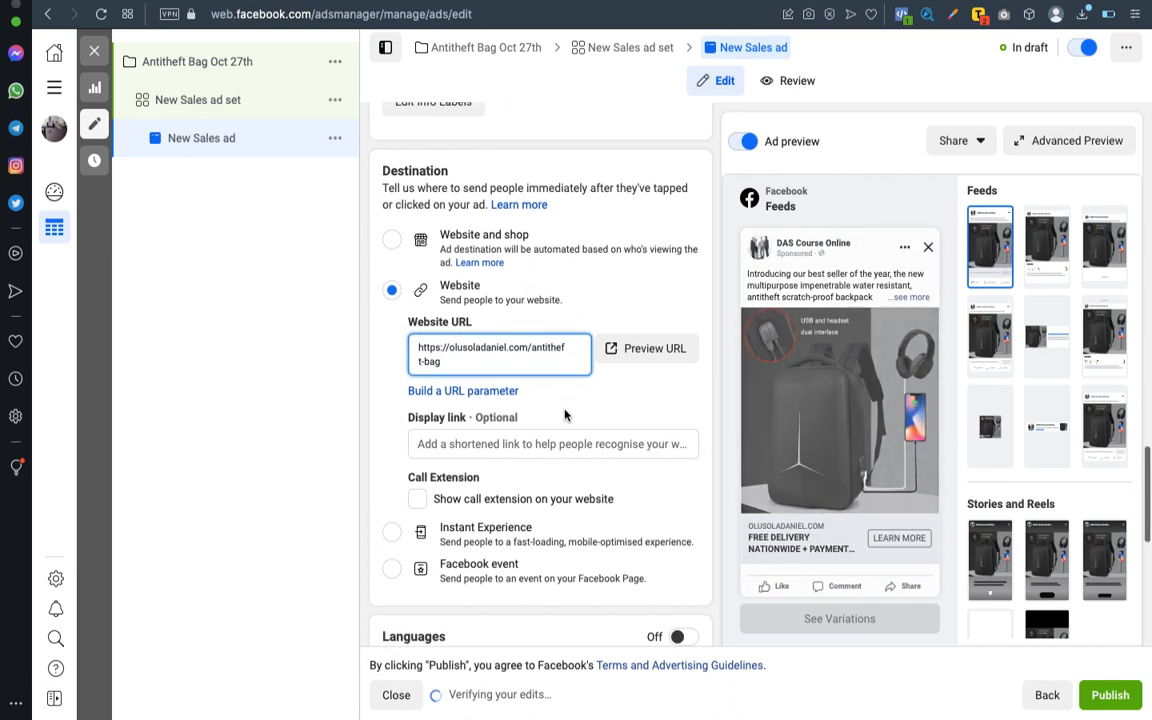
pyautogui.scroll(-3, 564, 414)
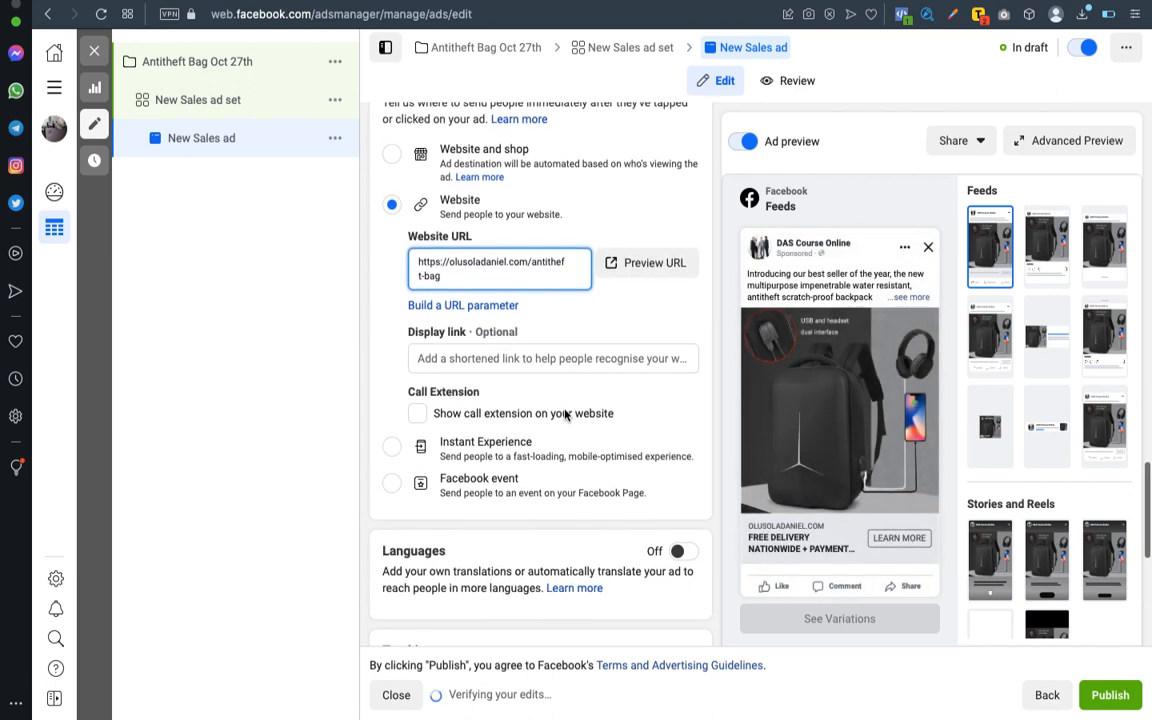
pyautogui.scroll(-2, 564, 414)
pyautogui.scroll(-4, 564, 414)
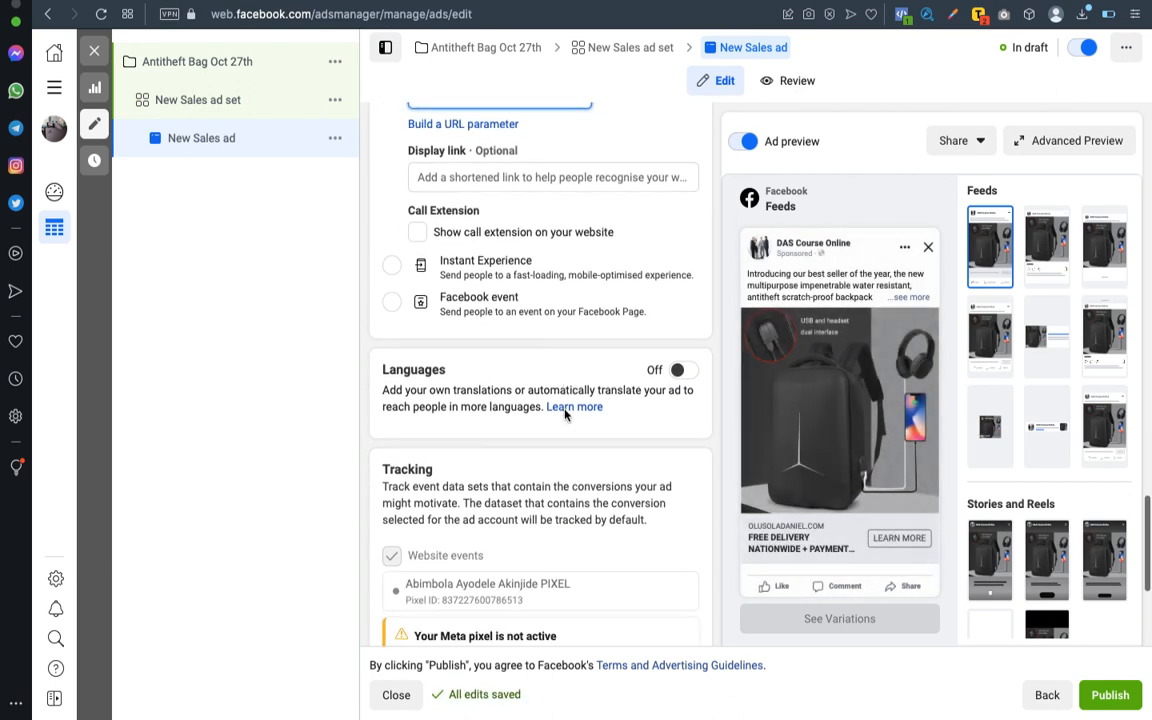
pyautogui.scroll(-3, 564, 414)
# Step: Show the call extension's country code and phone number fields, and turn the call extension off again
pyautogui.scroll(6, 564, 414)
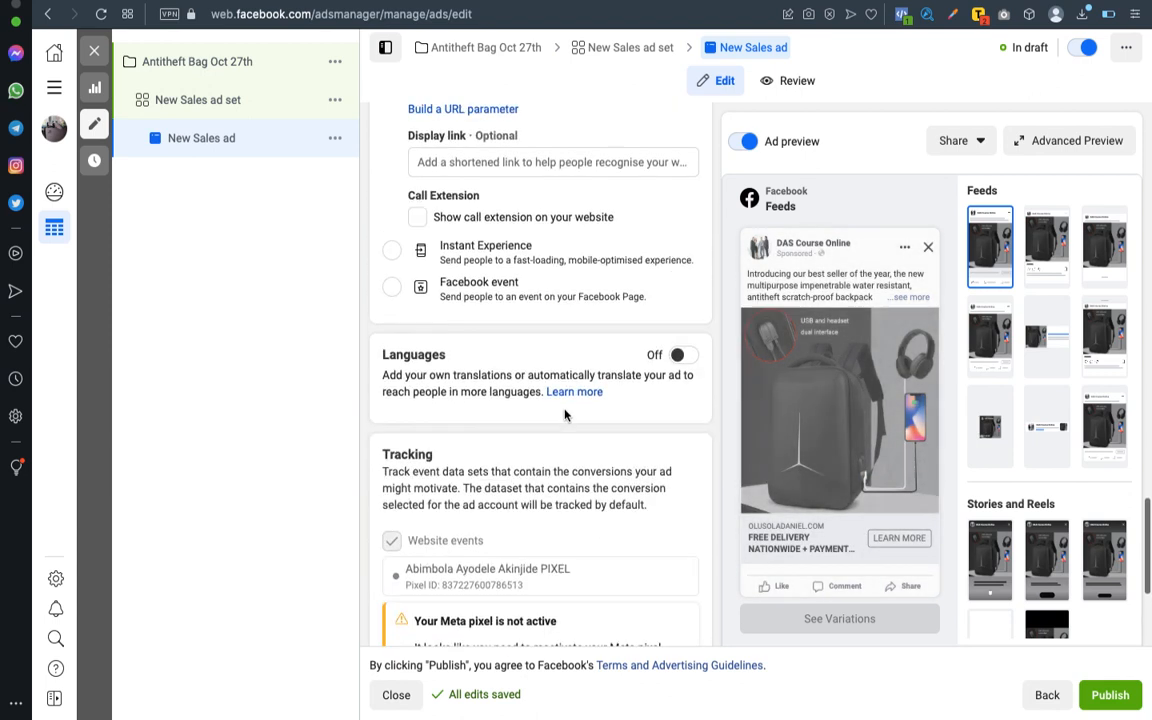
pyautogui.scroll(2, 564, 414)
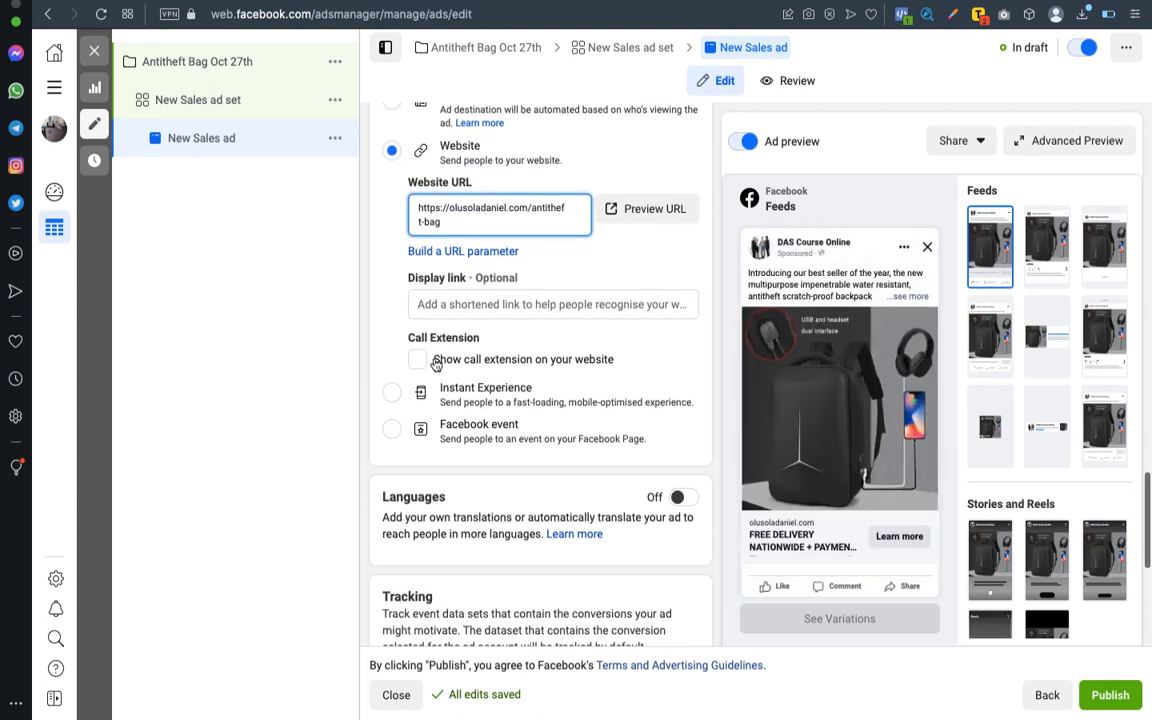
pyautogui.click(418, 360)
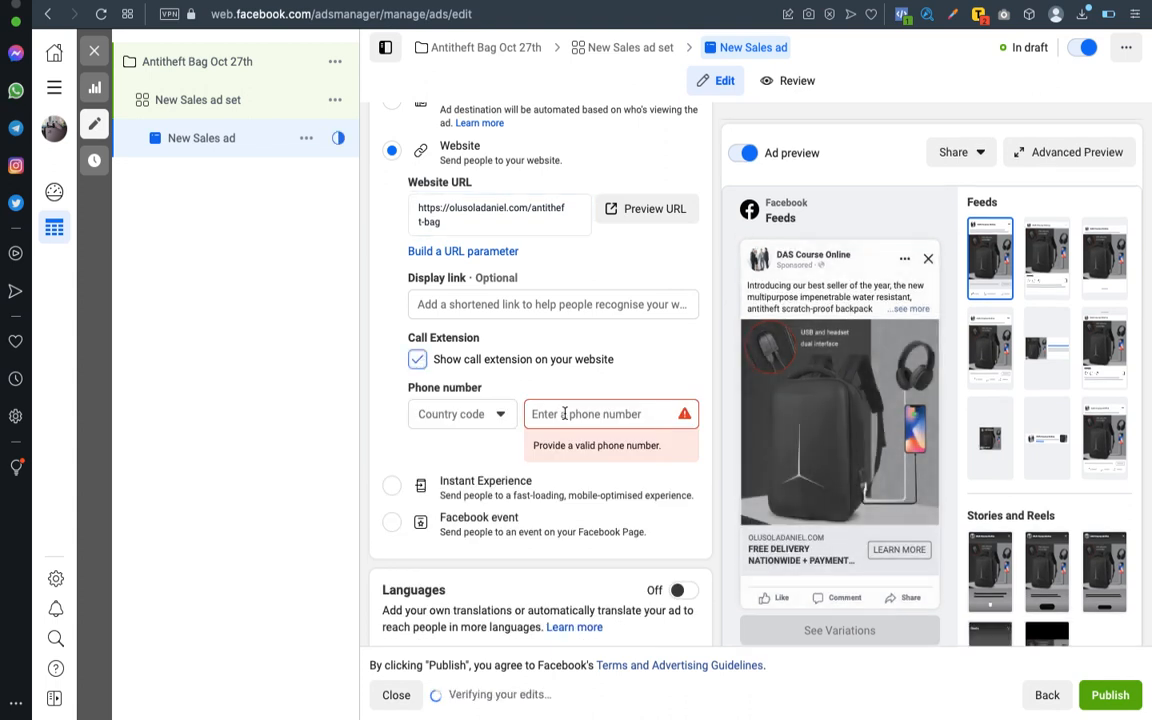
pyautogui.click(418, 360)
# Step: Examine the ad's Tracking settings, including website events, the Meta pixel notice, app events, offline events and URL parameters
pyautogui.scroll(-3, 493, 426)
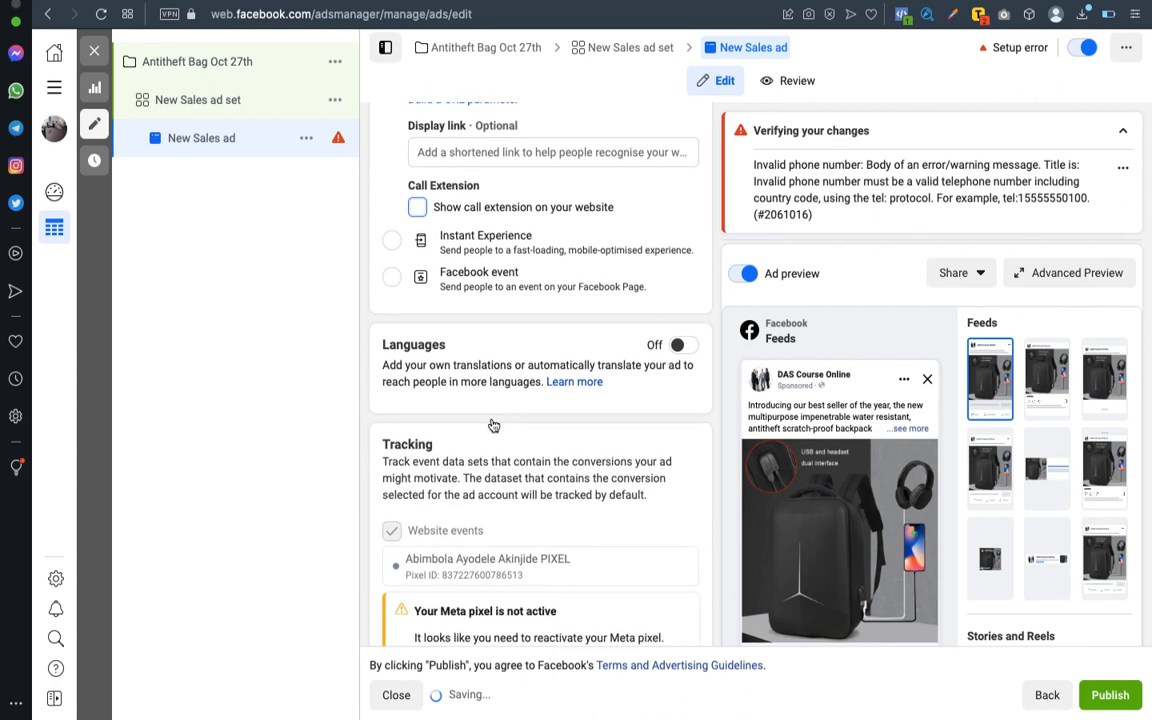
pyautogui.scroll(-5, 492, 425)
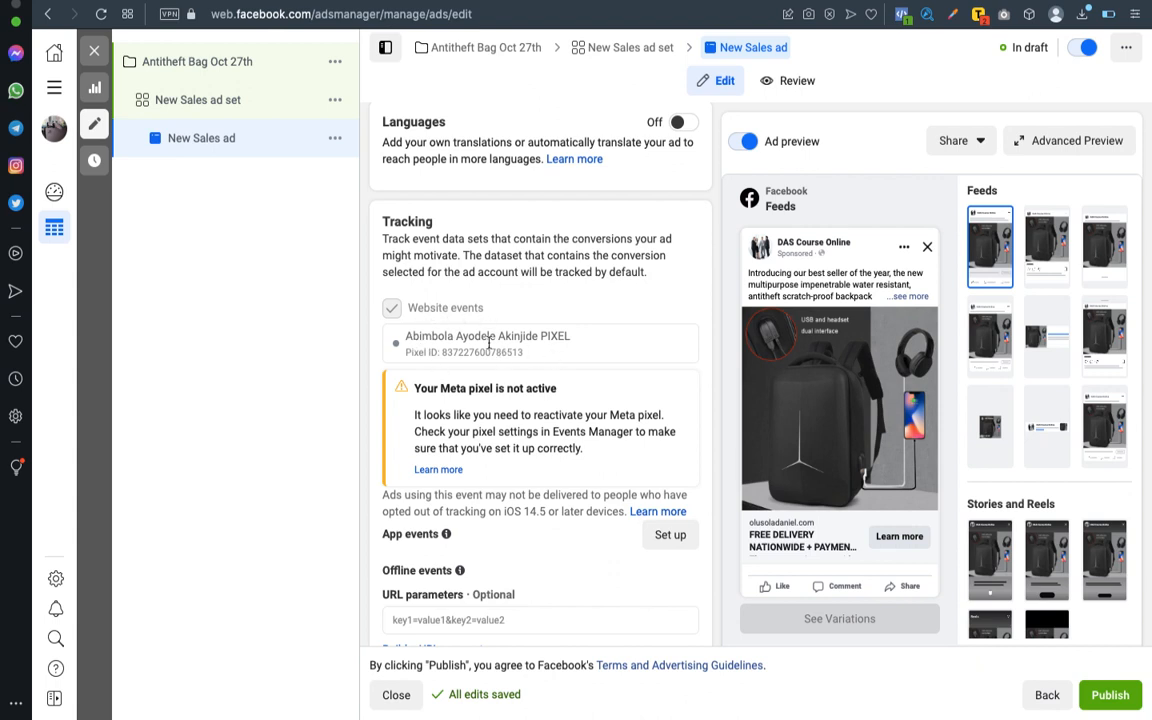
pyautogui.scroll(-1, 480, 375)
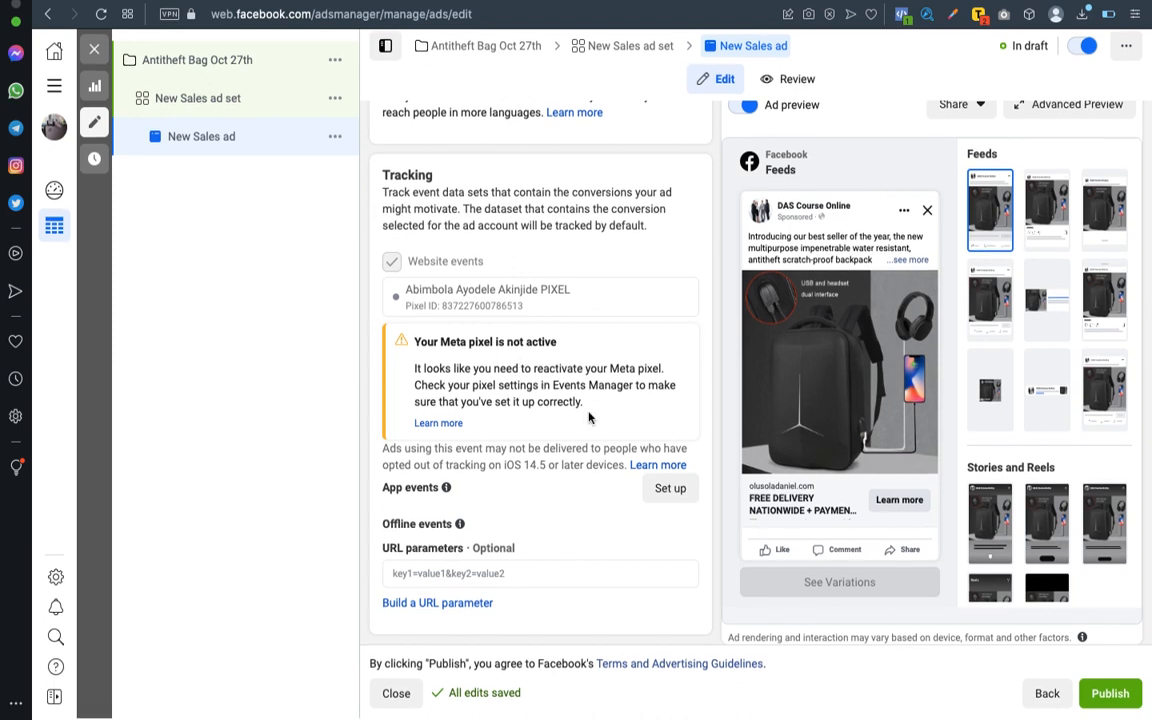
pyautogui.scroll(-1, 550, 441)
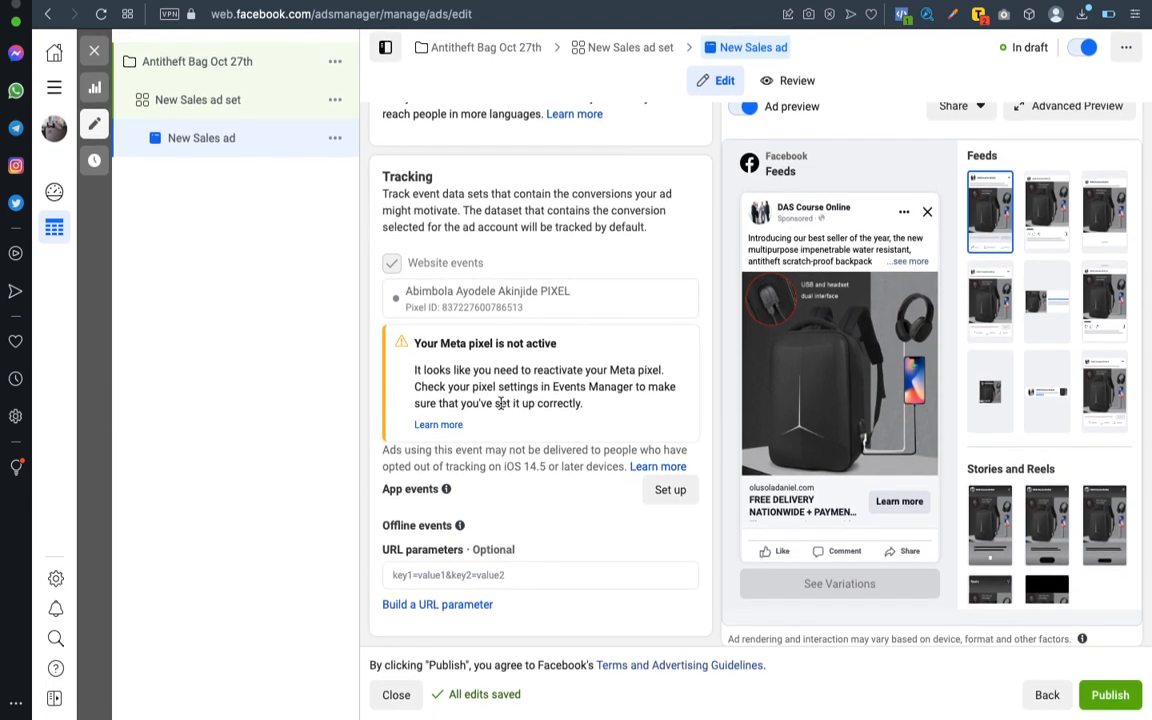
pyautogui.moveTo(521, 556)
pyautogui.scroll(12, 521, 556)
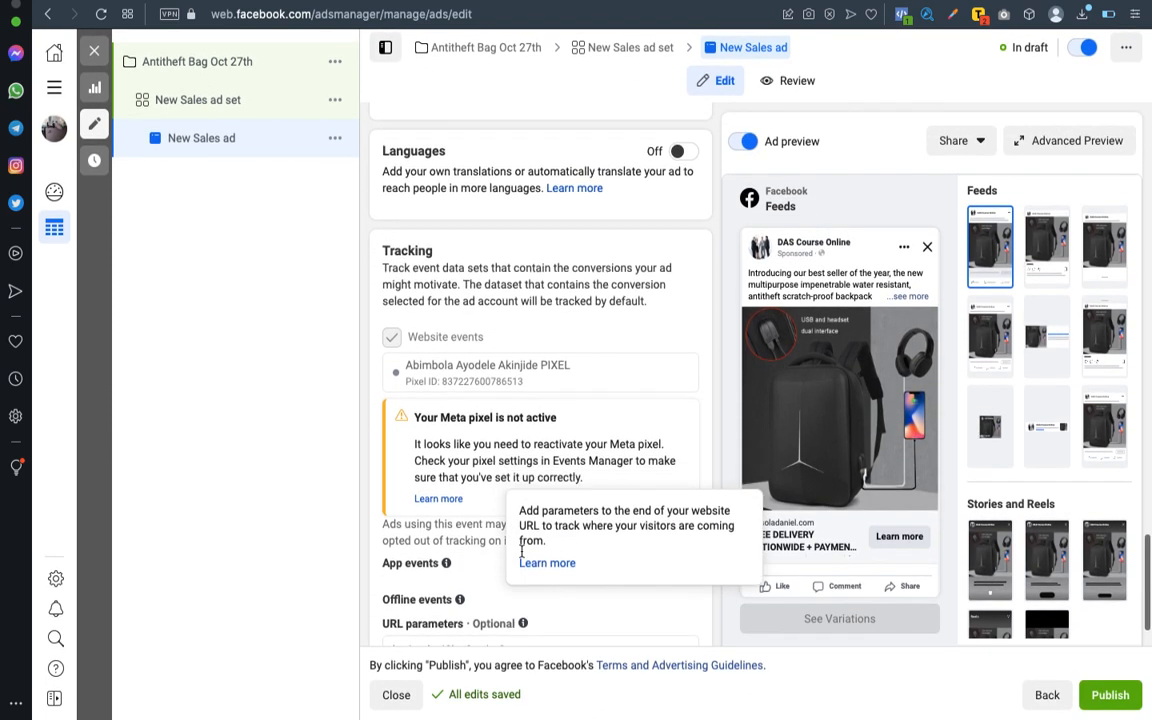
# Step: Review the ad's full setup, from ad name, identity and format through media, headline and call to action to tracking
pyautogui.scroll(15, 521, 556)
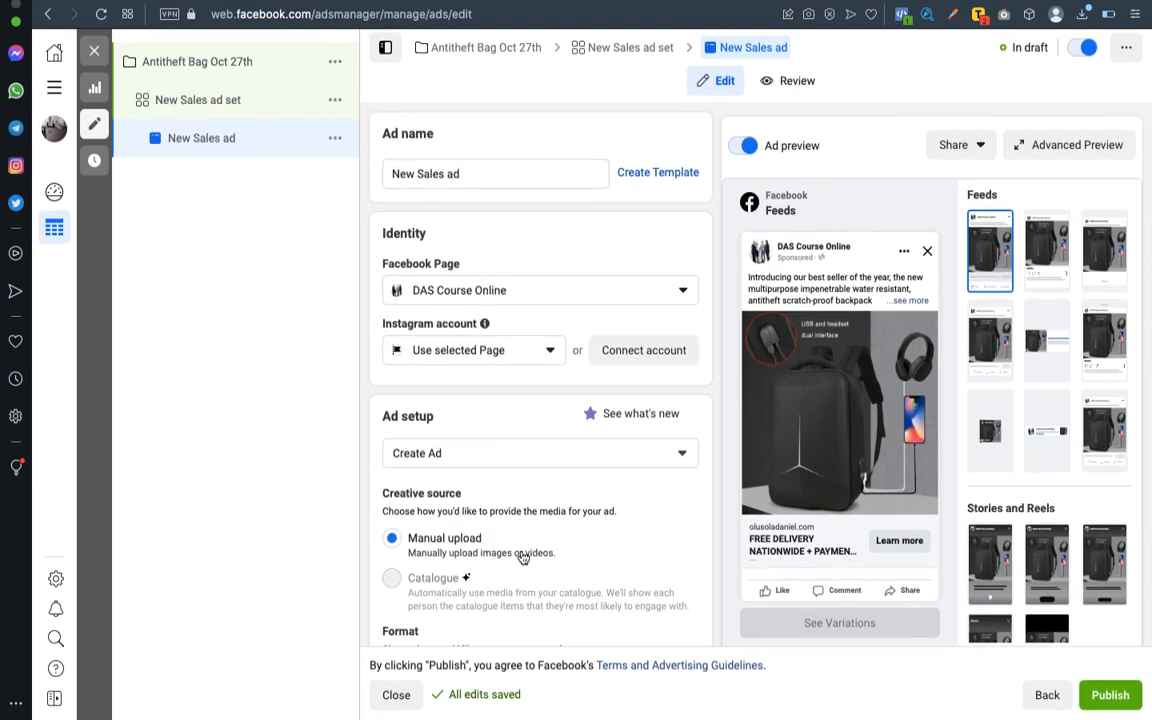
pyautogui.scroll(-15, 521, 557)
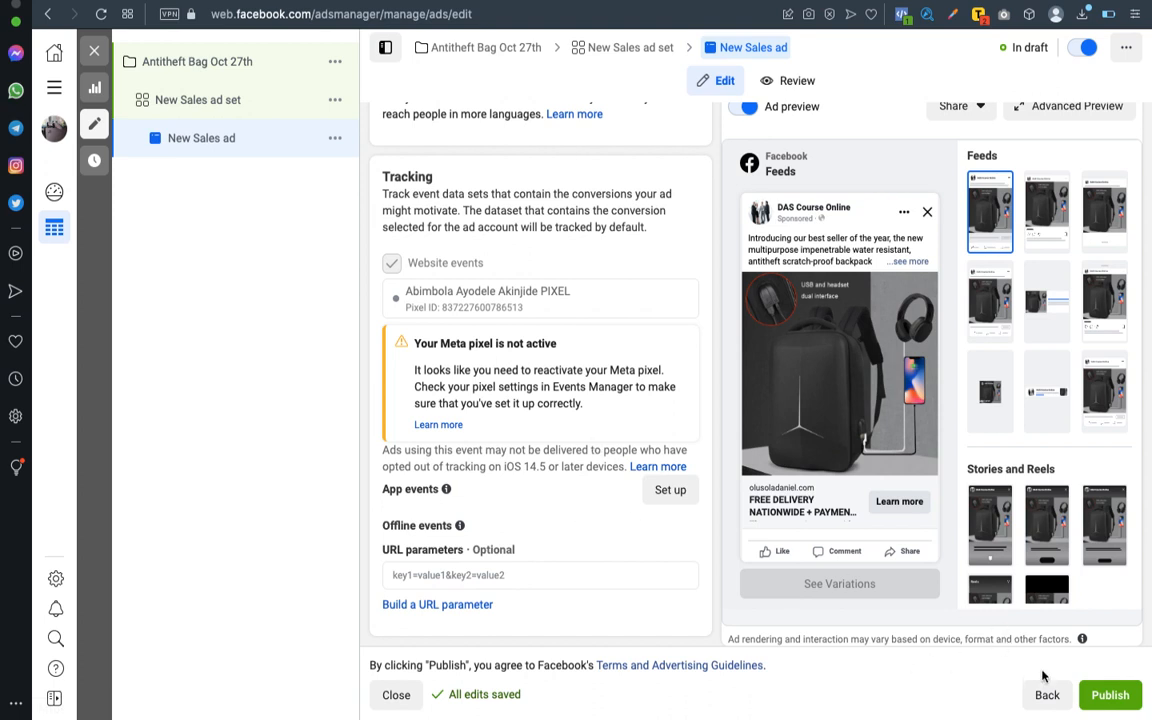
pyautogui.scroll(5, 668, 443)
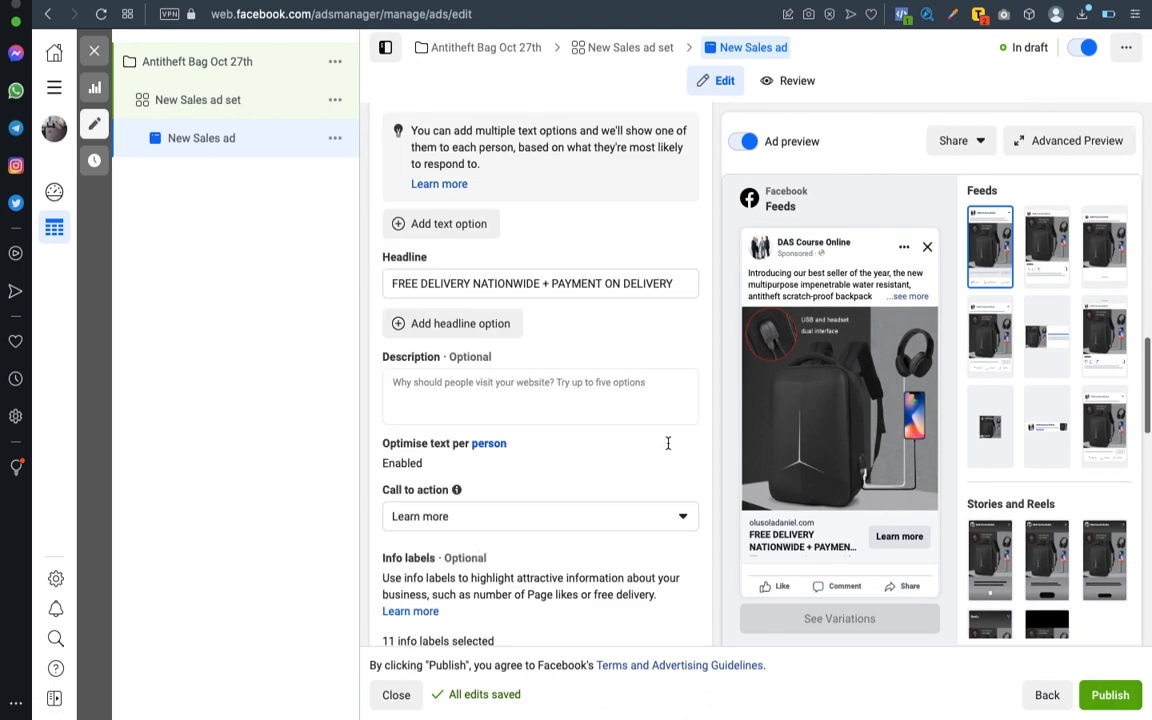
pyautogui.scroll(10, 668, 443)
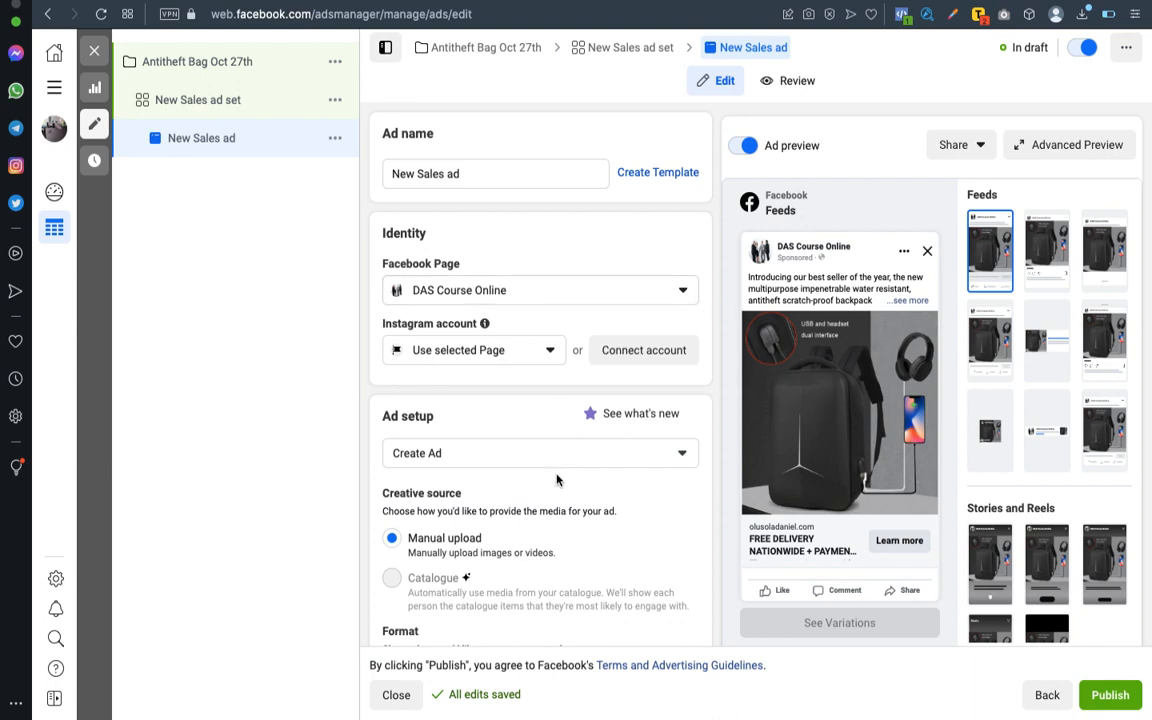
pyautogui.scroll(-1, 557, 480)
pyautogui.scroll(-6, 557, 480)
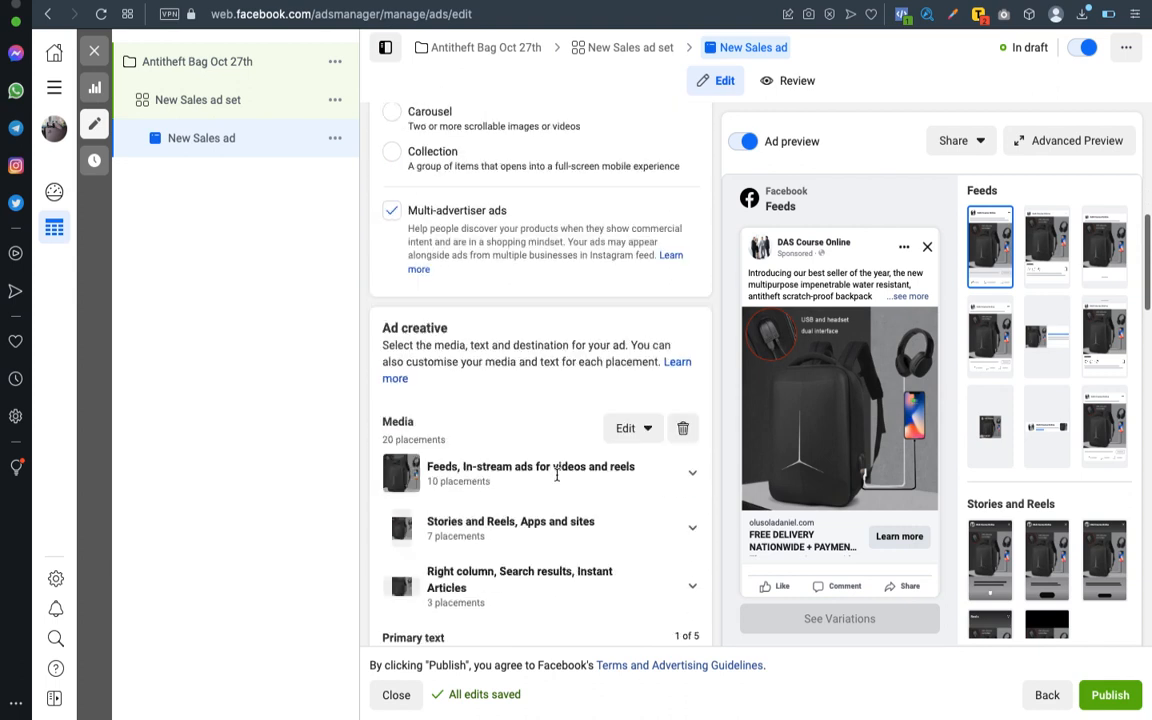
pyautogui.scroll(7, 557, 477)
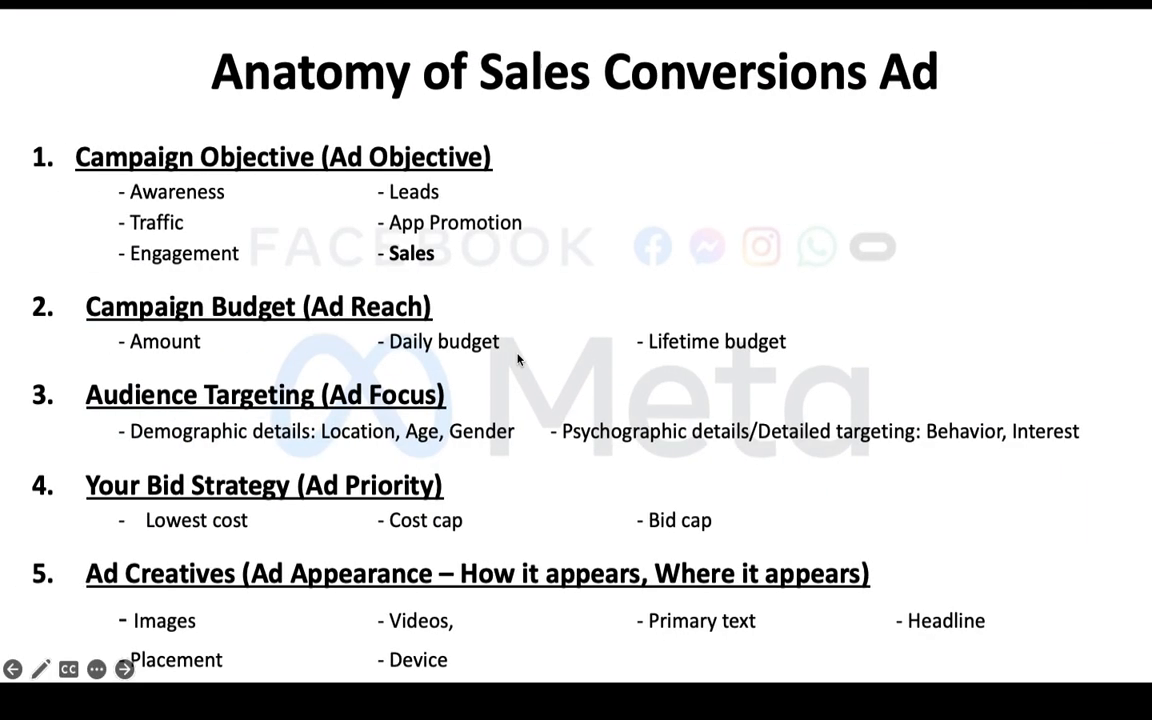
pyautogui.press('Right')
pyautogui.press('Right')
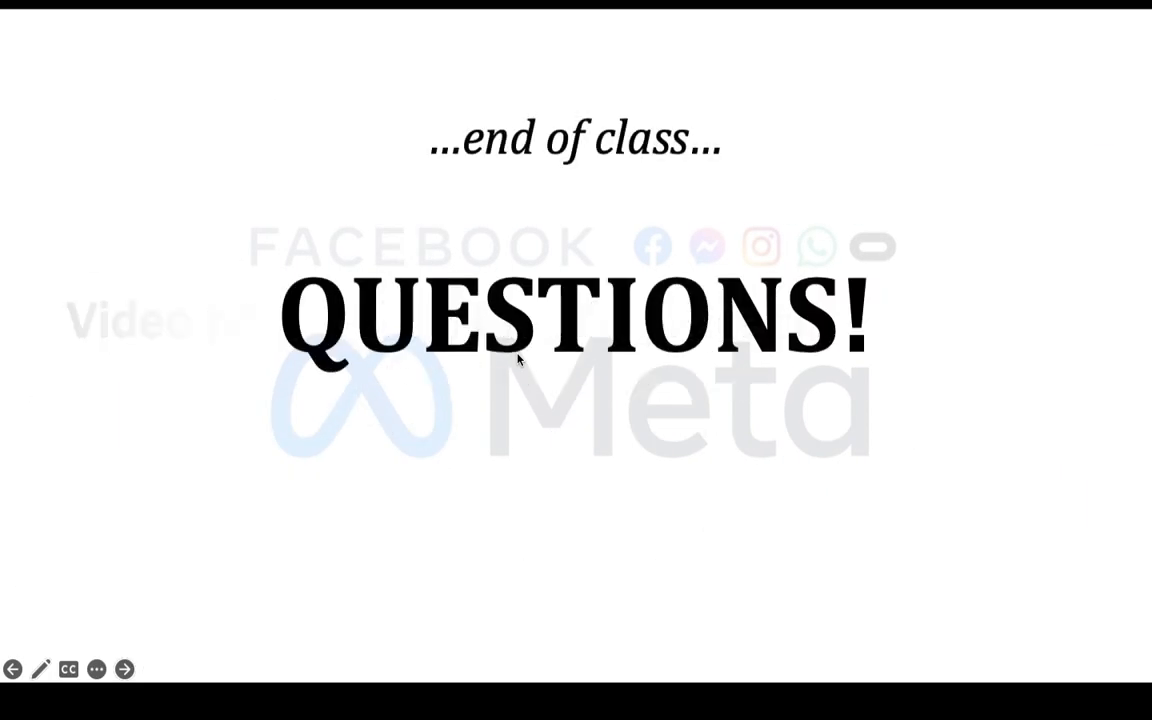